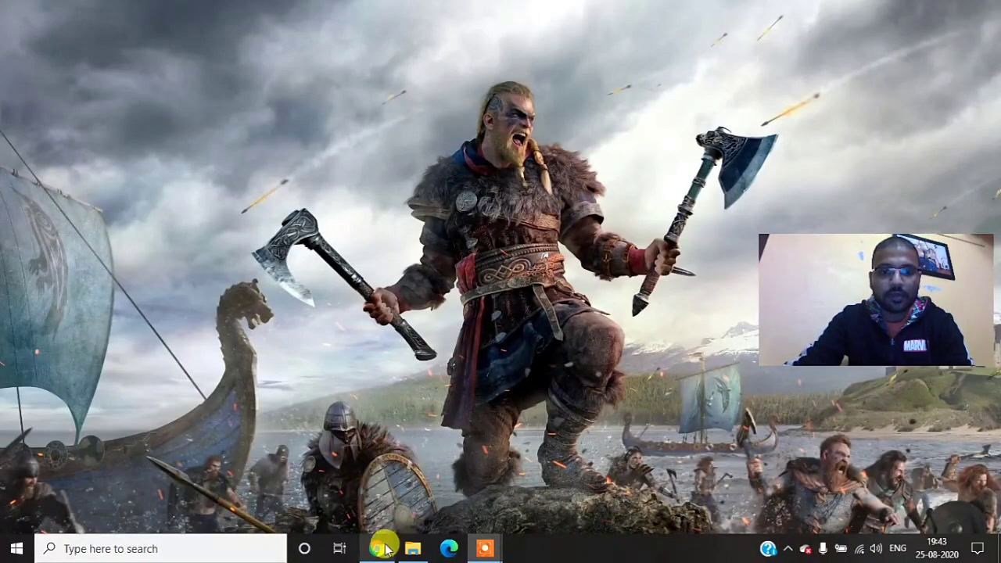
Step: Search the web for "eclipse download" in Chrome and open the Eclipse Foundation downloads page
click(381, 545)
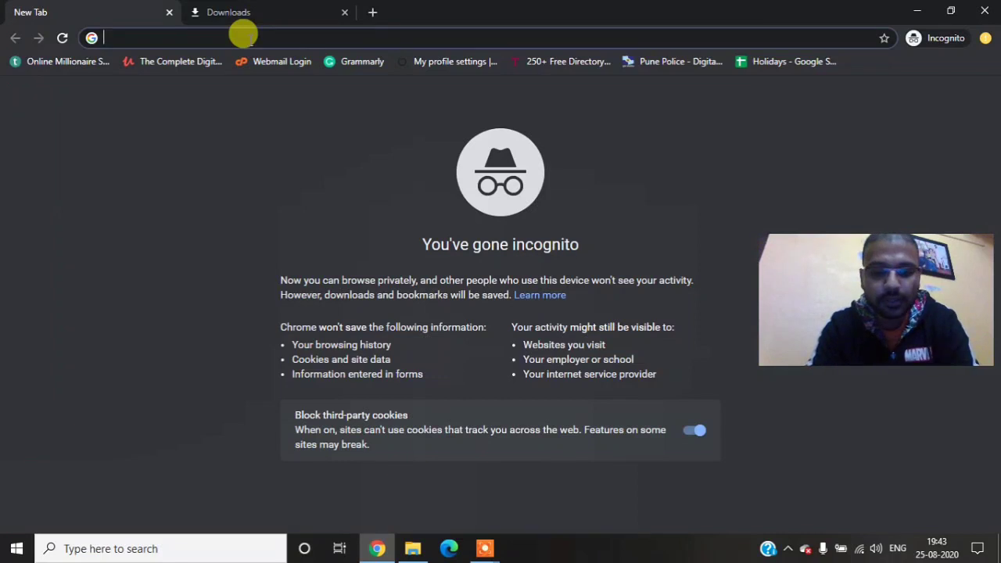
text(eclipse)
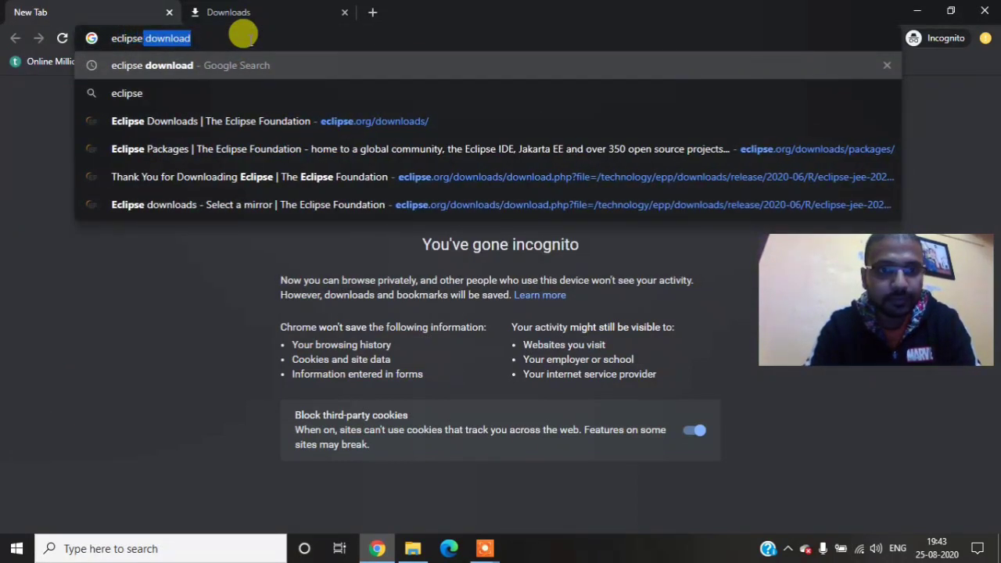
key(Return)
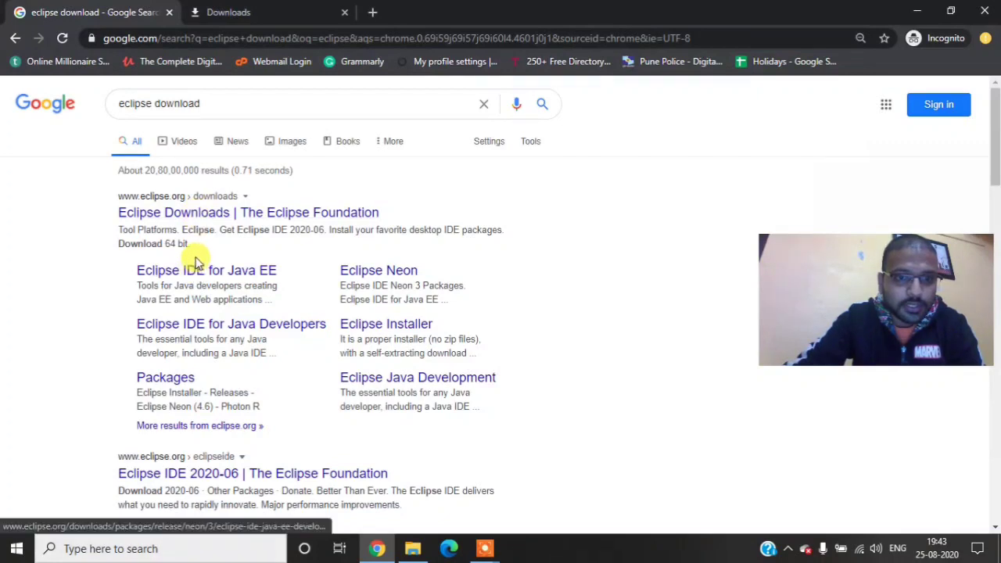
click(195, 221)
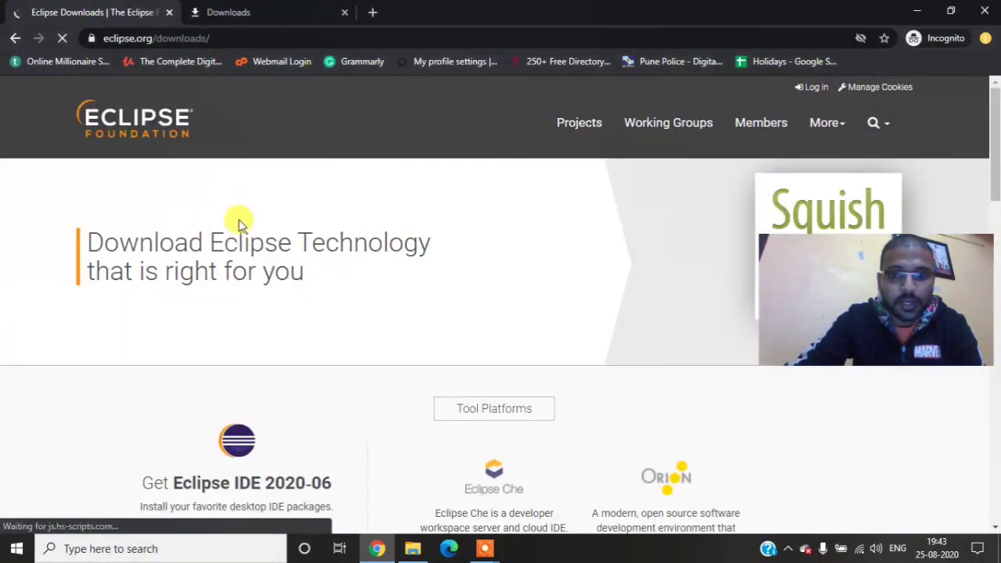
Step: Open the download packages page for Eclipse IDE 2020-06
scroll(371, 212, down, 3)
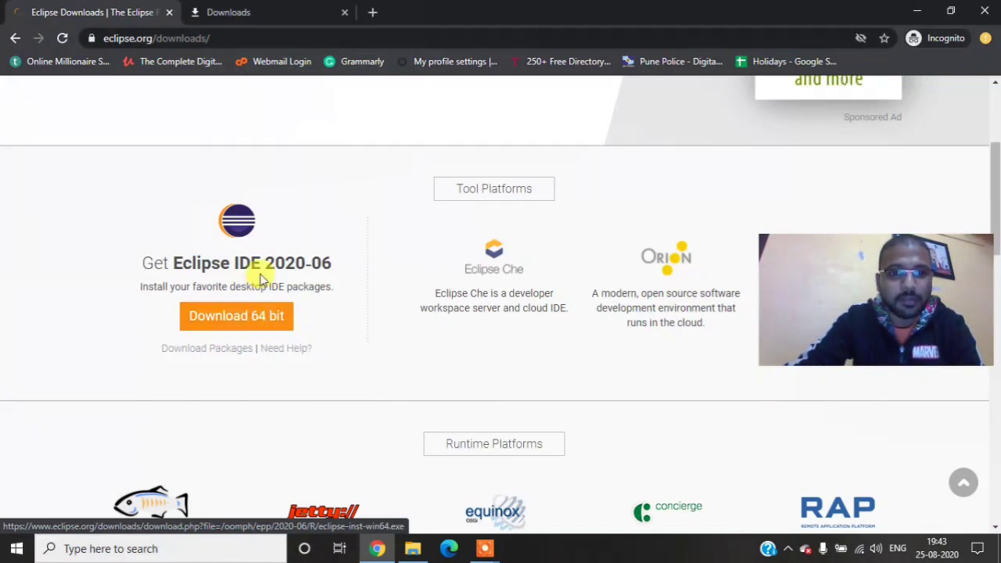
click(259, 315)
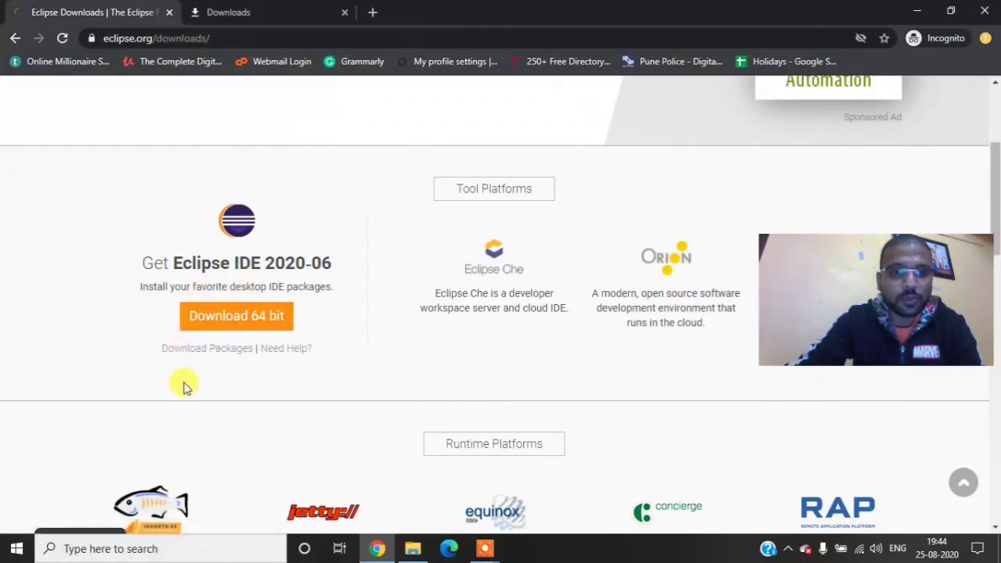
click(211, 354)
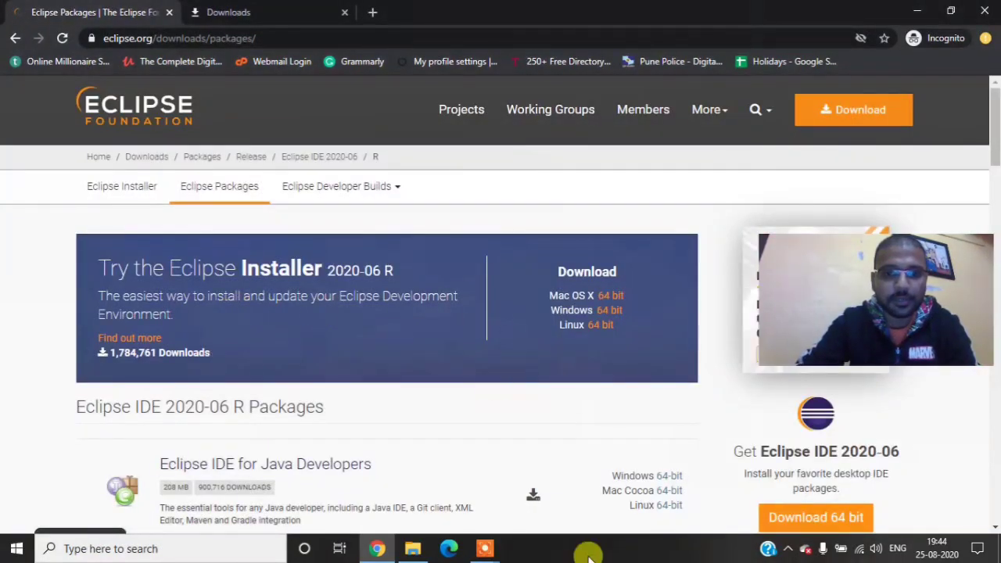
Step: Start downloading the Windows 64-bit zip of Eclipse IDE for Enterprise Java Developers from the offered mirror
scroll(524, 396, down, 3)
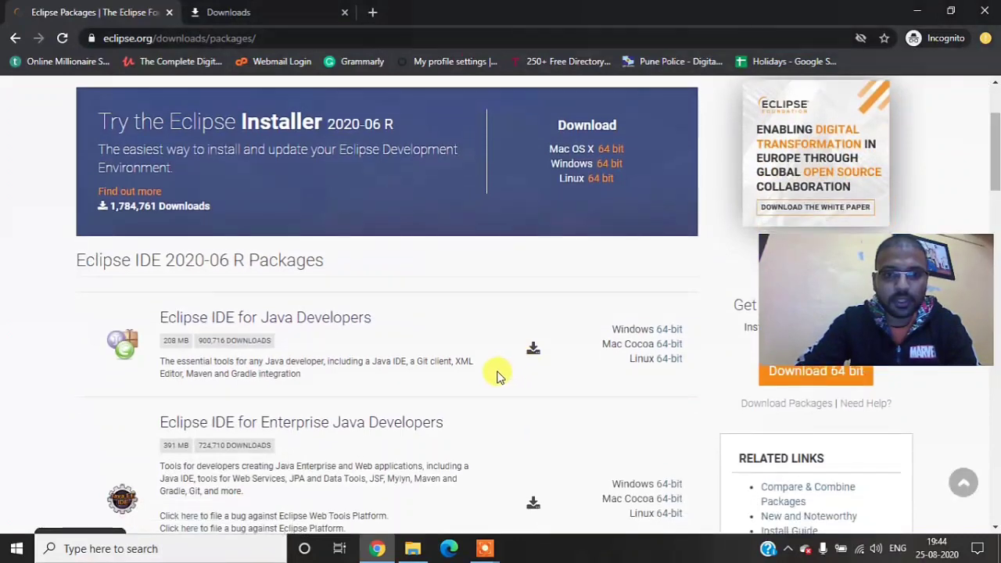
scroll(437, 321, down, 1)
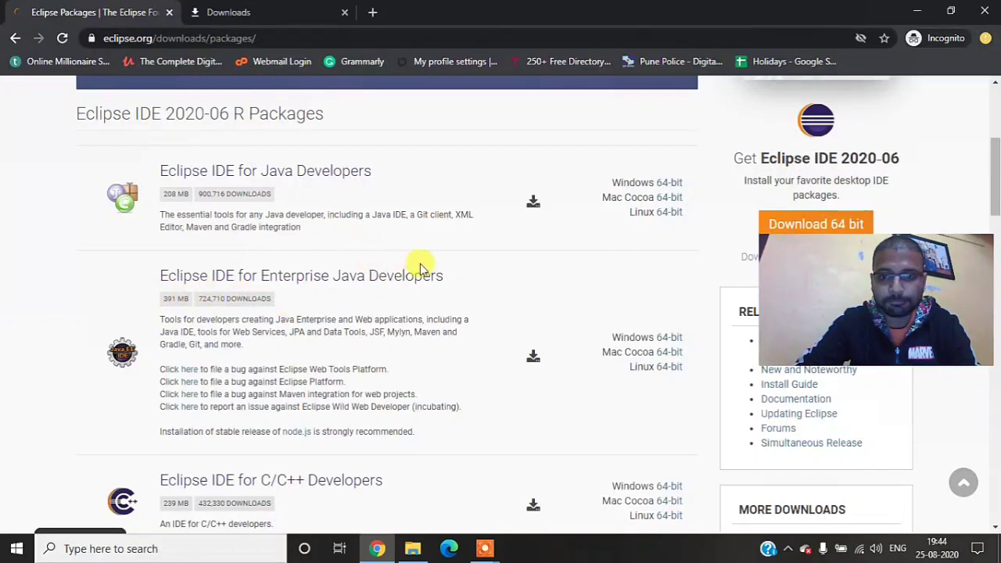
click(670, 343)
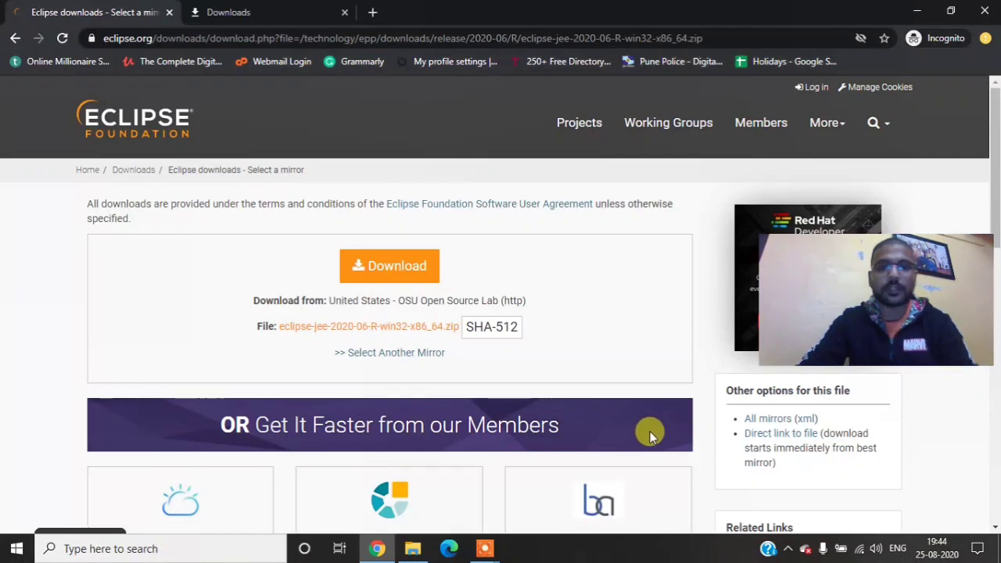
click(408, 331)
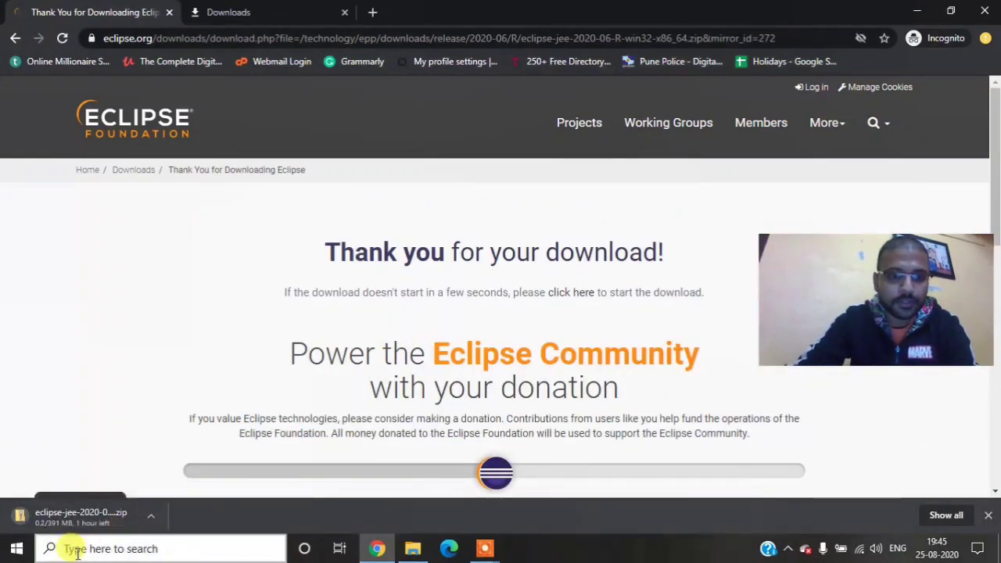
Step: Cancel the running download of the Eclipse zip file
right_click(104, 516)
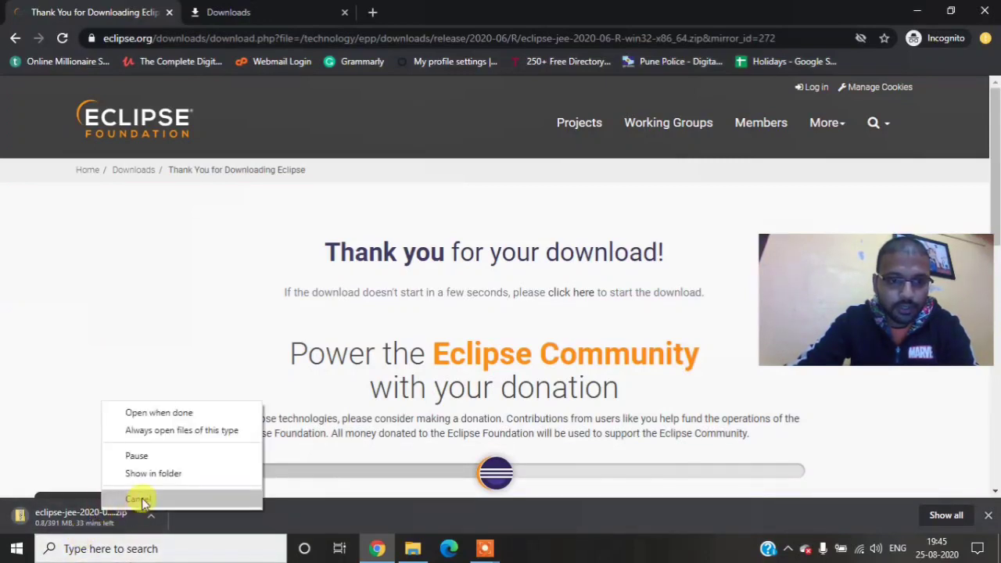
click(137, 499)
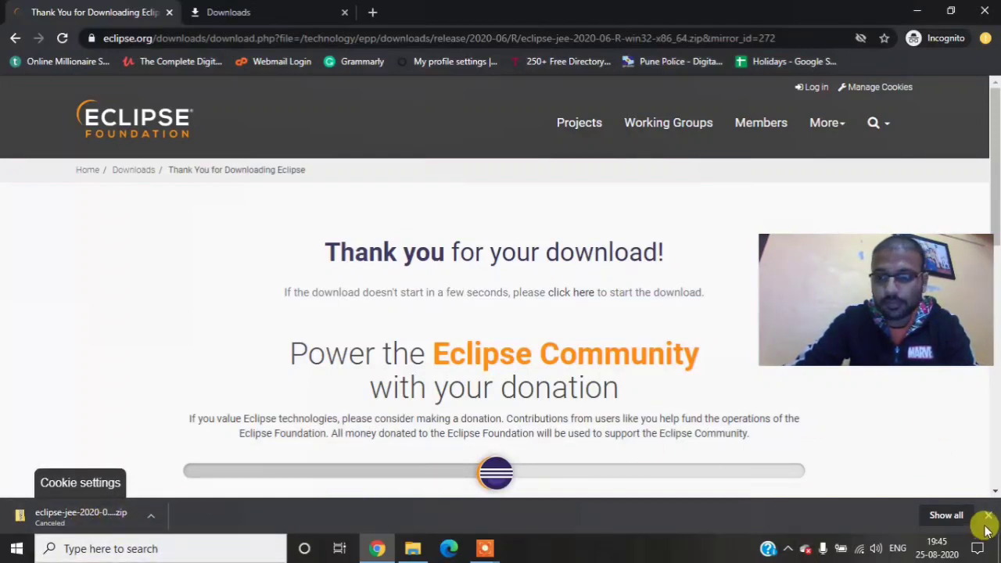
Step: Find the completed eclipse-jee-2020-06-R-win32-x86_64.zip in the browser's download list and show it in its folder
click(946, 515)
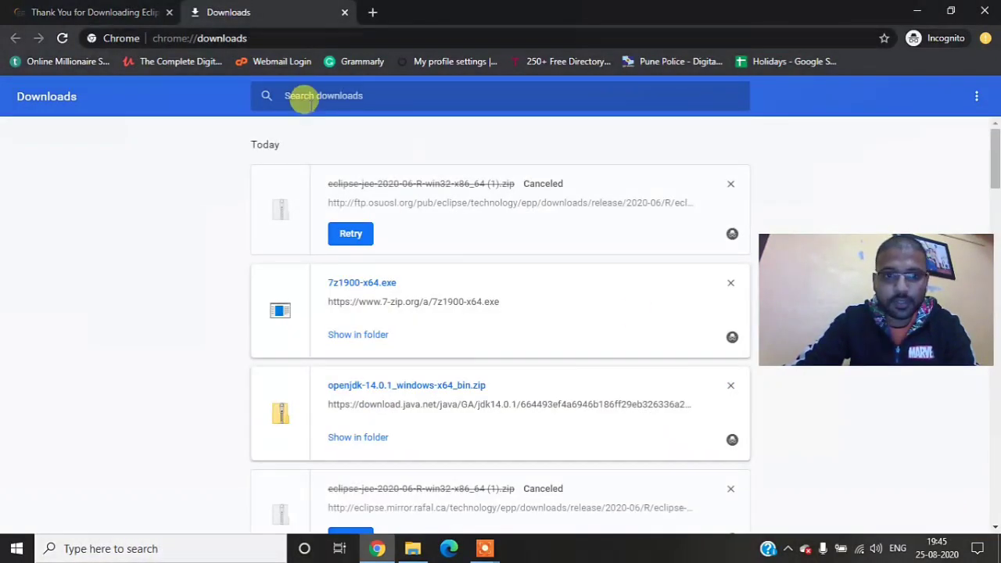
scroll(383, 246, down, 2)
scroll(339, 335, down, 4)
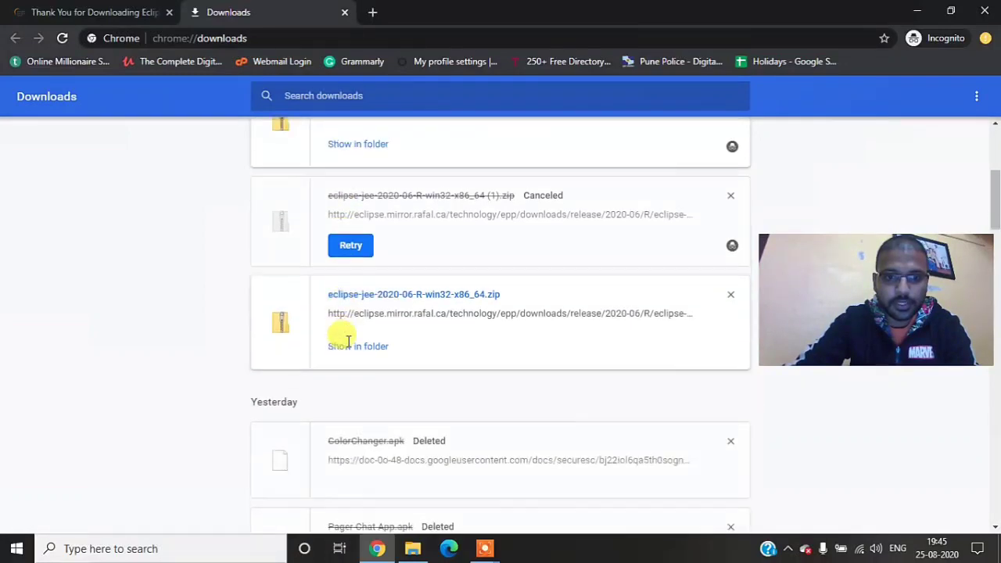
click(363, 200)
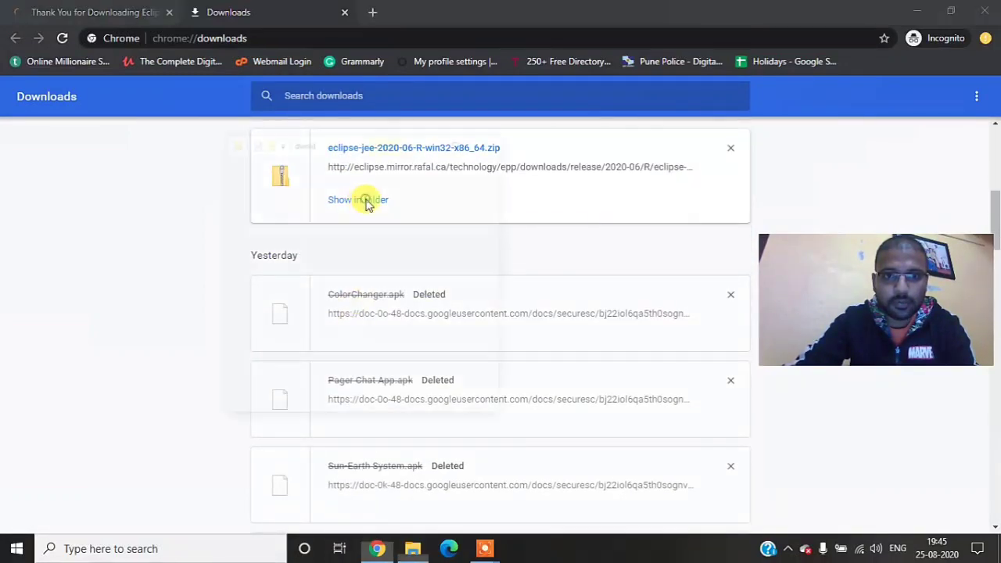
click(455, 48)
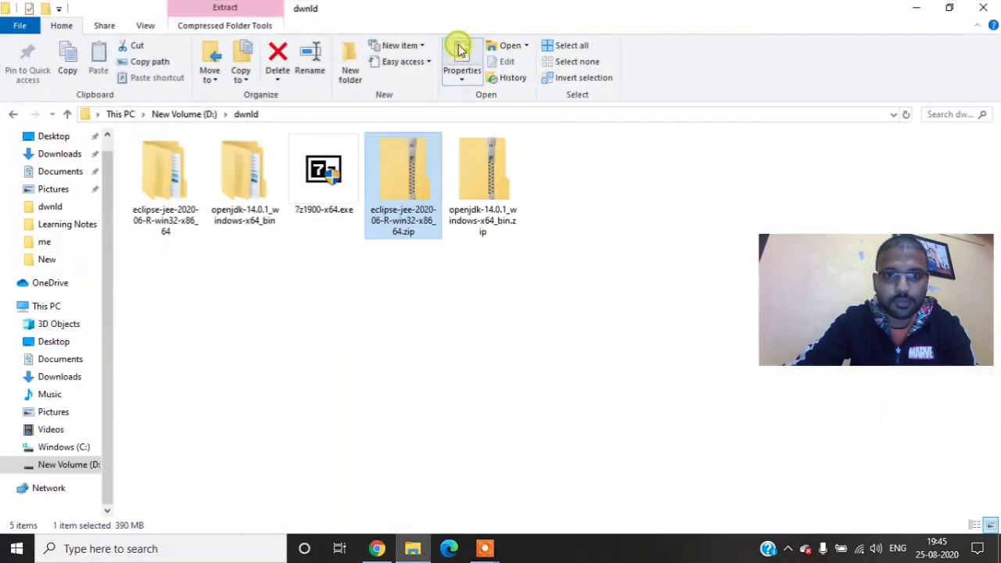
Step: Examine the 7-Zip extraction options available for eclipse-jee-2020-06-R-win32-x86_64.zip
right_click(401, 169)
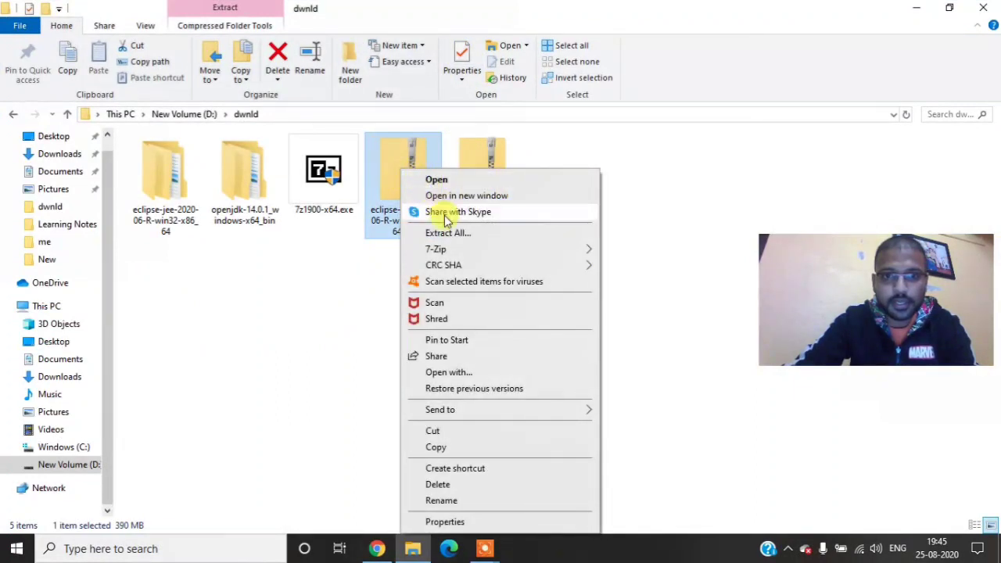
mouse_move(458, 255)
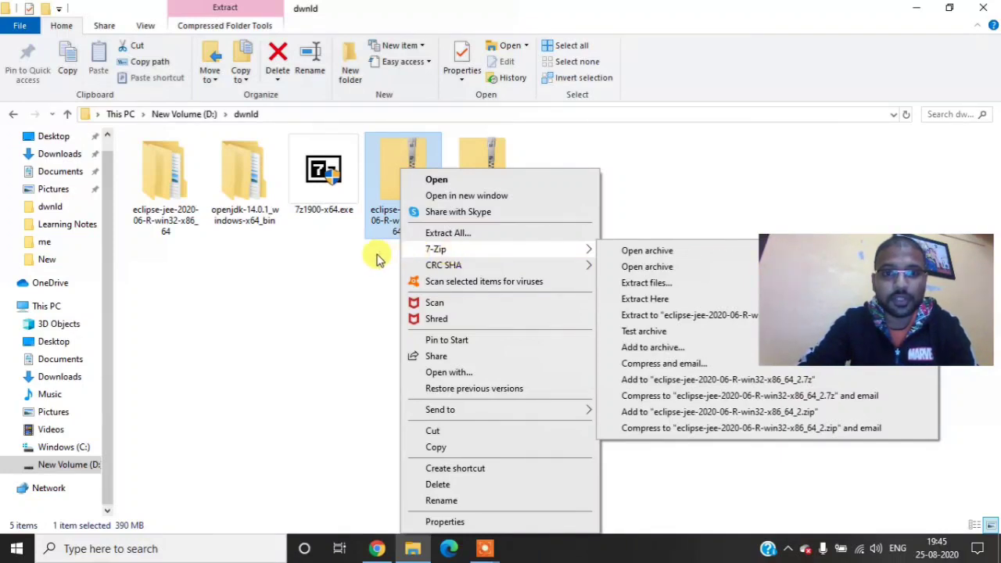
right_click(336, 270)
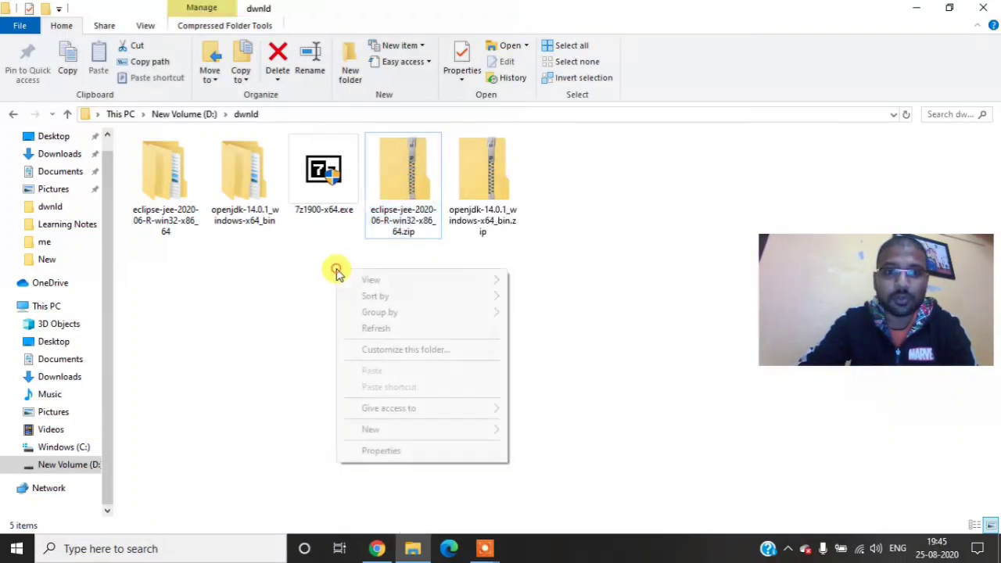
click(406, 328)
right_click(268, 328)
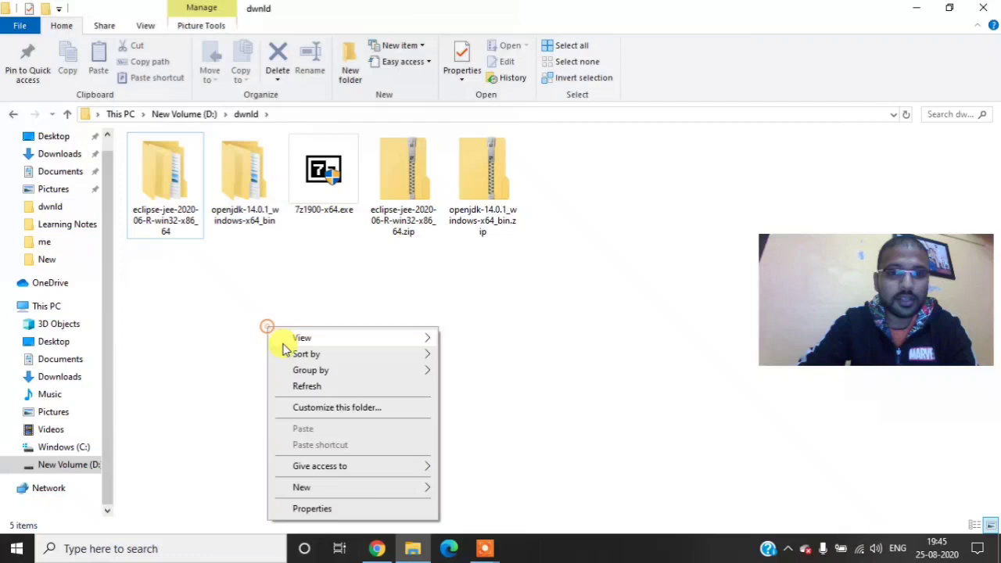
click(306, 387)
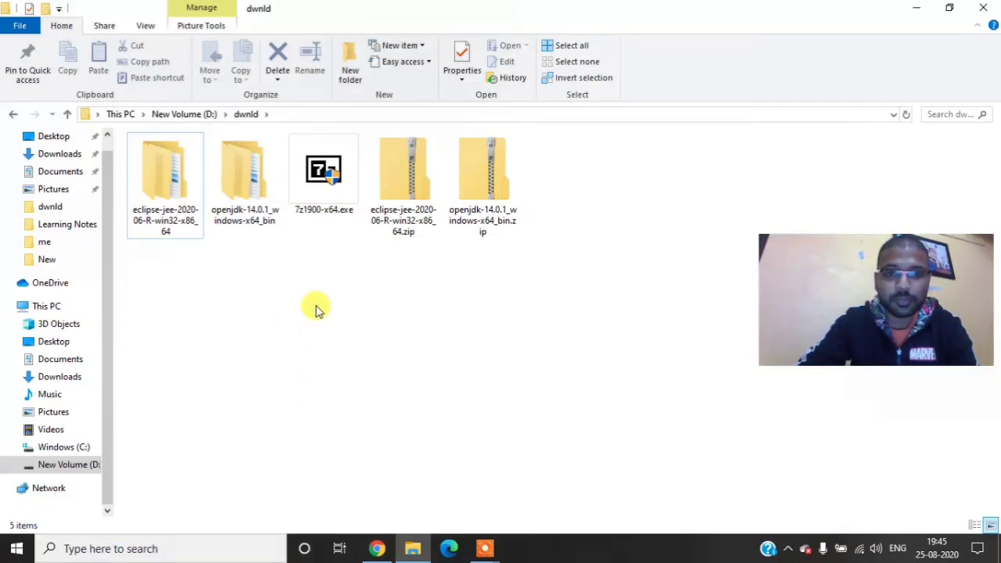
right_click(407, 159)
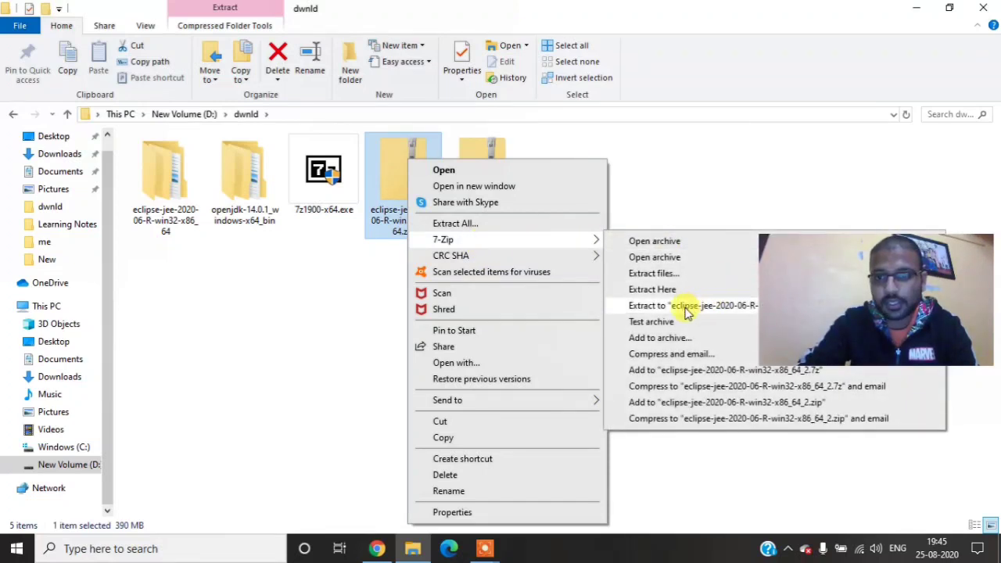
click(273, 312)
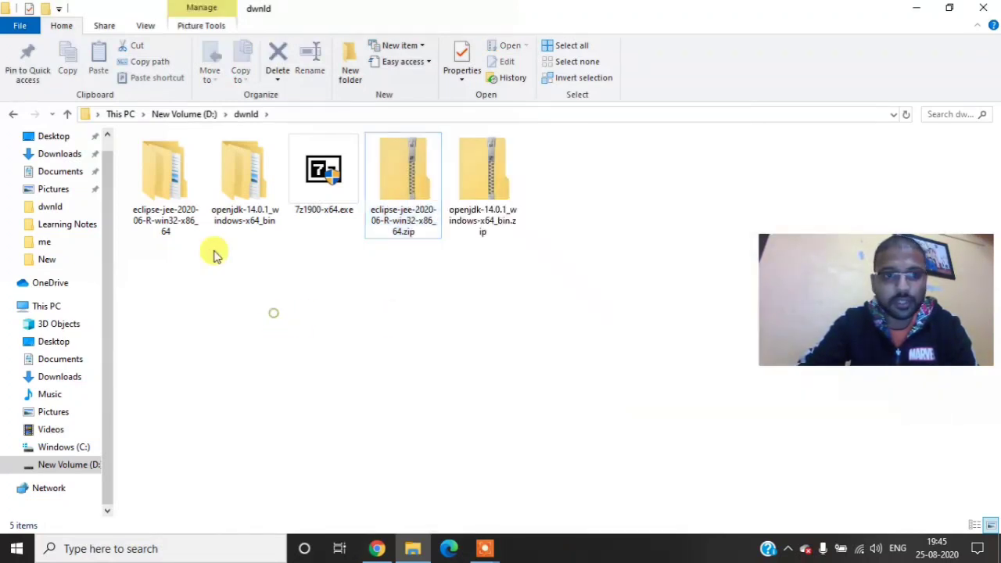
Step: Go into the eclipse subfolder of the extracted eclipse-jee-2020-06-R-win32-x86_64 folder and pin eclipse.exe to the taskbar
double_click(181, 187)
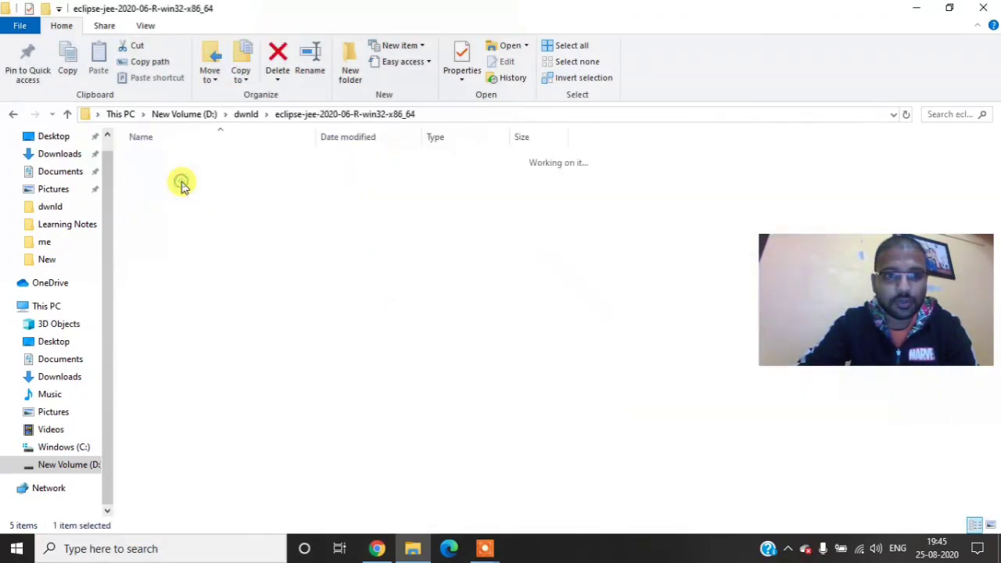
double_click(163, 157)
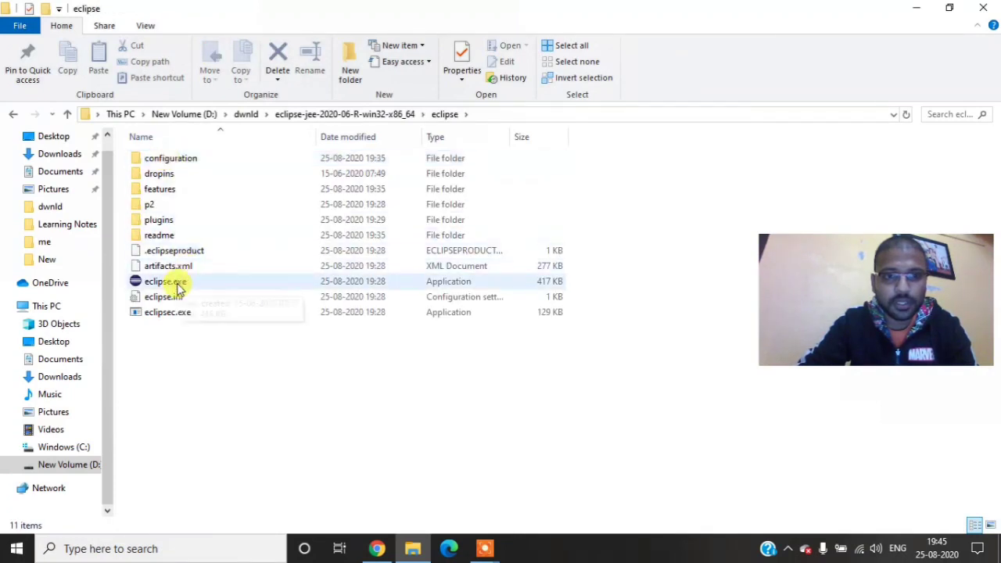
click(170, 286)
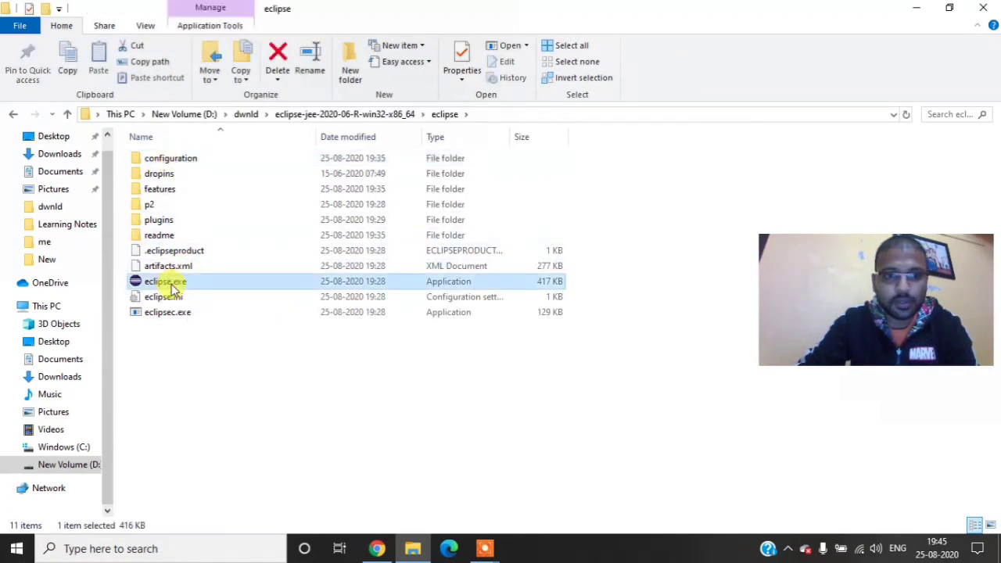
right_click(168, 285)
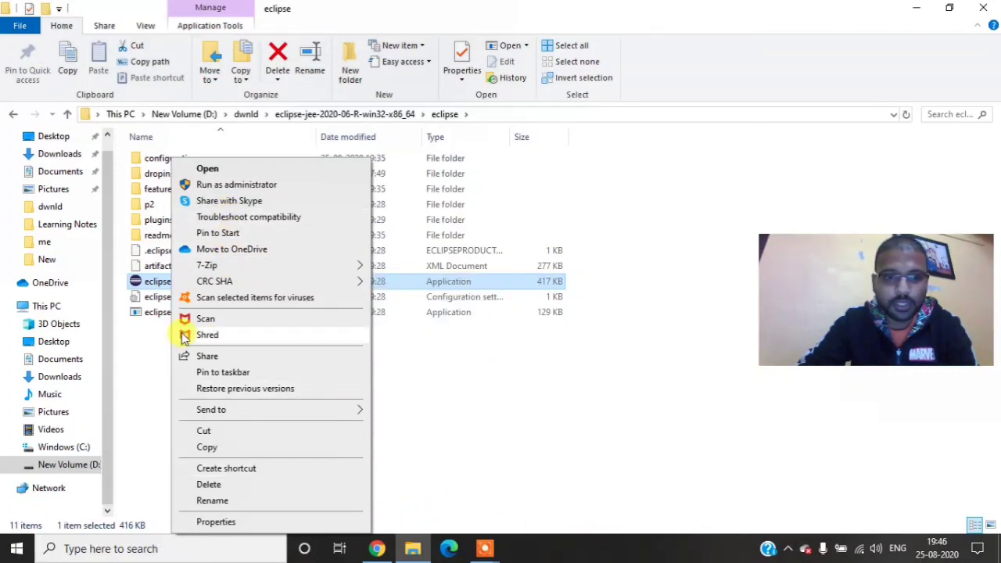
click(239, 374)
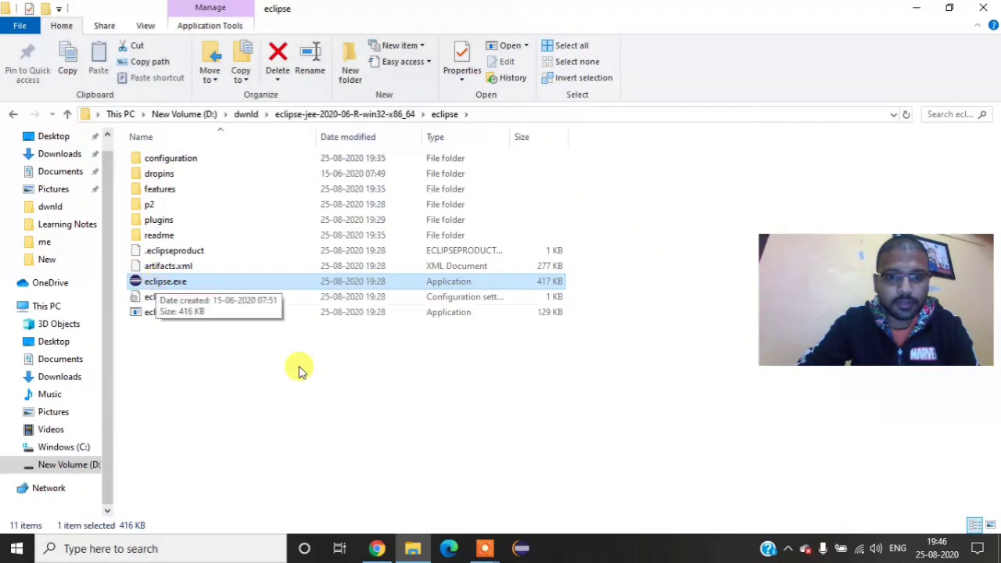
Step: Try to launch Eclipse from its pinned shortcut and dismiss the dialog that opens
click(522, 547)
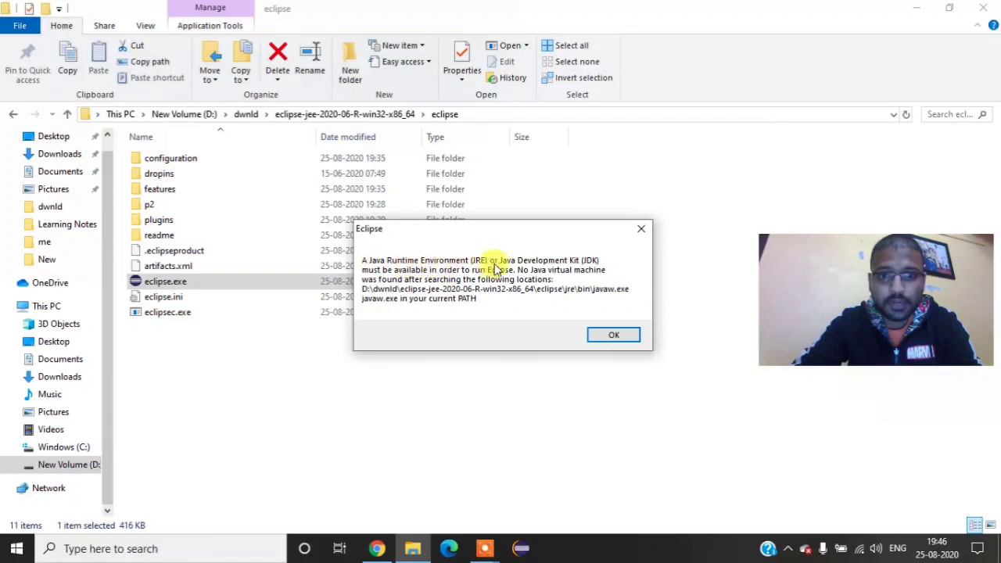
click(616, 337)
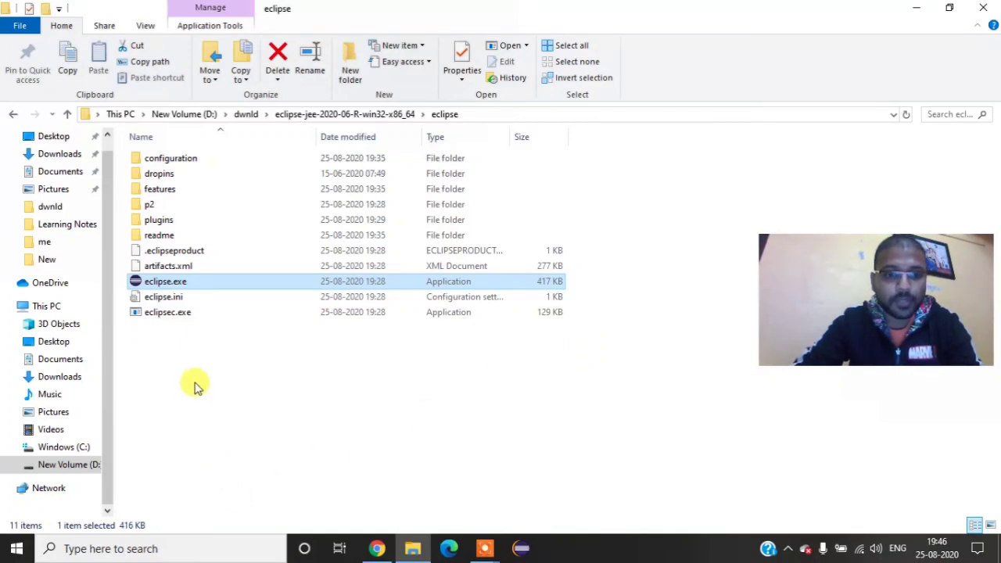
Step: Check whether Java is available by running the java command in a Command Prompt window
click(16, 548)
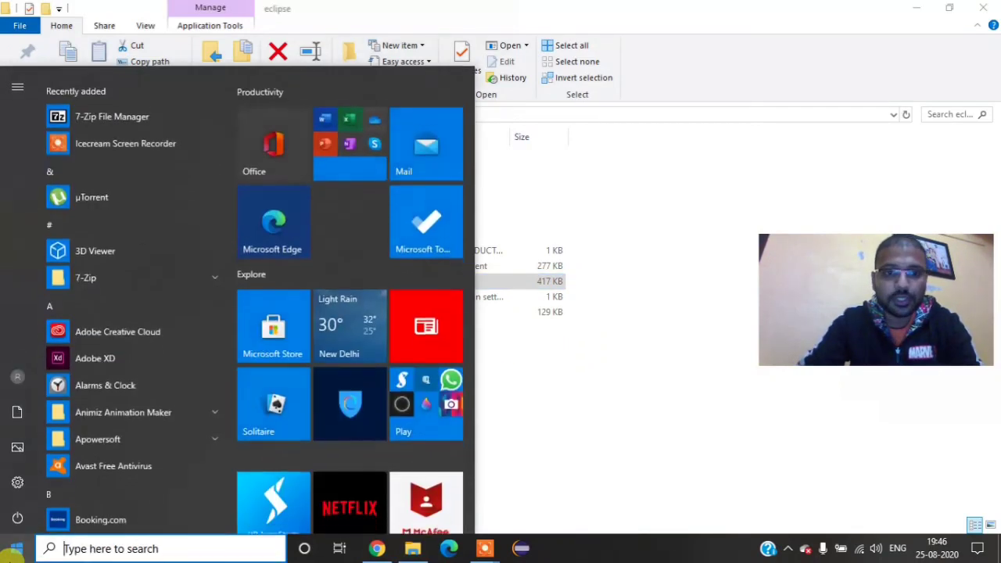
text(cmd)
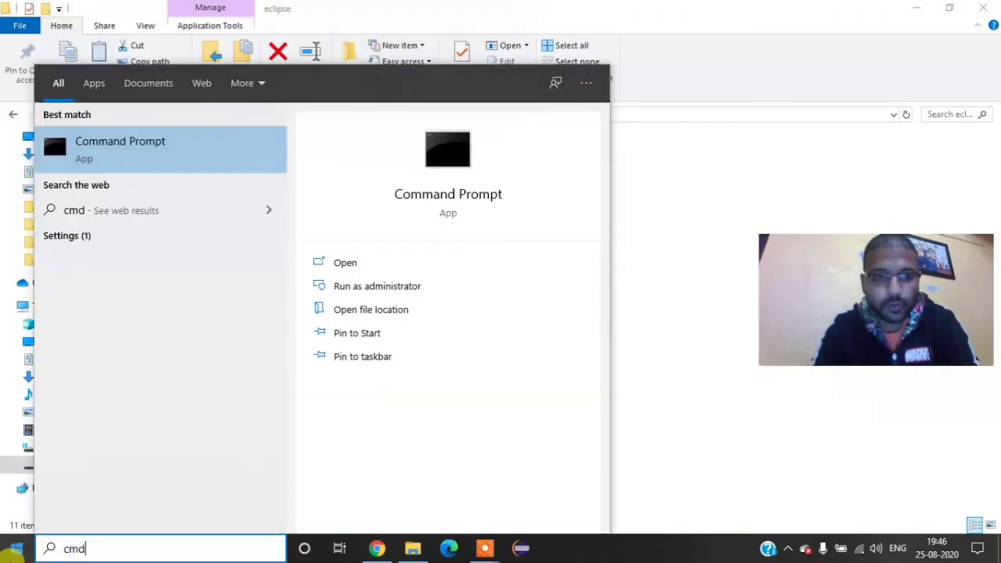
click(124, 147)
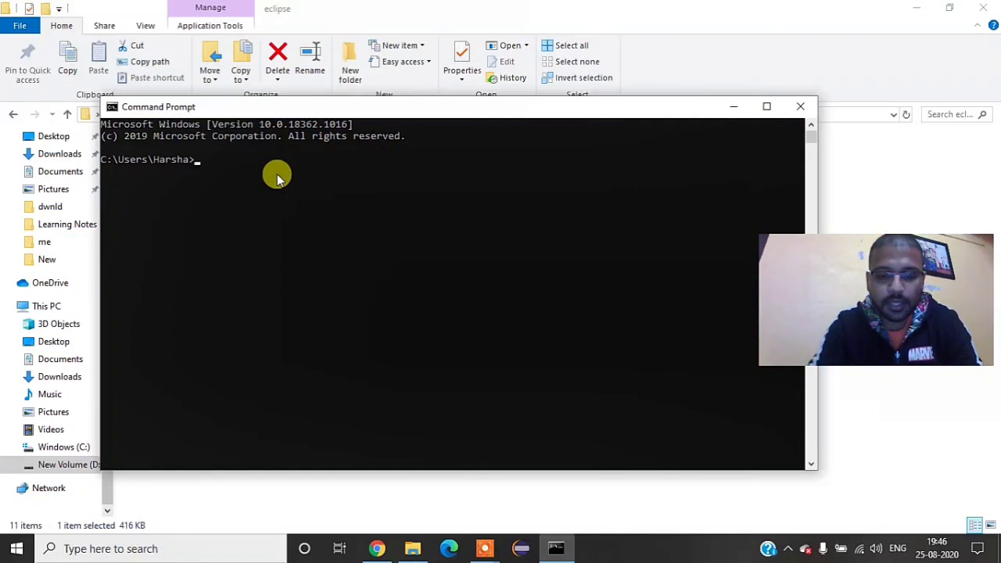
text(java)
key(Return)
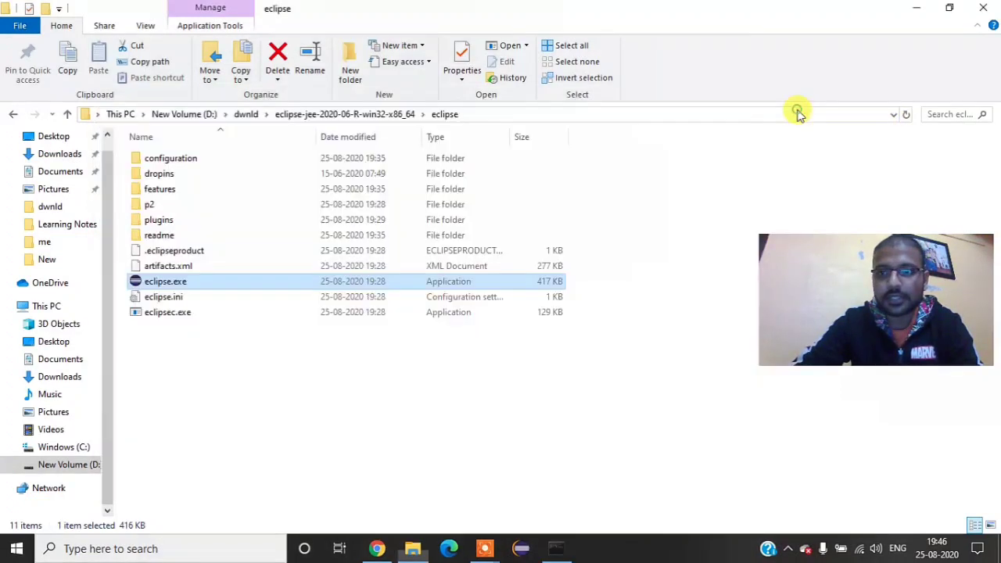
Step: Close the Command Prompt window and switch to the Eclipse download page in Chrome
click(799, 107)
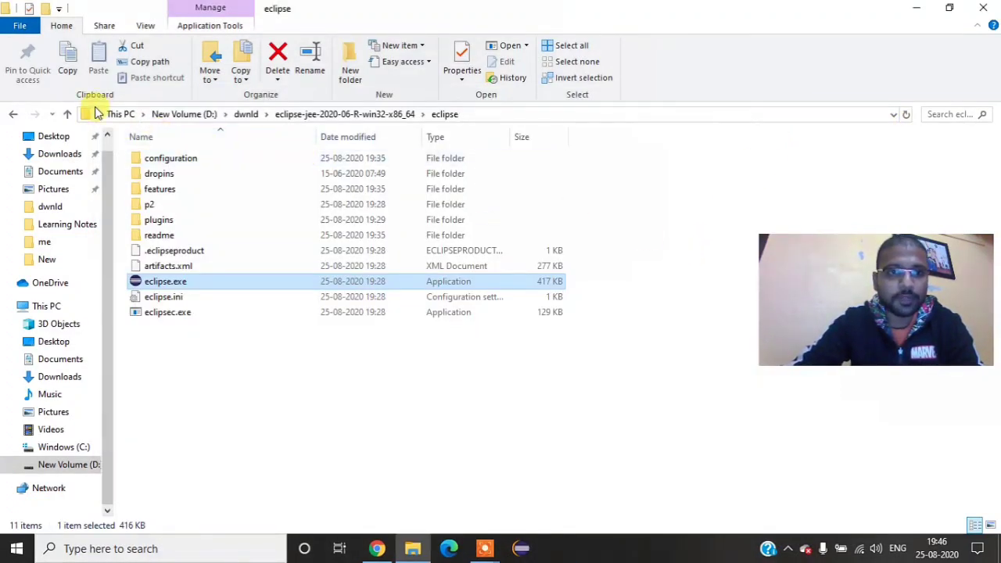
click(13, 114)
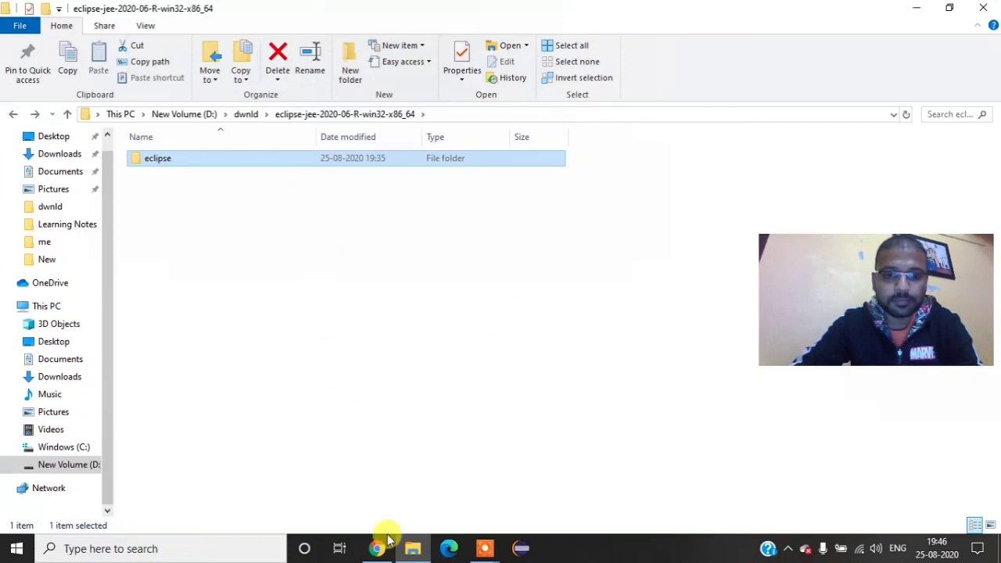
click(387, 556)
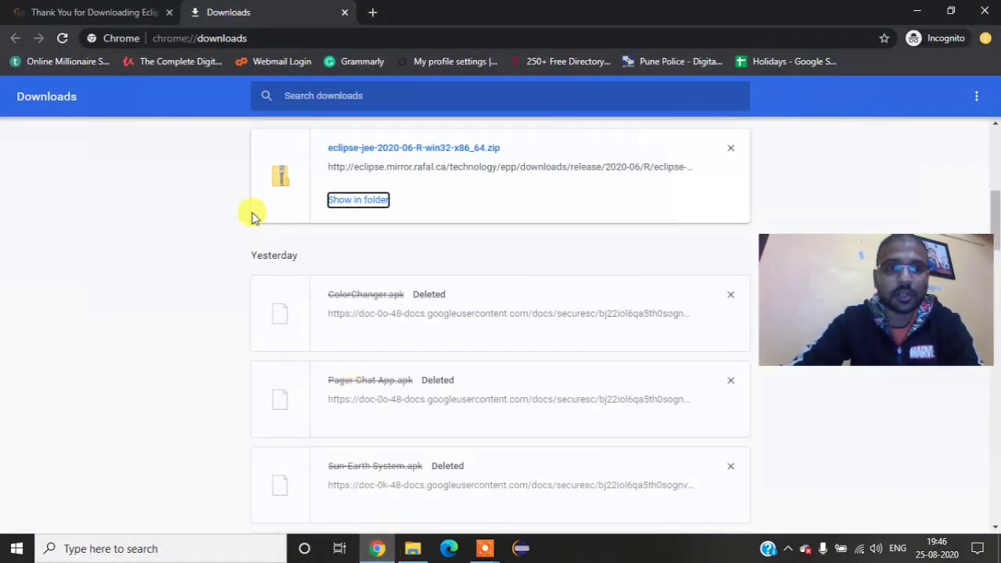
click(123, 19)
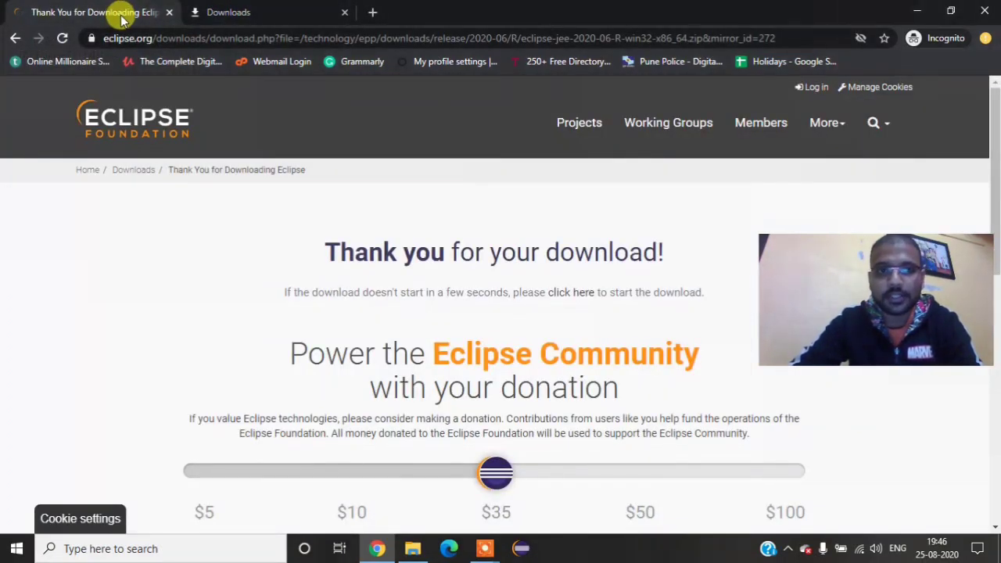
Step: Search the web for "java net jdk" and open the JDK Builds from Oracle result on jdk.java.net
click(220, 43)
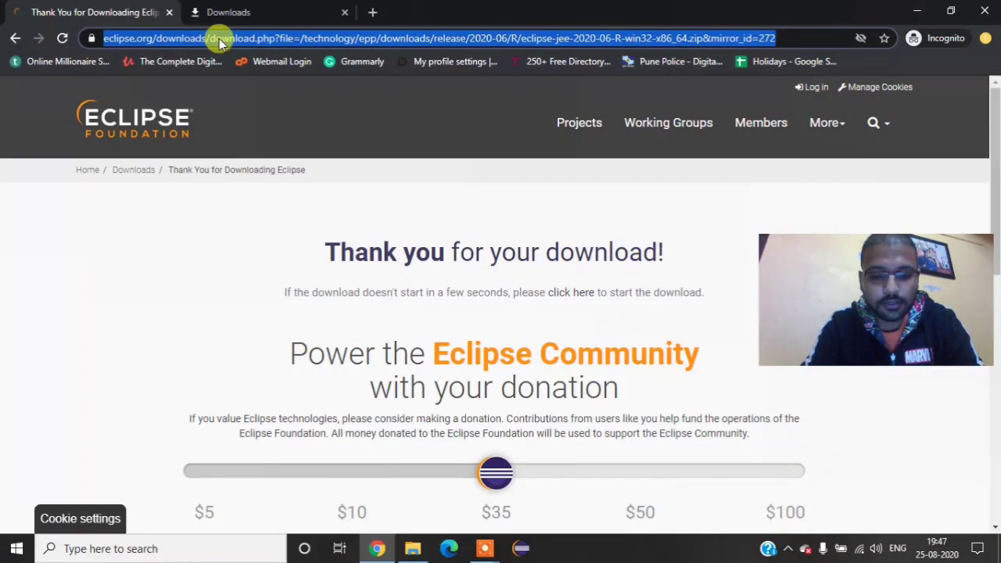
text(java net)
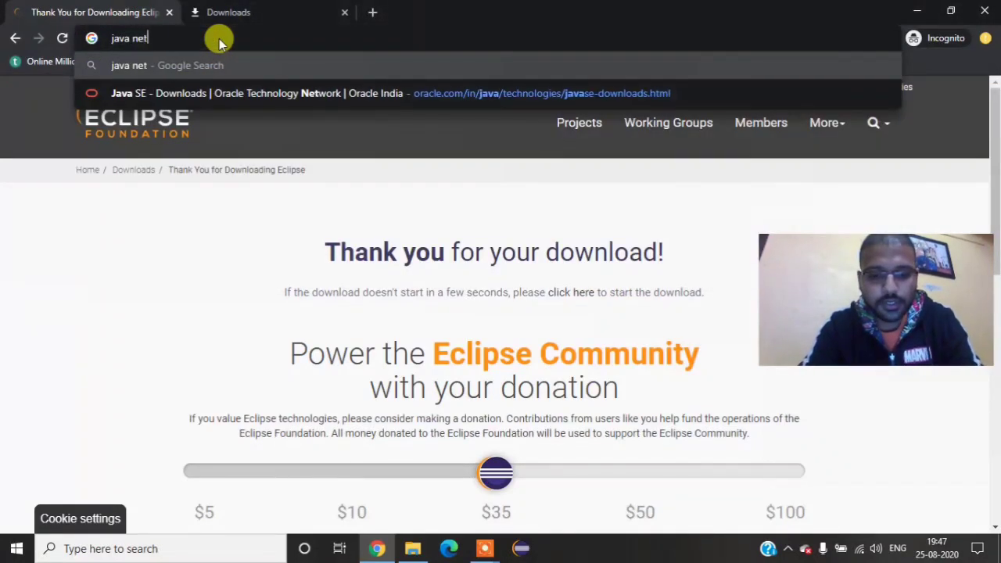
text( jdk)
key(Return)
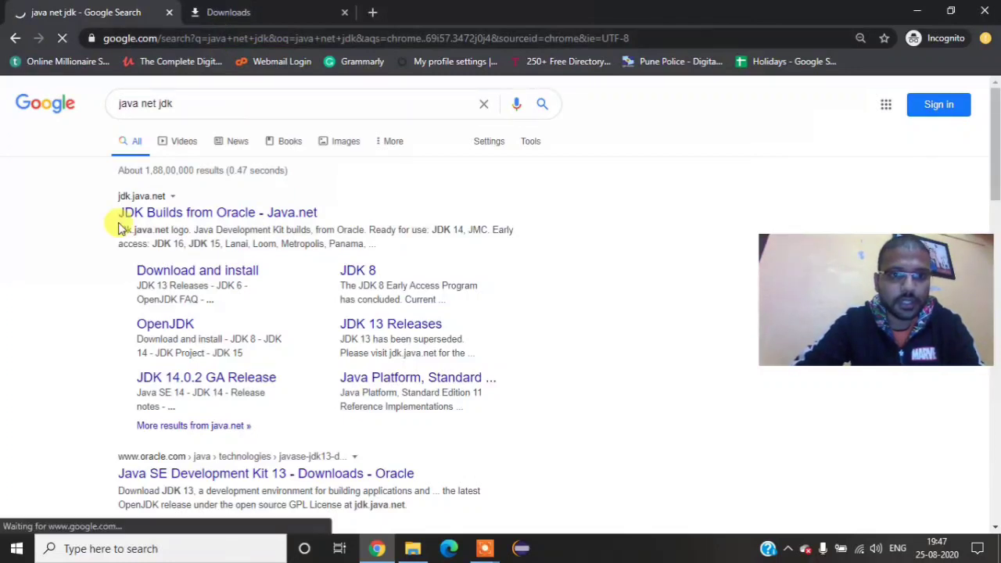
click(142, 217)
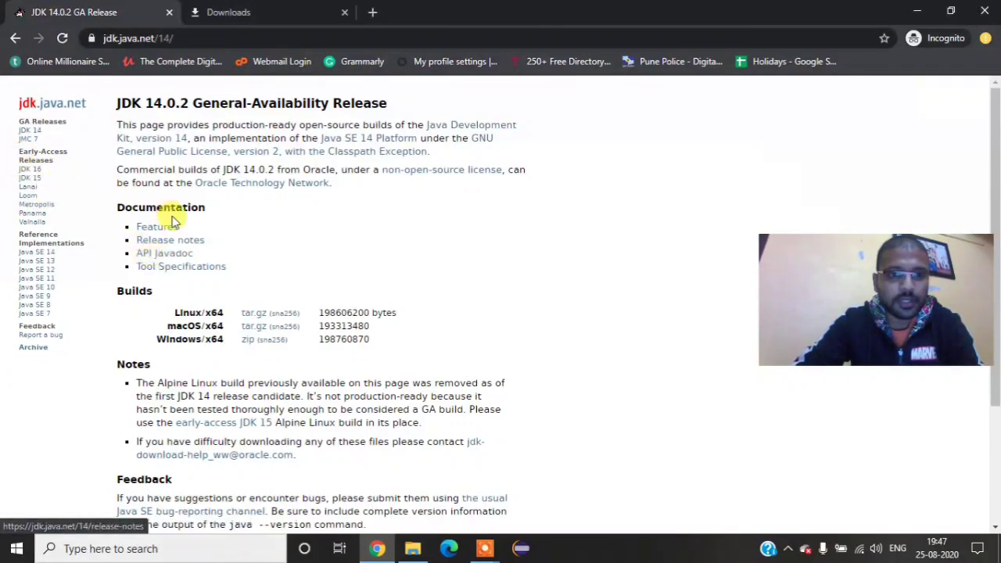
Step: Examine the builds offered on the JDK 14, JDK 16 early-access and Java SE 14 reference implementation pages of jdk.java.net
scroll(192, 229, down, 1)
scroll(197, 230, up, 1)
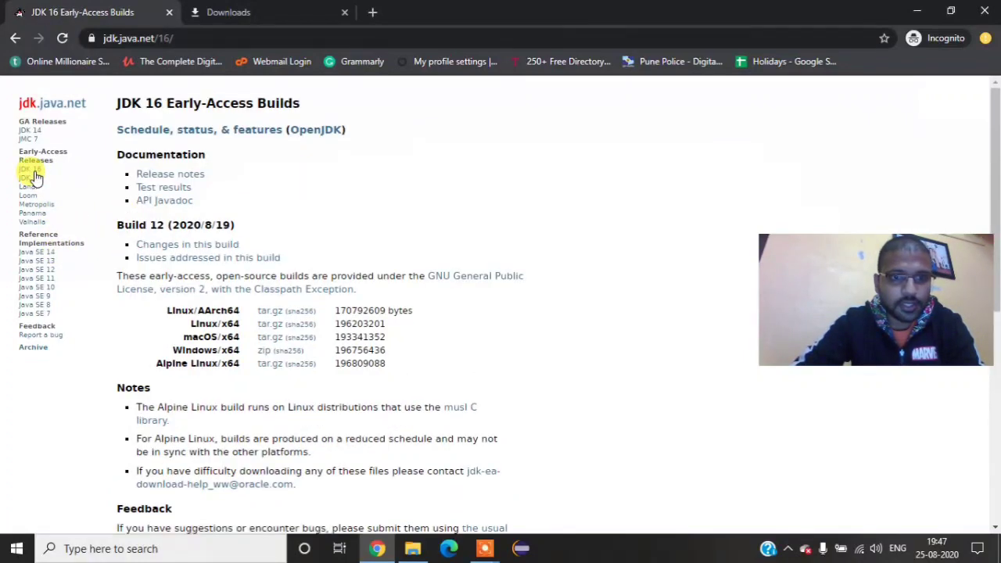
scroll(36, 179, down, 1)
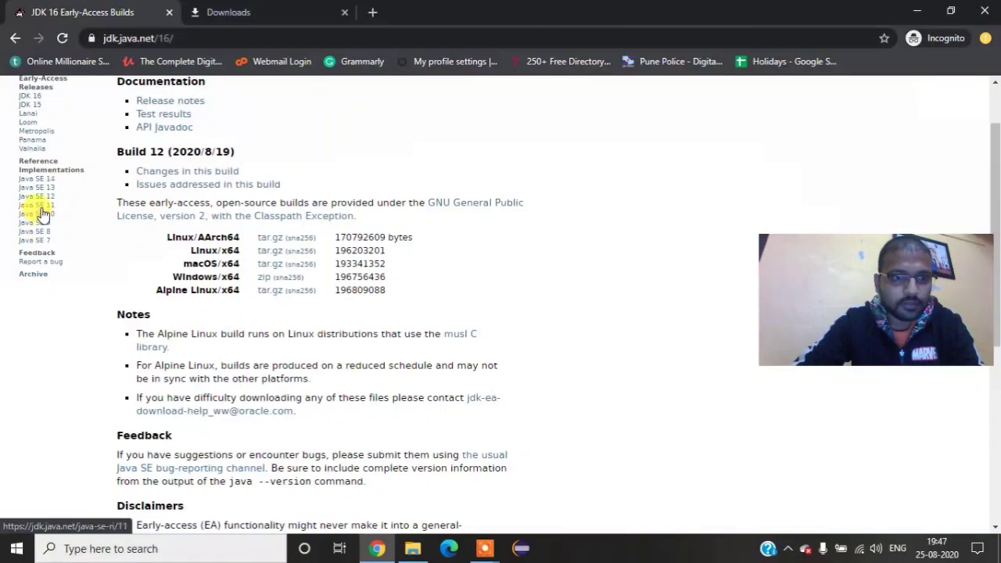
click(46, 180)
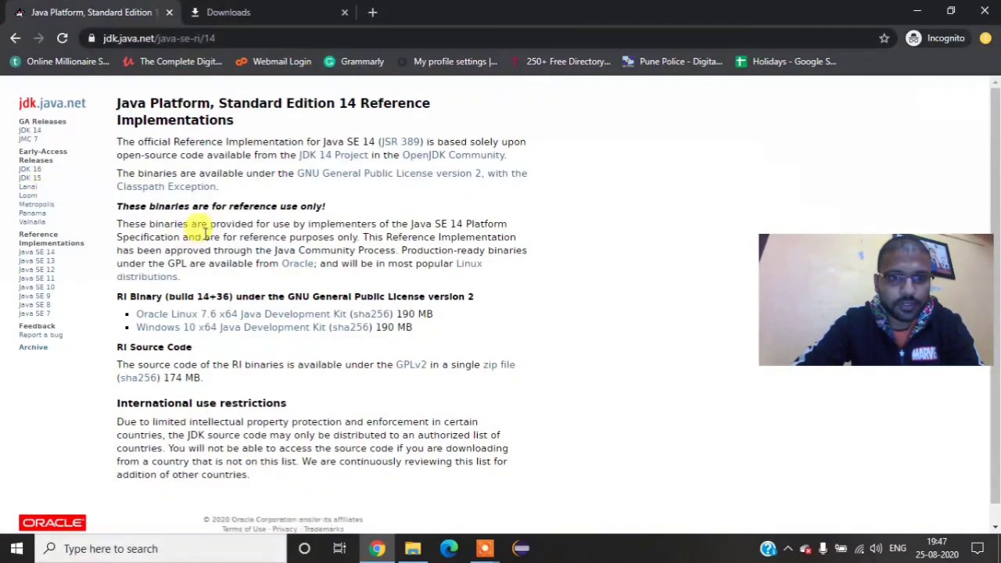
scroll(205, 228, down, 1)
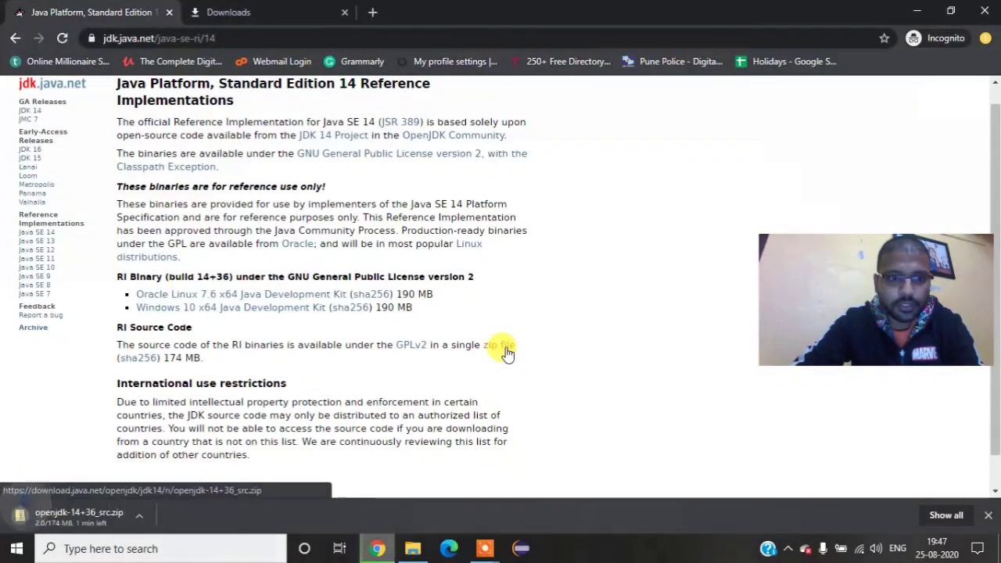
Step: Cancel the download of openjdk-14+36_src.zip and dismiss its download notice
right_click(97, 525)
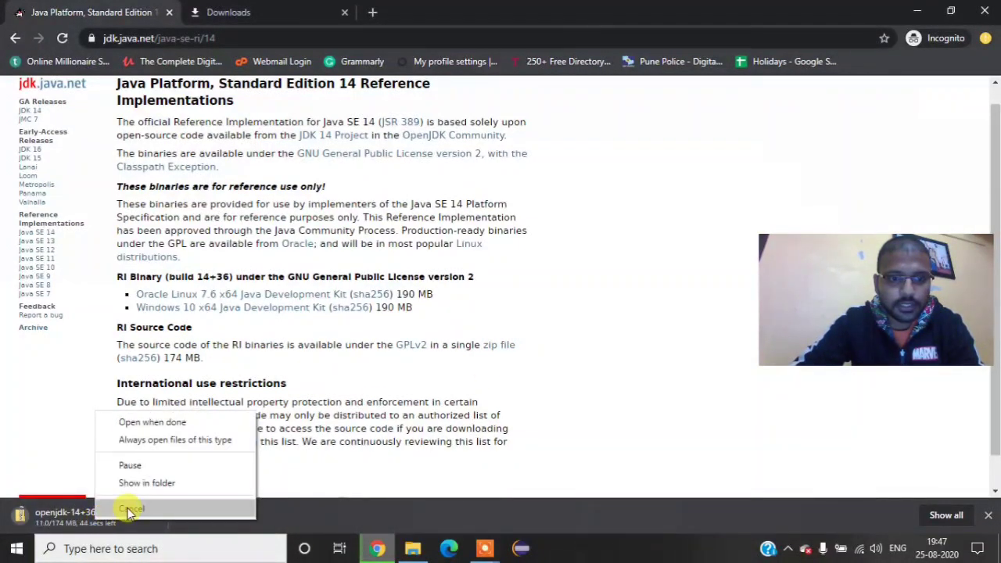
click(127, 507)
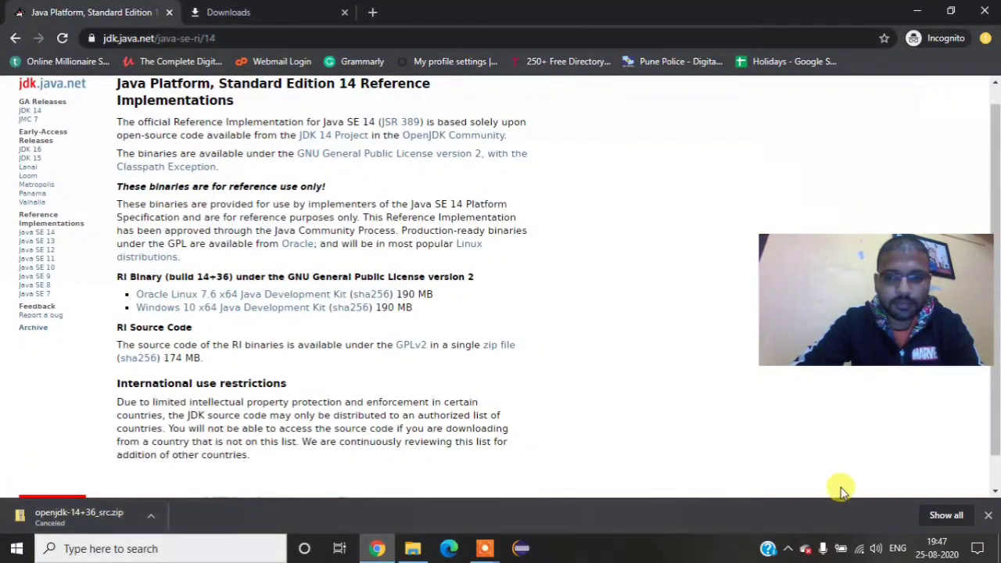
click(988, 516)
Step: Switch to the dwnld folder in File Explorer and examine the 7-Zip extraction options for openjdk-14.0.1_windows-x64_bin.zip
click(413, 548)
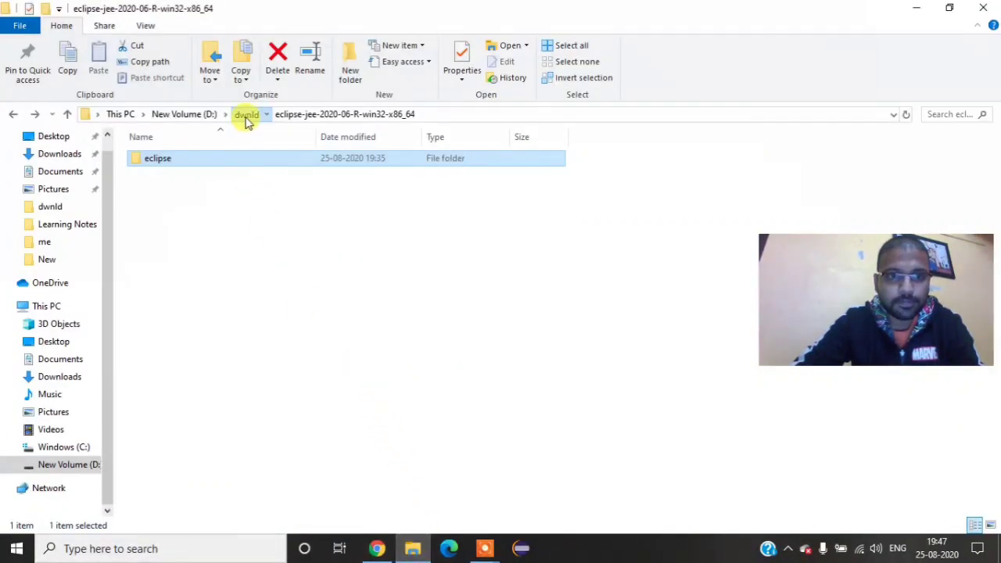
click(246, 115)
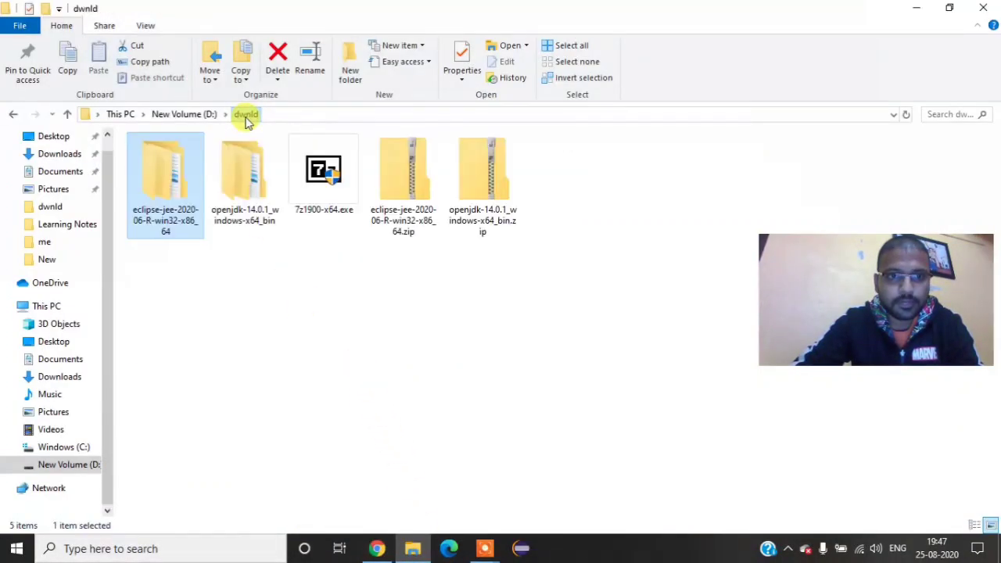
click(483, 190)
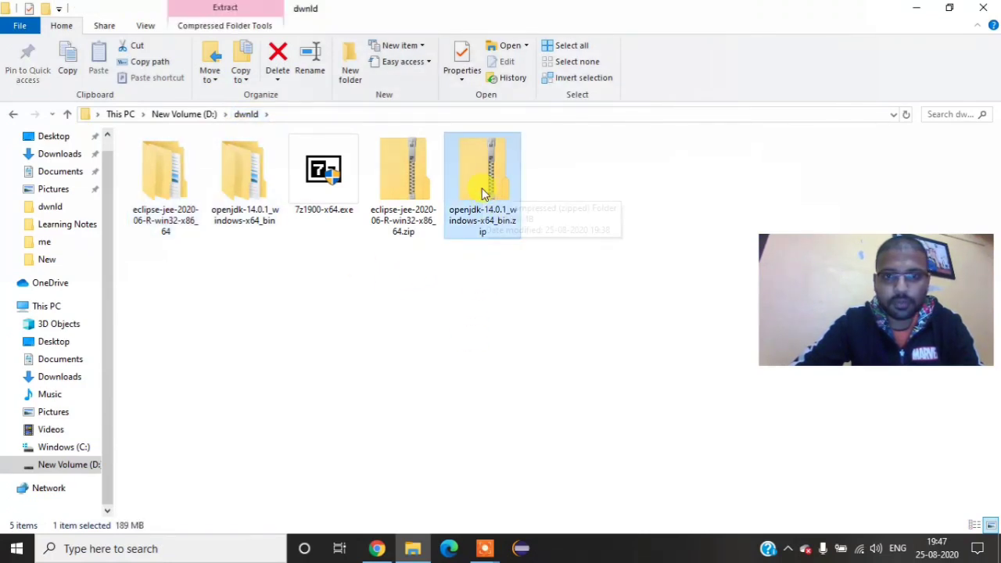
right_click(481, 175)
mouse_move(547, 250)
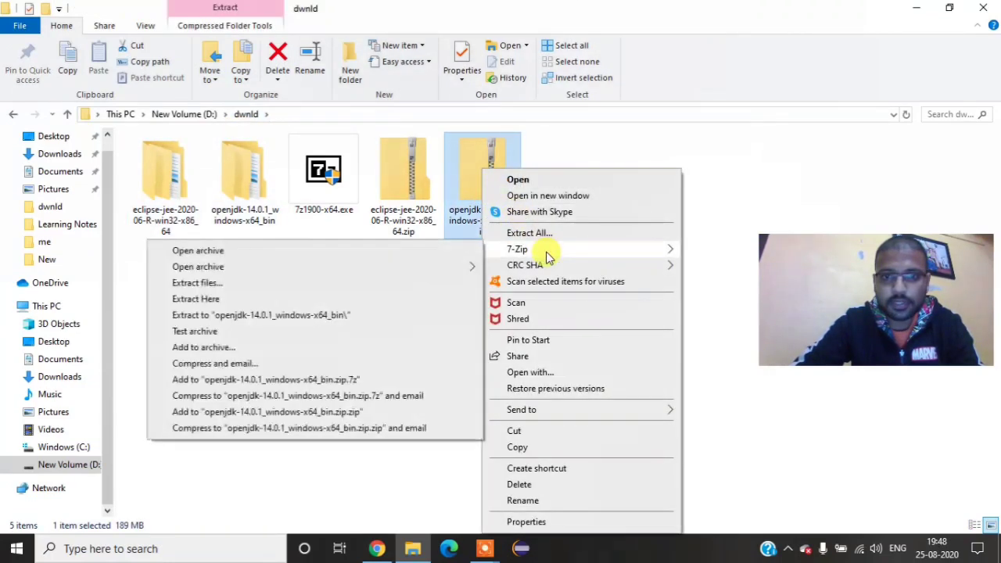
right_click(715, 172)
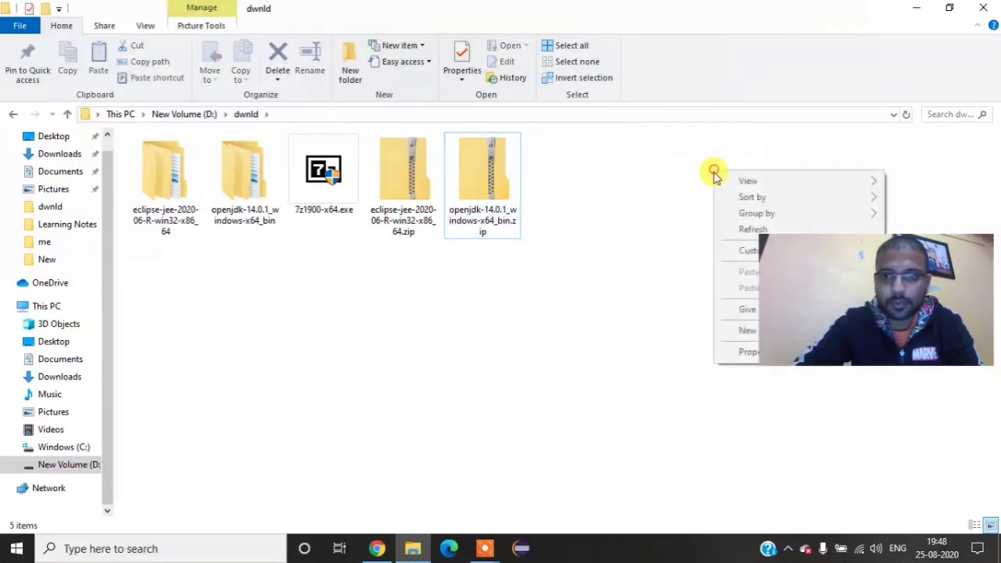
click(723, 229)
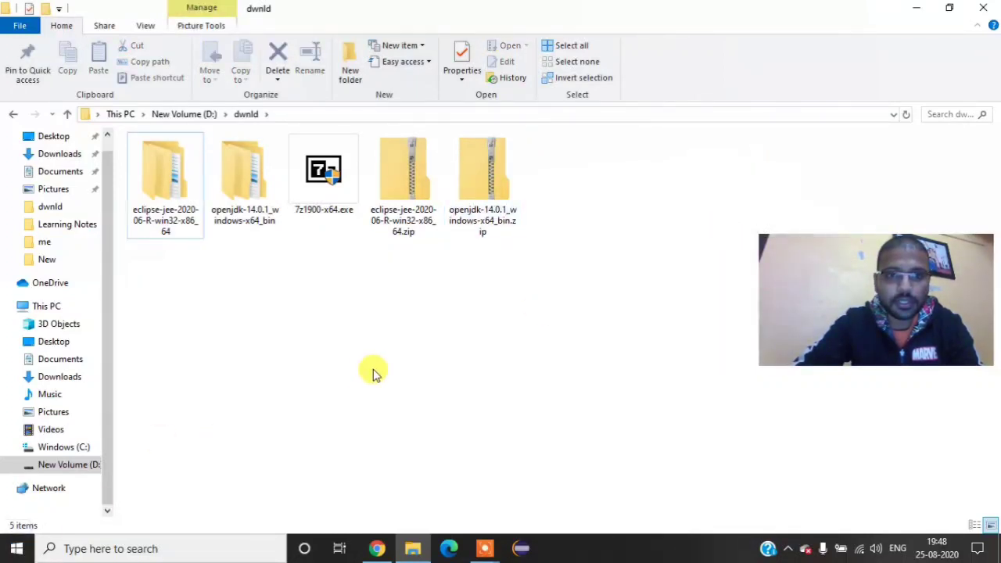
right_click(373, 371)
click(415, 231)
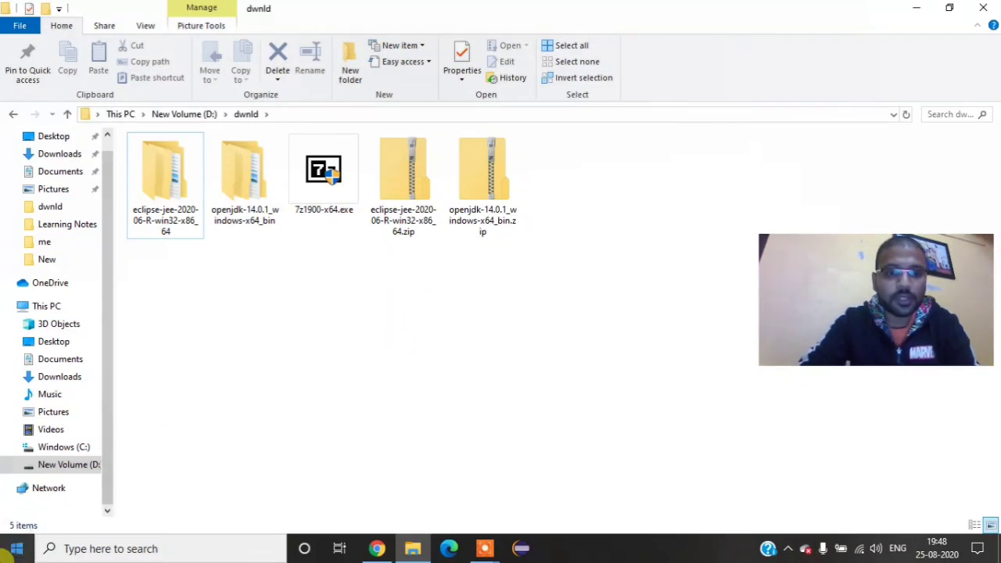
Step: Search Windows for "env", open the account's environment variables and open the user Path variable for editing
click(9, 551)
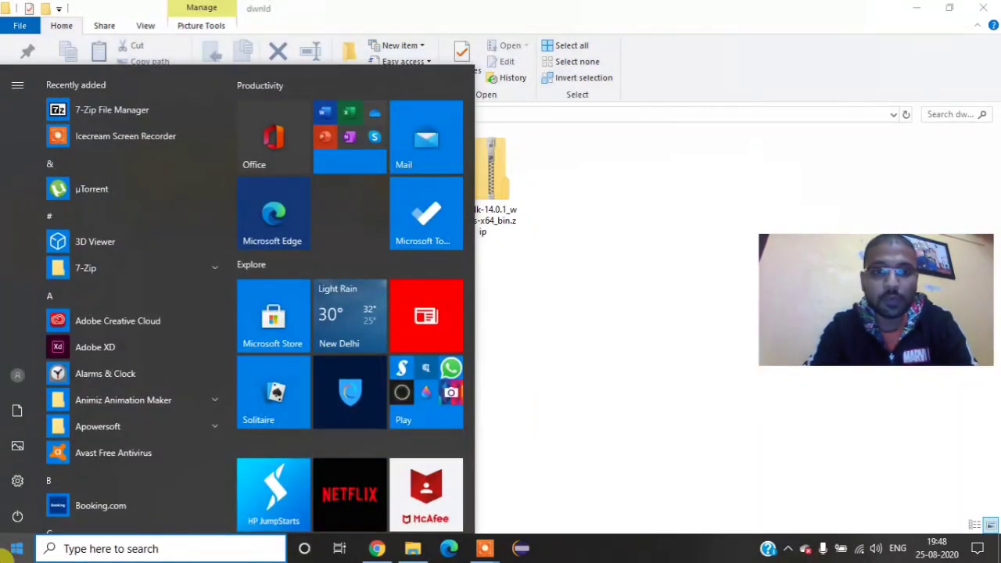
text(env)
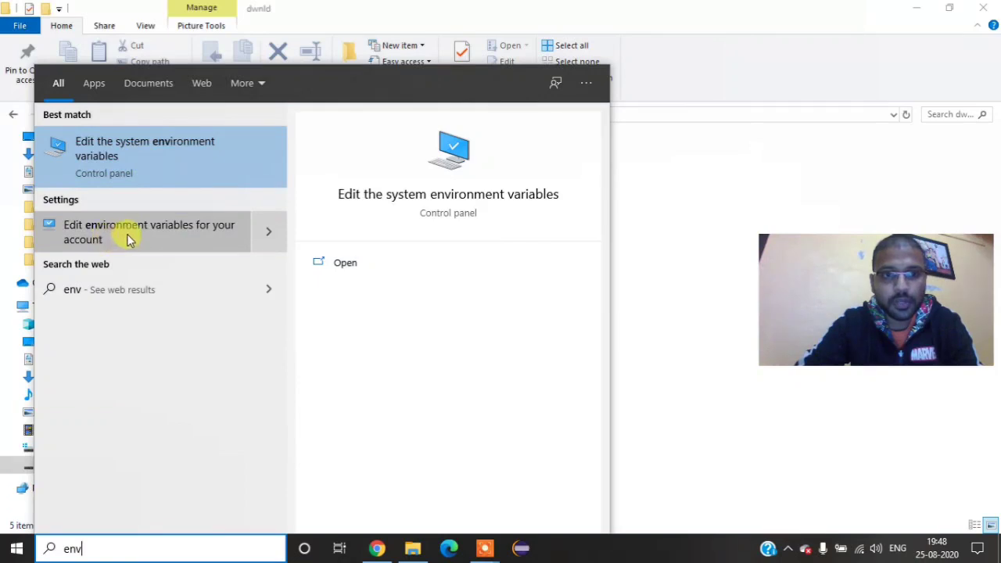
click(105, 234)
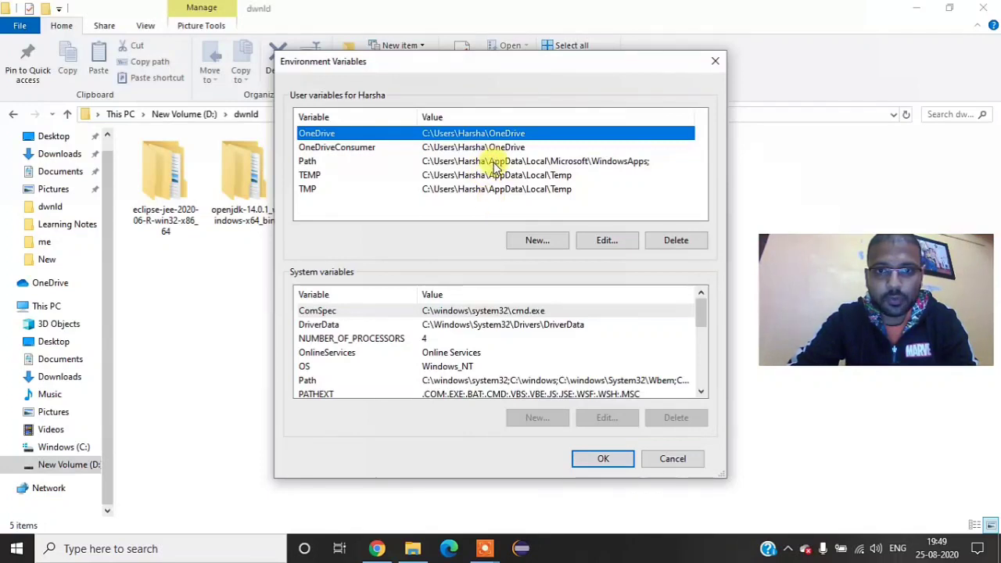
click(493, 162)
click(601, 241)
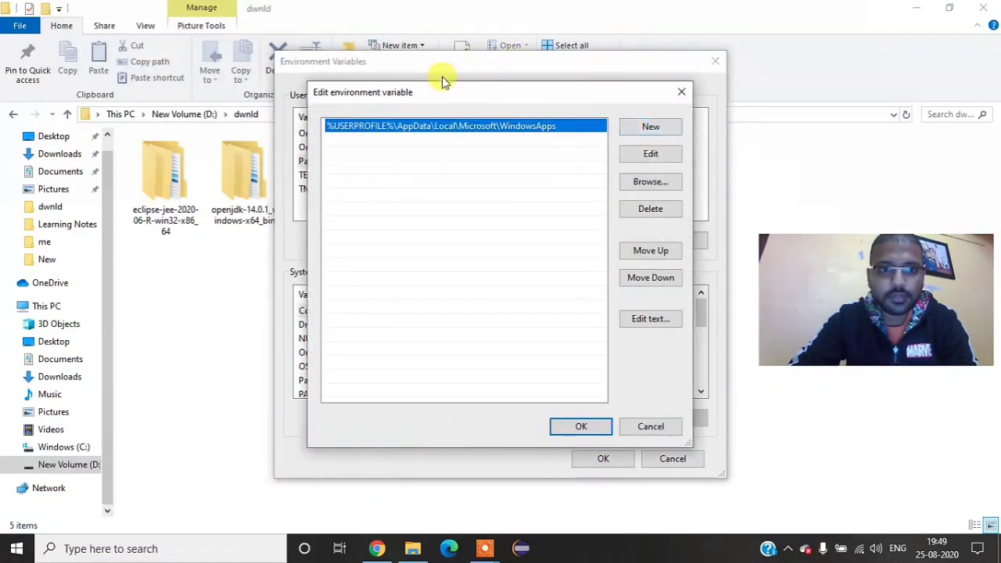
Step: Go to jdk-14.0.1\bin inside the extracted openjdk-14.0.1_windows-x64_bin folder and copy the bin folder's full path
click(180, 348)
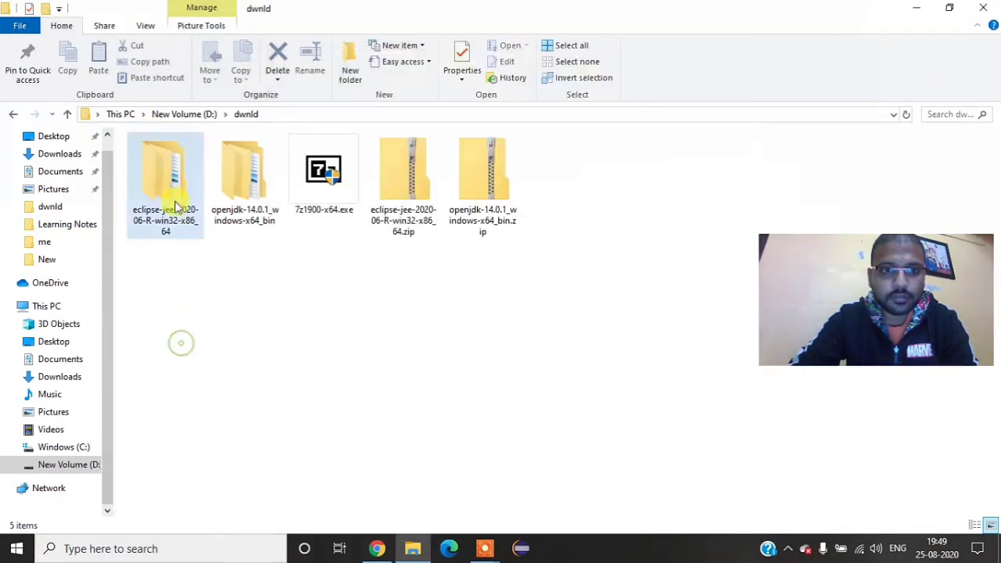
double_click(250, 176)
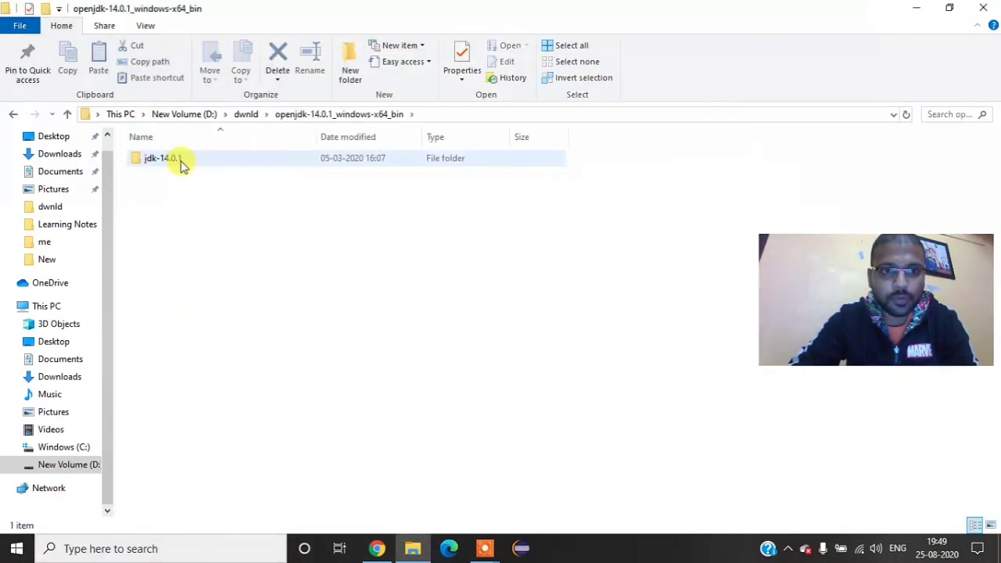
double_click(179, 162)
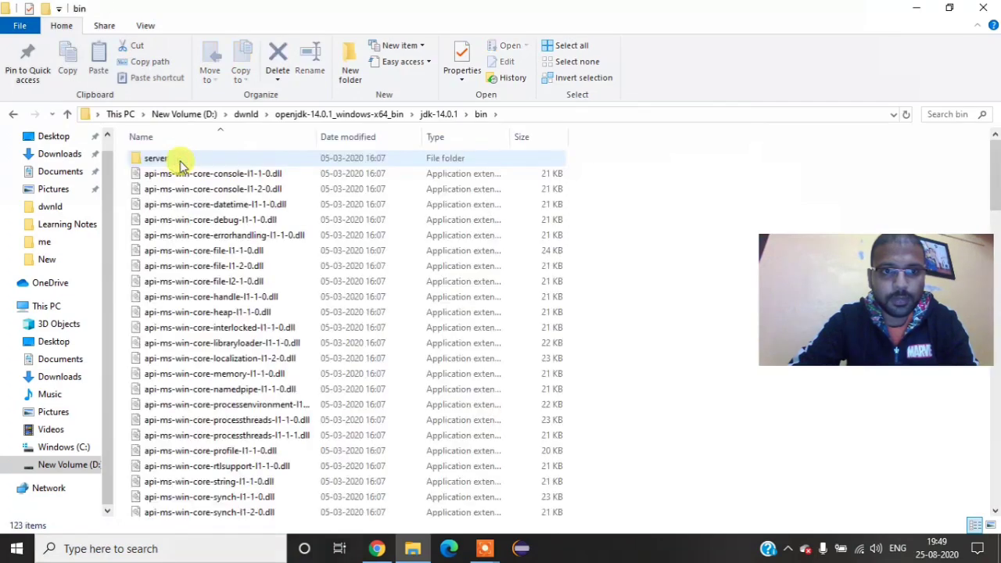
click(582, 116)
key(ctrl+c)
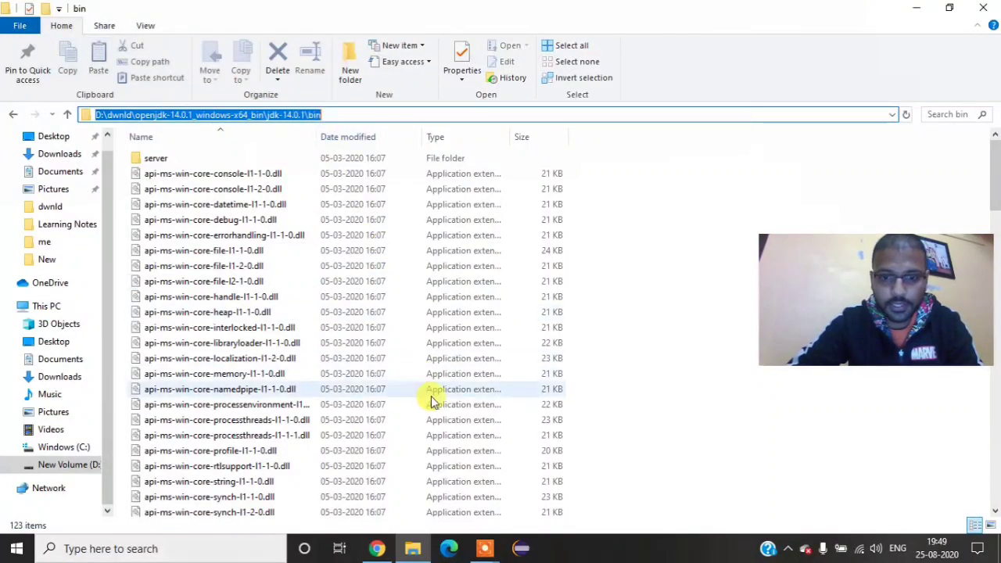
Step: Add D:\dwnld\openjdk-14.0.1_windows-x64_bin\jdk-14.0.1\bin as a new entry in the user Path variable and confirm the edit
key(alt+Tab)
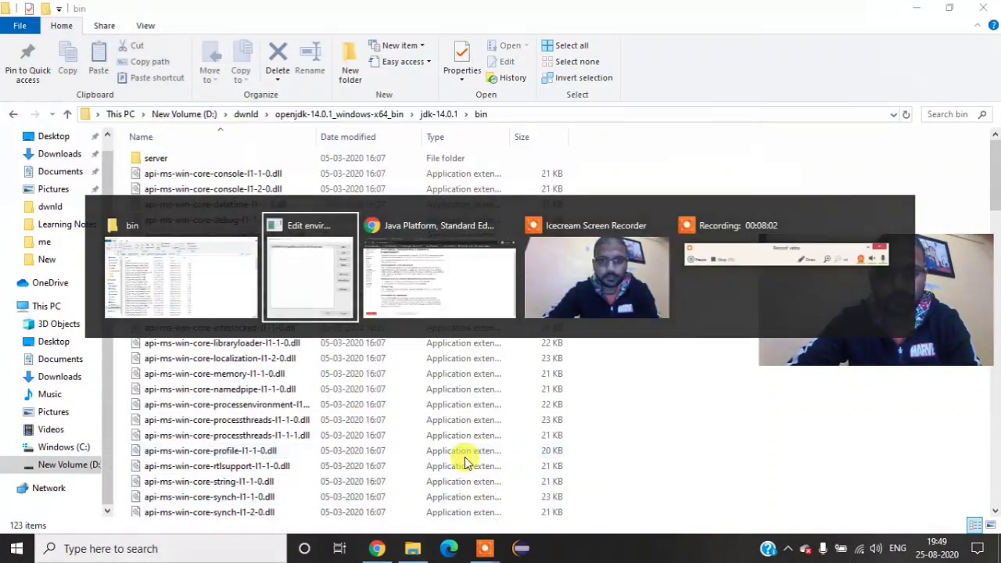
click(309, 247)
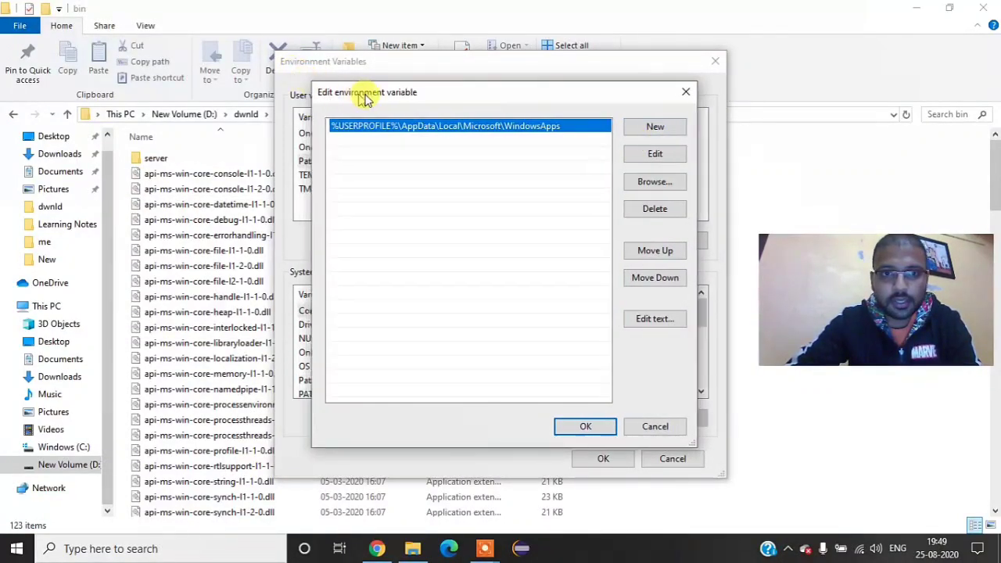
drag(365, 99, 391, 83)
click(677, 118)
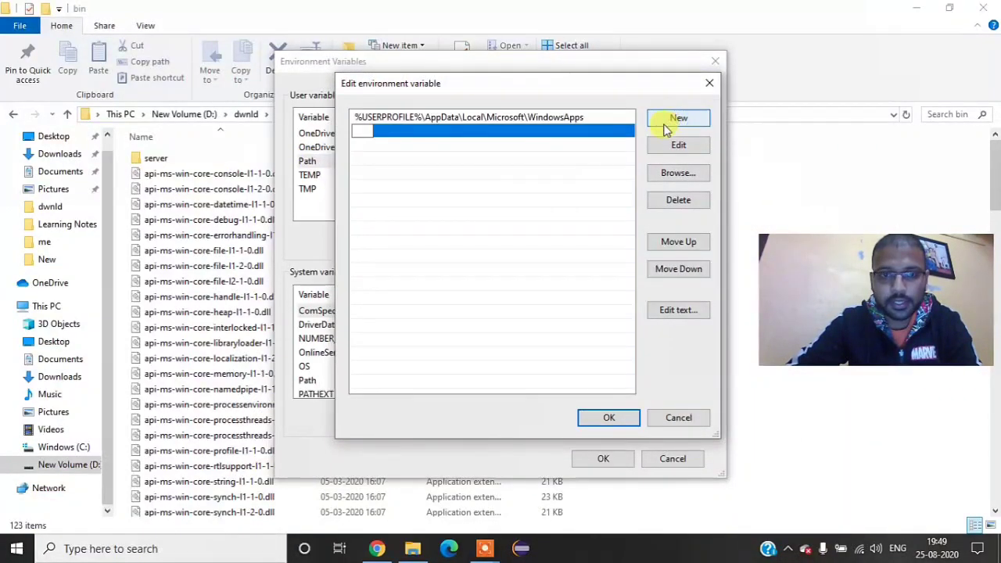
key(ctrl+v)
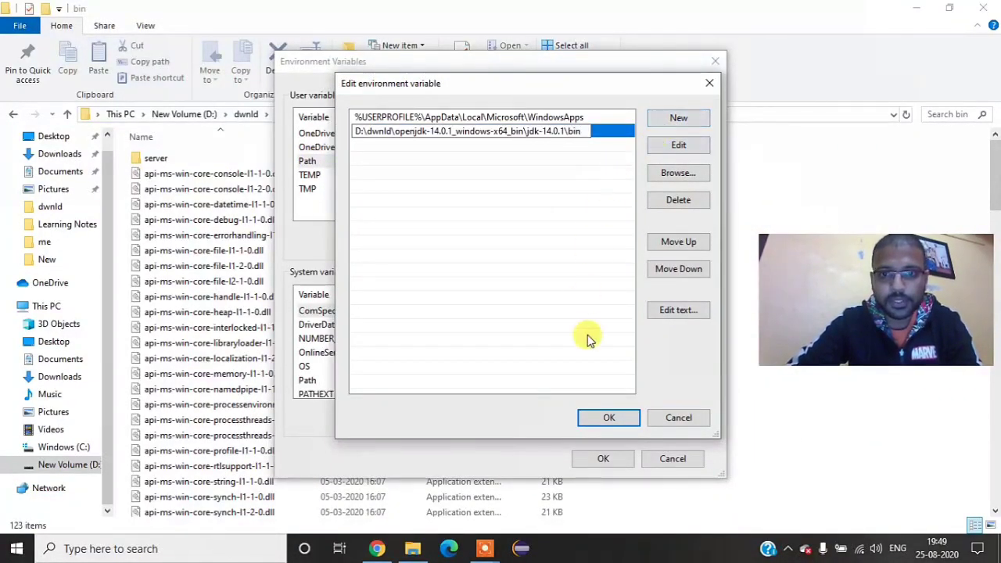
click(607, 418)
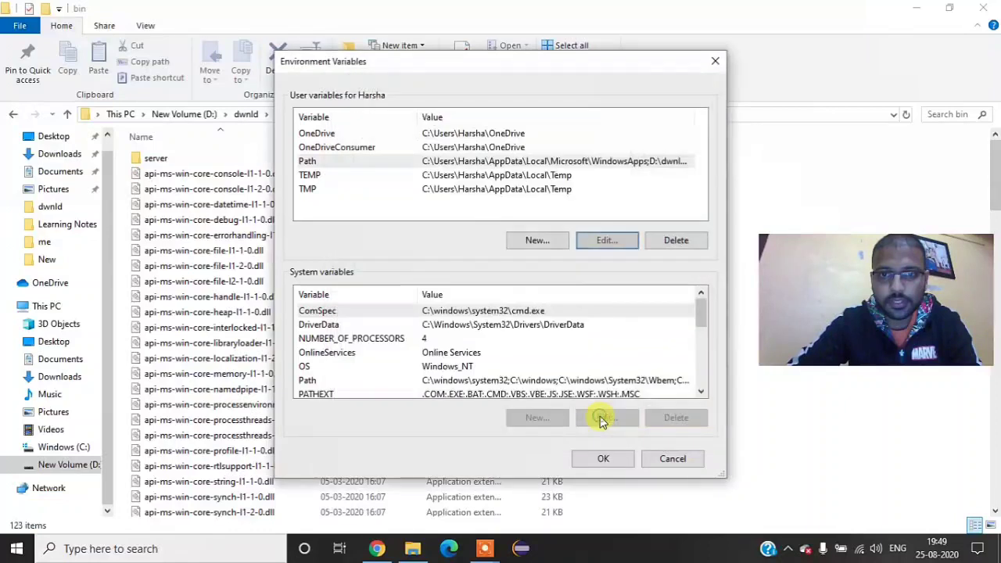
Step: Create the user variable JAVA_HOME with value D:\dwnld\openjdk-14.0.1_windows-x64_bin\jdk-14.0.1 and confirm the environment variable changes
click(537, 240)
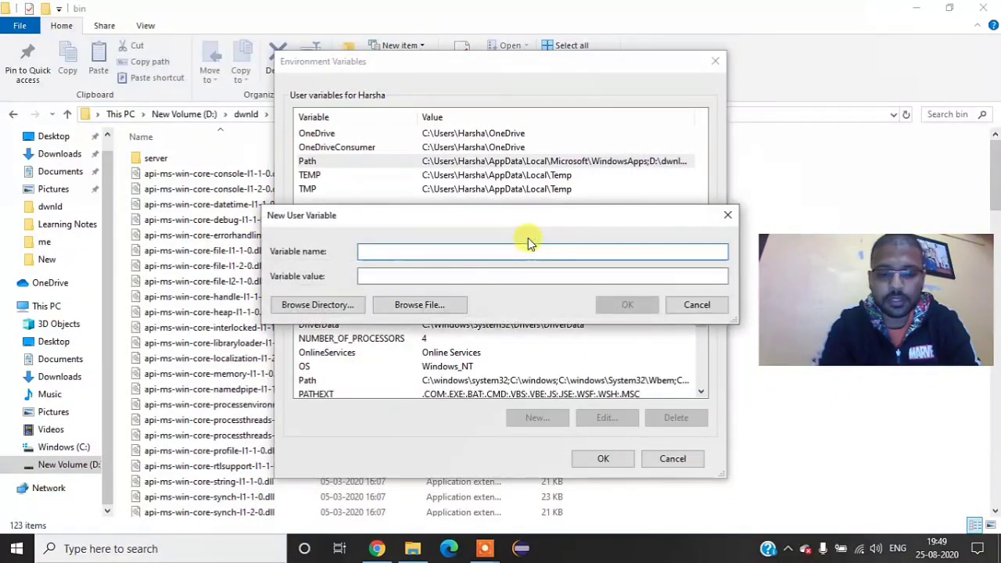
text(JAVA)
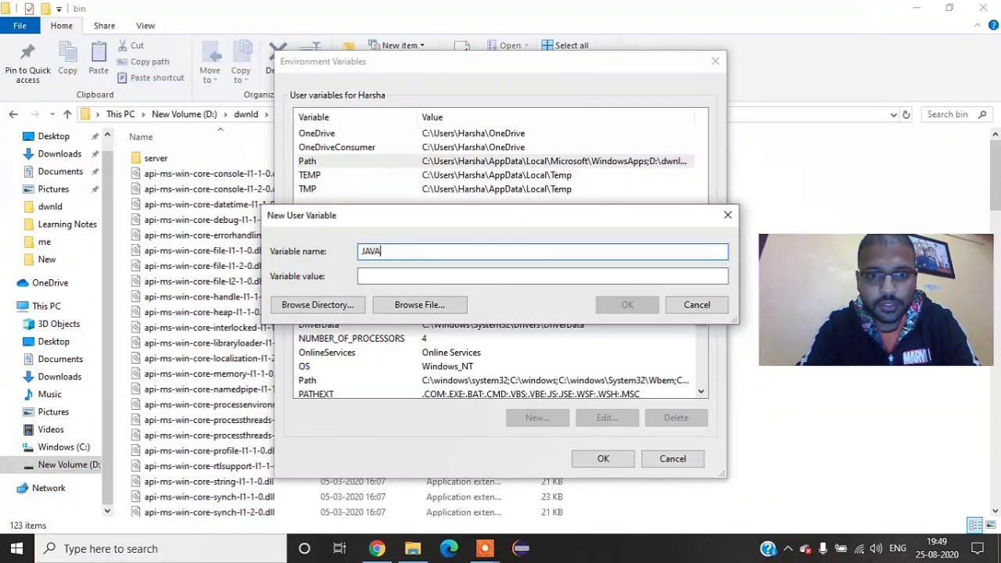
text(_HOME)
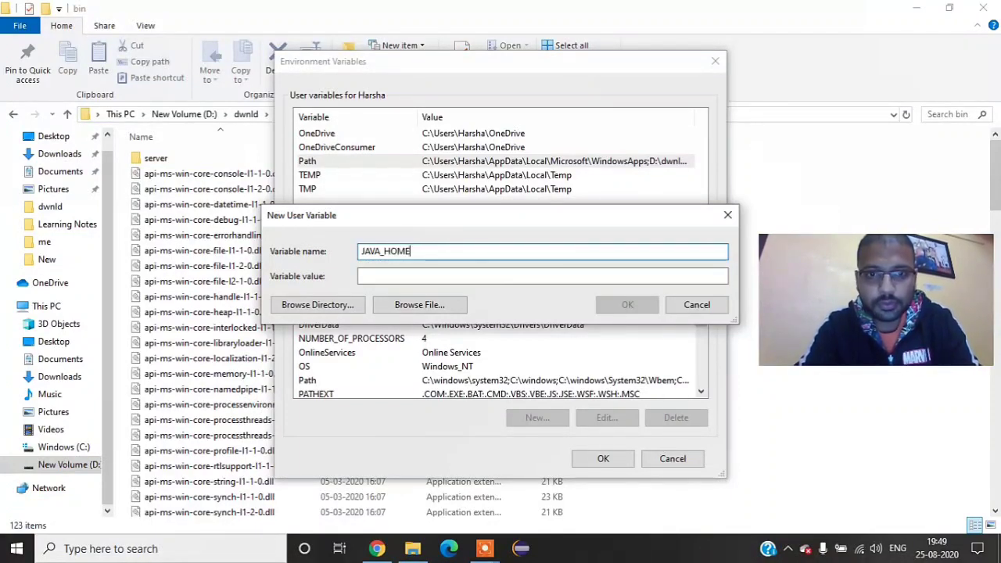
key(ctrl+v)
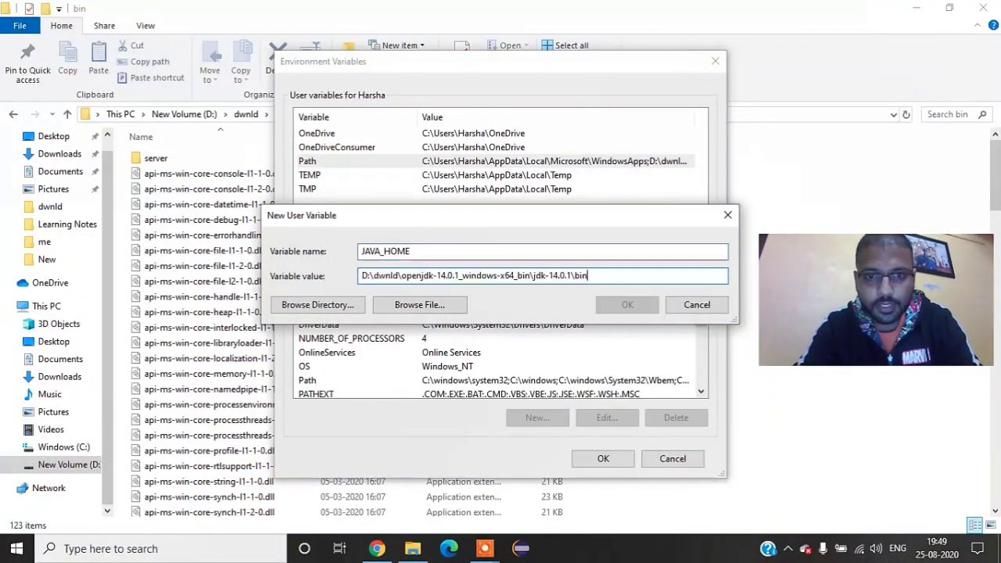
key(BackSpace)
key(BackSpace)
key(BackSpace)
key(BackSpace)
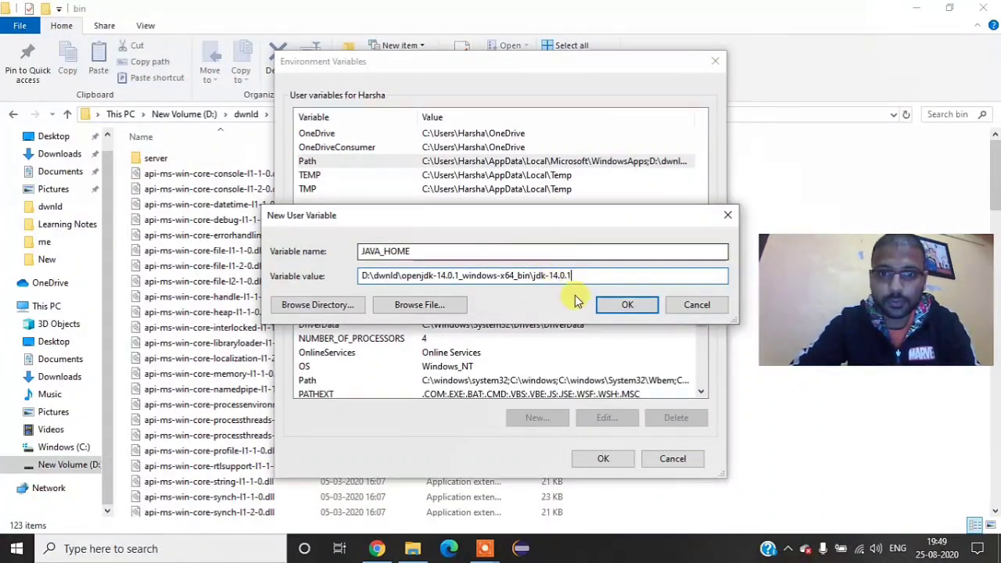
click(630, 305)
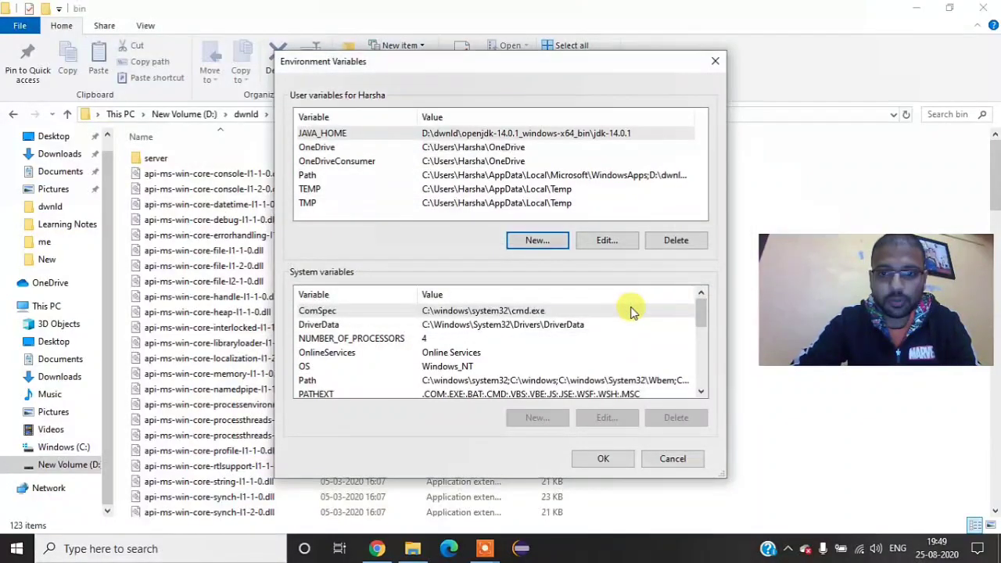
click(624, 459)
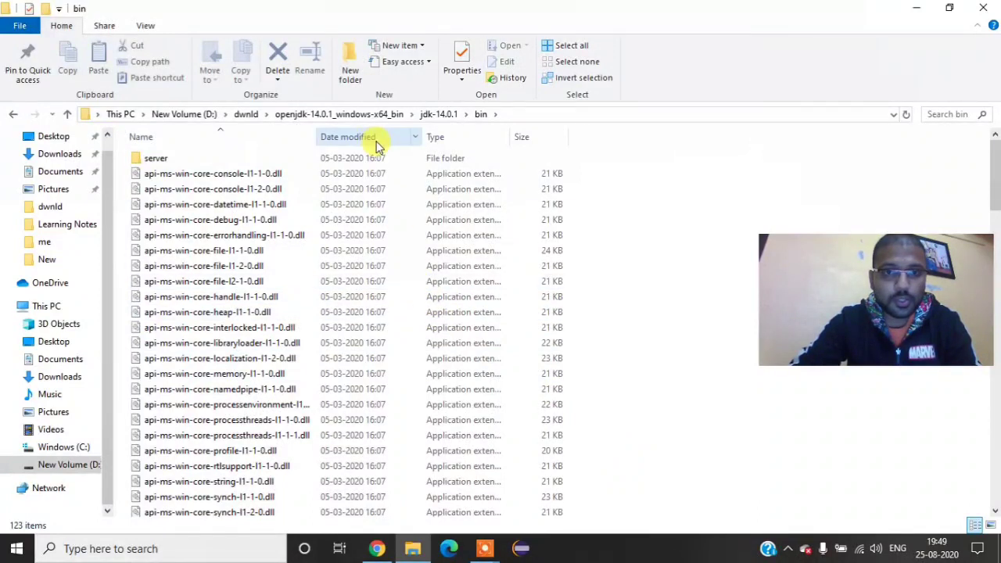
Step: Return to the dwnld folder on New Volume (D:) and start Eclipse IDE
click(246, 114)
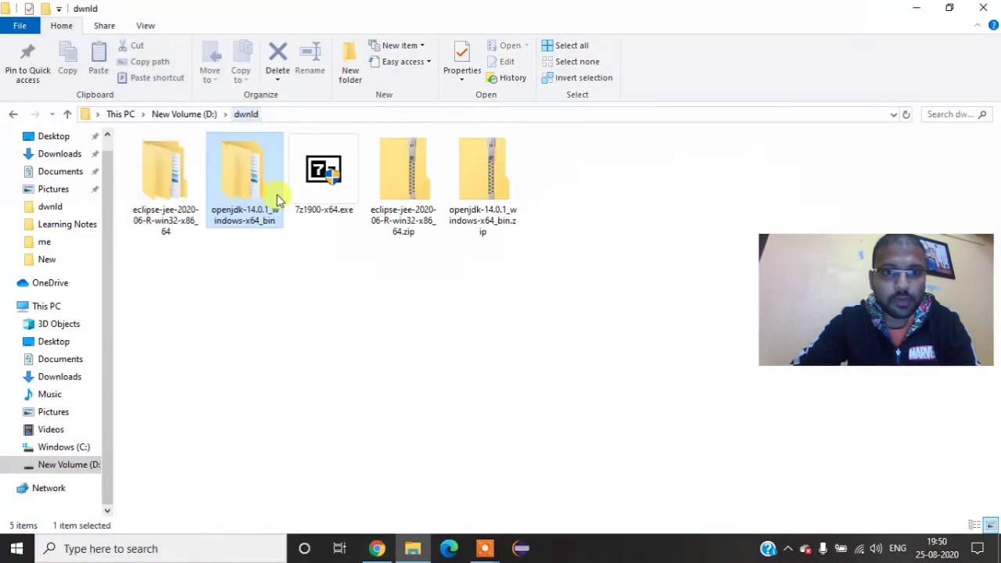
right_click(286, 319)
click(326, 376)
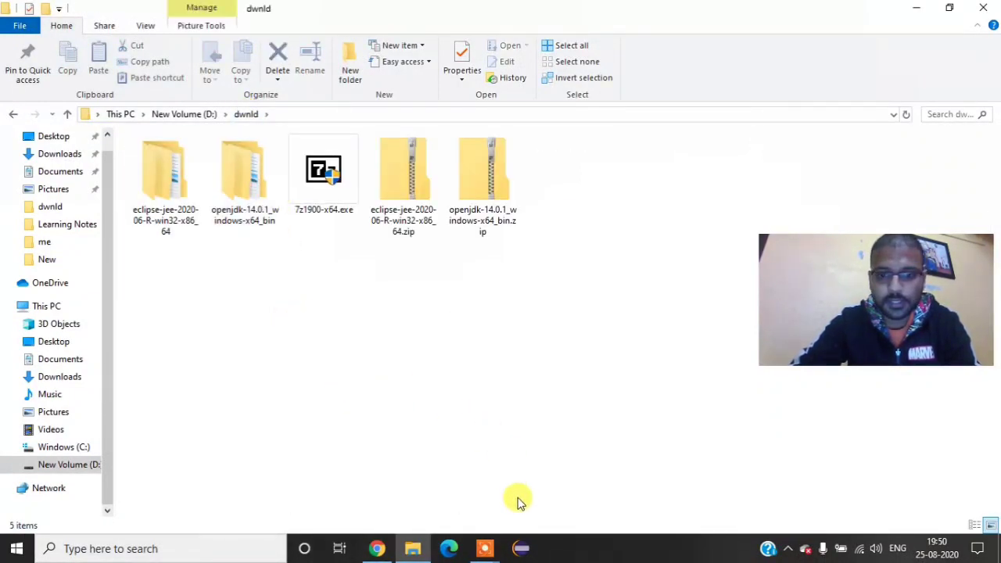
click(522, 551)
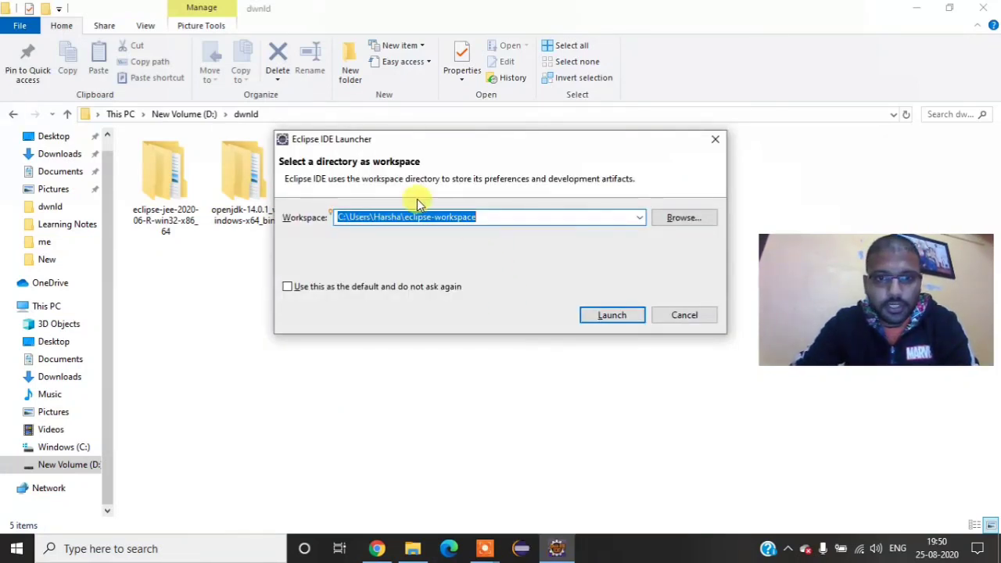
Step: Create a folder named WP on New Volume (D:) and choose it as the Eclipse workspace directory
click(666, 227)
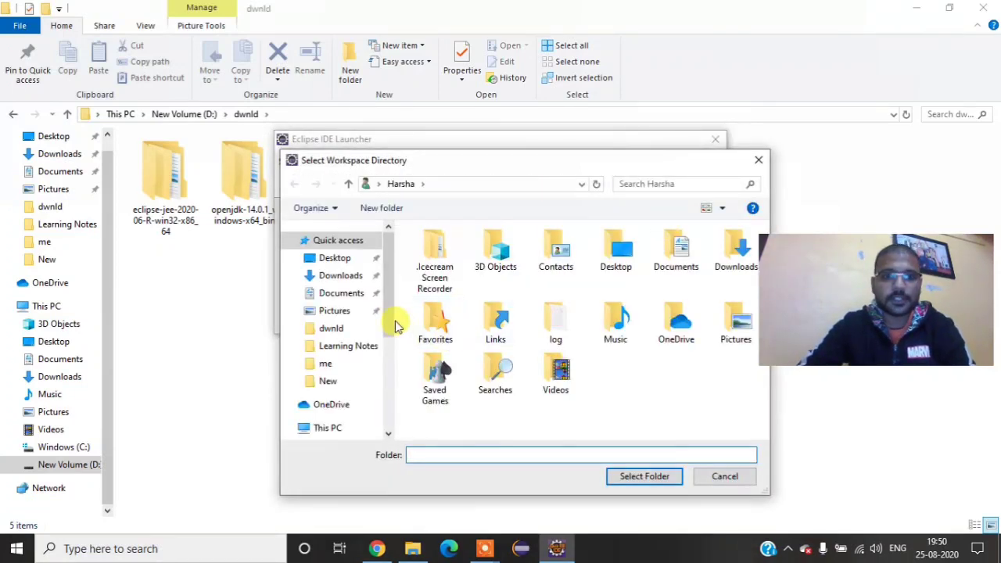
drag(391, 324, 387, 406)
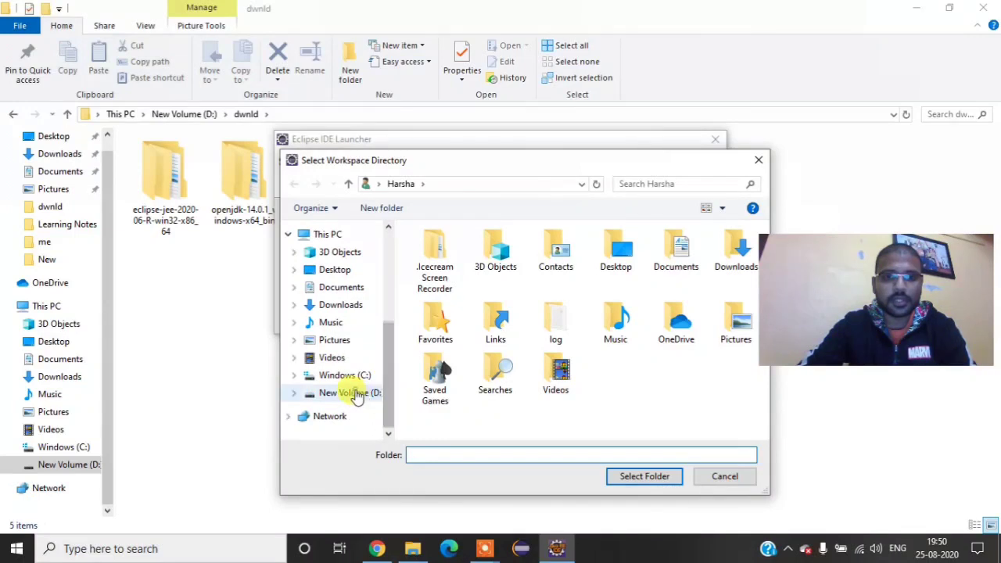
click(349, 393)
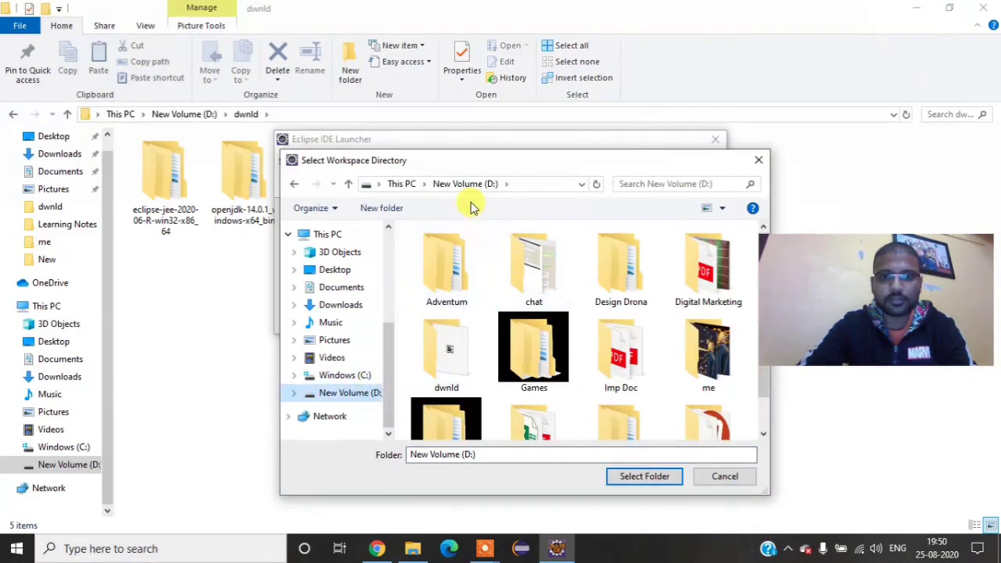
click(379, 210)
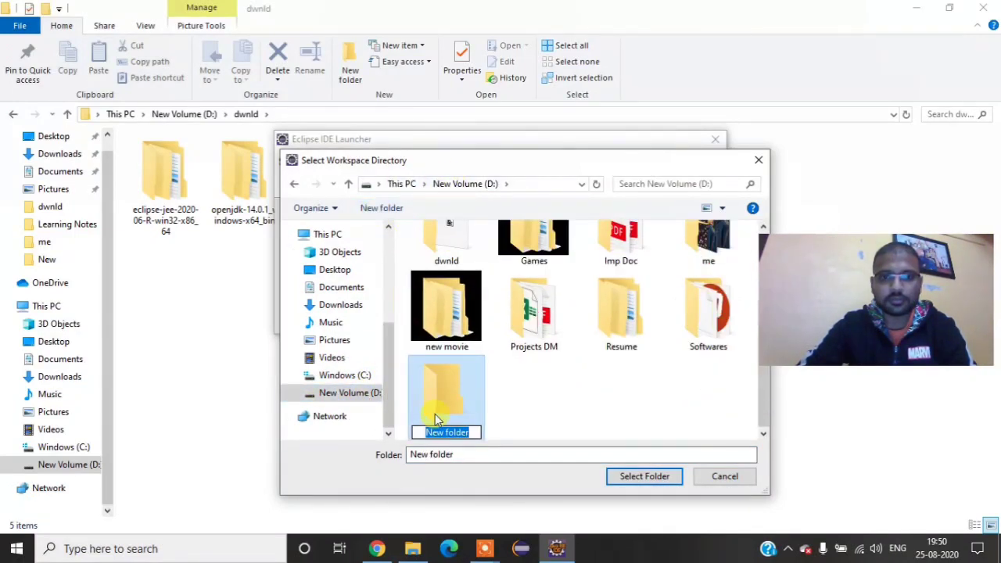
key(BackSpace)
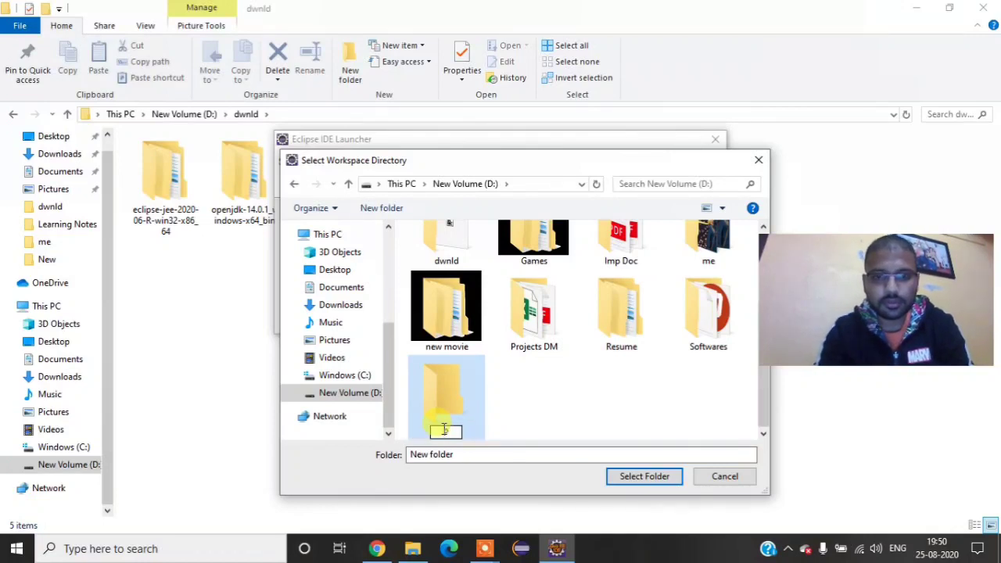
text(WP)
key(Return)
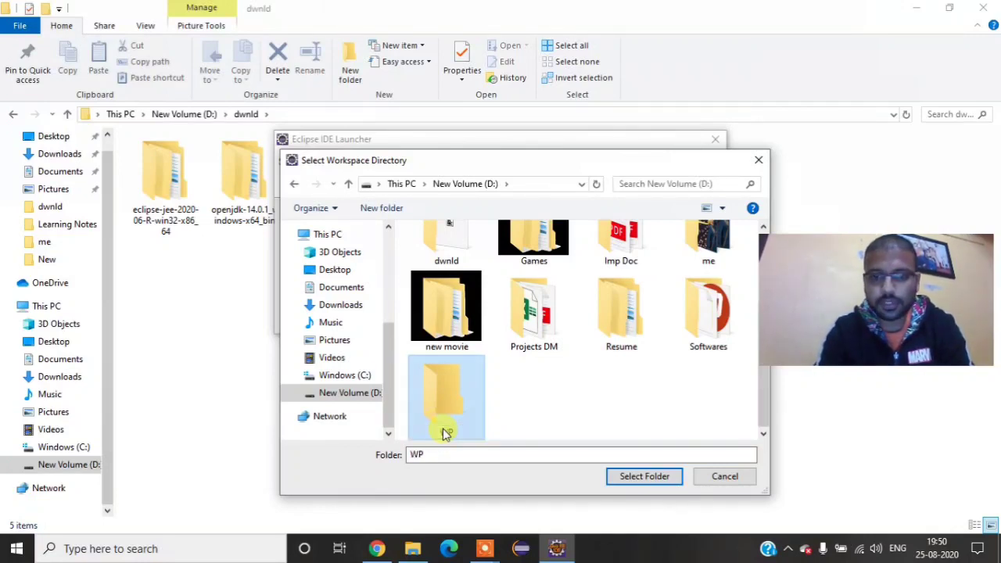
double_click(443, 428)
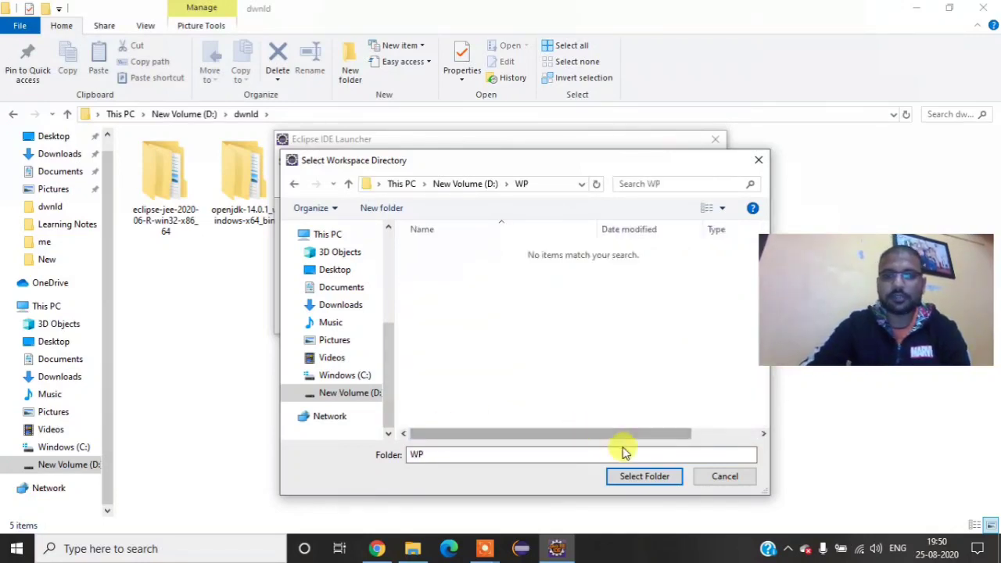
click(639, 477)
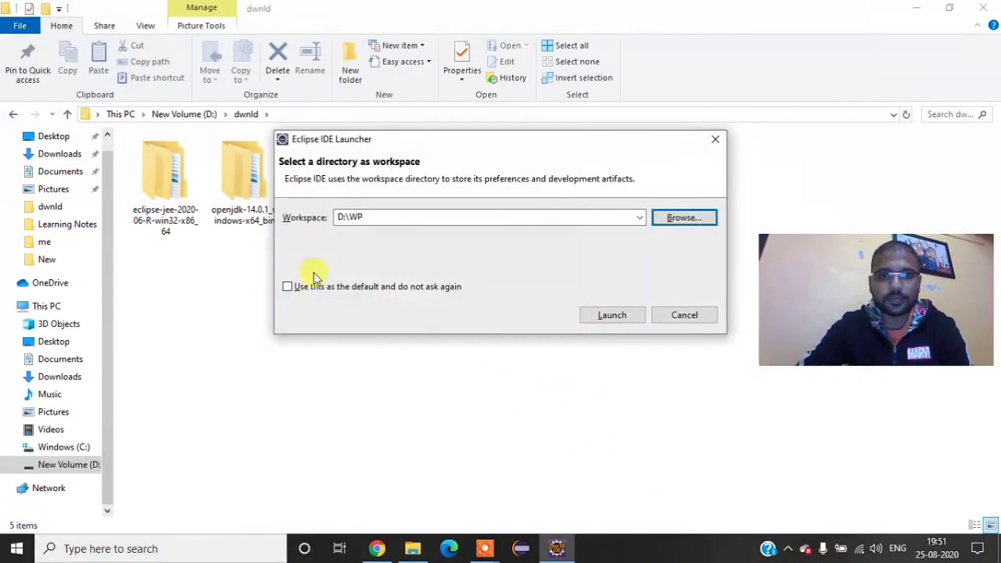
Step: Make D:\WP the default workspace without asking again and launch Eclipse with it
click(287, 290)
click(288, 288)
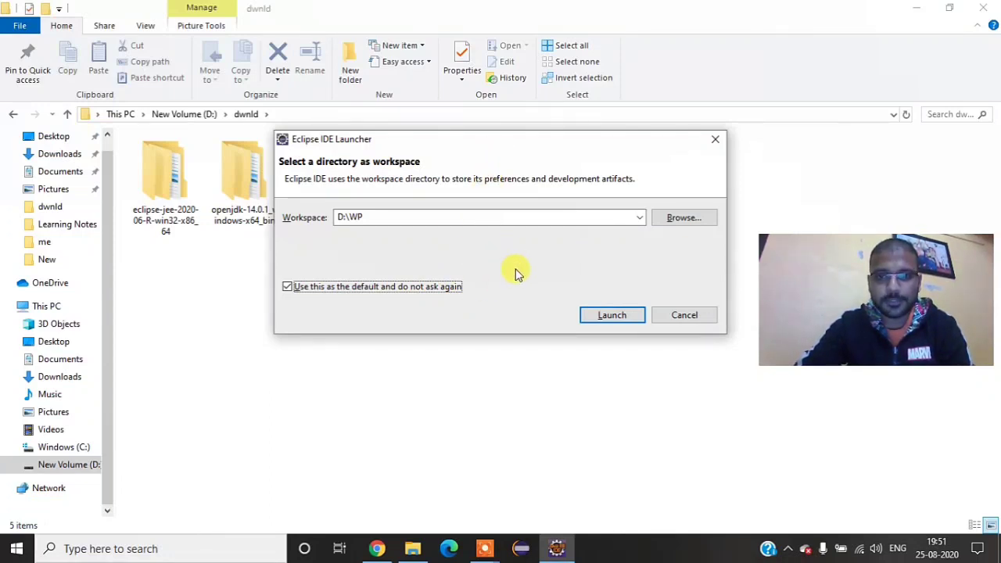
click(603, 315)
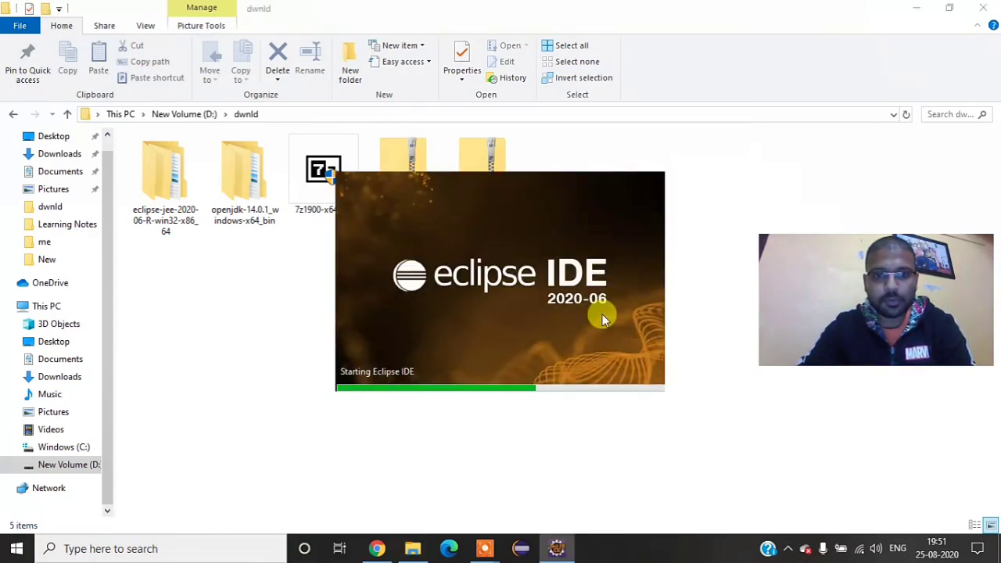
Step: Open Command Prompt through a "cmd" search, run java and look through its usage output
click(6, 551)
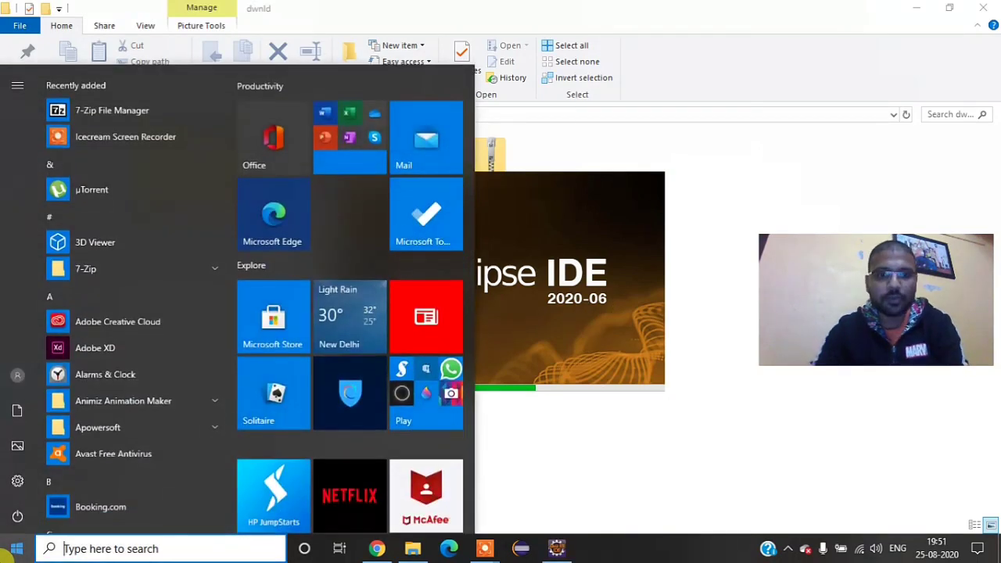
text(cmd)
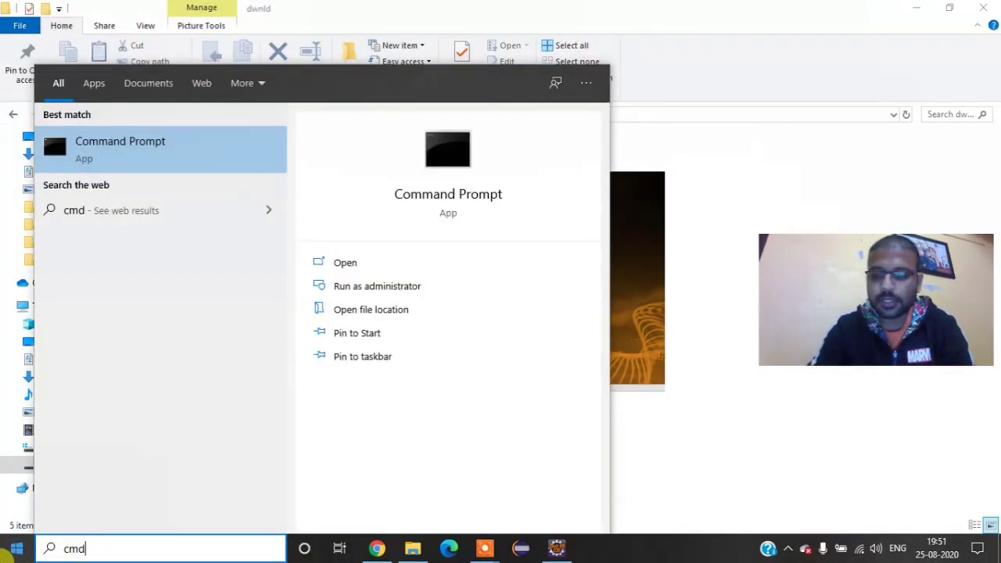
key(Return)
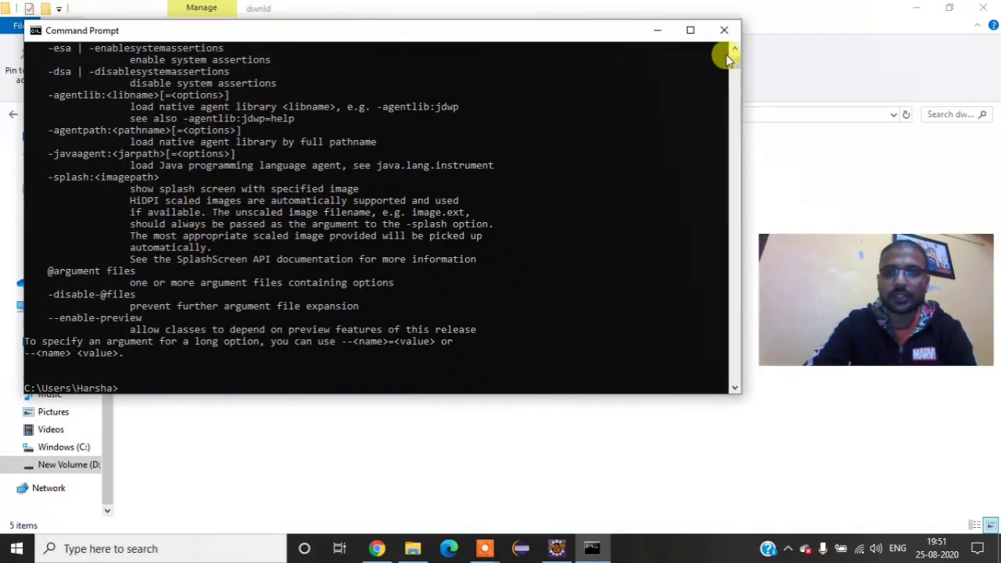
drag(734, 67, 737, 60)
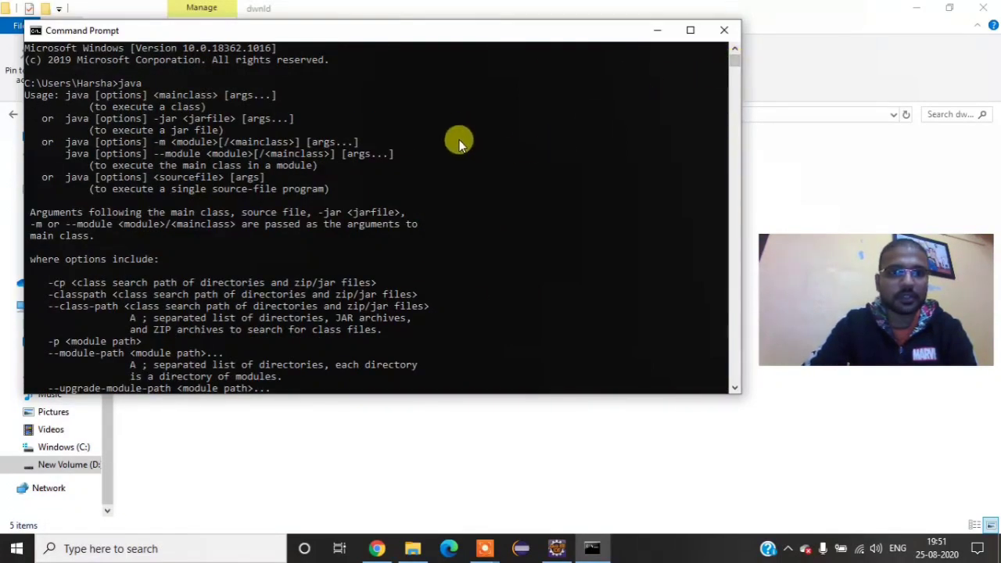
scroll(441, 224, down, 20)
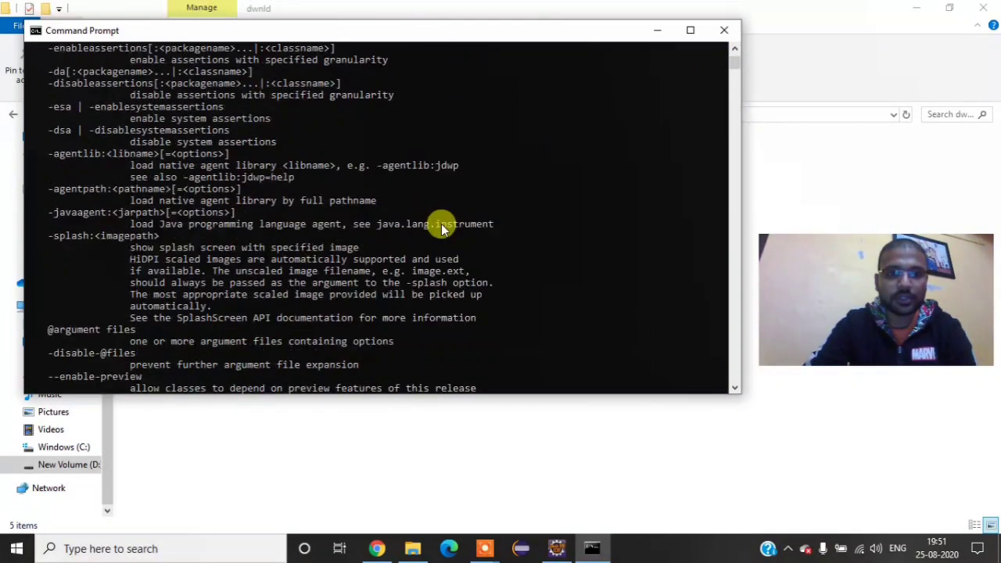
scroll(441, 223, down, 11)
Step: Check the installed Java version with java -version and minimize Command Prompt
scroll(441, 224, up, 2)
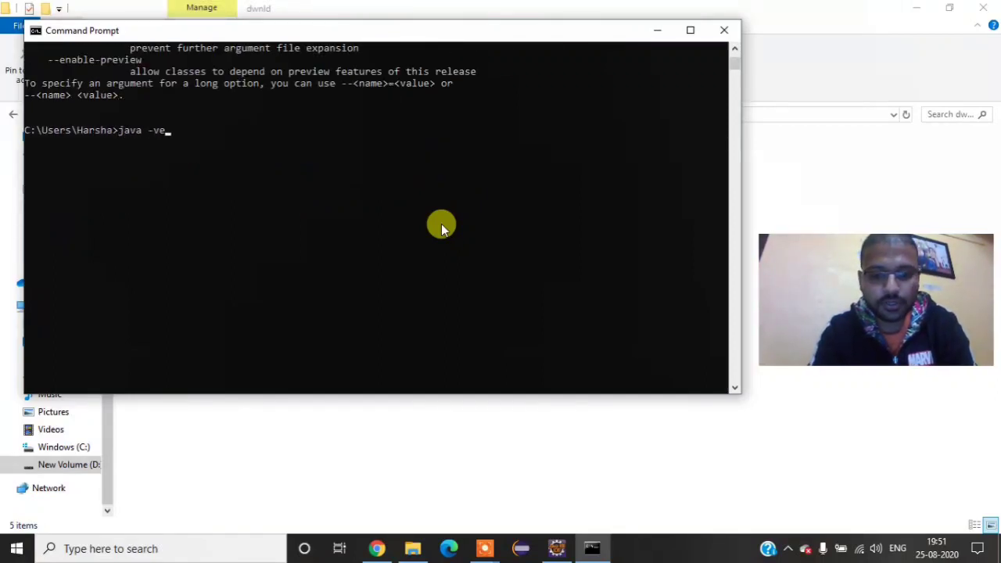
key(Return)
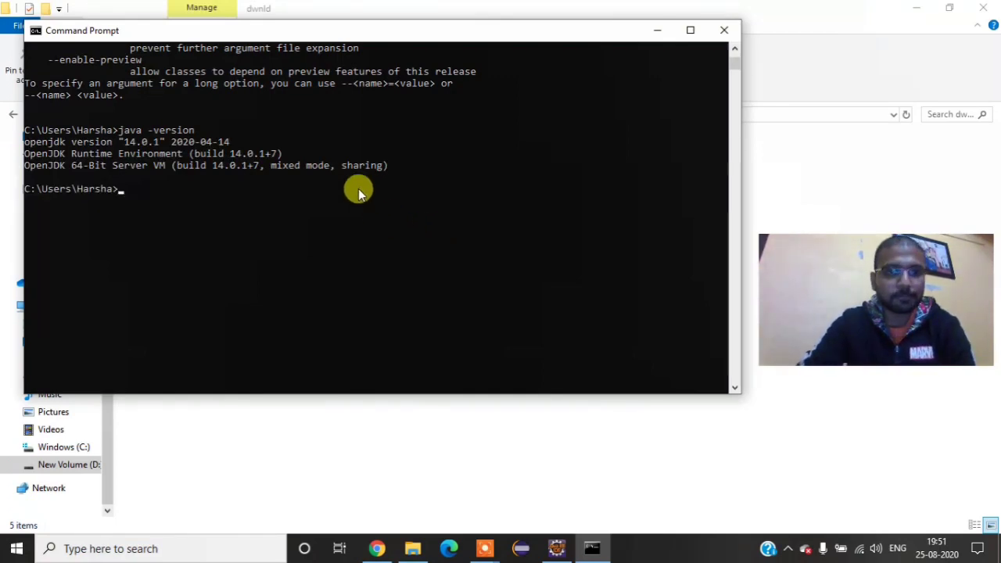
click(659, 30)
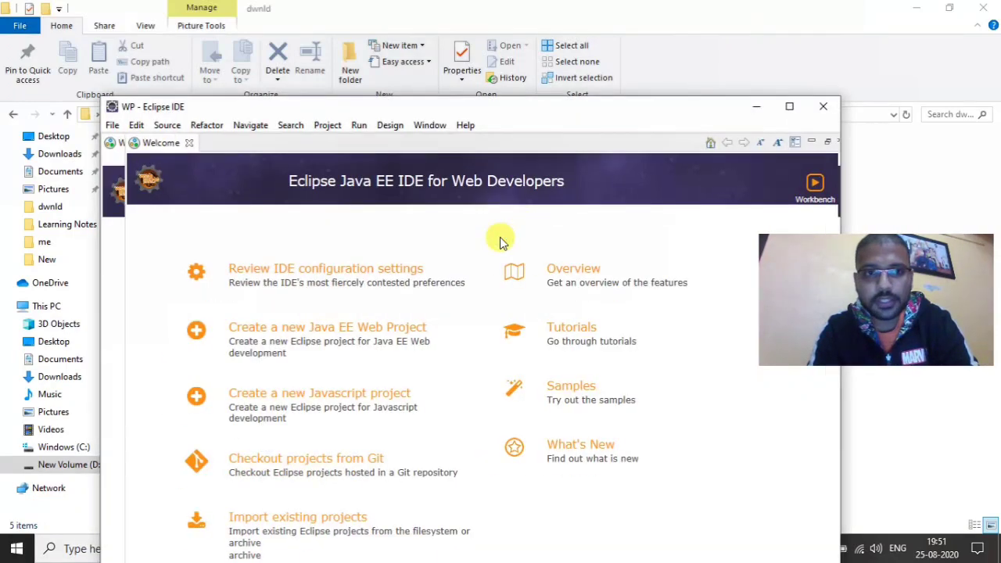
Step: Maximize the Eclipse window, close the Welcome page and minimize the editor area showing the Donate page
click(791, 107)
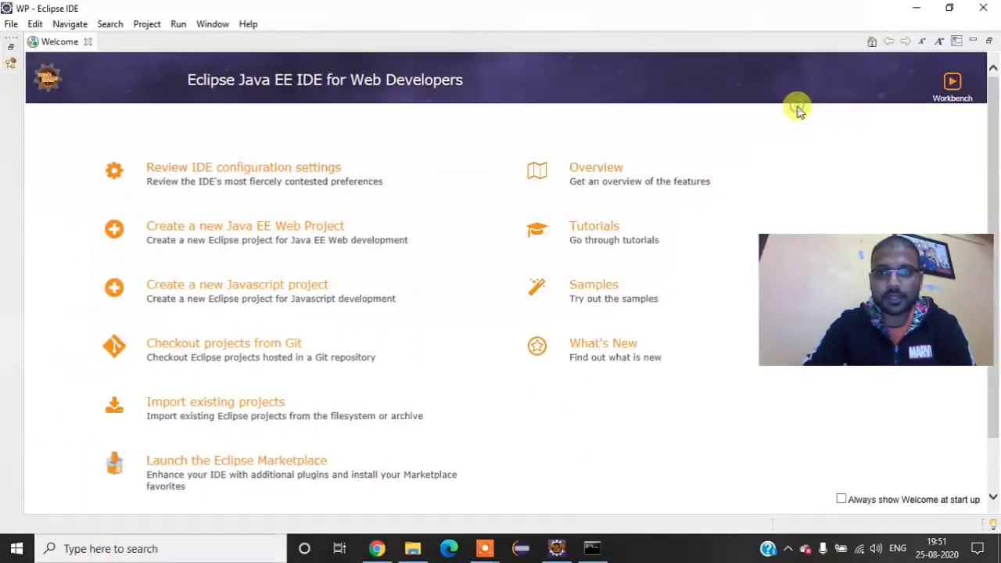
click(88, 41)
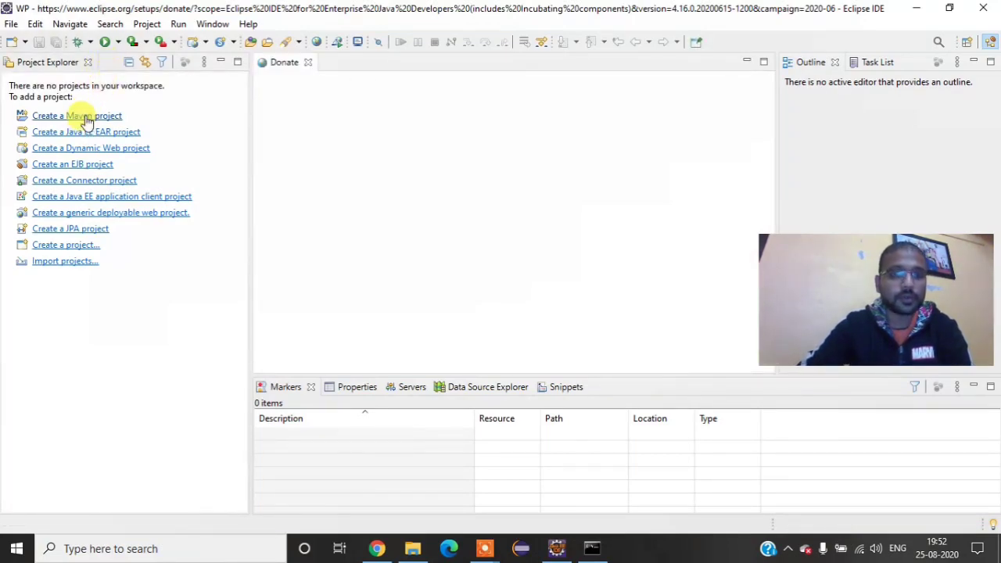
click(746, 62)
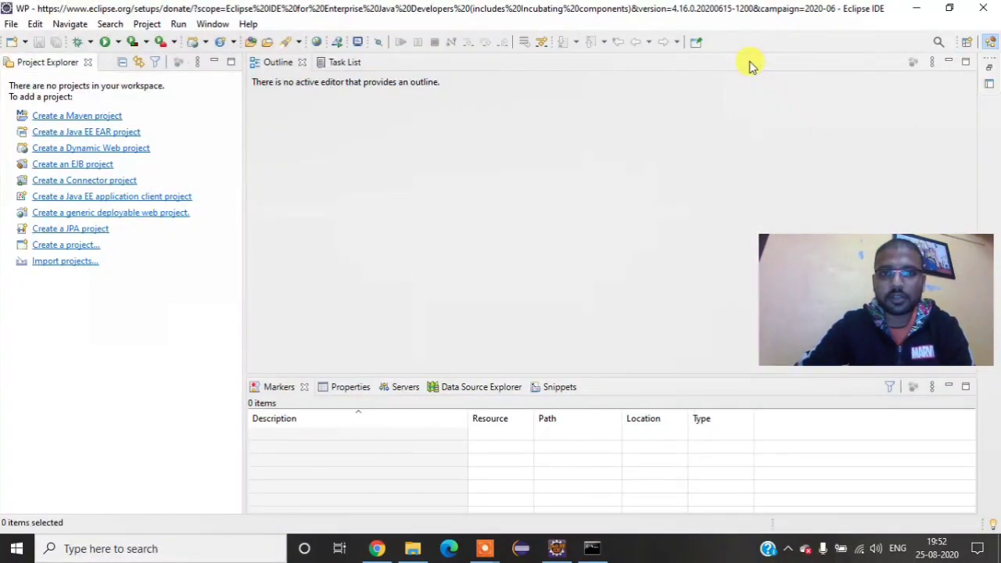
Step: Close the Outline and Task List views, minimize the Markers view group, and minimize the Eclipse window
click(302, 66)
click(302, 66)
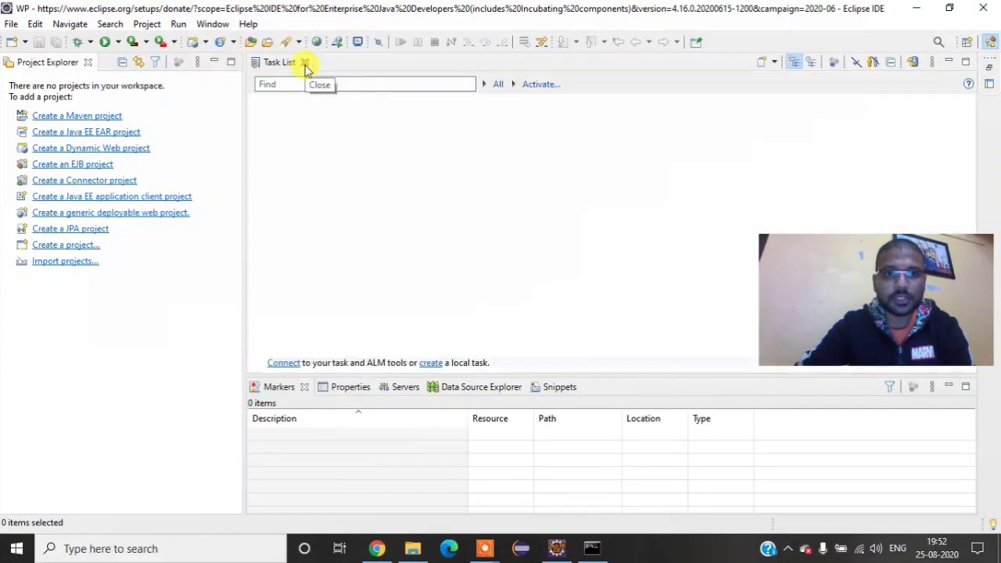
click(305, 64)
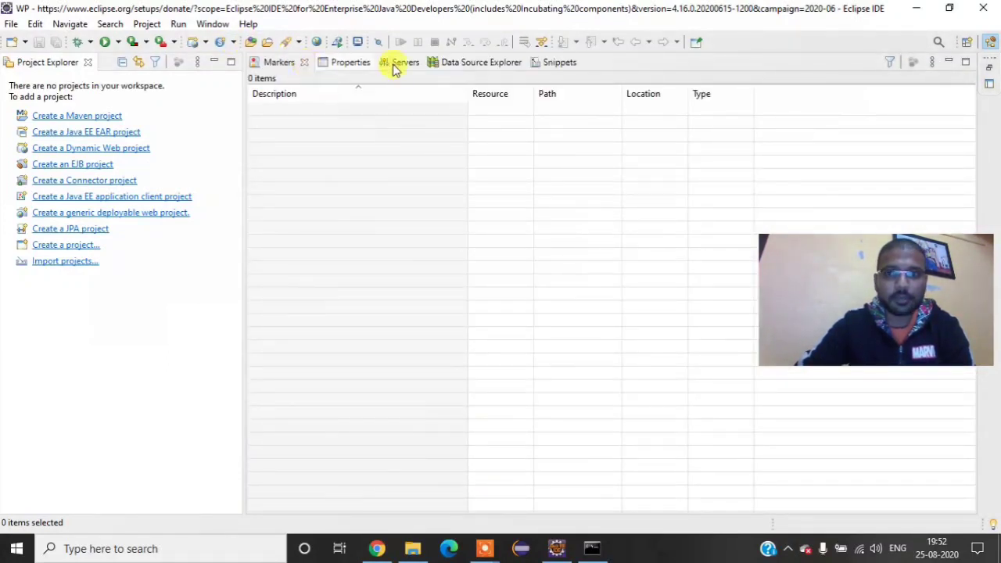
click(949, 63)
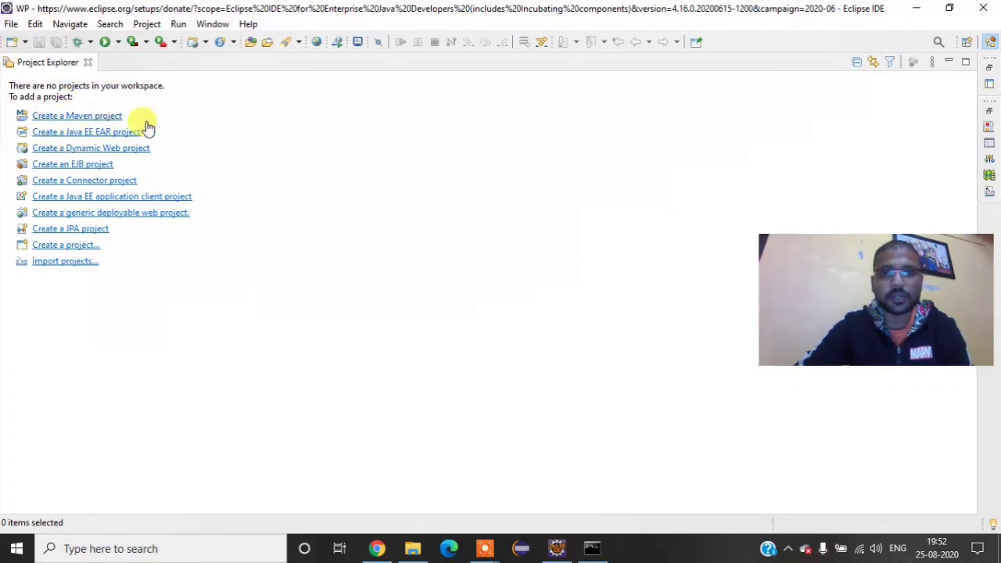
click(907, 14)
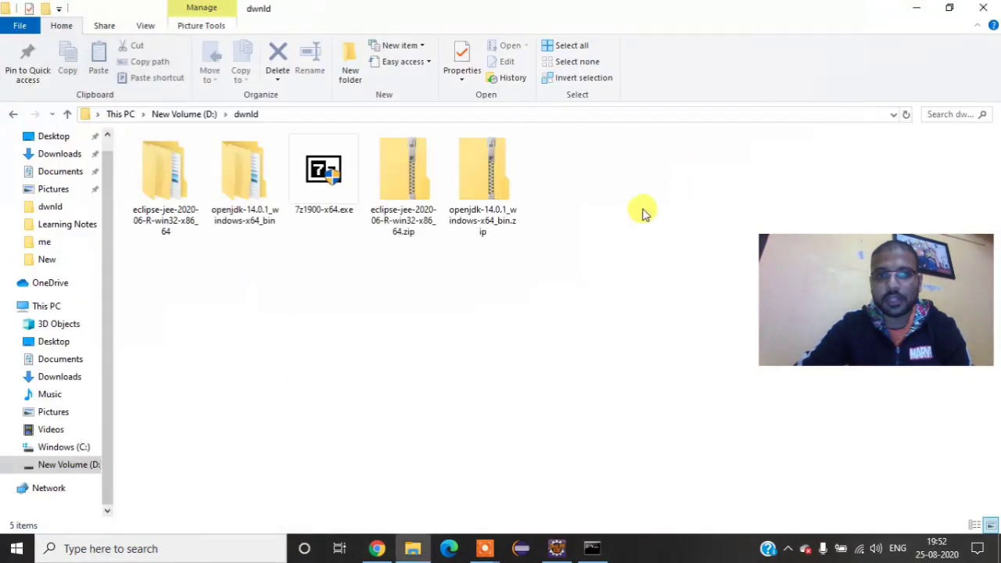
Step: Switch to Command Prompt, run mvn to check whether Maven is available, and minimize the window
click(599, 554)
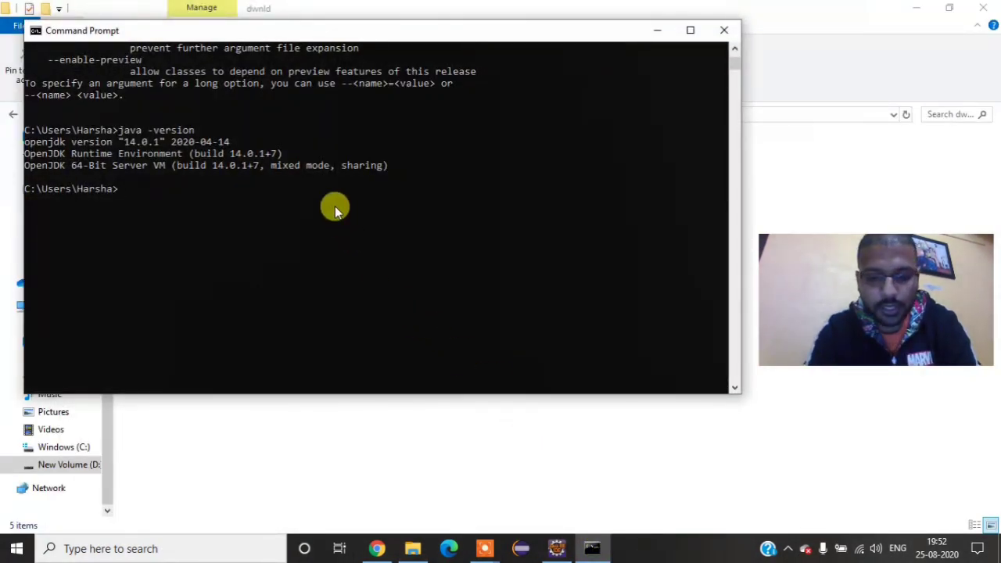
text(mvn)
key(Return)
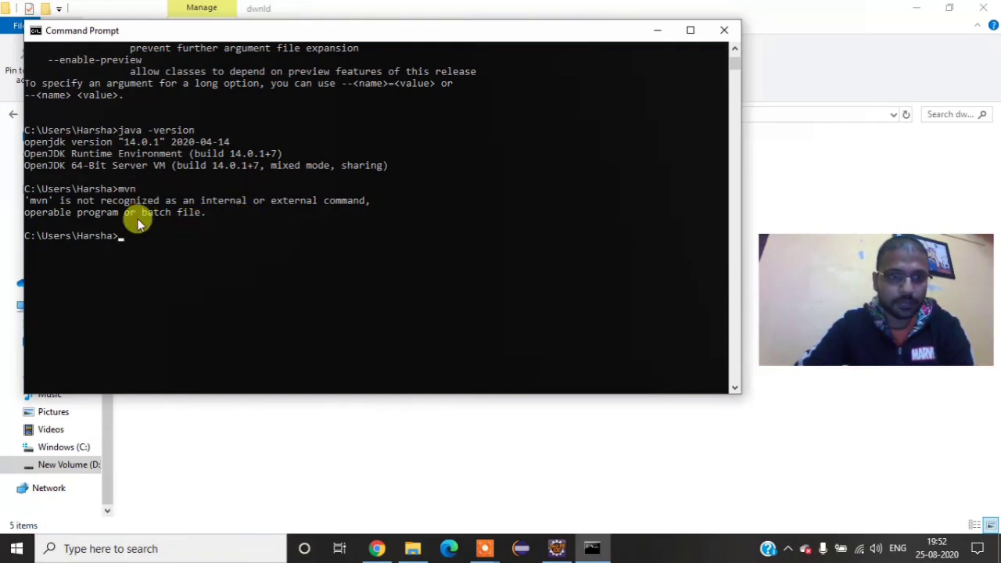
click(656, 35)
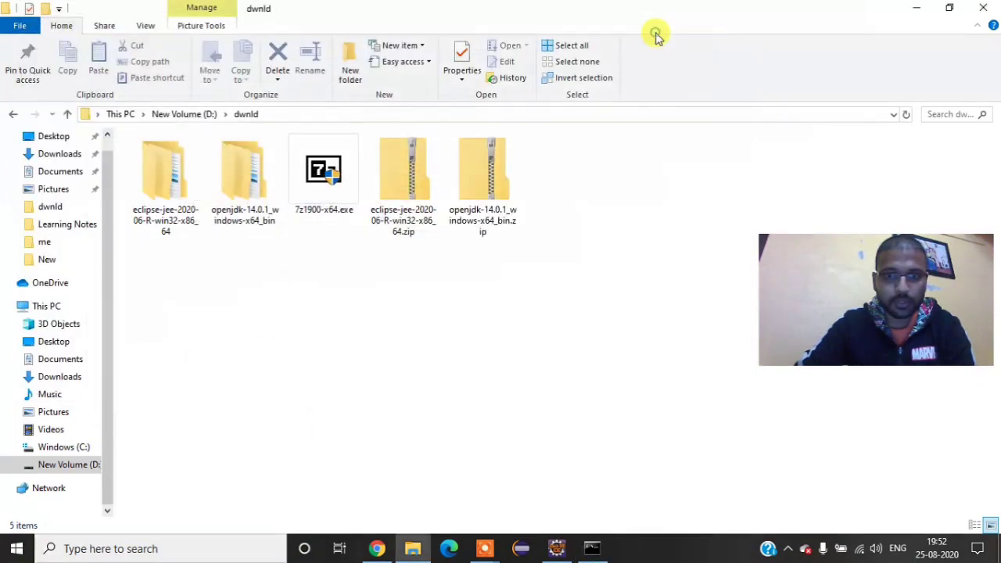
Step: Switch to Chrome, search the web for "maven download" and open the Download Apache Maven page on maven.apache.org
click(377, 548)
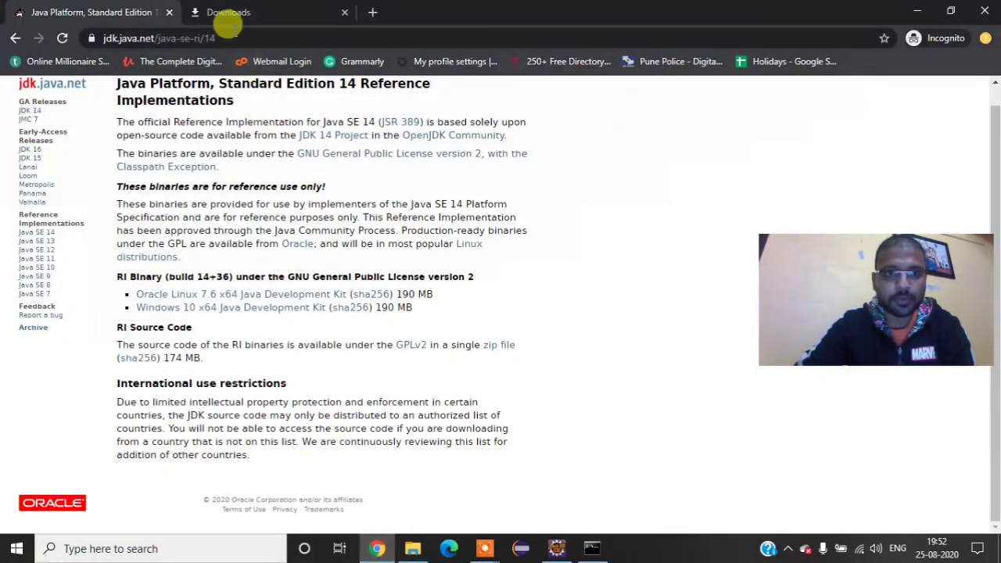
click(231, 38)
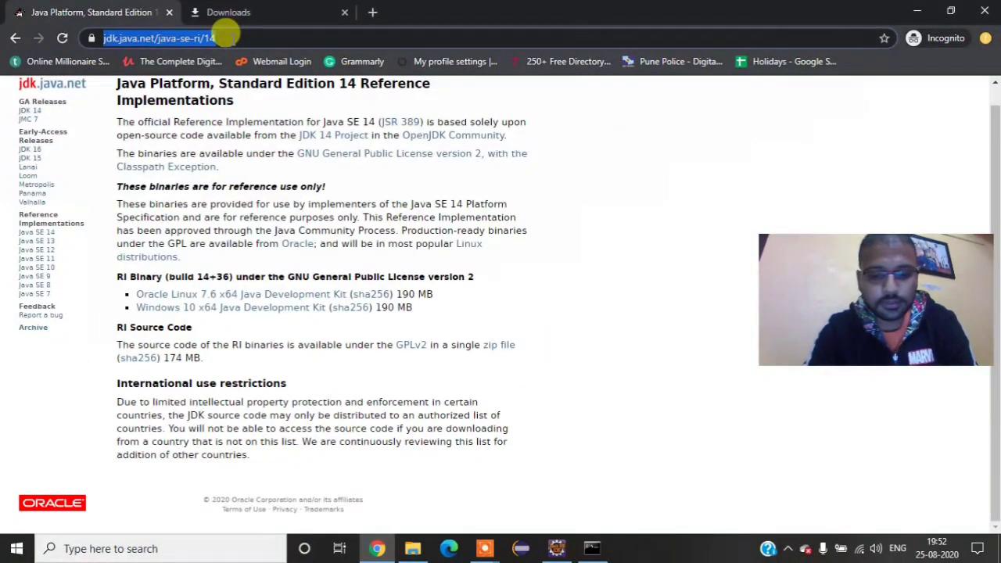
text(mav)
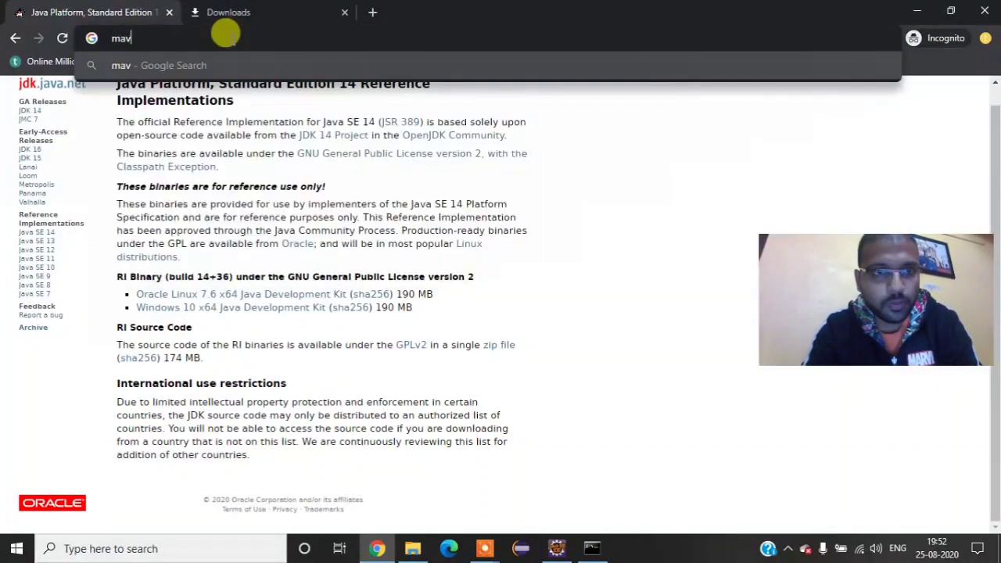
text(en do)
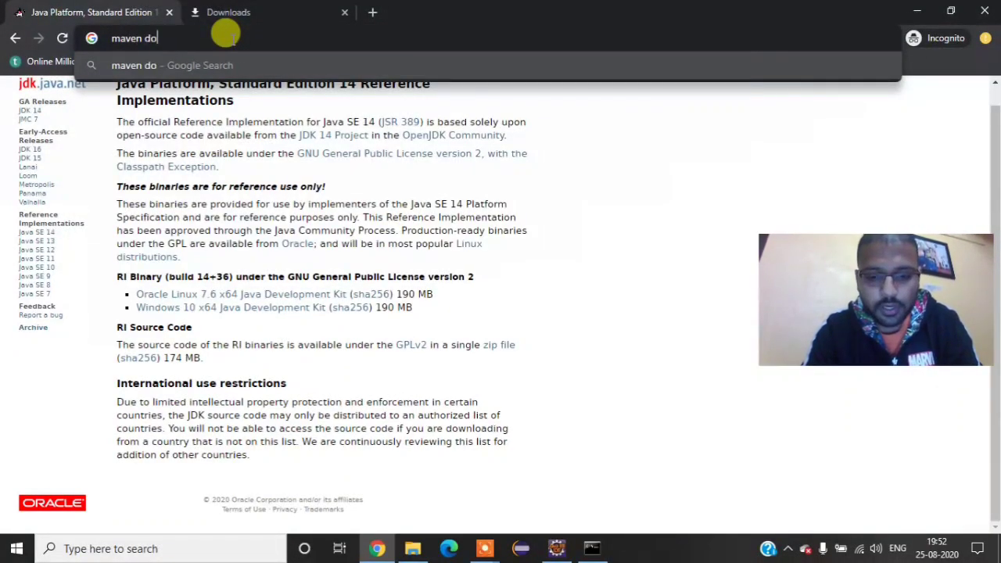
text(wnload)
key(Return)
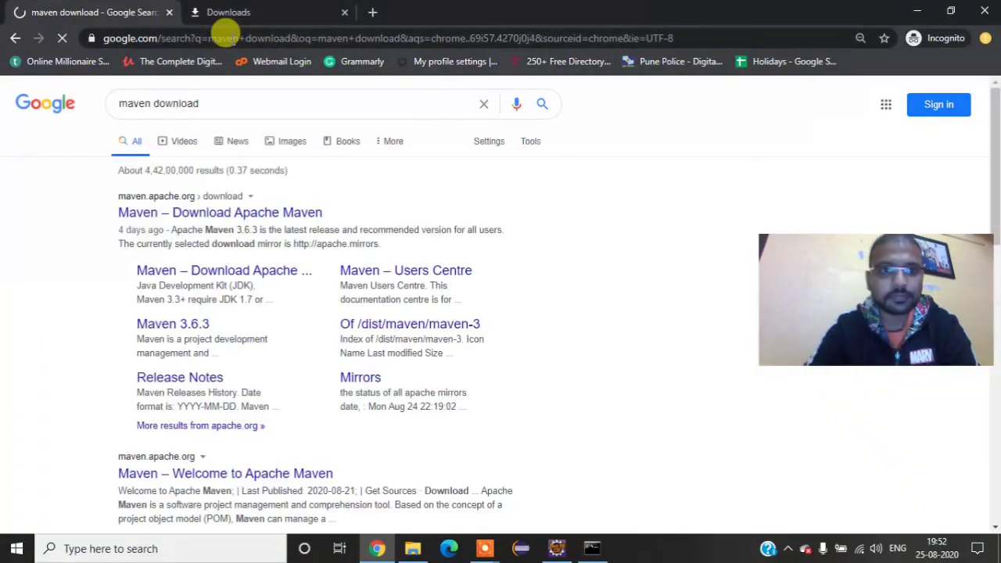
click(193, 216)
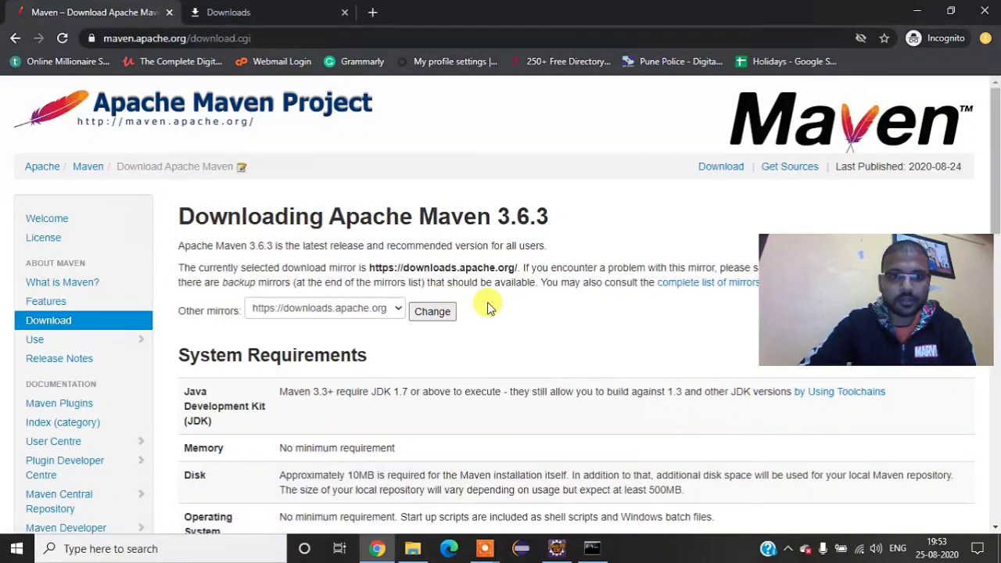
Step: Download the binary zip archive apache-maven-3.6.3-bin.zip from the Files section of the Maven download page
scroll(487, 302, down, 2)
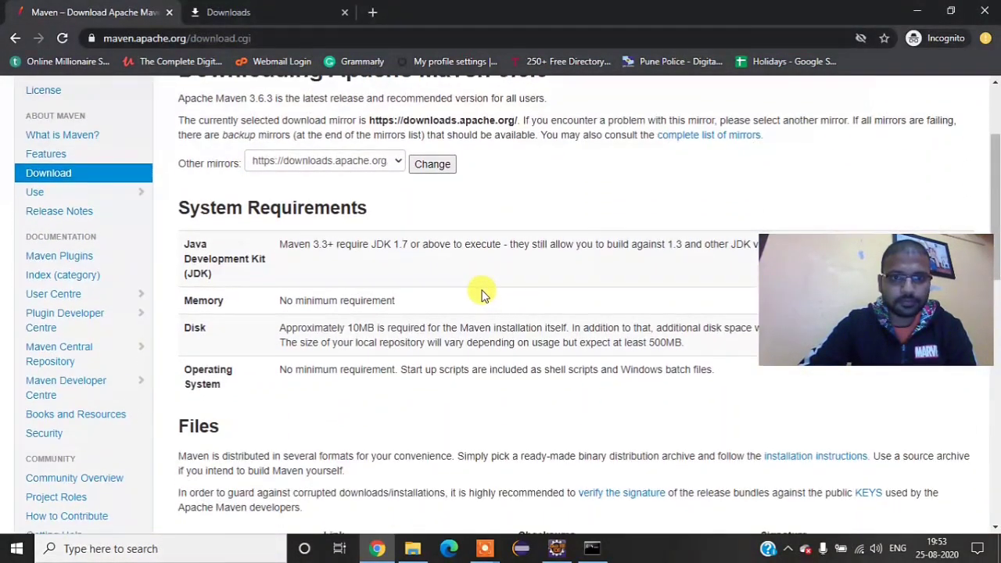
scroll(481, 295, down, 3)
scroll(481, 295, down, 1)
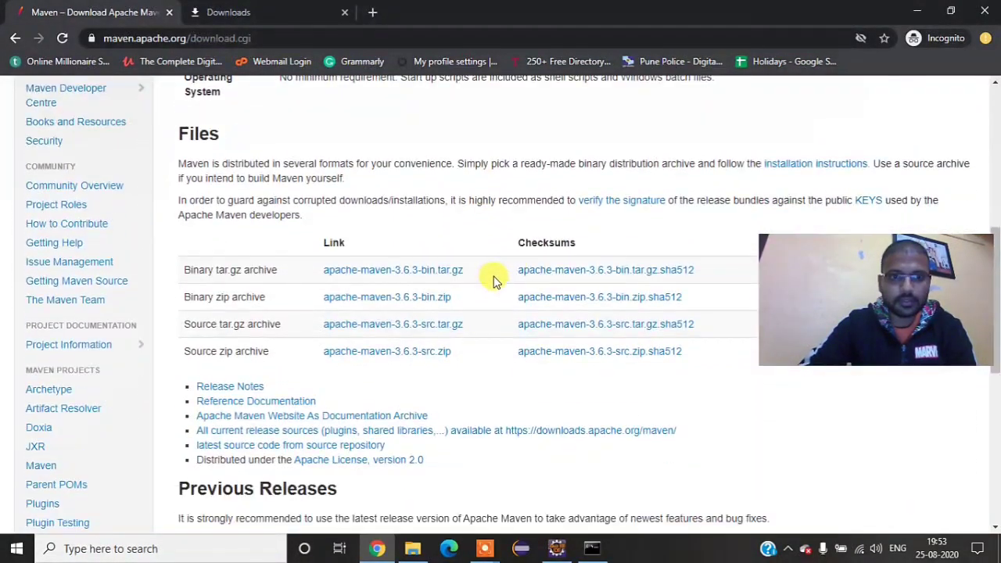
scroll(481, 287, down, 2)
scroll(481, 286, up, 1)
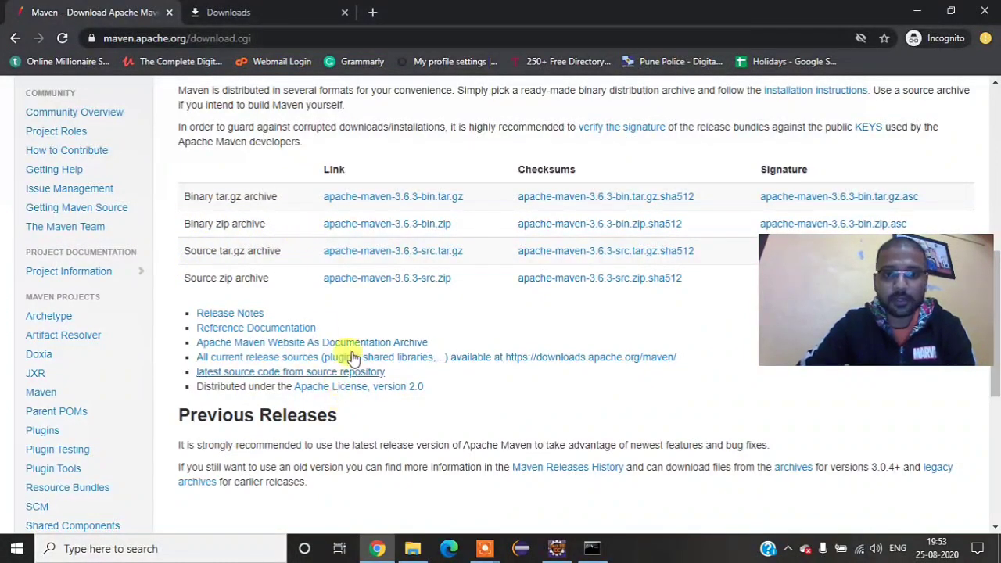
click(398, 226)
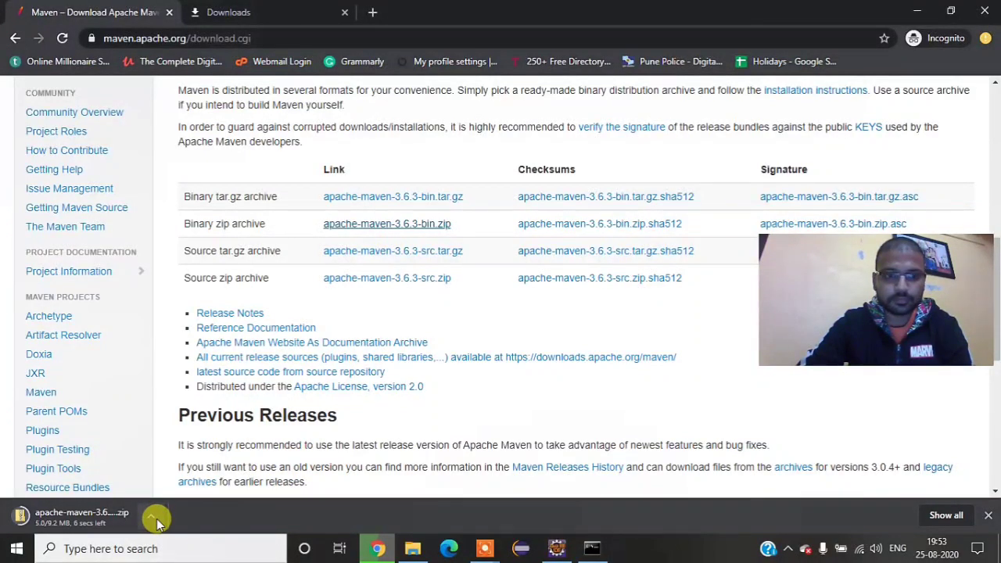
Step: View all Chrome downloads, pause and resume the Maven zip download, and show the downloaded archive in its folder
click(938, 515)
scroll(492, 252, up, 10)
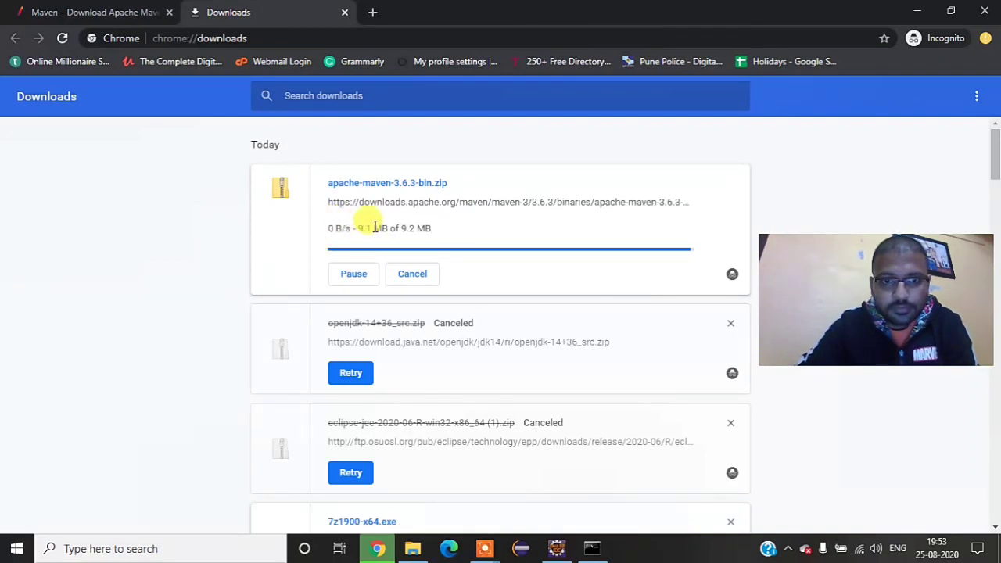
click(358, 275)
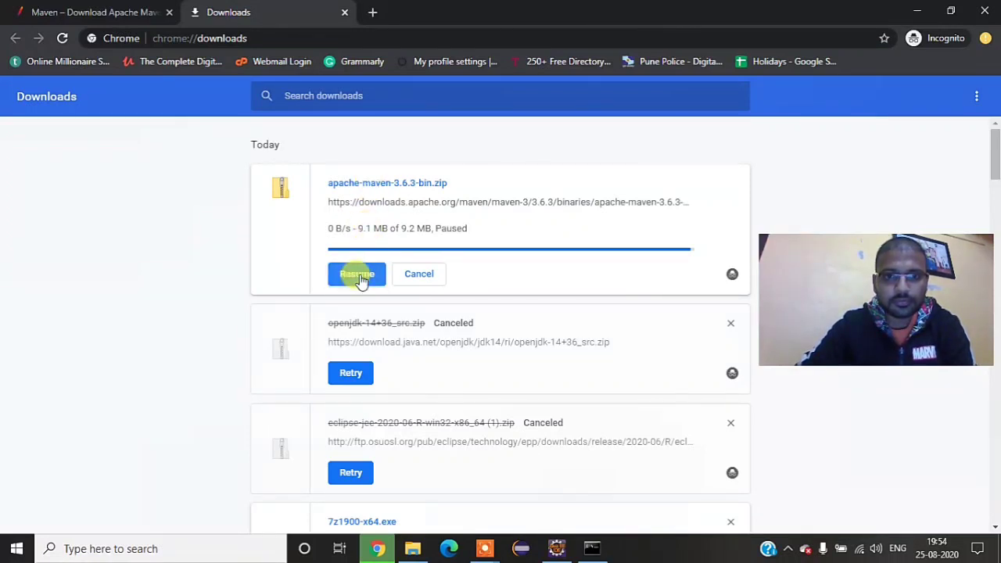
click(358, 275)
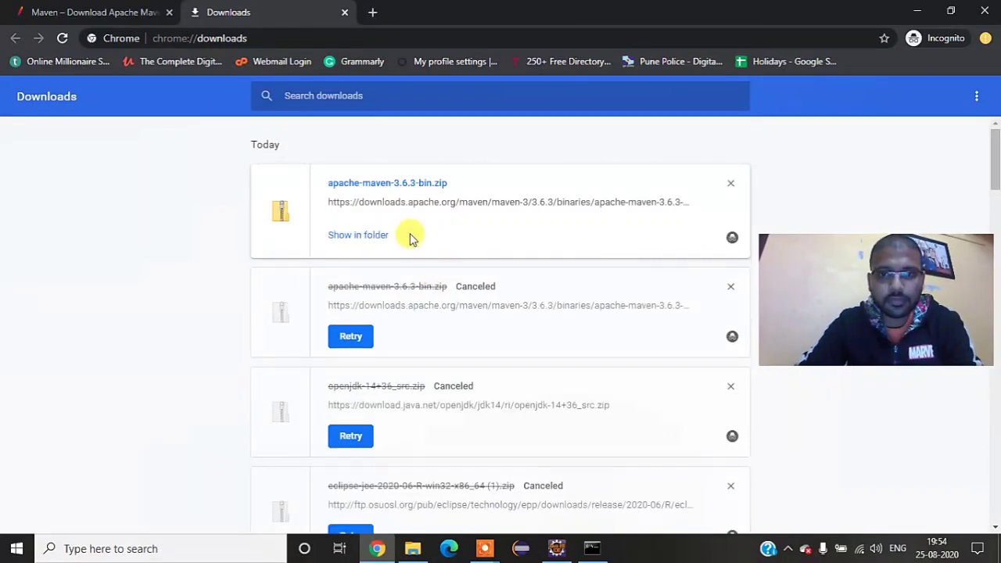
click(368, 238)
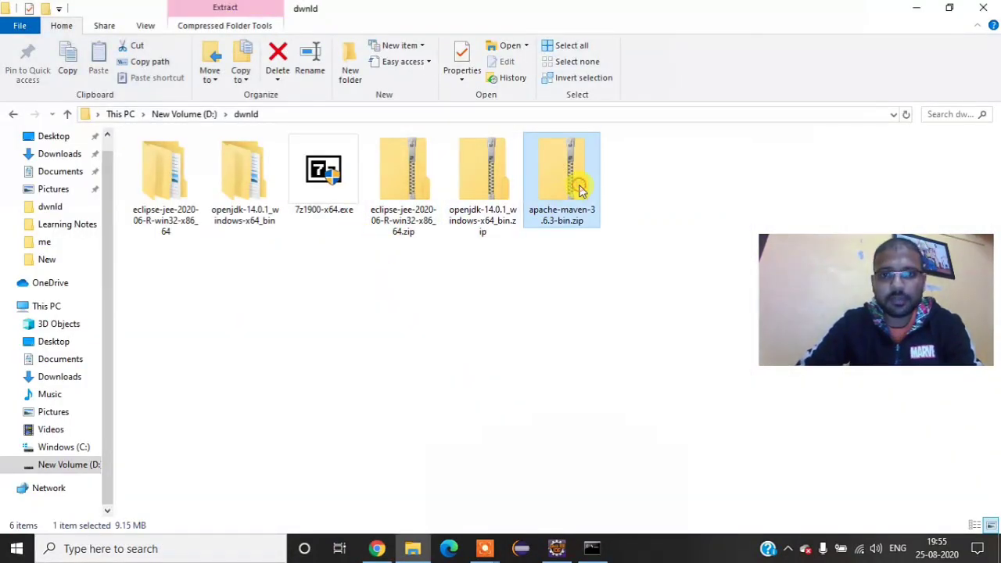
Step: Extract apache-maven-3.6.3-bin.zip with 7-Zip into an apache-maven-3.6.3-bin folder in D:\dwnld
right_click(580, 189)
mouse_move(592, 250)
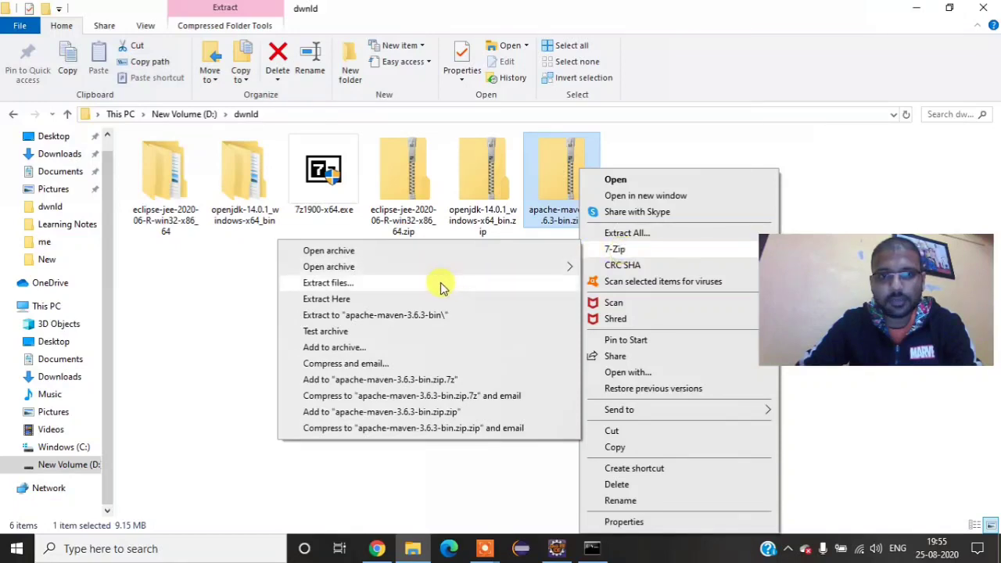
click(367, 315)
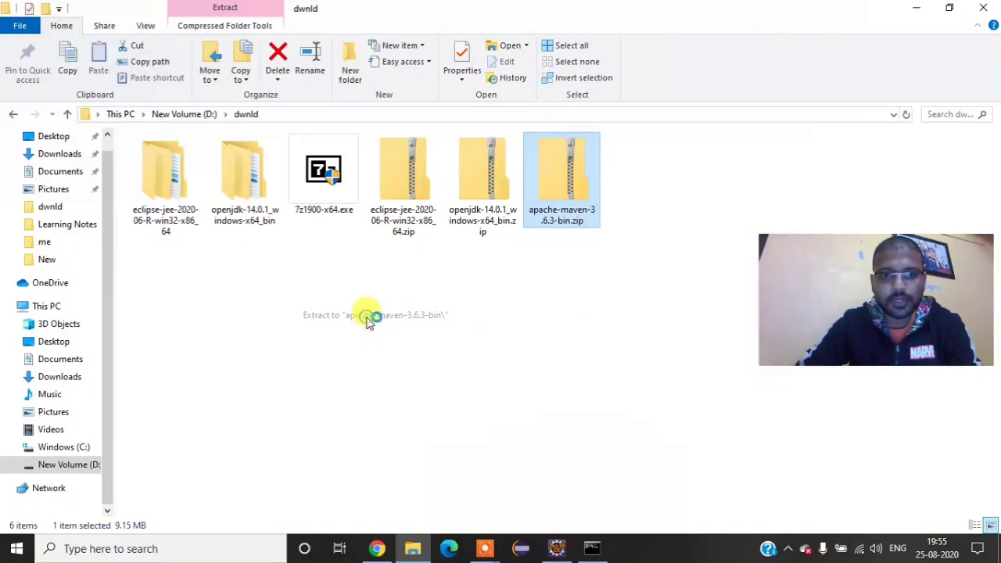
right_click(518, 304)
click(569, 364)
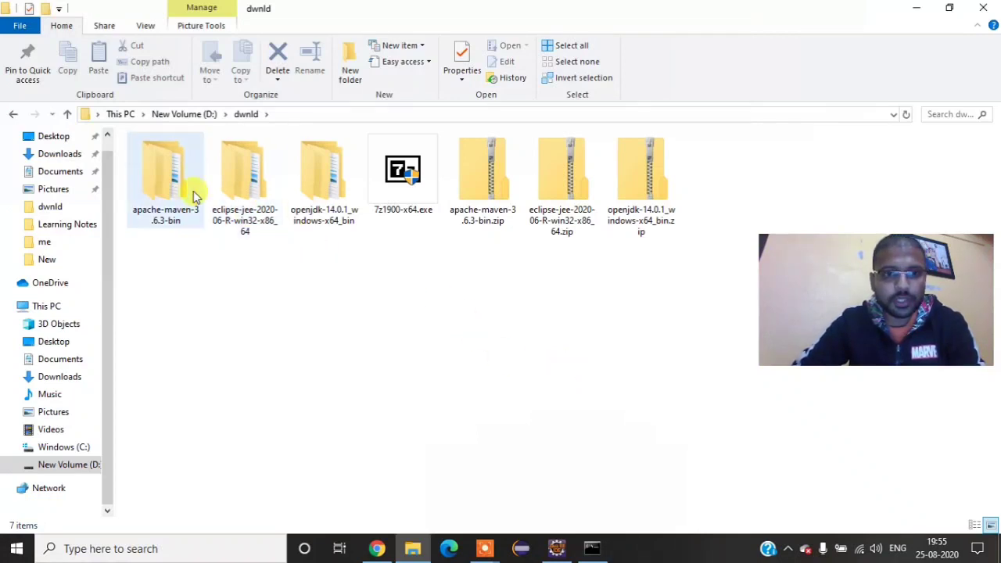
Step: Open the bin folder inside the extracted apache-maven-3.6.3 folder and copy its full path
double_click(171, 179)
double_click(193, 161)
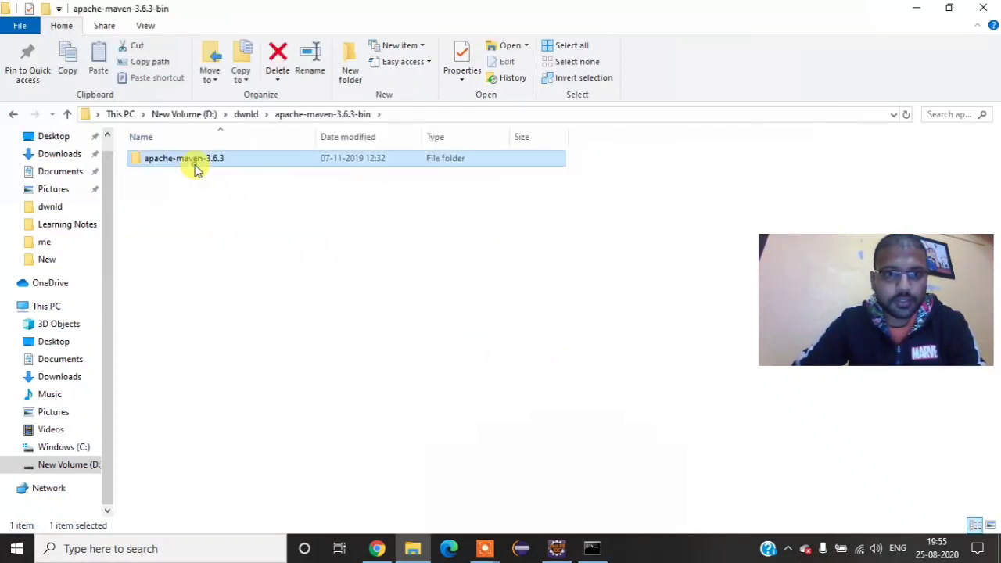
double_click(190, 160)
click(569, 114)
key(ctrl+c)
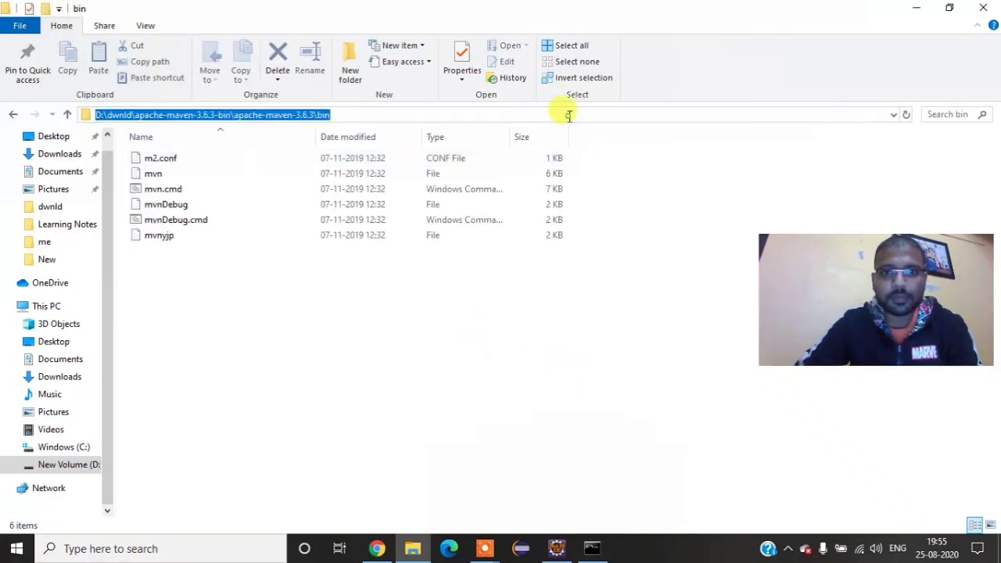
click(404, 339)
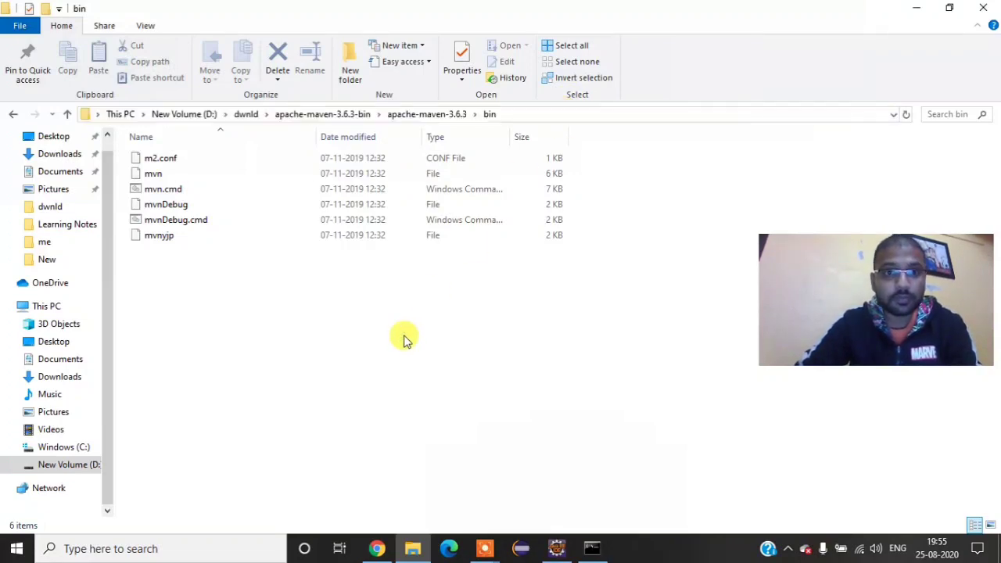
Step: Open the account's environment variables and add D:\dwnld\apache-maven-3.6.3-bin\apache-maven-3.6.3\bin as a new entry in the user Path variable
click(16, 548)
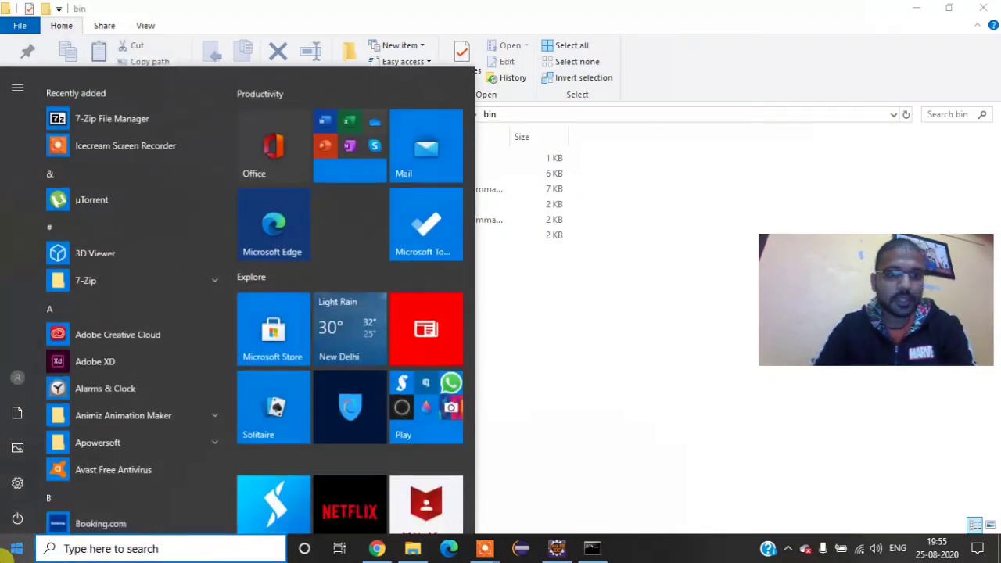
text(env)
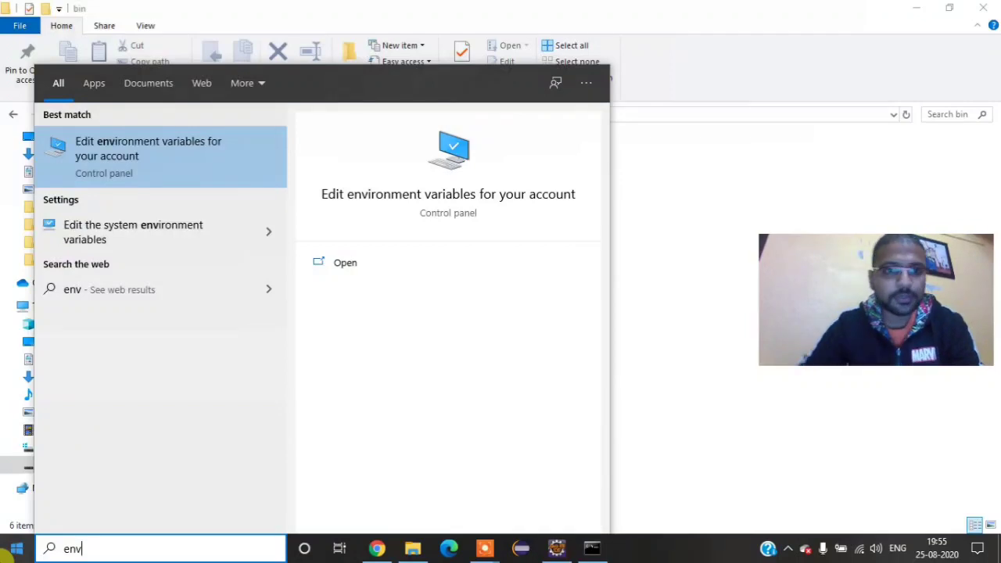
click(136, 164)
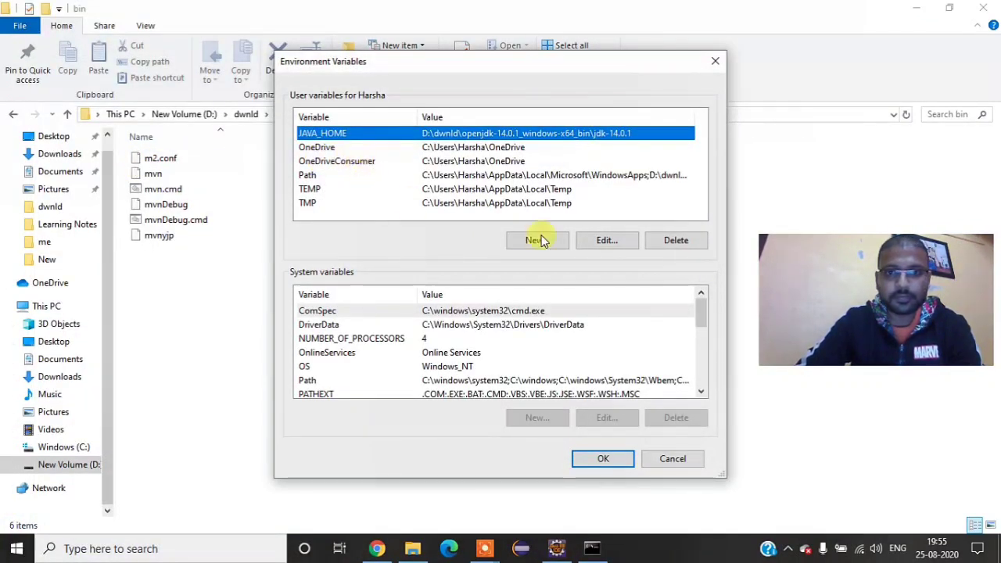
click(427, 177)
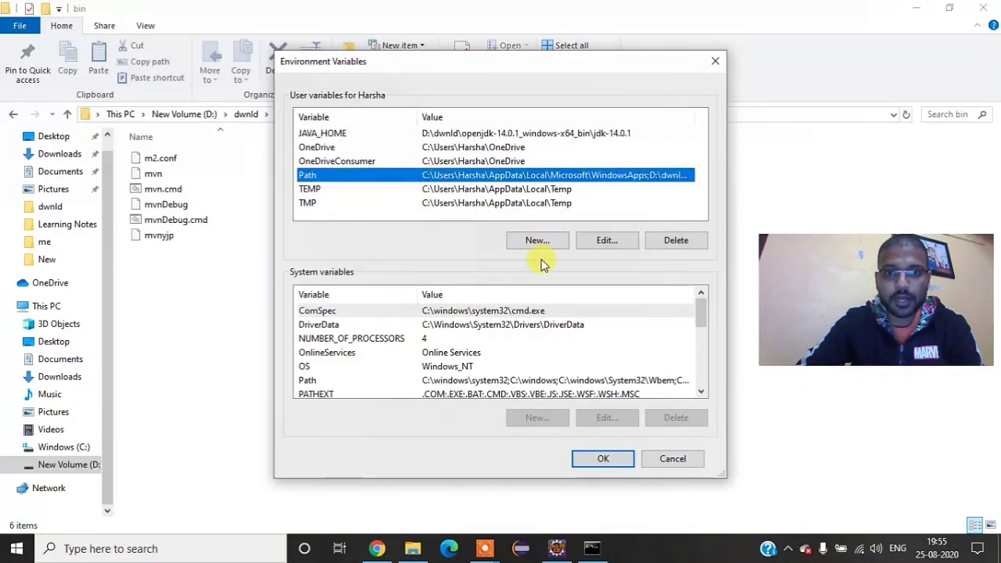
click(607, 240)
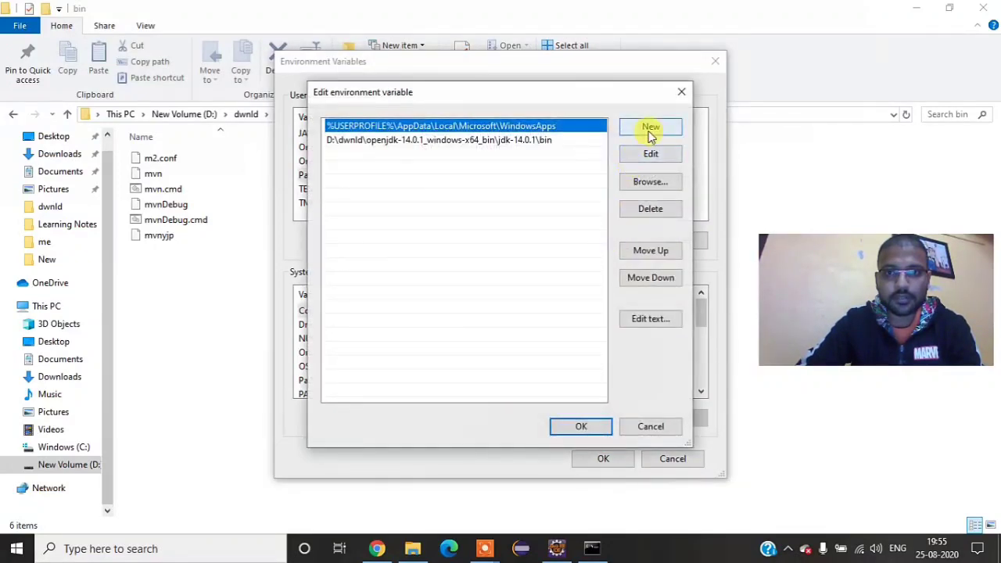
click(650, 127)
key(ctrl+v)
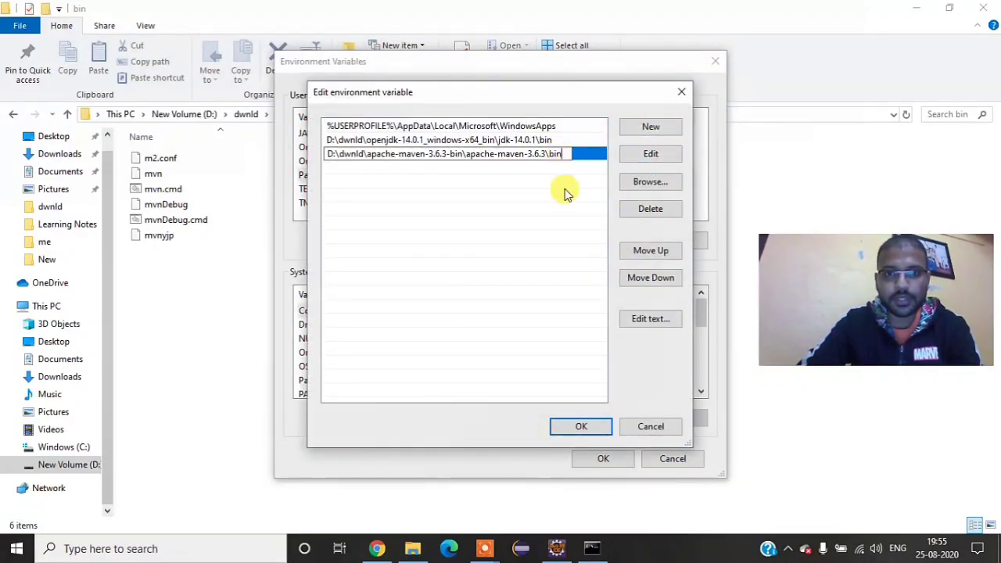
click(584, 428)
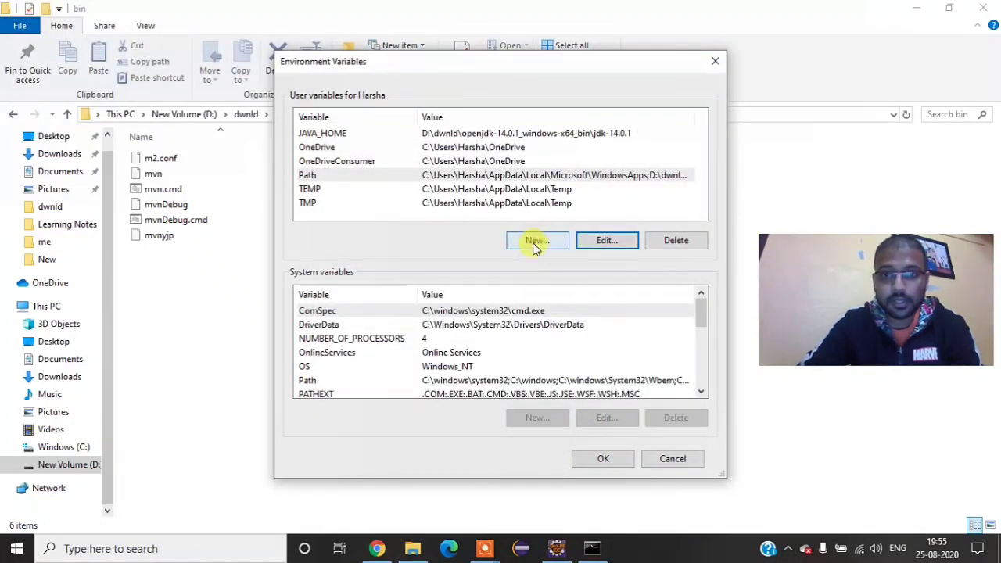
Step: Create a user variable MAVEN_HOME with the value D:\dwnld\apache-maven-3.6.3-bin\apache-maven-3.6.3 and save the environment variables
click(536, 243)
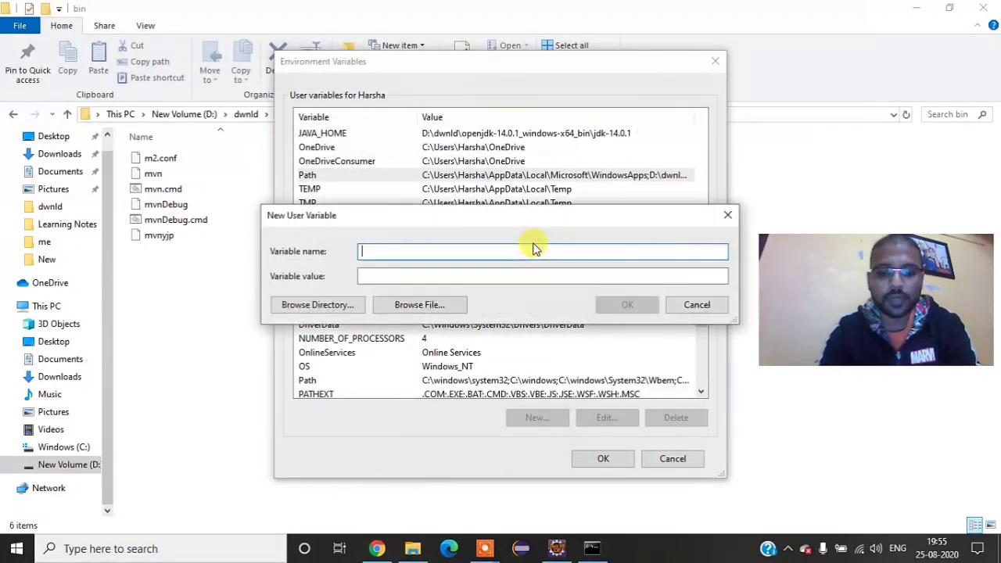
text(MVA)
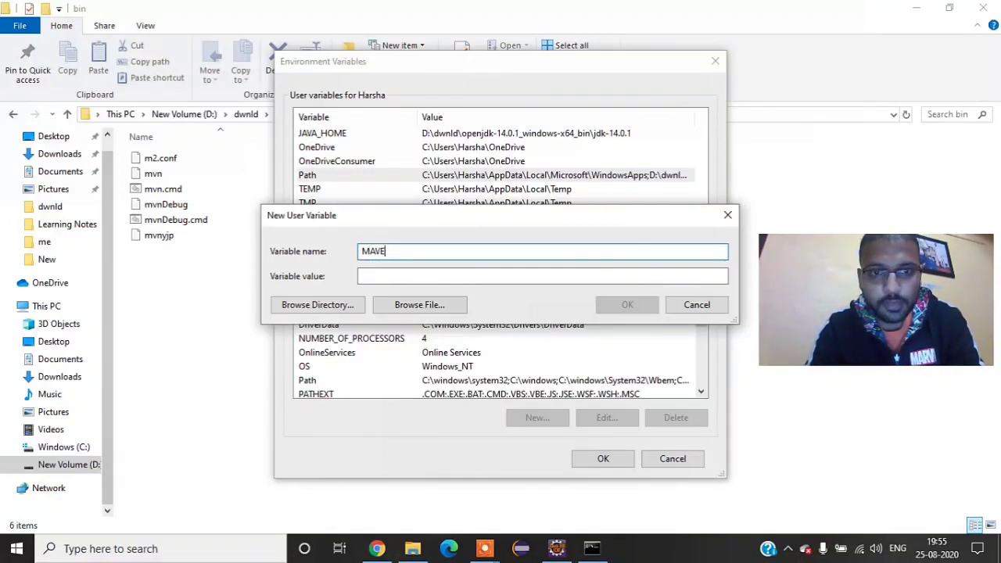
text(N)
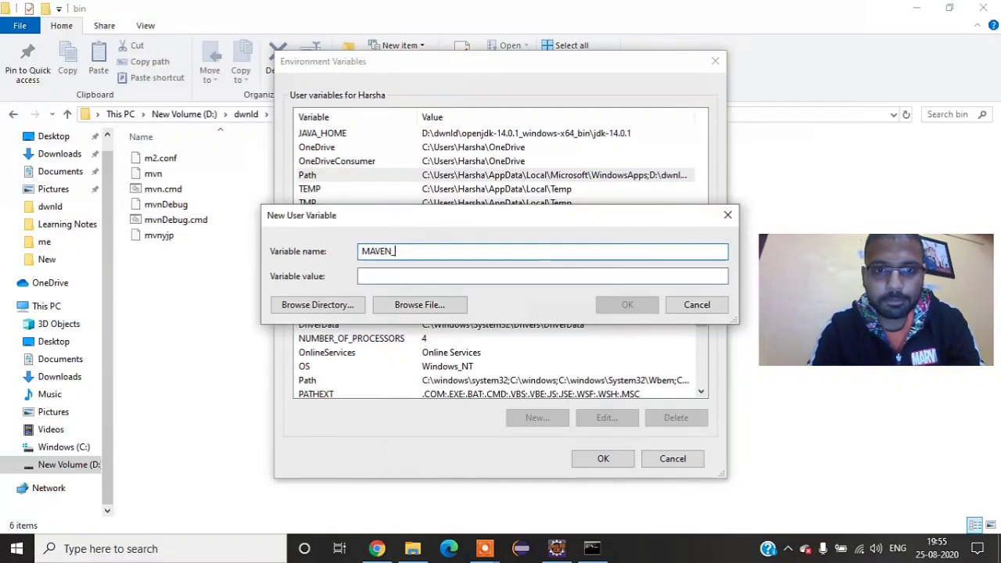
text(_HOME)
key(Tab)
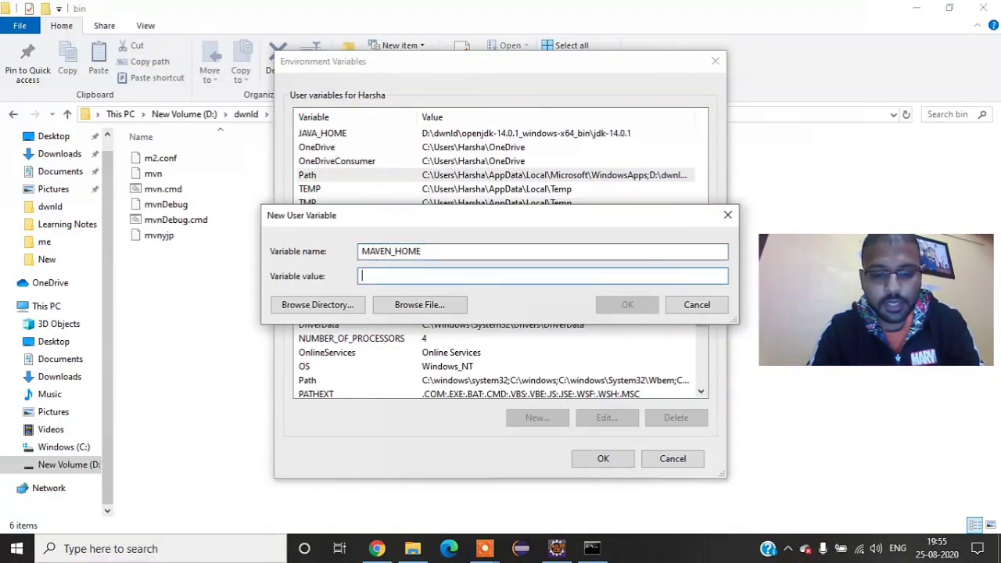
key(ctrl+v)
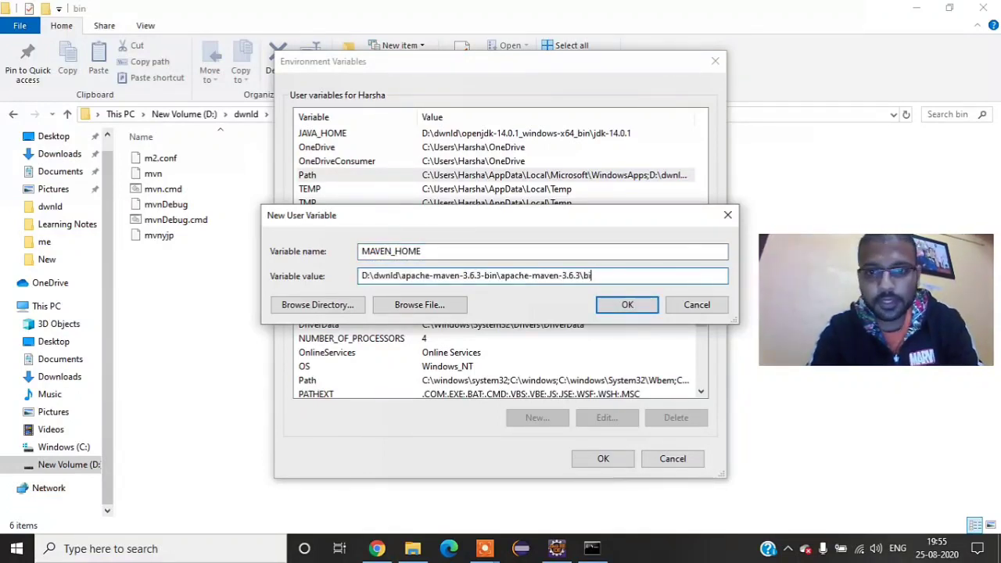
key(BackSpace)
key(BackSpace)
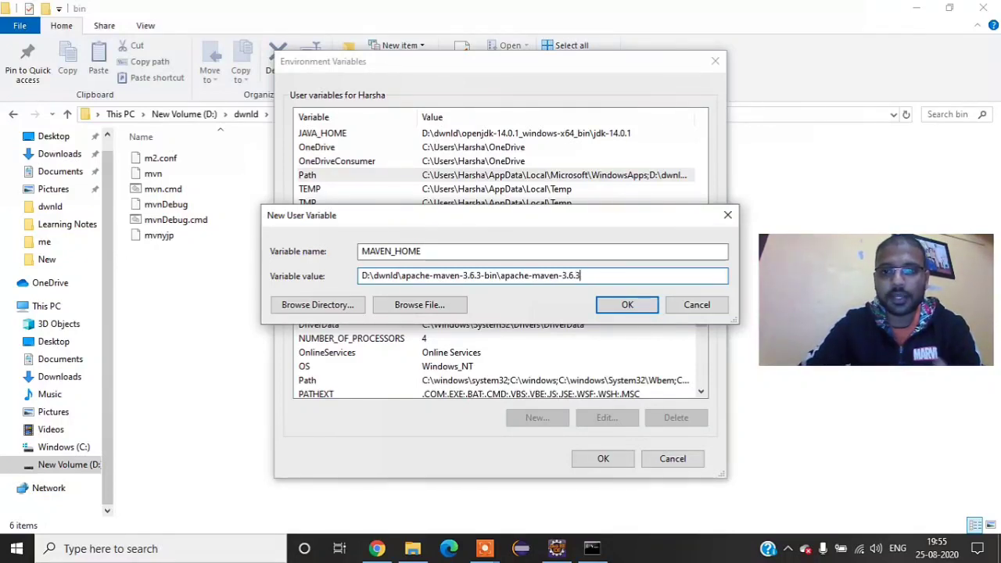
click(627, 305)
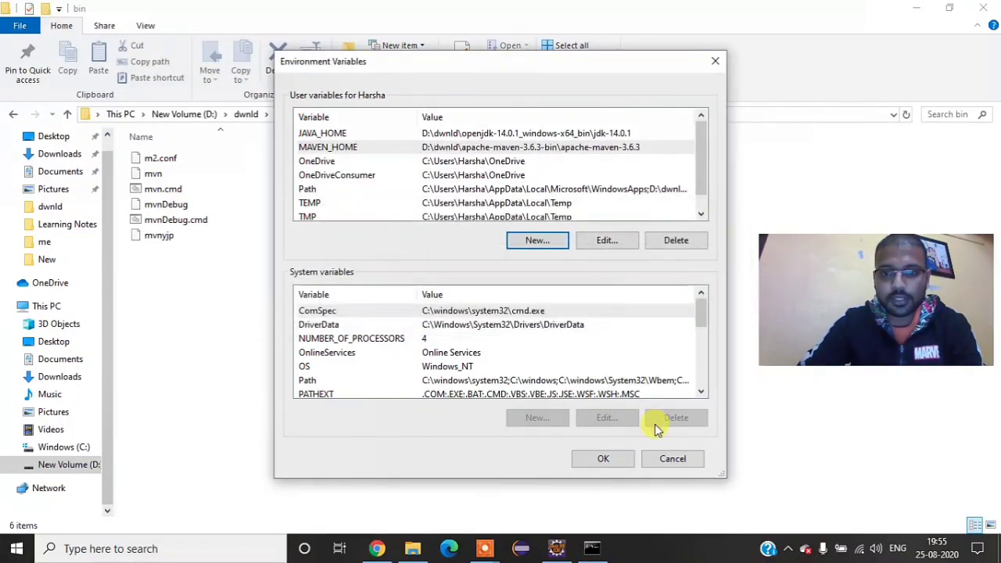
click(610, 461)
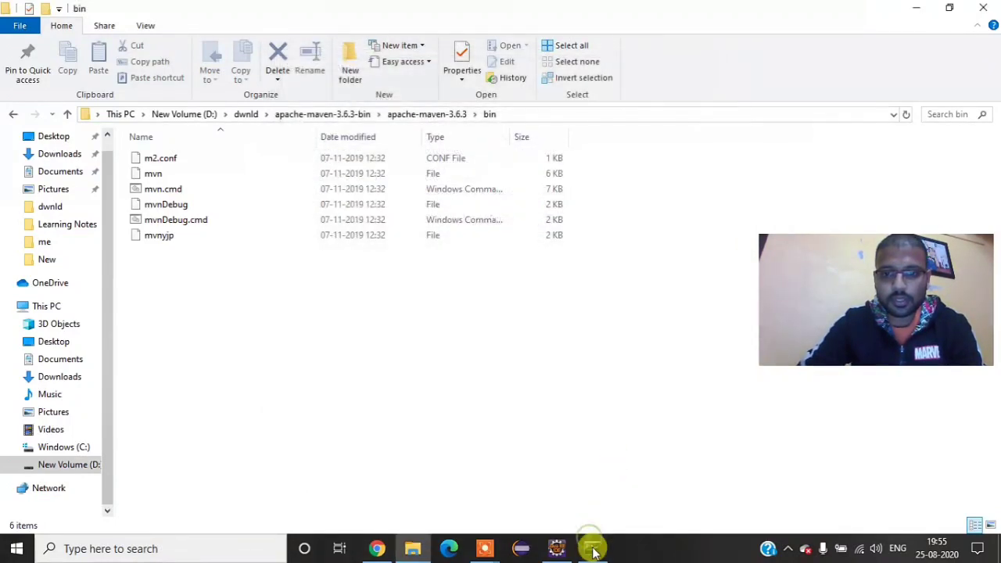
Step: Run mvn in the already open Command Prompt to test the Maven path, and close that window
click(591, 547)
click(305, 229)
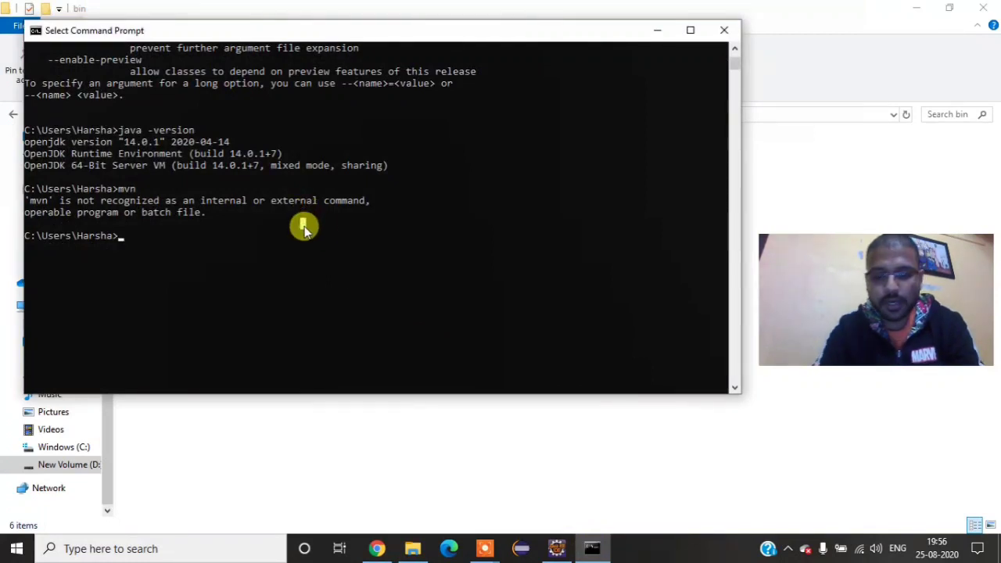
text(mv)
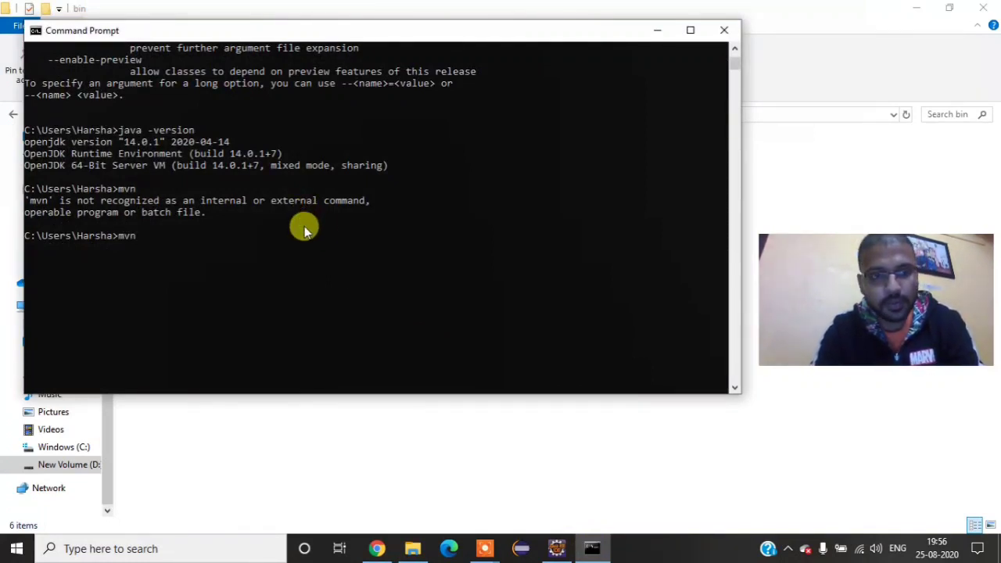
text(n)
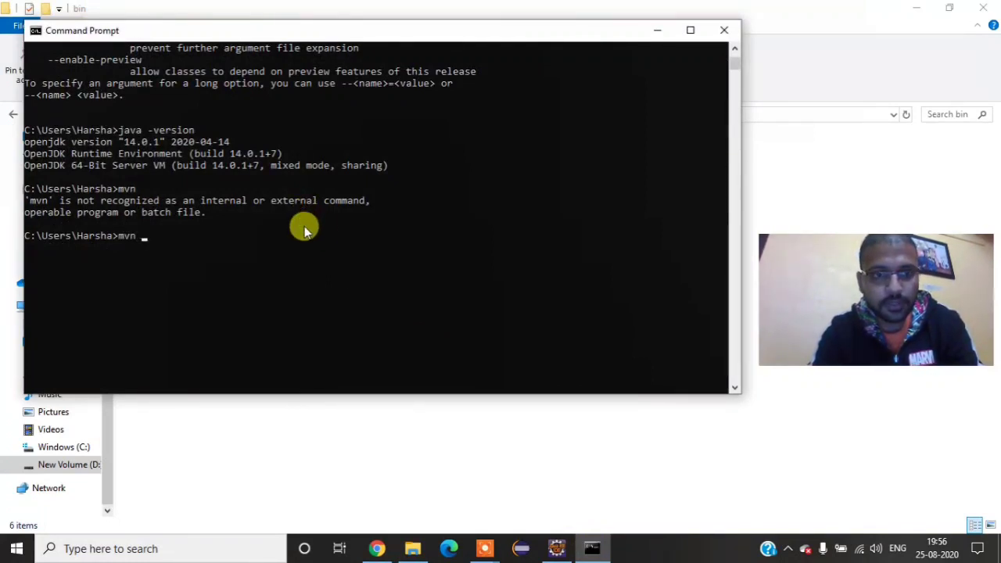
key(Return)
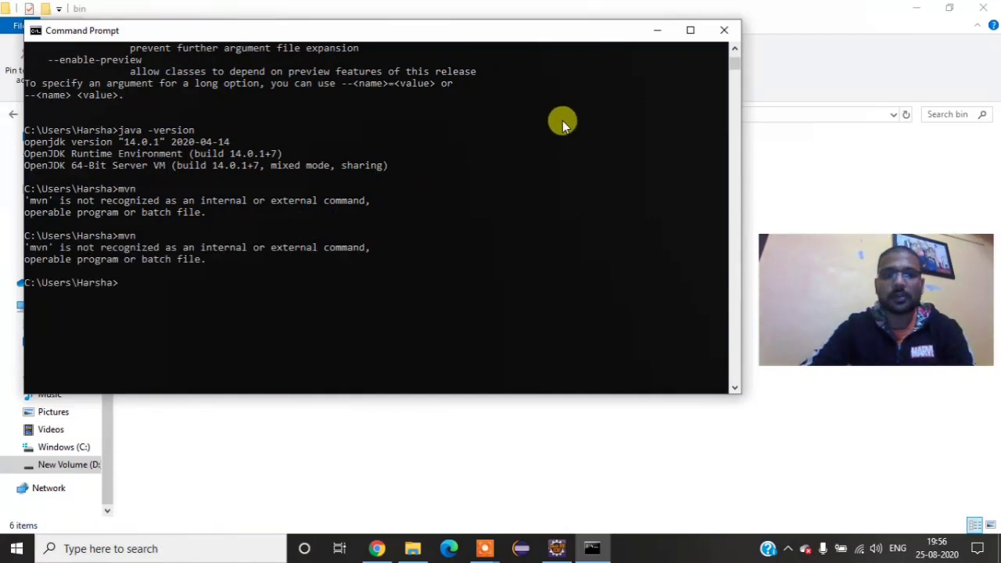
click(722, 30)
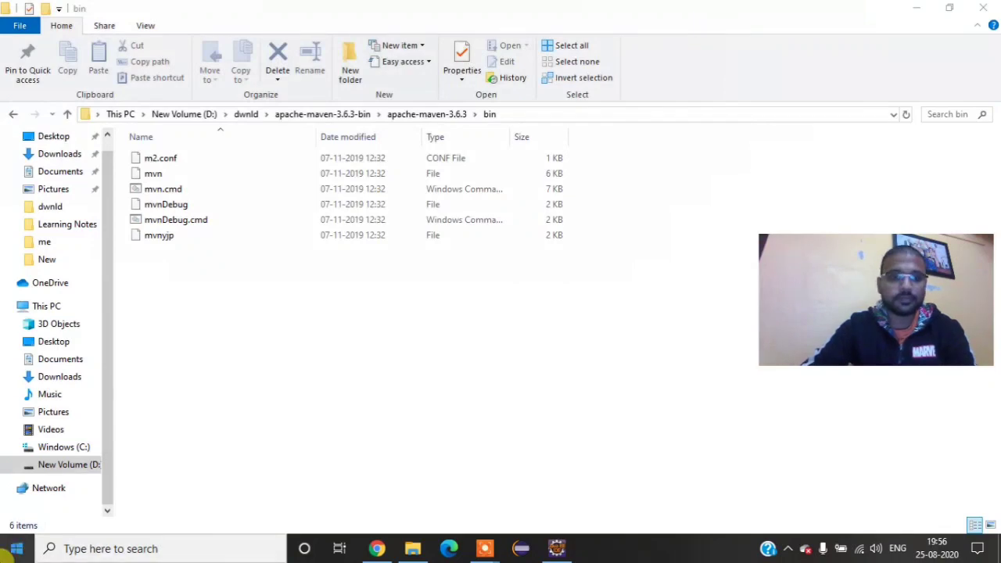
Step: Open a new Command Prompt and run mvn to test that Maven is recognized
click(11, 550)
text(cmd)
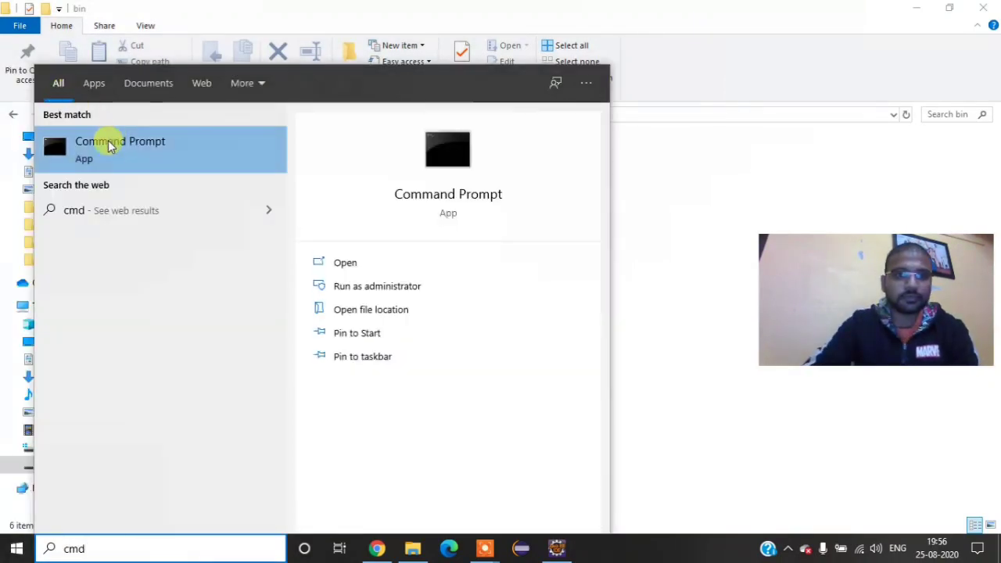
click(104, 144)
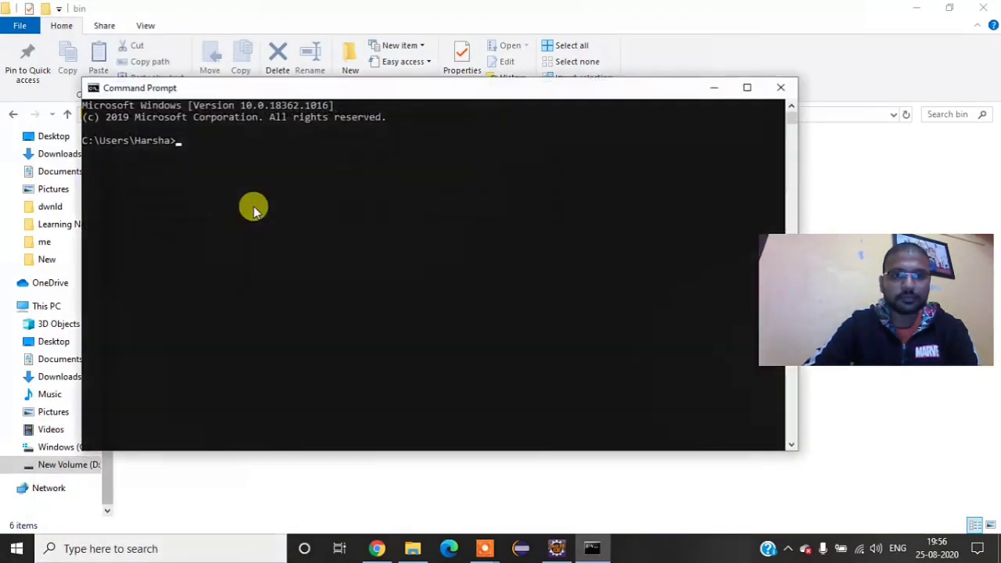
text(mvn)
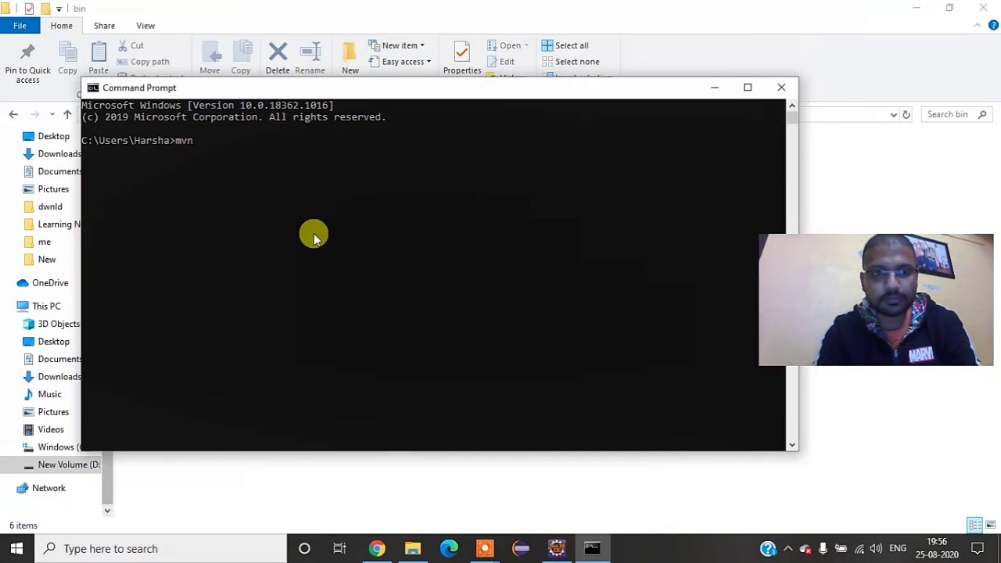
key(Return)
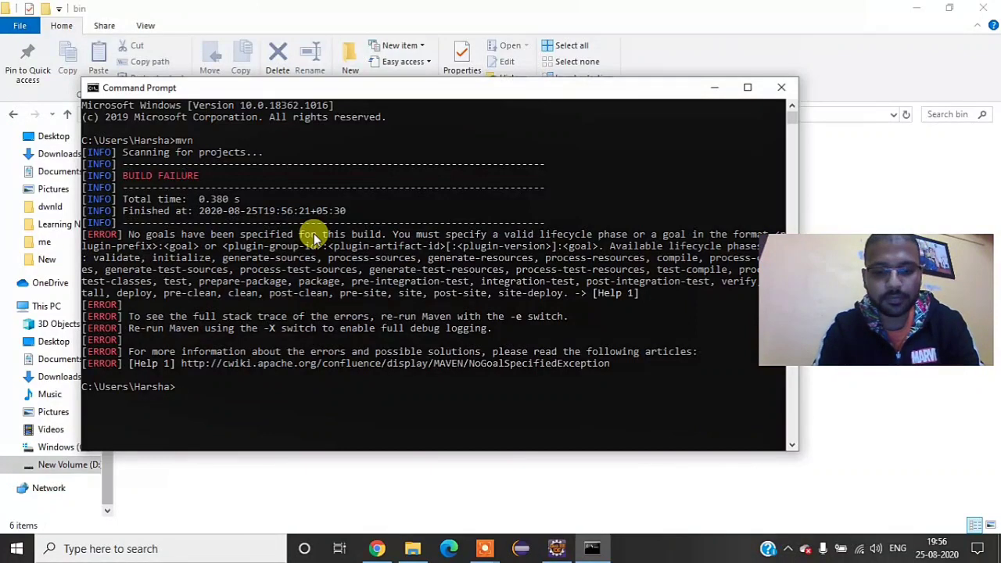
Step: Check the installed Maven version with mvn -version and close the Command Prompt
text(mvn -version)
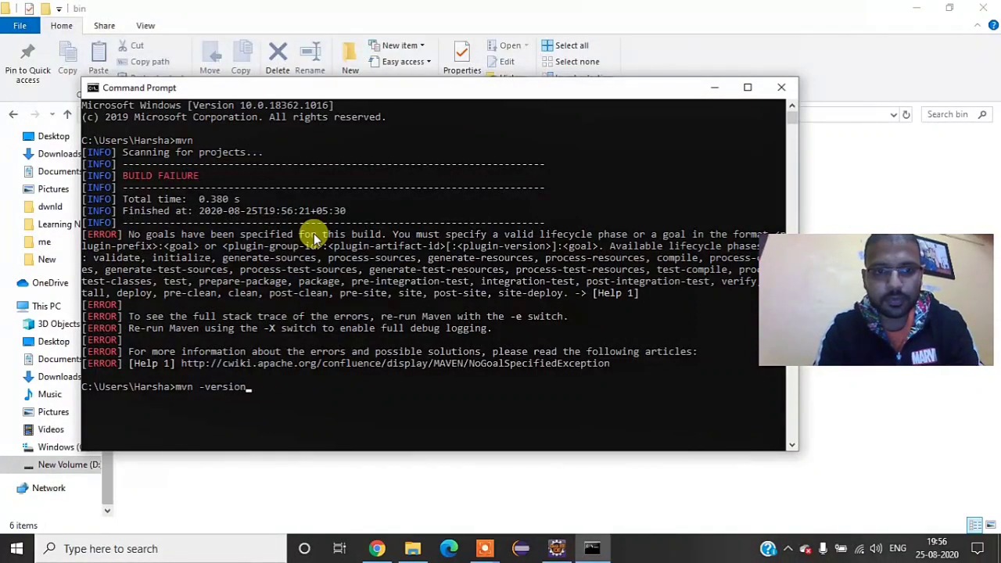
key(Return)
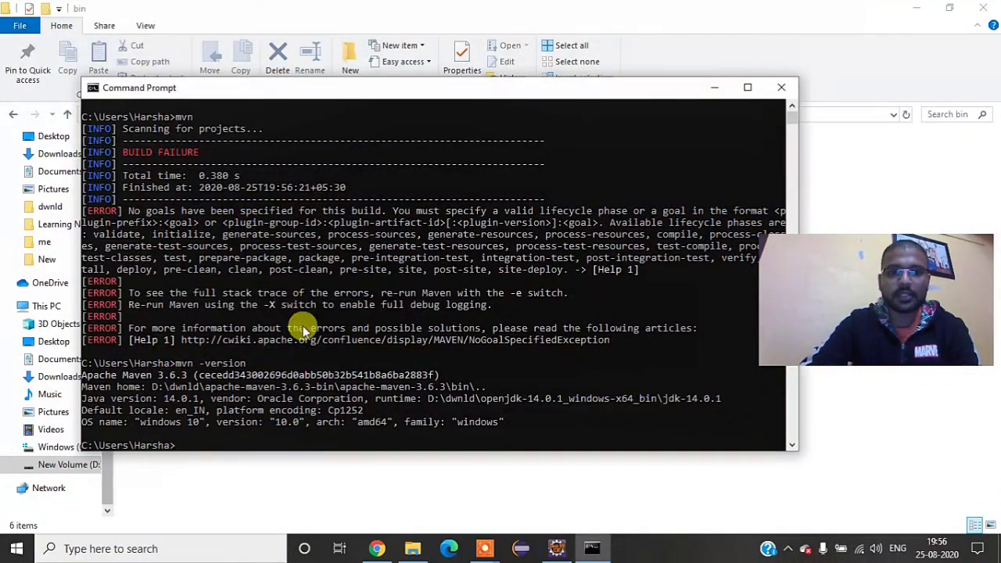
click(795, 88)
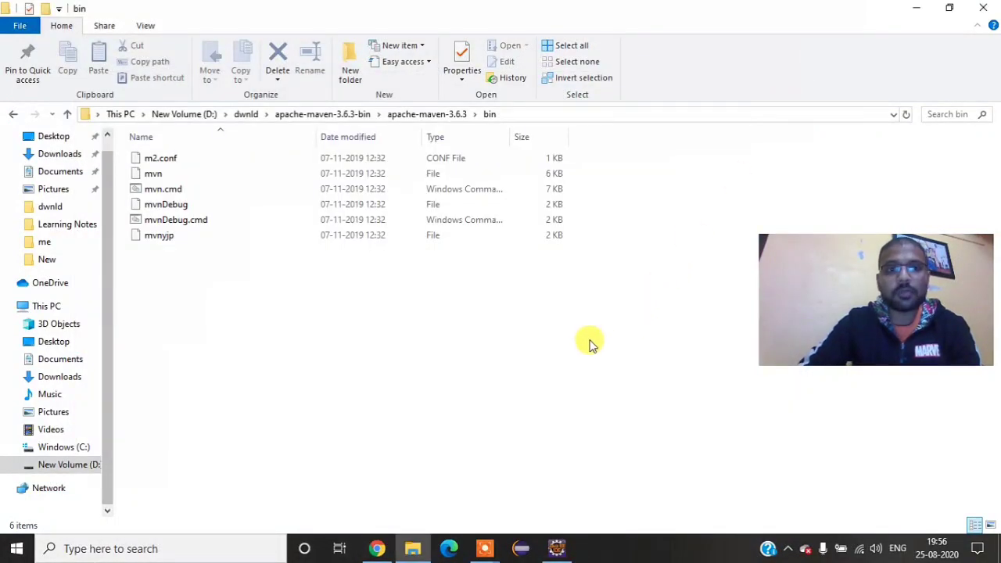
Step: Switch to Eclipse and open the Maven User Settings page in the preferences
click(566, 549)
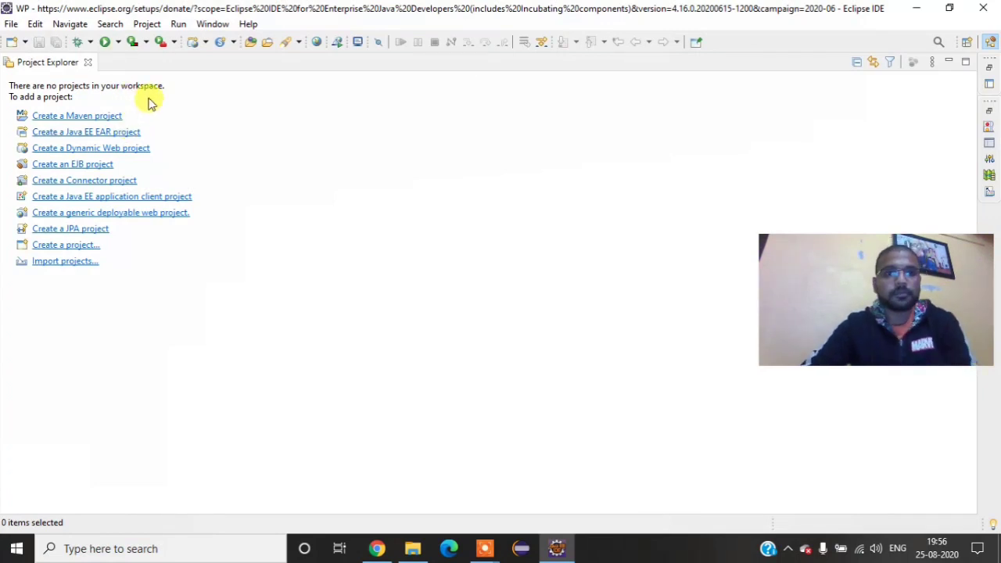
click(221, 25)
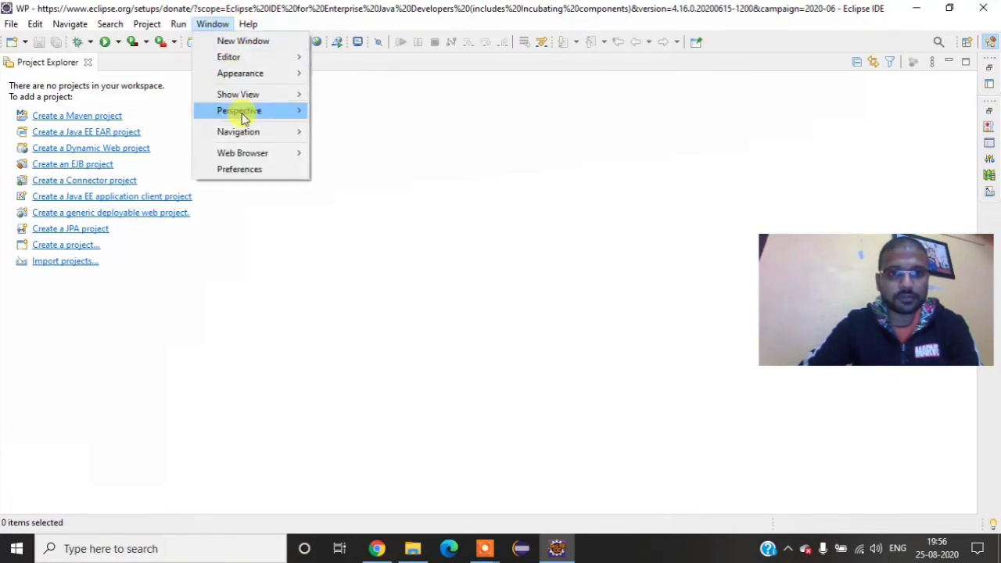
click(247, 172)
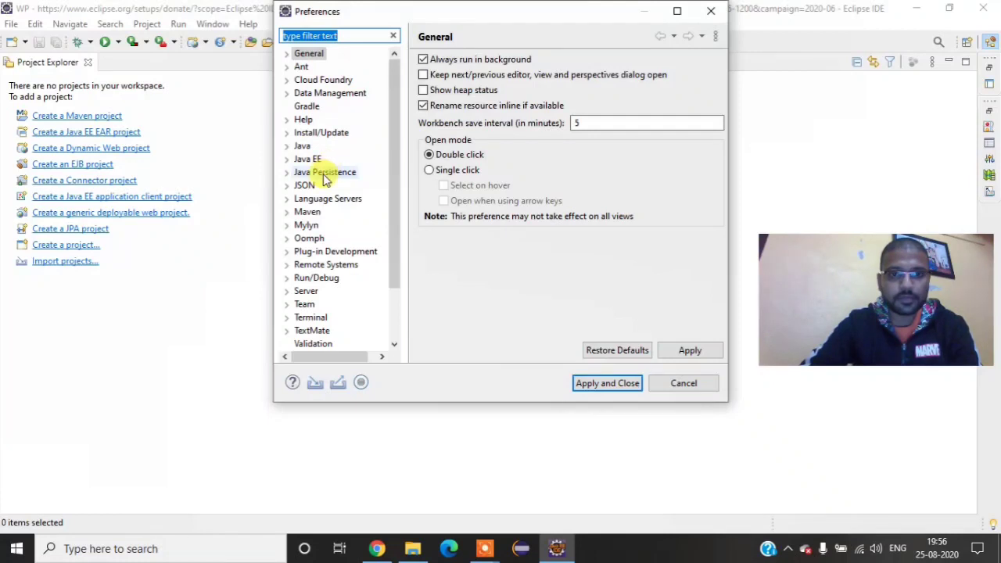
scroll(324, 167, down, 1)
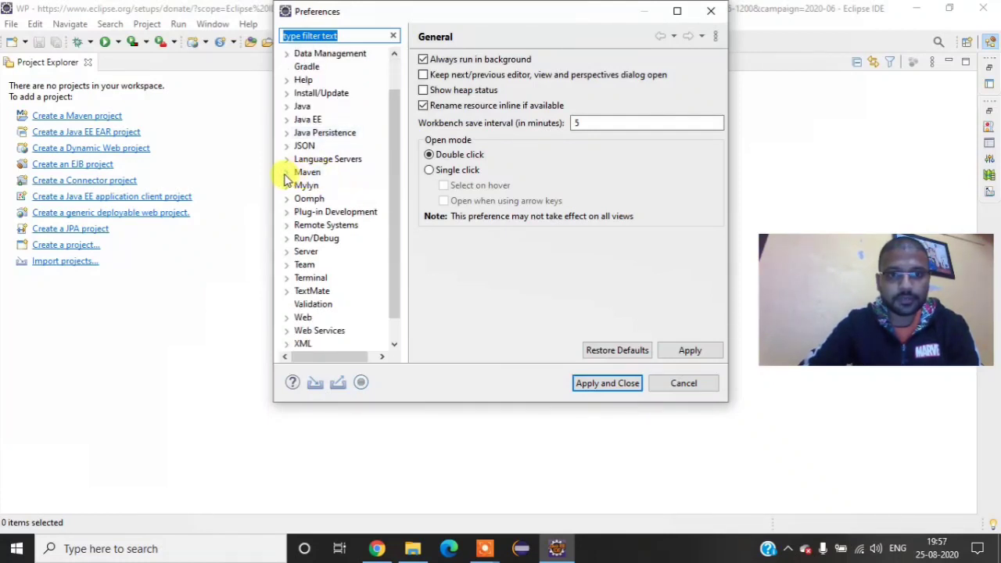
click(287, 173)
click(344, 304)
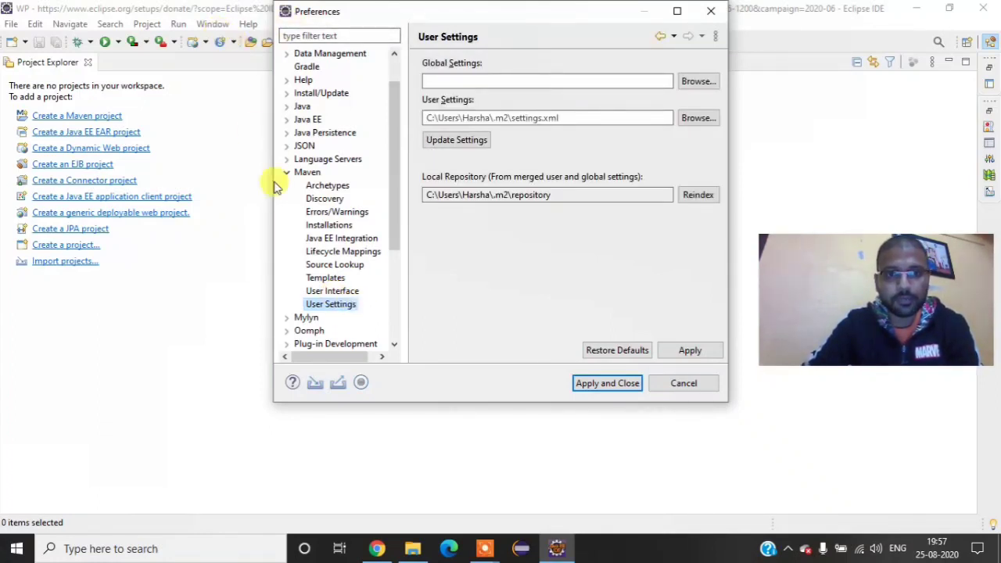
Step: Set Maven's global settings to settings.xml from the apache-maven-3.6.3 conf folder in D:\dwnld, update the settings, and apply and close the preferences
click(691, 83)
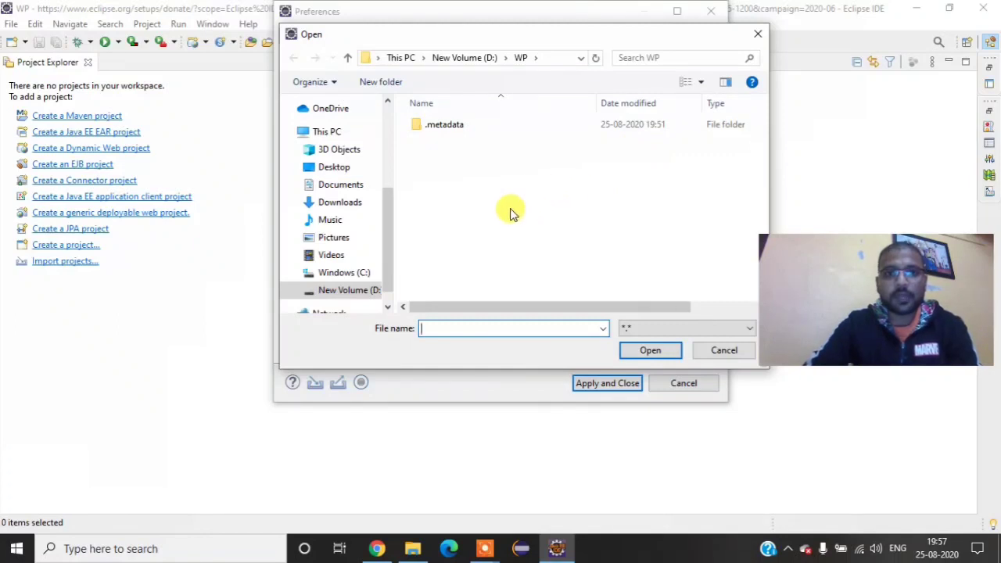
click(462, 67)
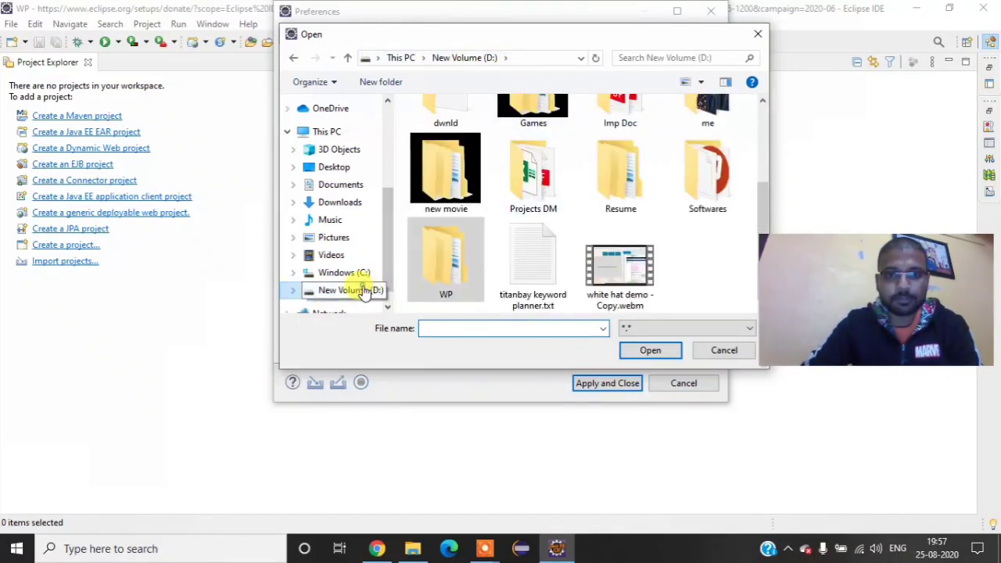
double_click(450, 114)
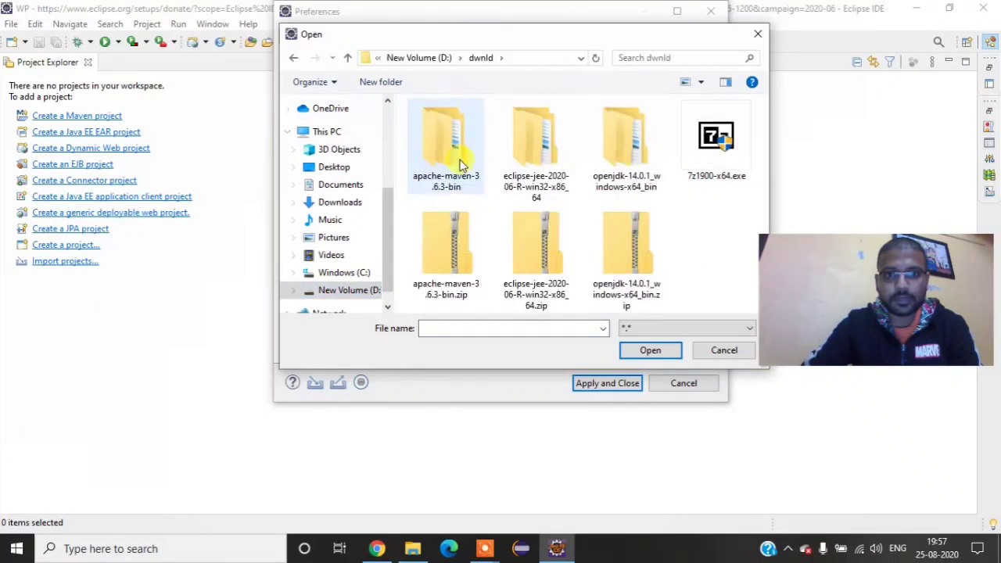
double_click(450, 176)
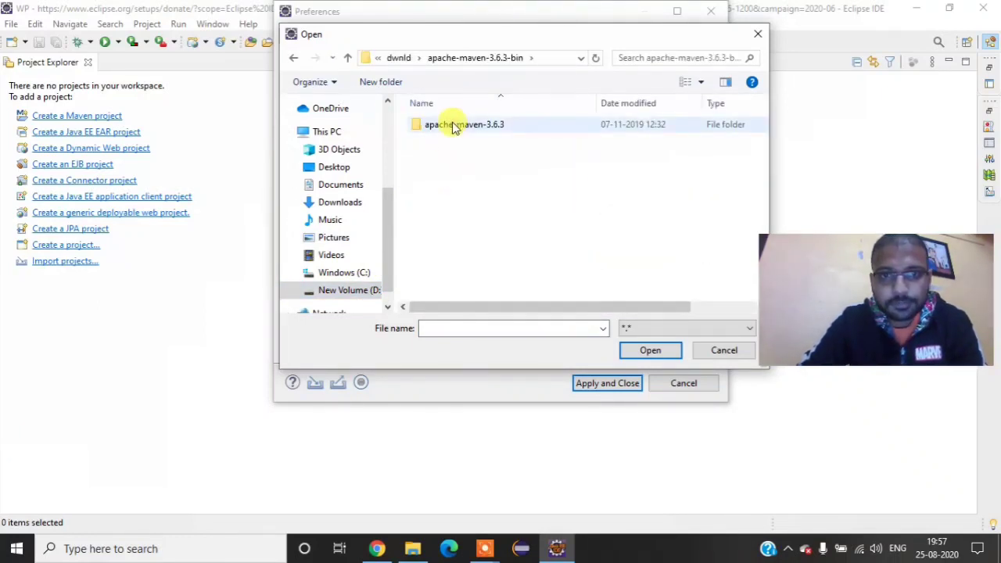
double_click(453, 122)
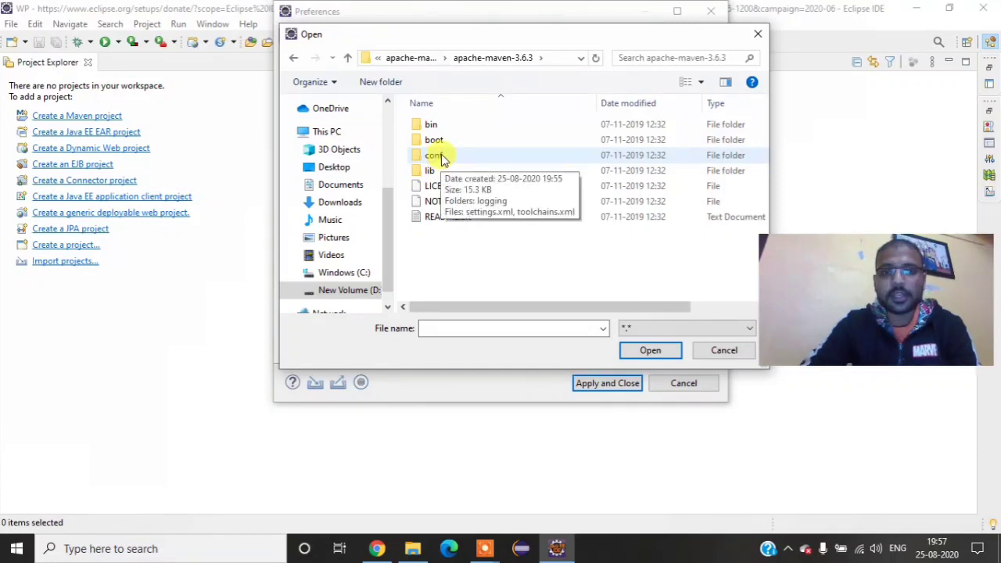
double_click(438, 156)
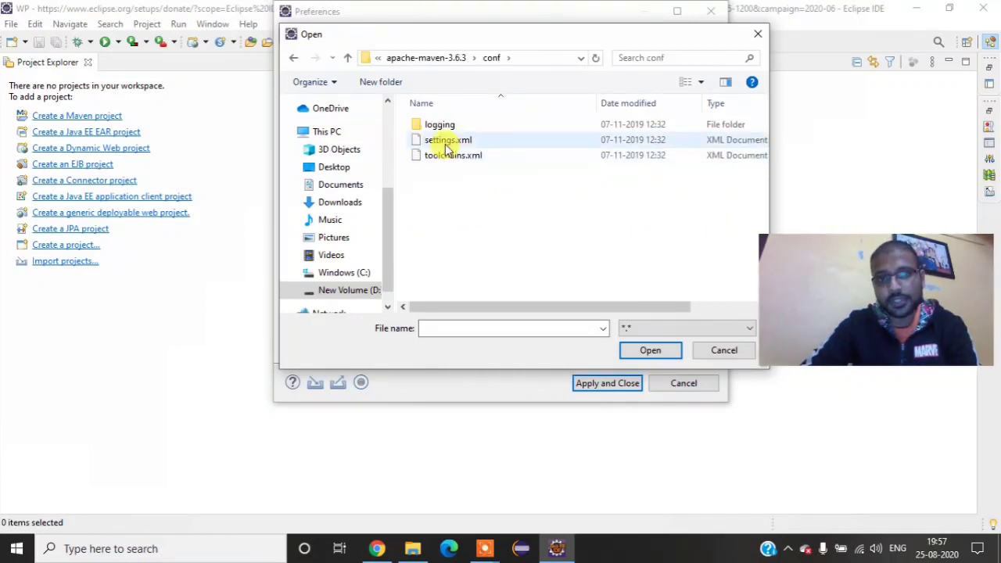
double_click(446, 141)
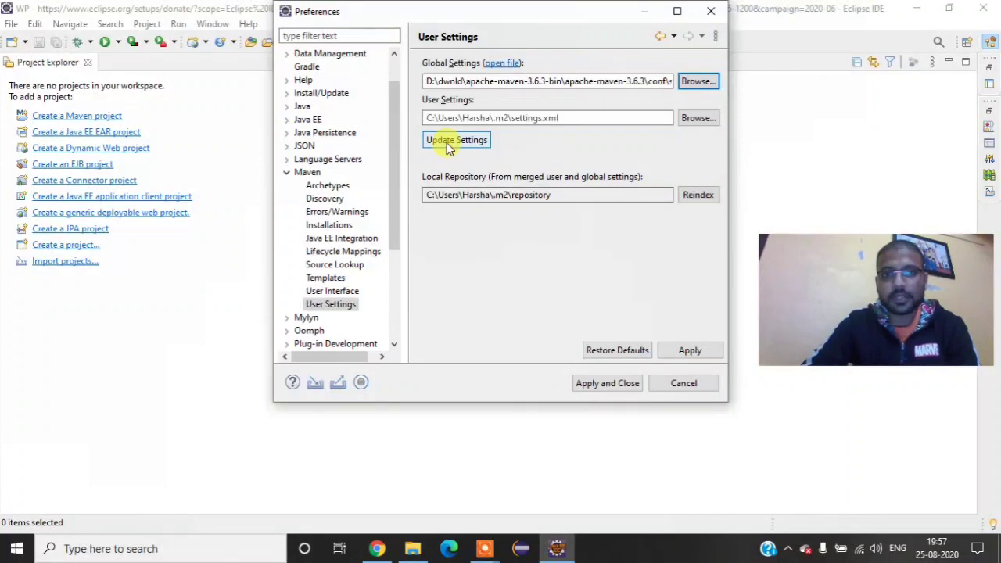
click(446, 143)
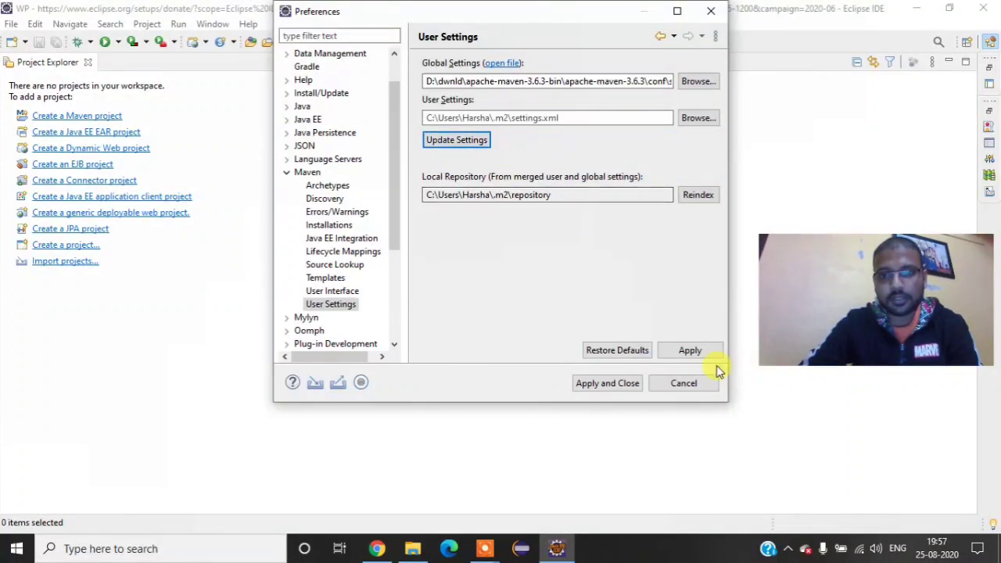
click(696, 351)
click(609, 383)
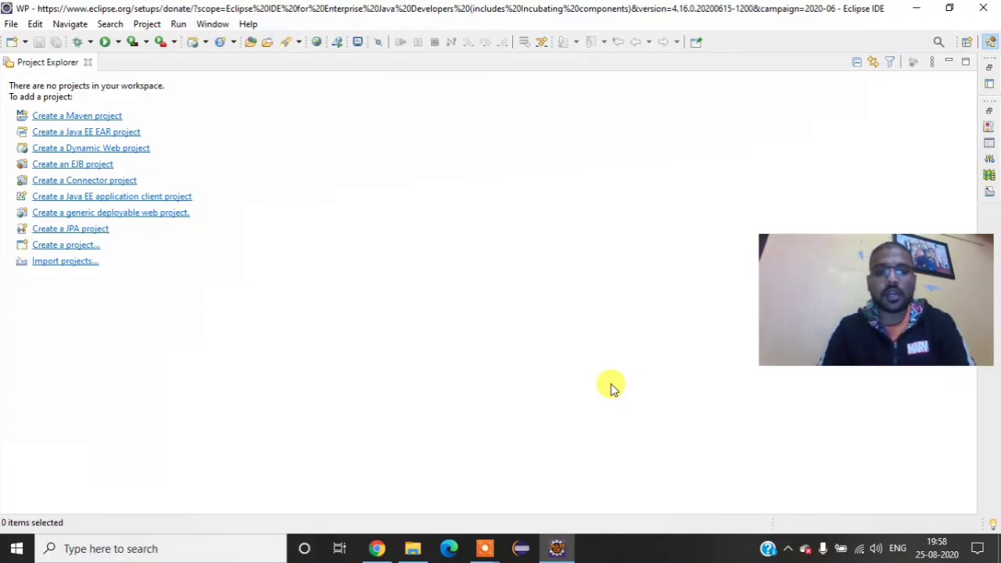
Step: Switch to File Explorer and open settings.xml from the apache-maven-3.6.3 conf folder for editing, in a maximized WordPad window
click(412, 552)
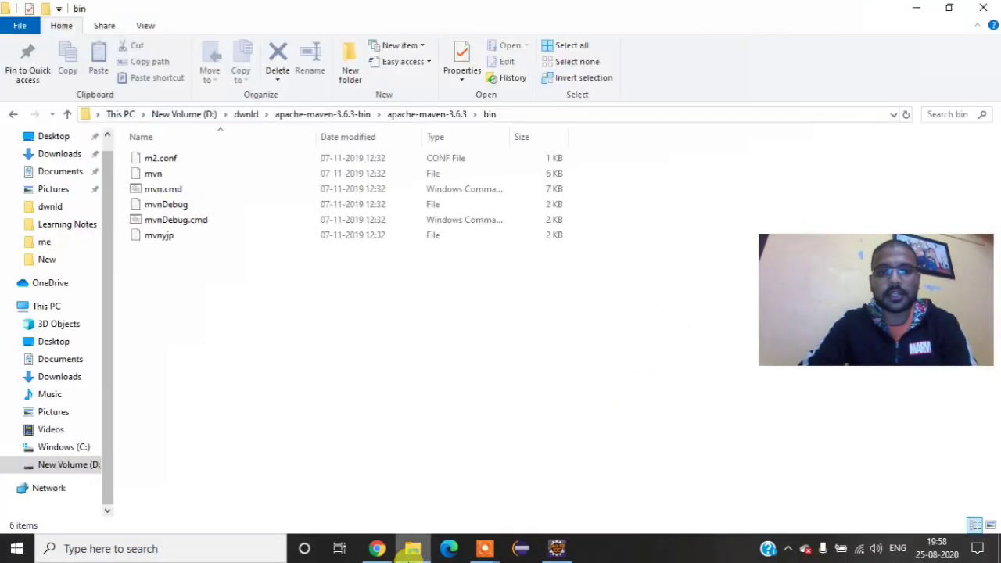
right_click(250, 311)
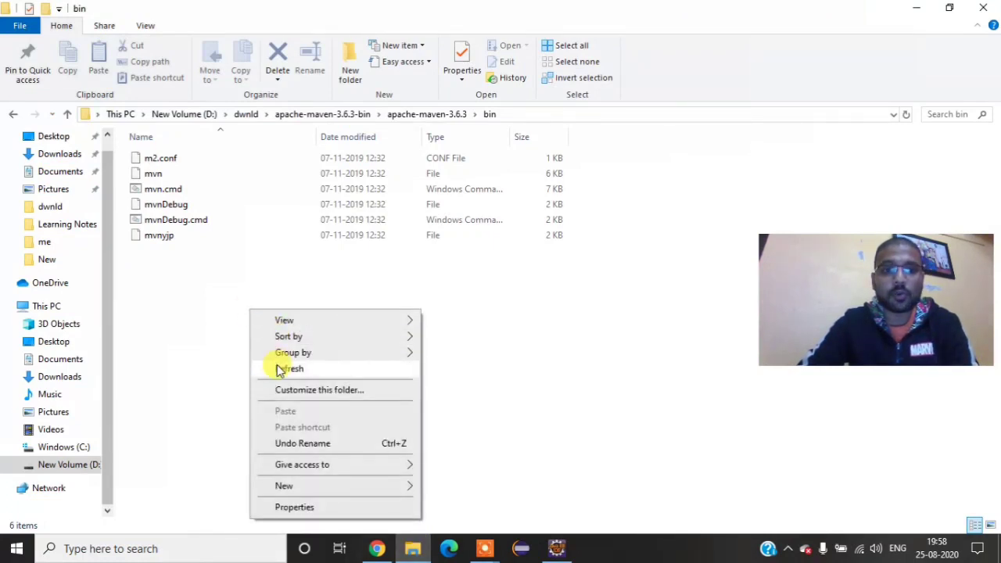
click(280, 369)
click(405, 116)
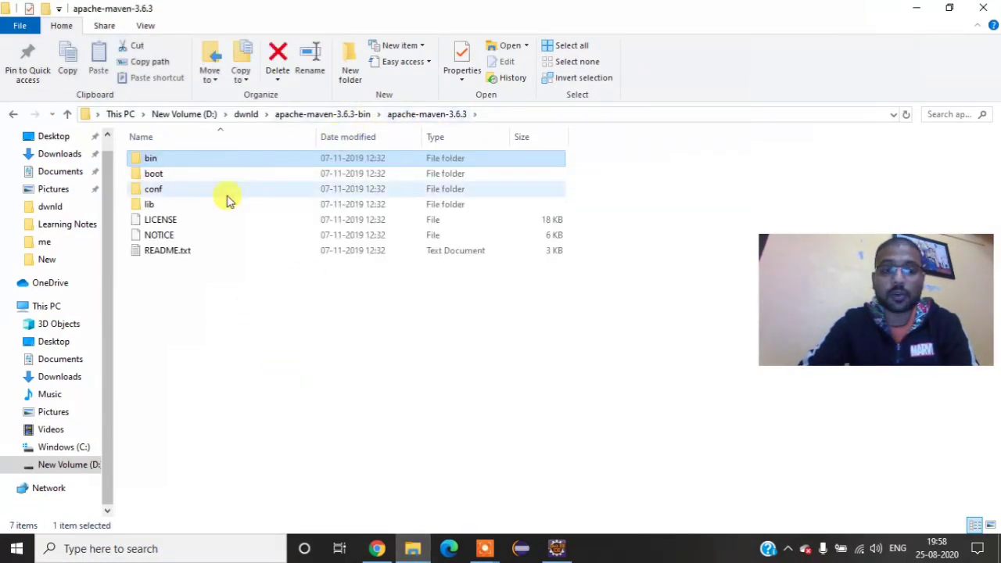
double_click(156, 188)
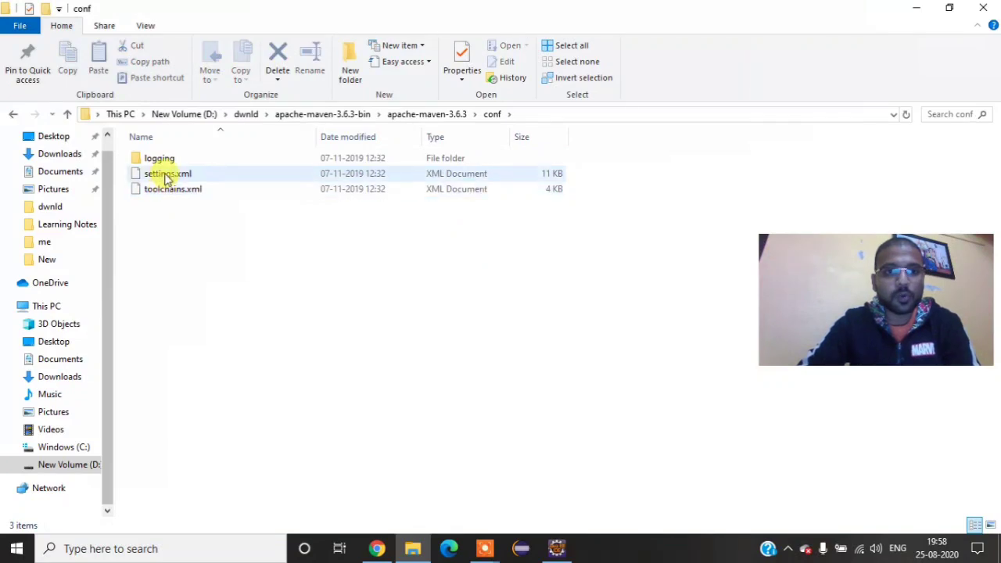
right_click(166, 176)
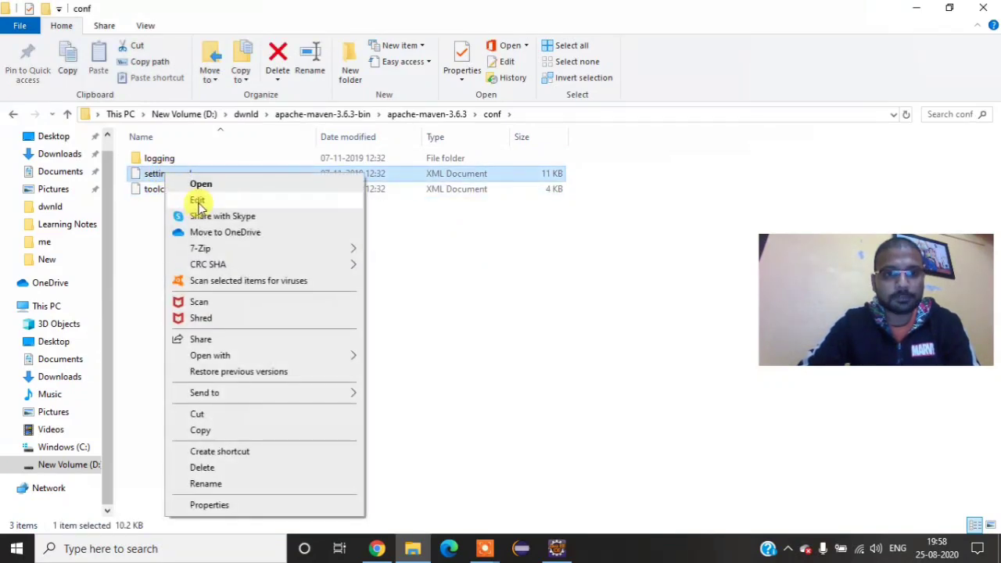
click(197, 201)
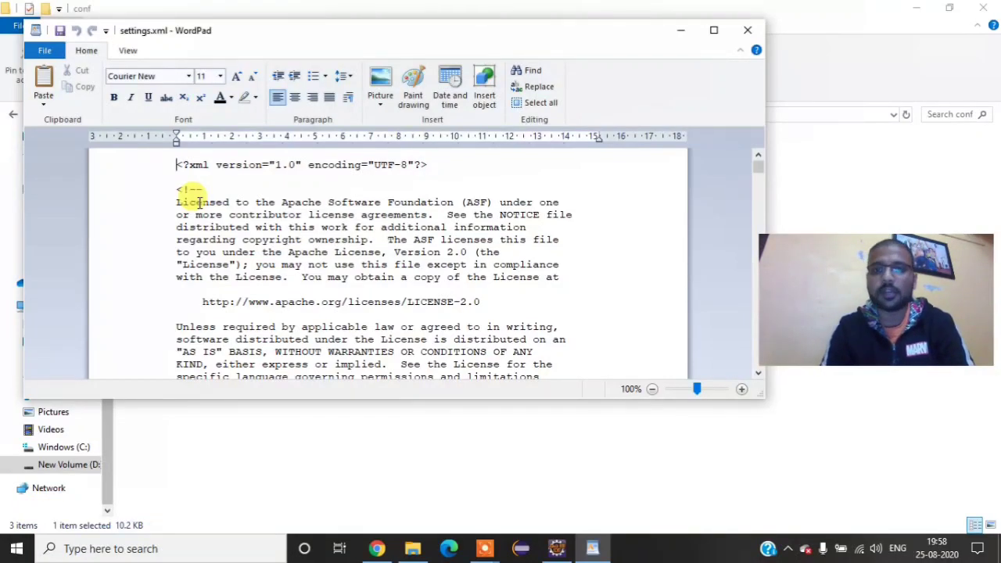
click(712, 29)
Step: Review the profiles, mirrors, servers, proxies, plugin groups and local repository sections of settings.xml, and close the file
scroll(556, 270, down, 20)
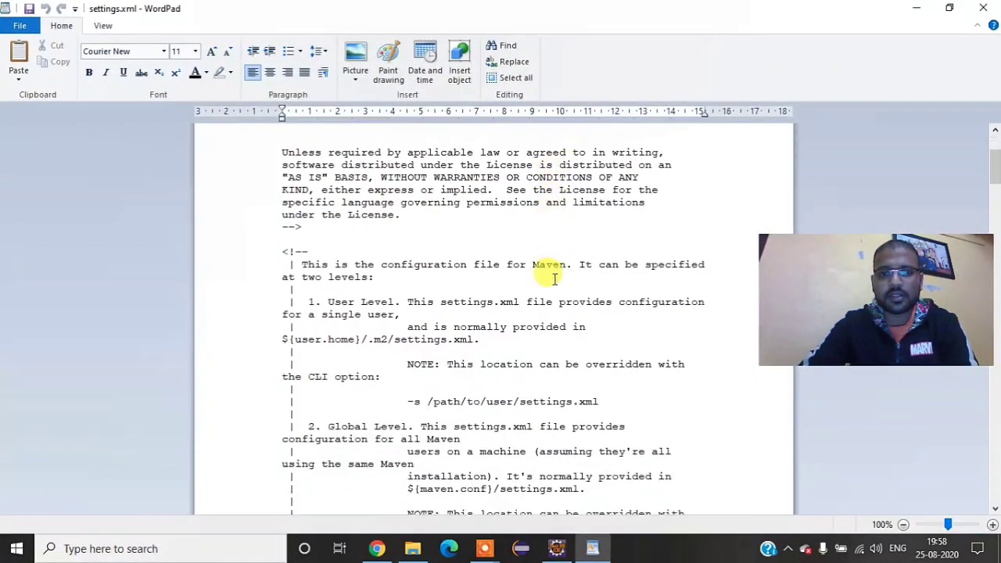
scroll(554, 279, down, 20)
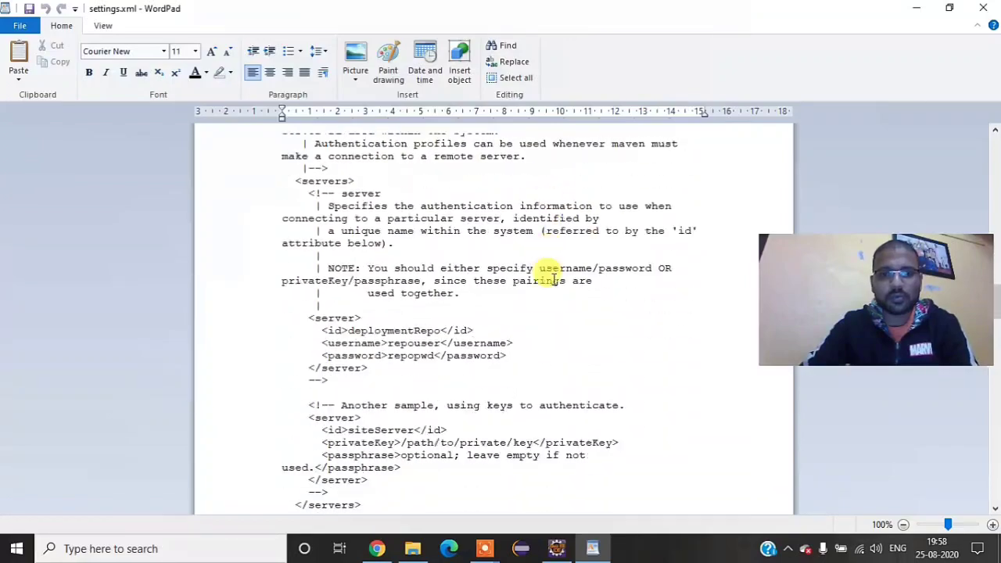
scroll(551, 280, down, 8)
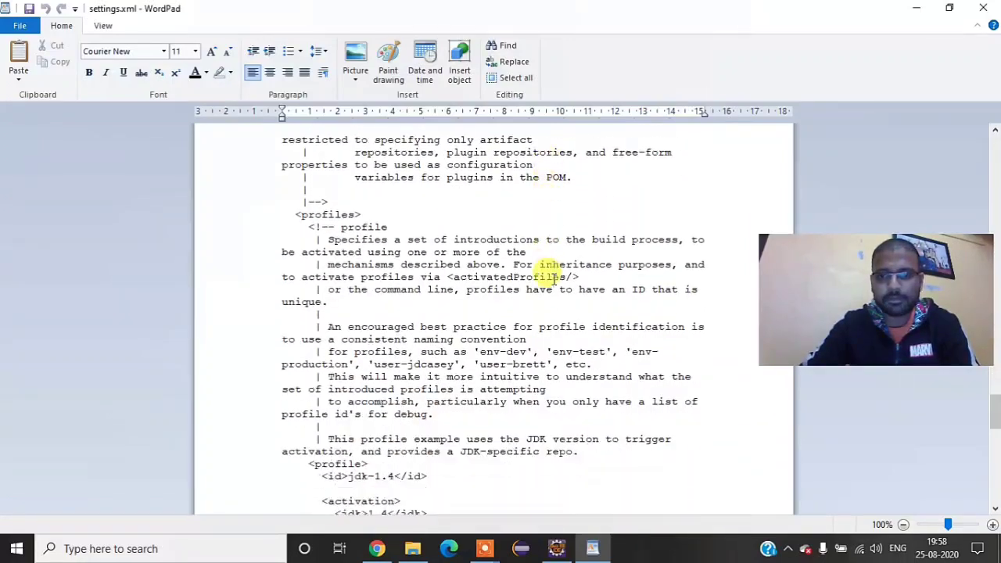
scroll(547, 282, down, 5)
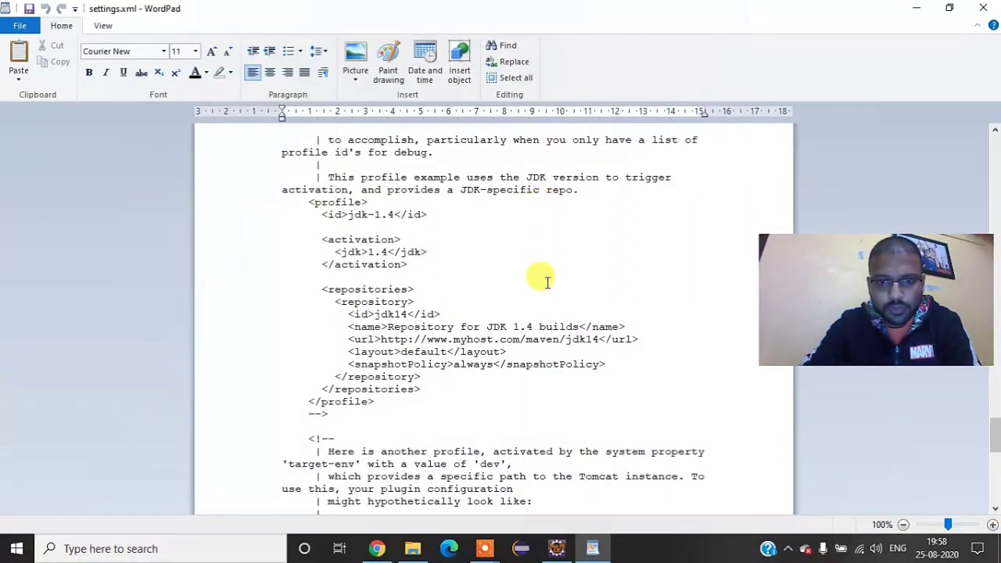
scroll(547, 282, down, 11)
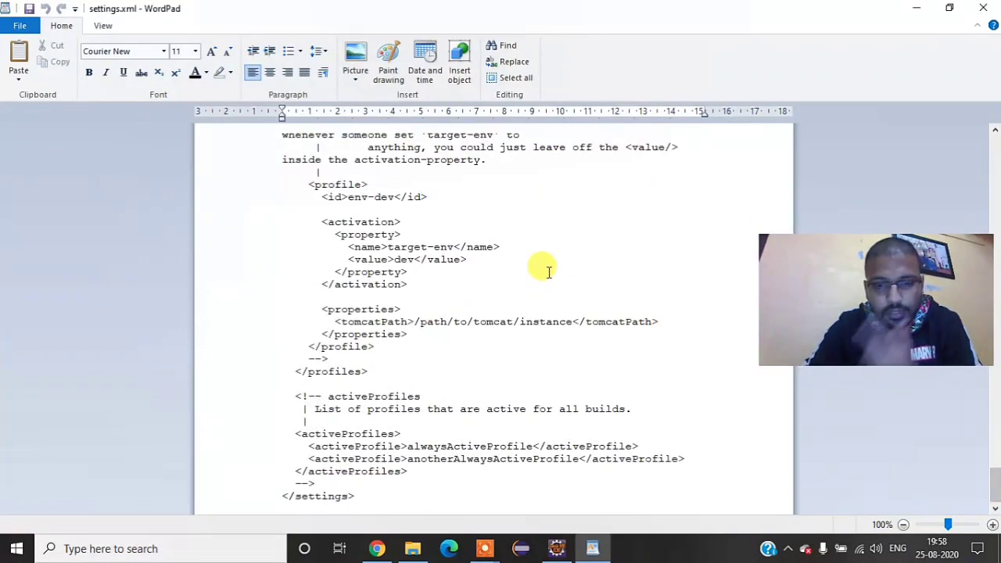
scroll(548, 271, up, 10)
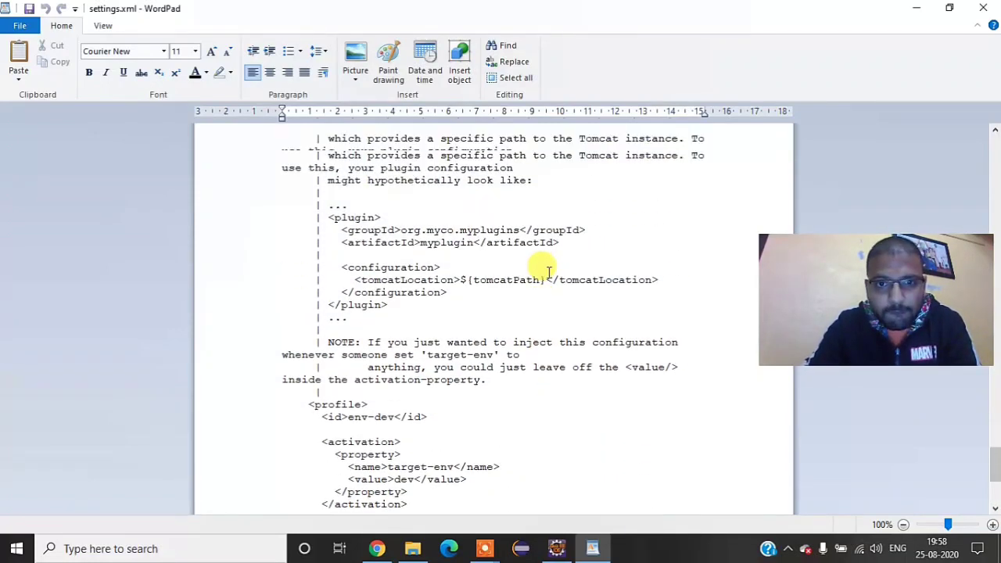
scroll(548, 271, up, 9)
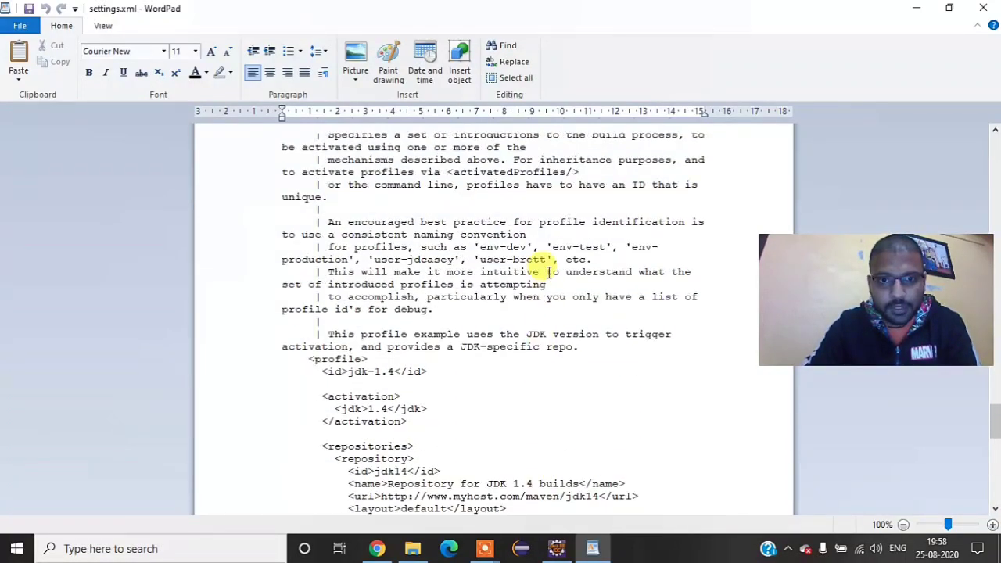
scroll(548, 271, up, 6)
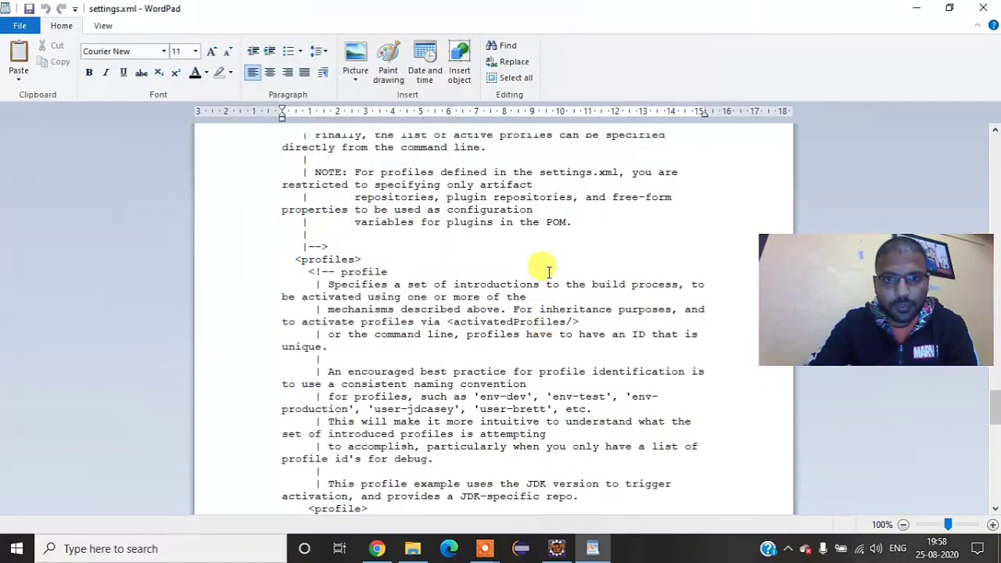
scroll(582, 336, up, 9)
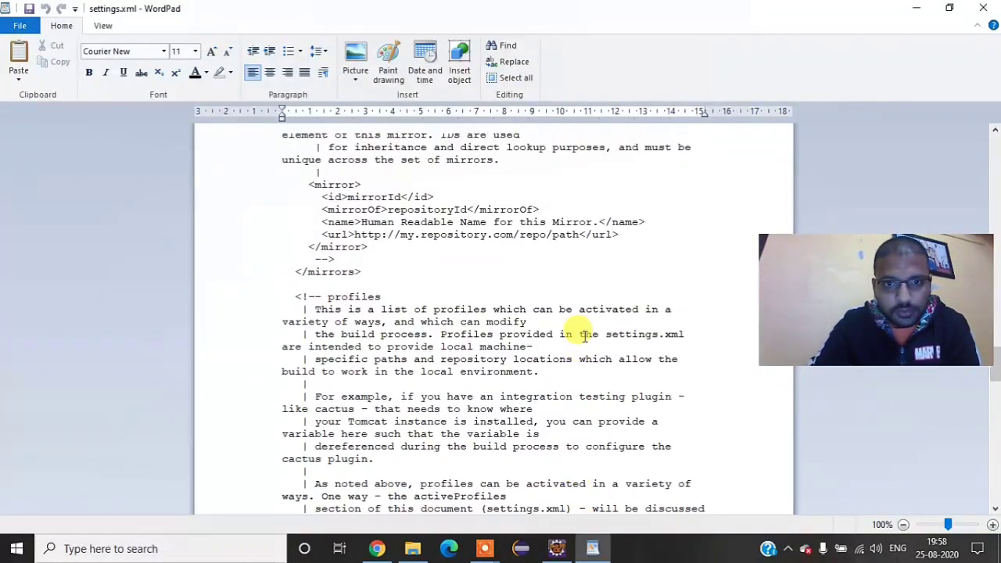
scroll(584, 335, up, 2)
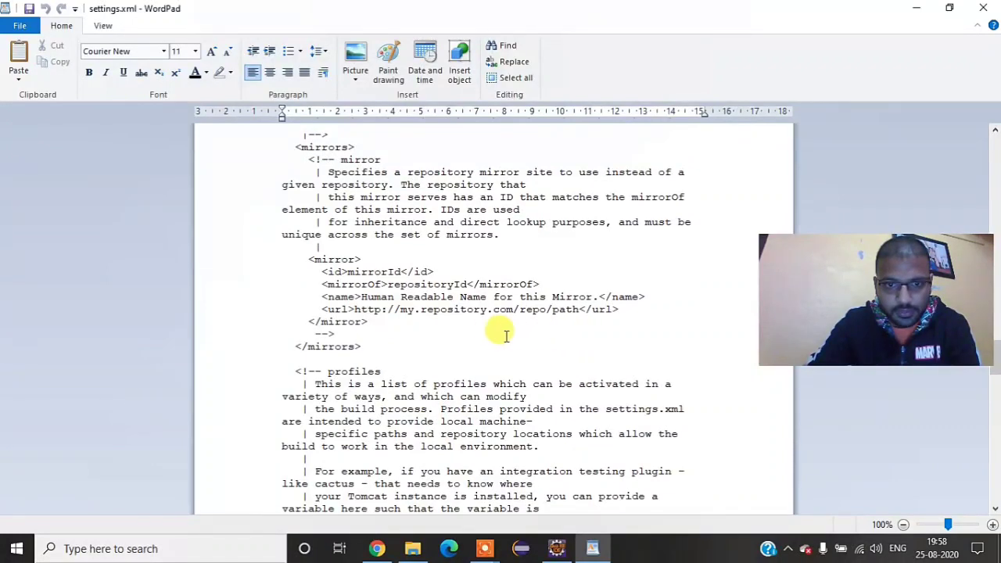
scroll(491, 336, up, 3)
scroll(495, 339, up, 8)
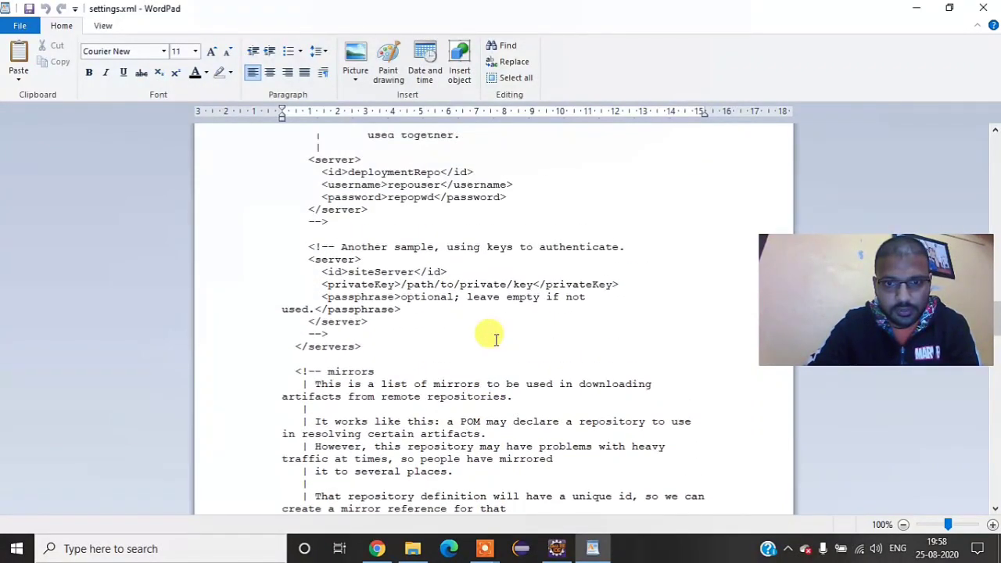
scroll(495, 338, up, 7)
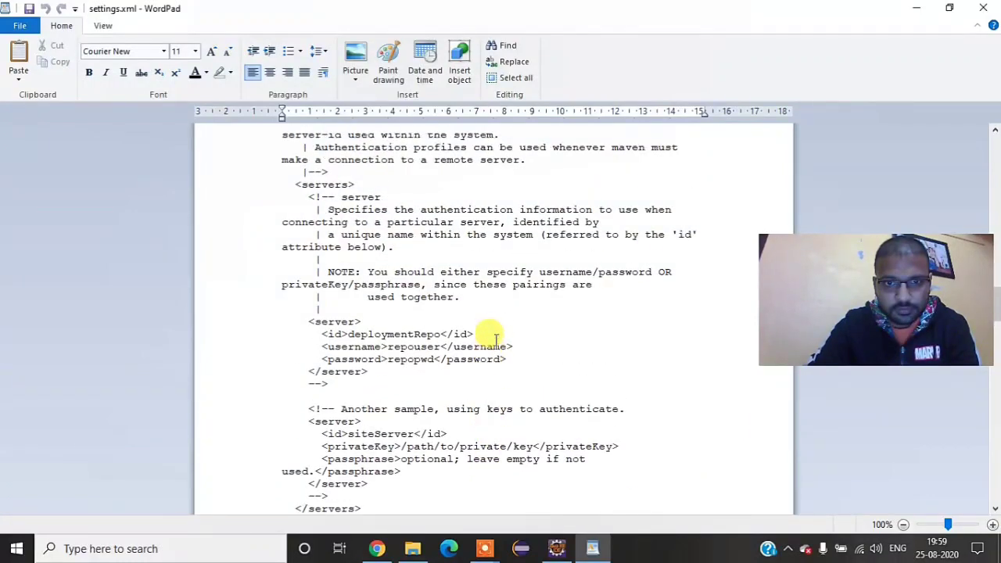
scroll(494, 338, up, 3)
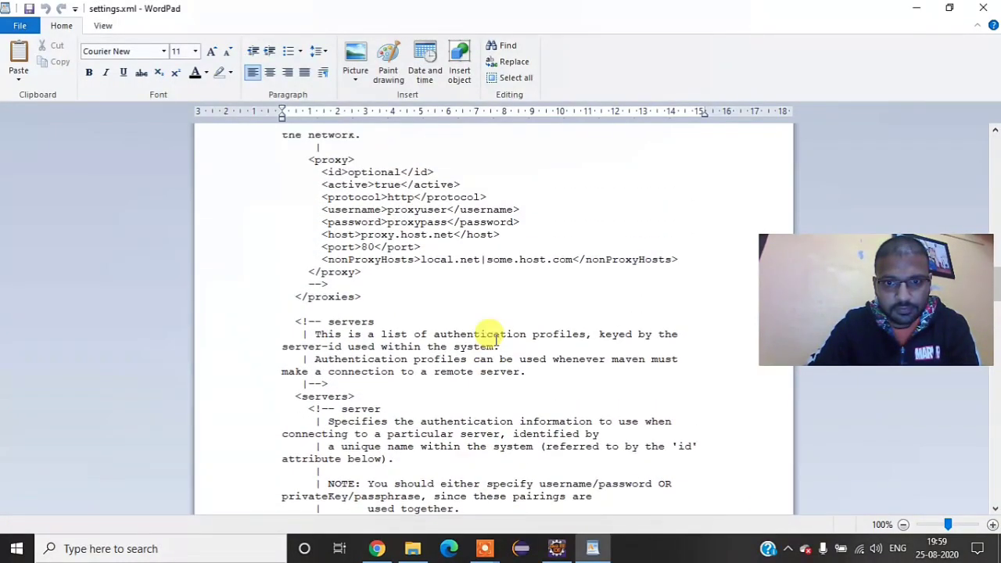
scroll(495, 338, up, 8)
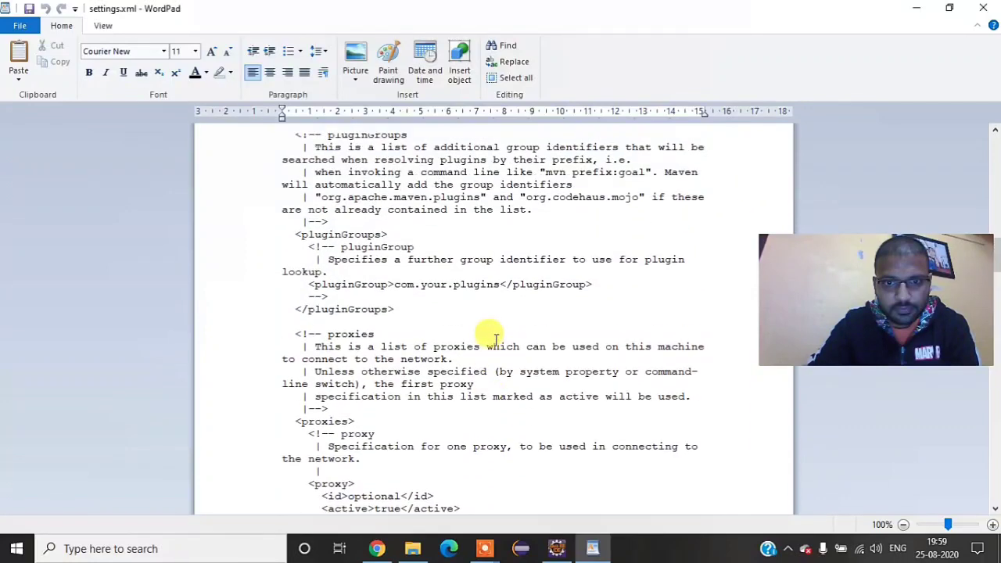
scroll(495, 338, up, 9)
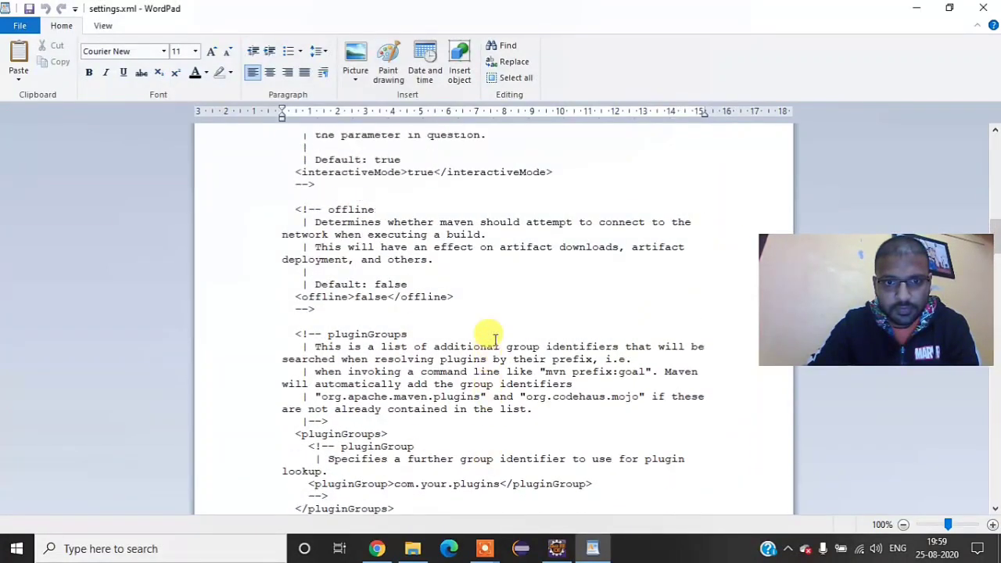
scroll(495, 338, up, 4)
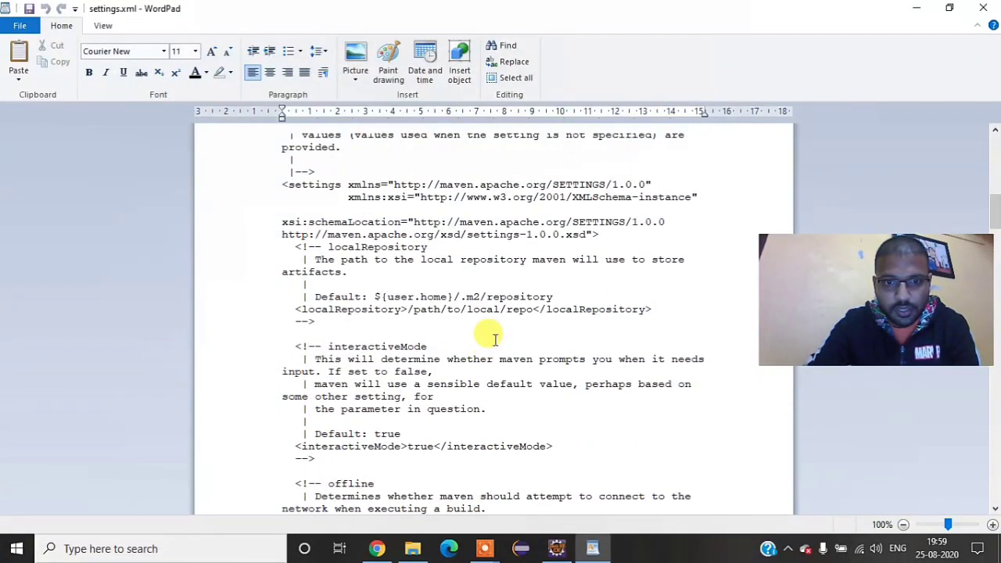
scroll(495, 338, up, 1)
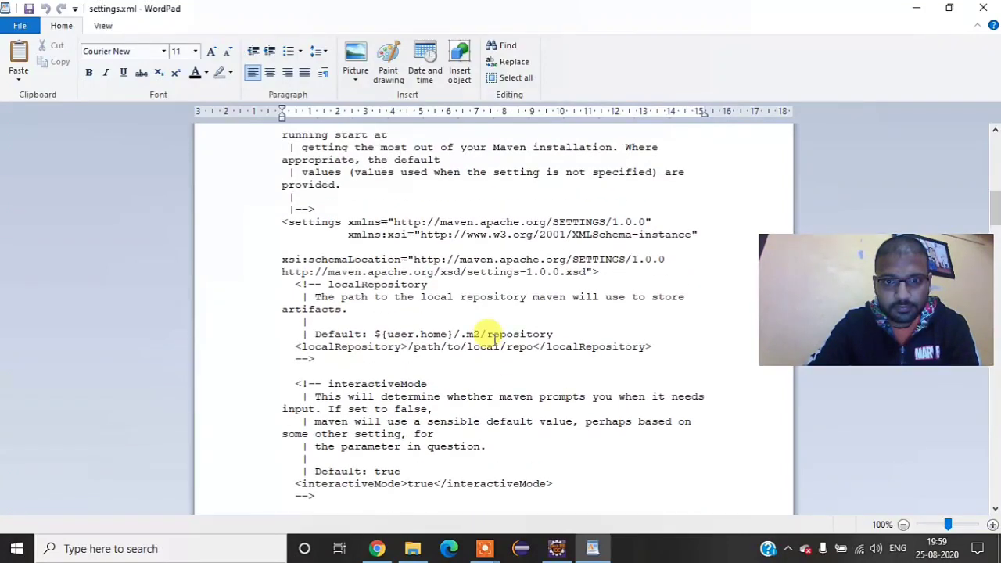
scroll(491, 336, up, 1)
scroll(488, 334, up, 9)
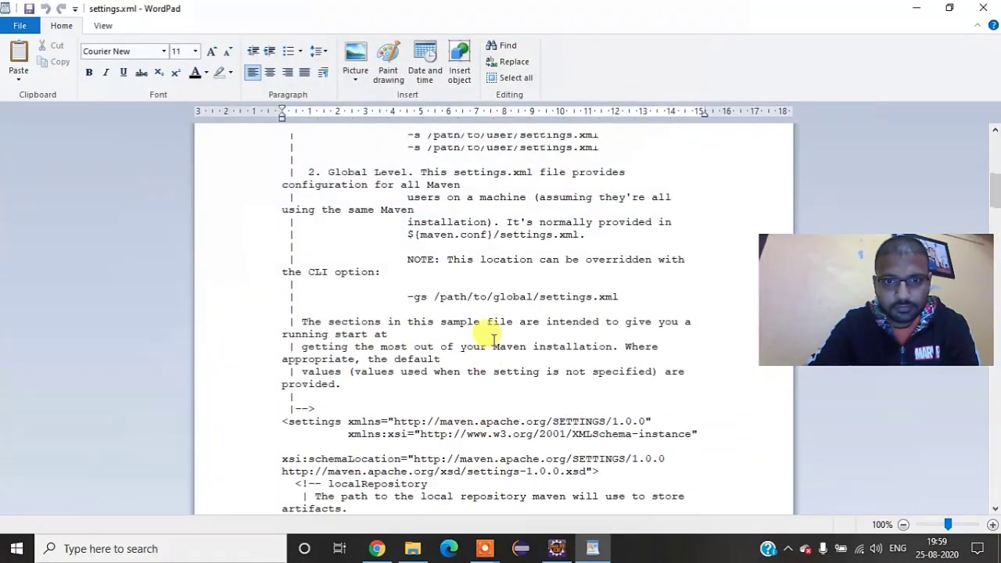
scroll(493, 338, up, 1)
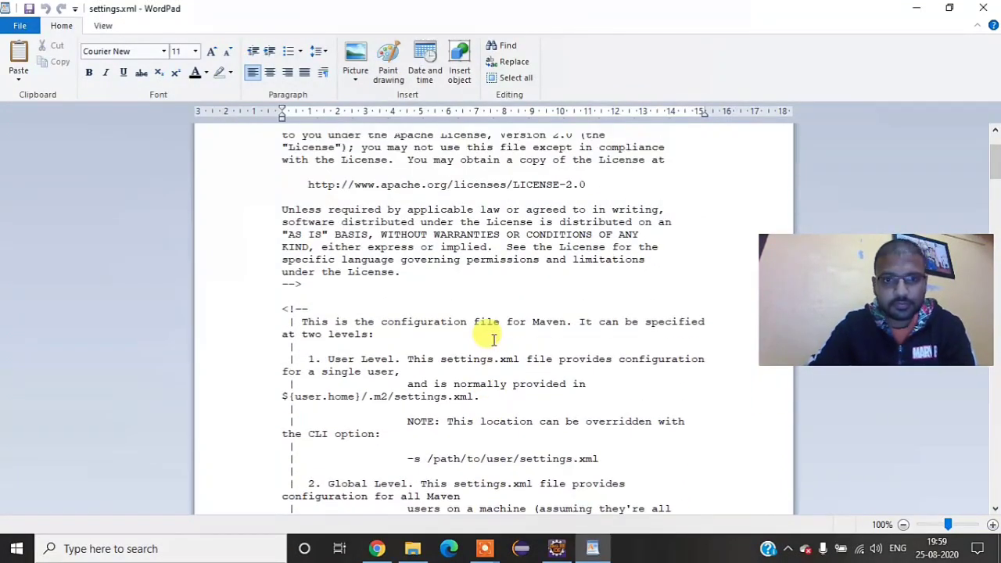
scroll(494, 338, up, 2)
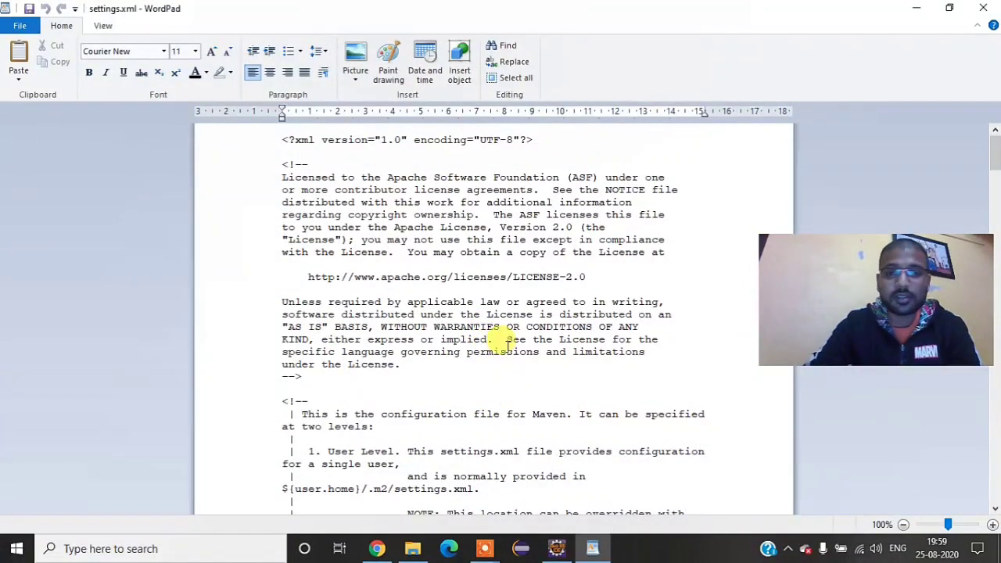
scroll(423, 357, down, 2)
click(983, 8)
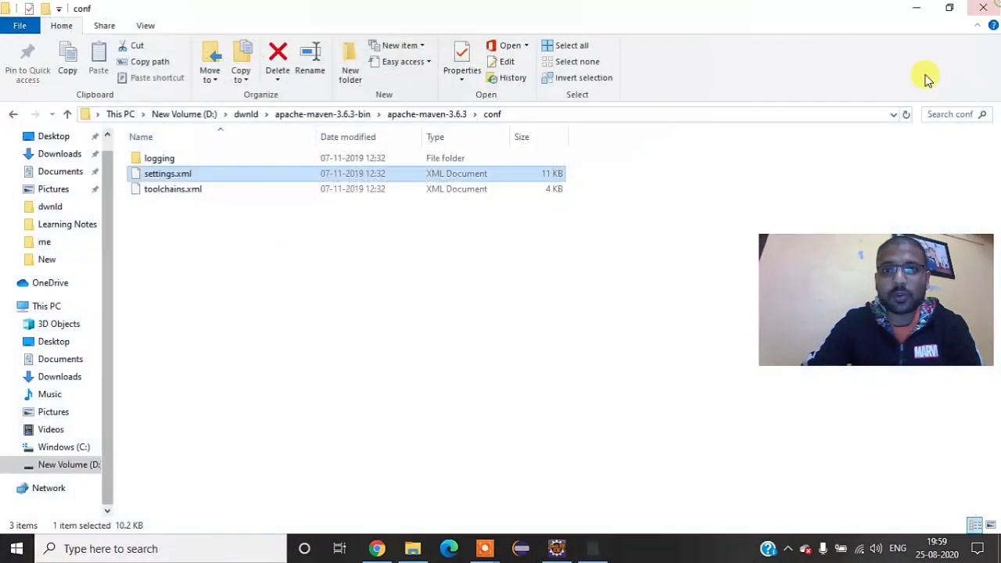
right_click(503, 290)
click(538, 348)
right_click(536, 352)
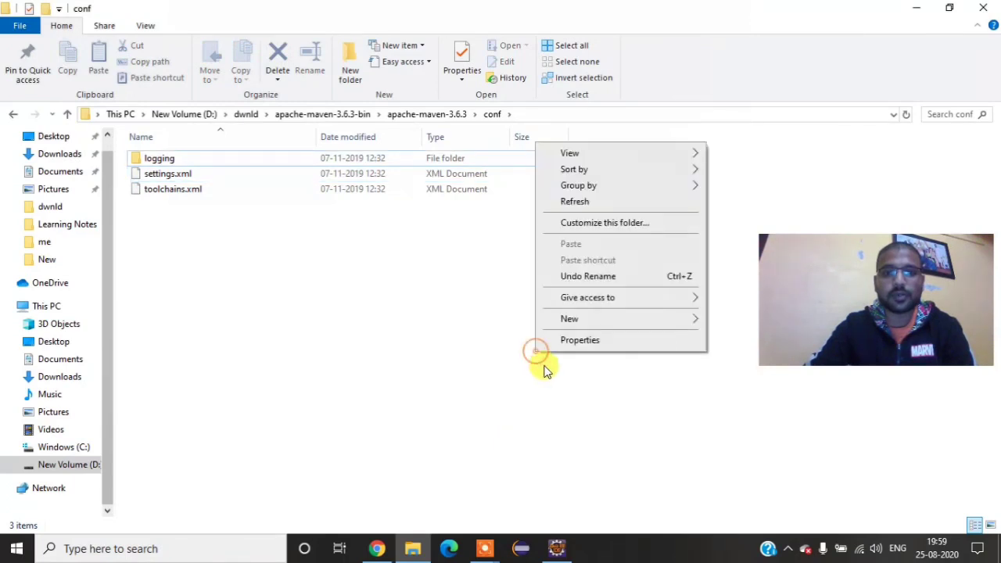
click(594, 204)
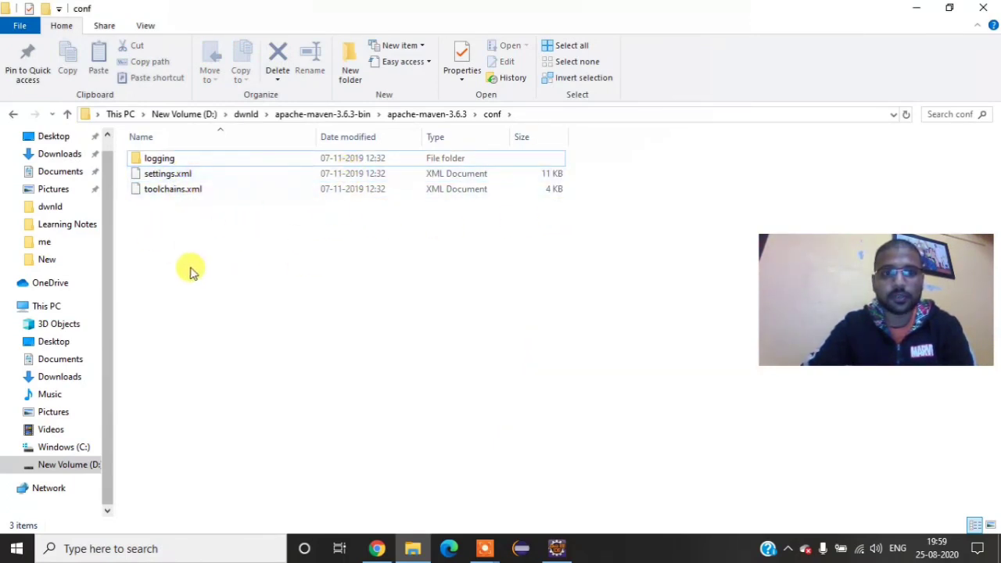
Step: Switch to Eclipse, reopen the Maven User Settings page in the preferences to check the settings file paths, and apply the settings
click(556, 547)
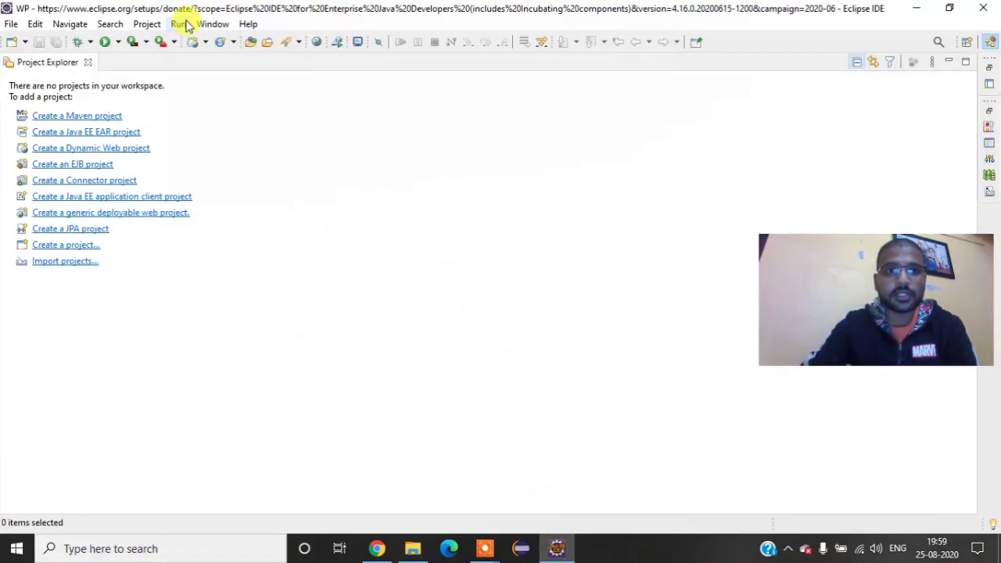
click(210, 25)
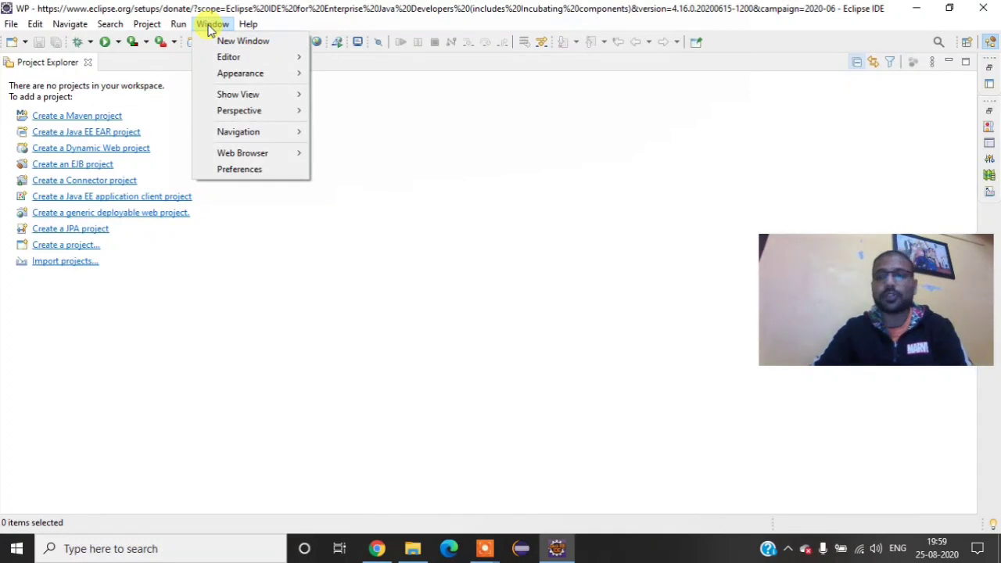
click(237, 170)
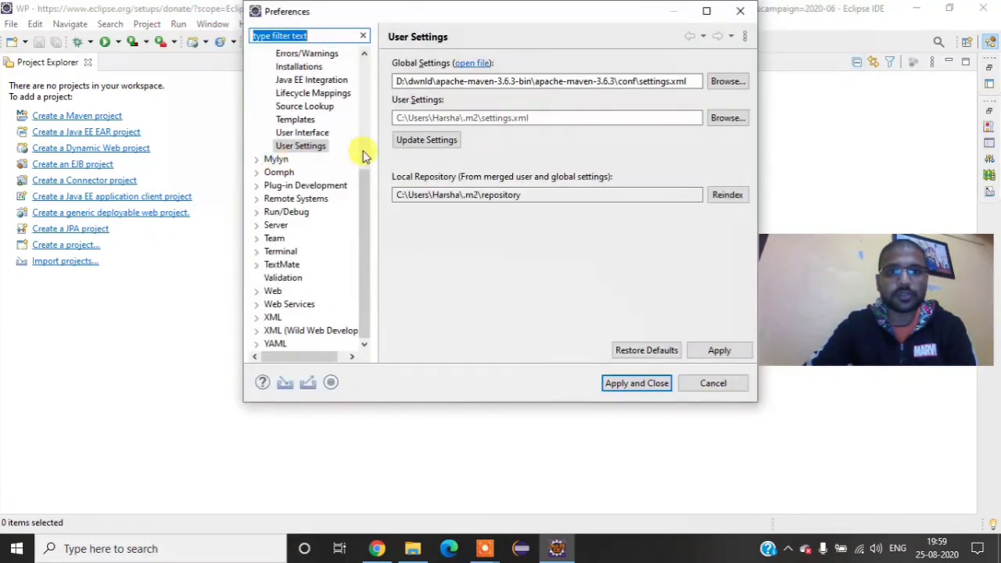
scroll(286, 86, up, 2)
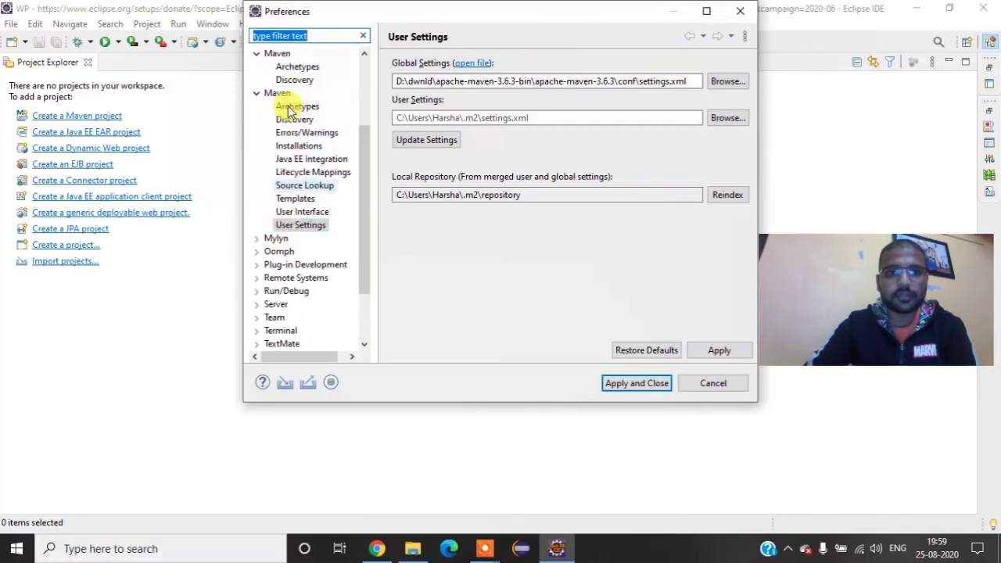
click(300, 224)
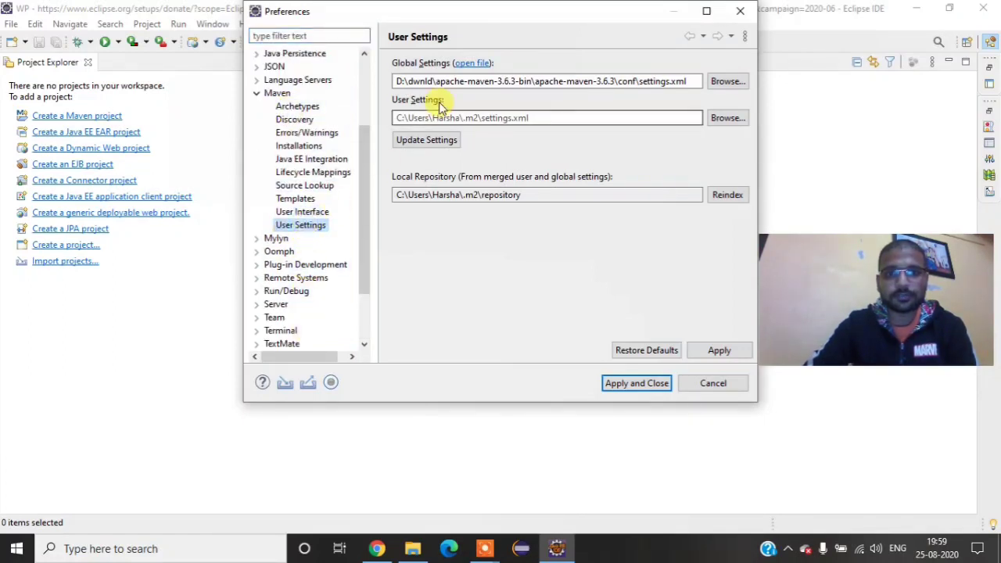
click(706, 351)
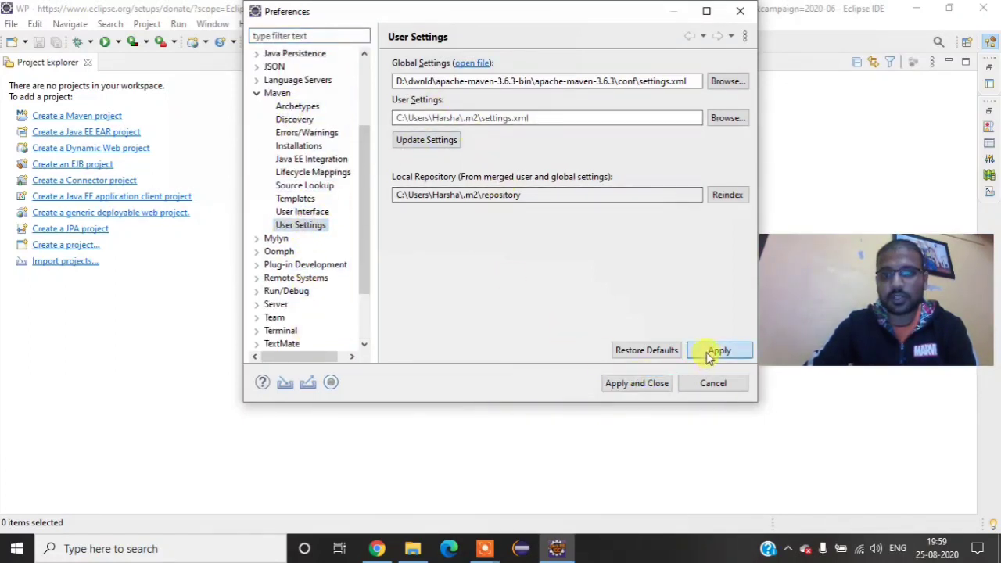
Step: Apply the Maven User Settings and close the preferences
click(630, 383)
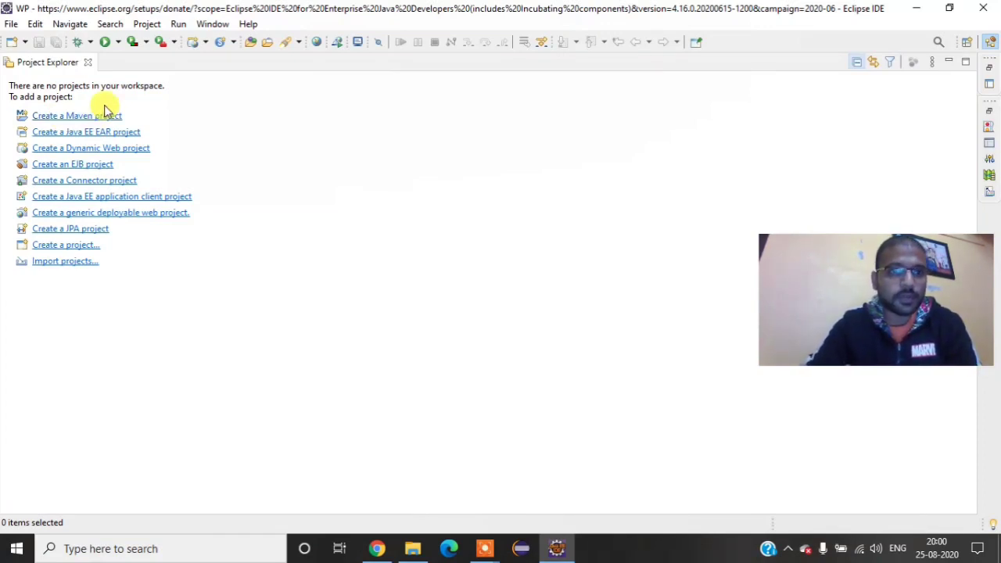
click(73, 117)
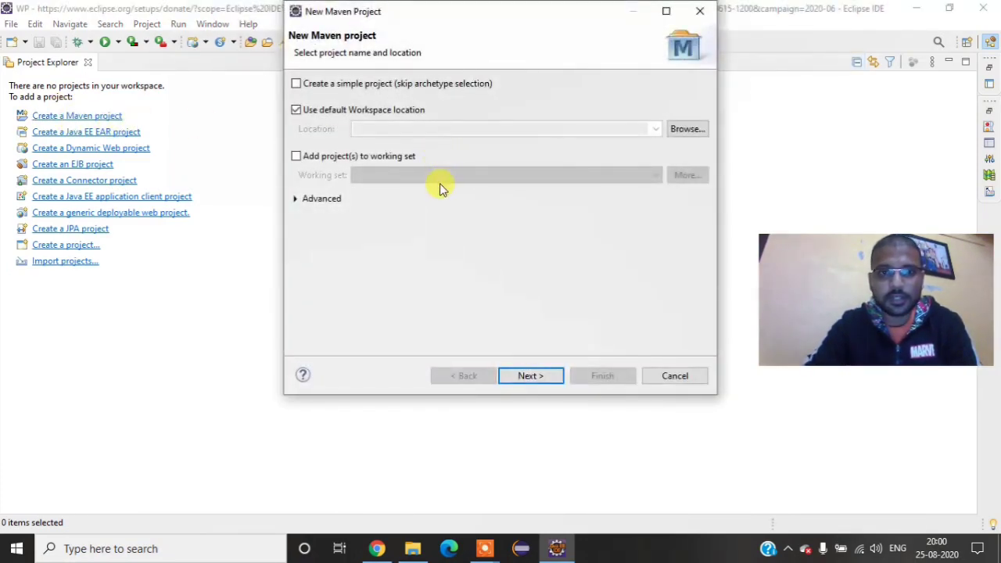
click(531, 376)
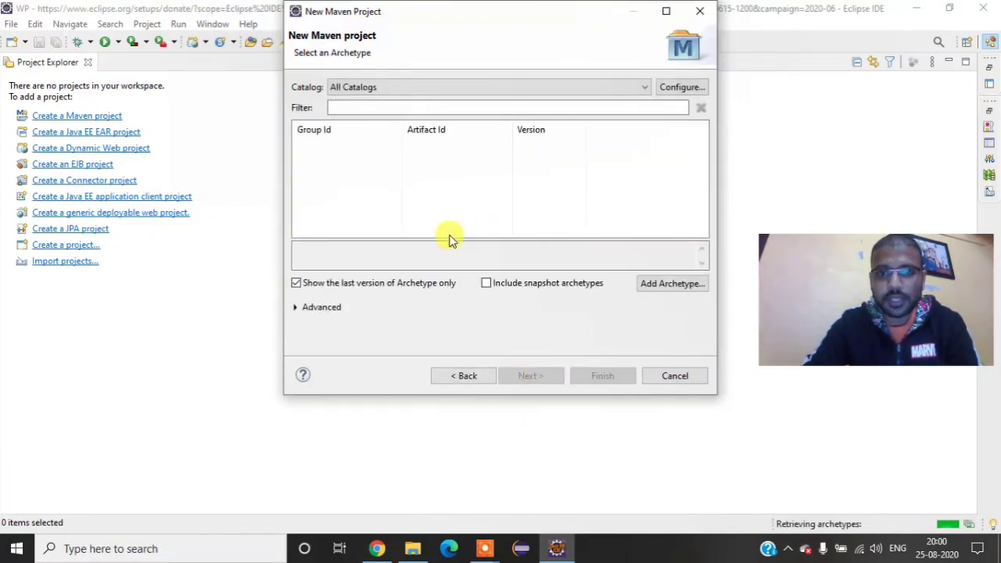
click(965, 526)
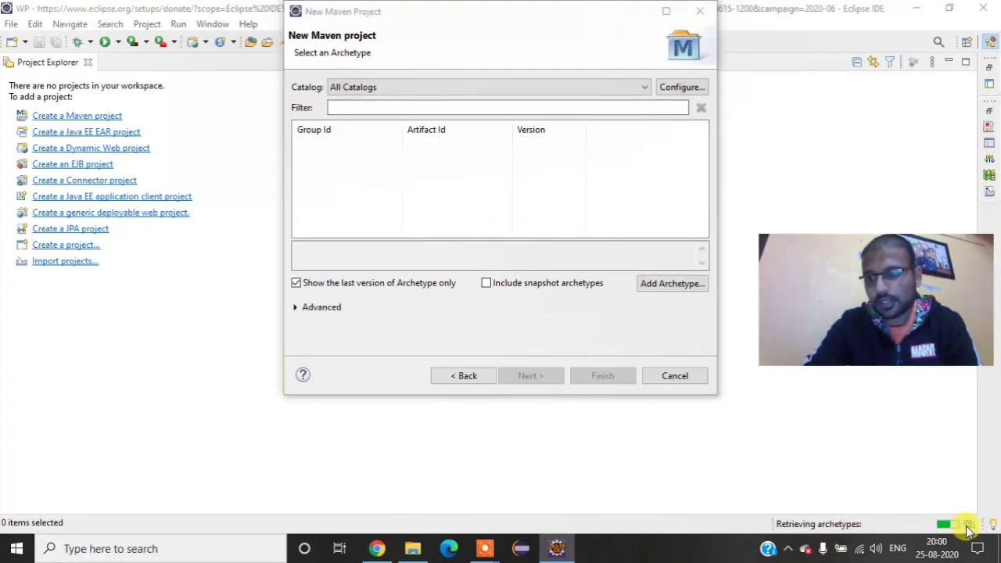
click(965, 526)
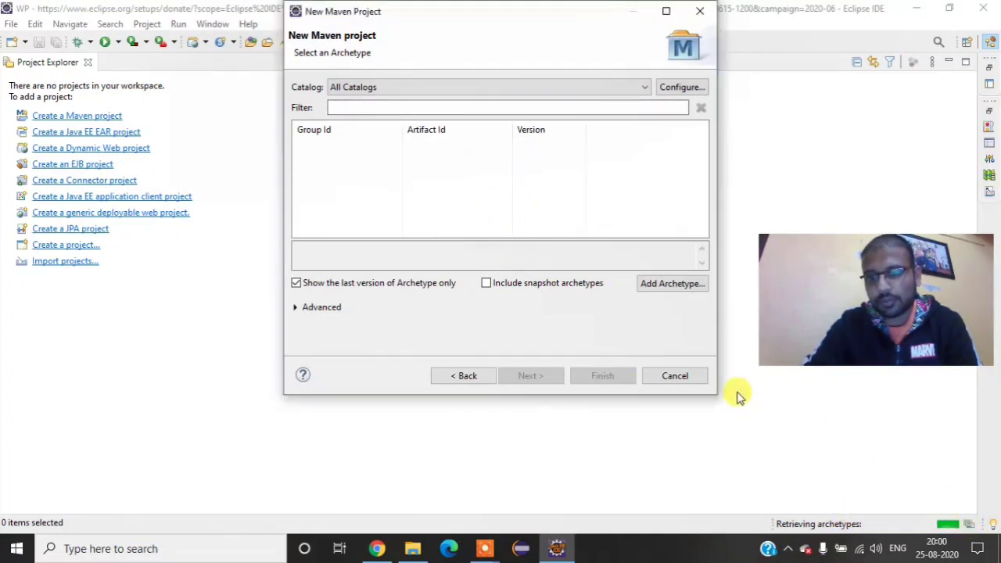
click(668, 379)
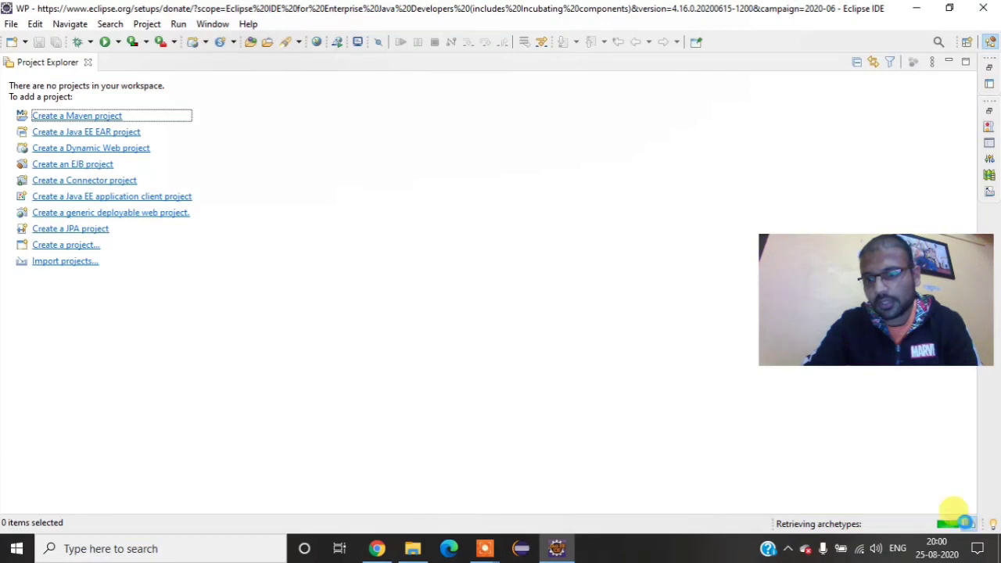
click(966, 525)
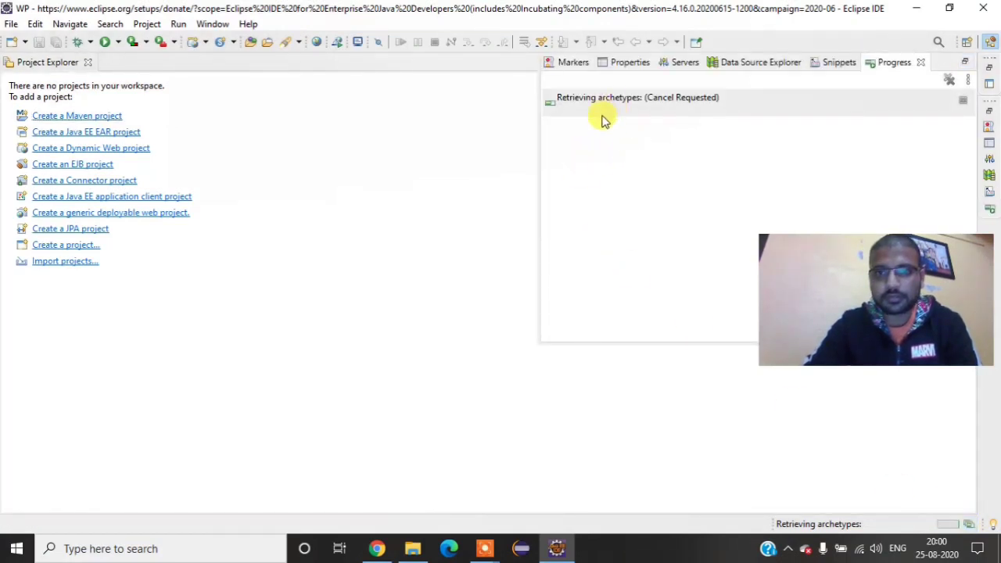
Step: Start a new Maven project in the default workspace location and proceed to the archetype selection
click(66, 116)
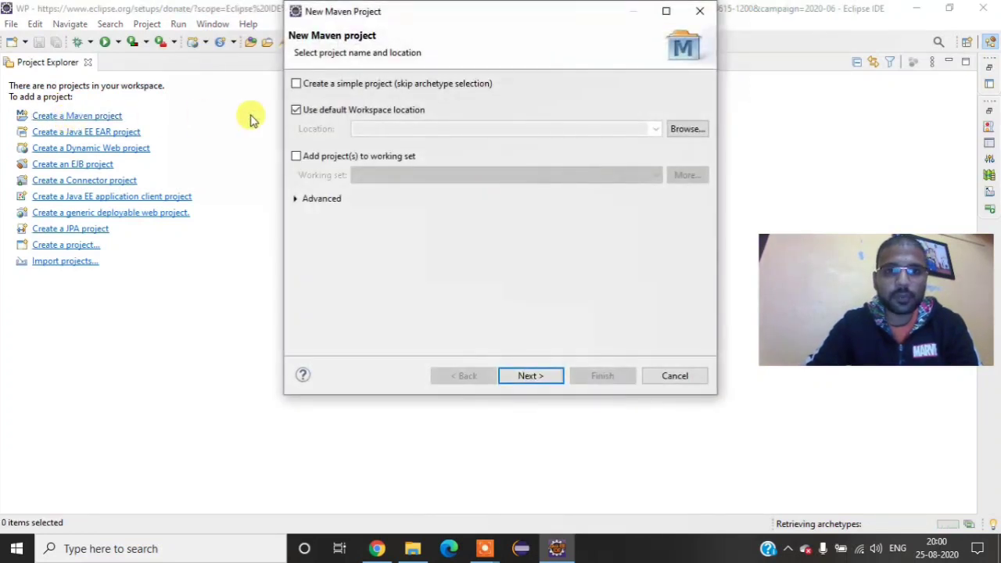
click(544, 378)
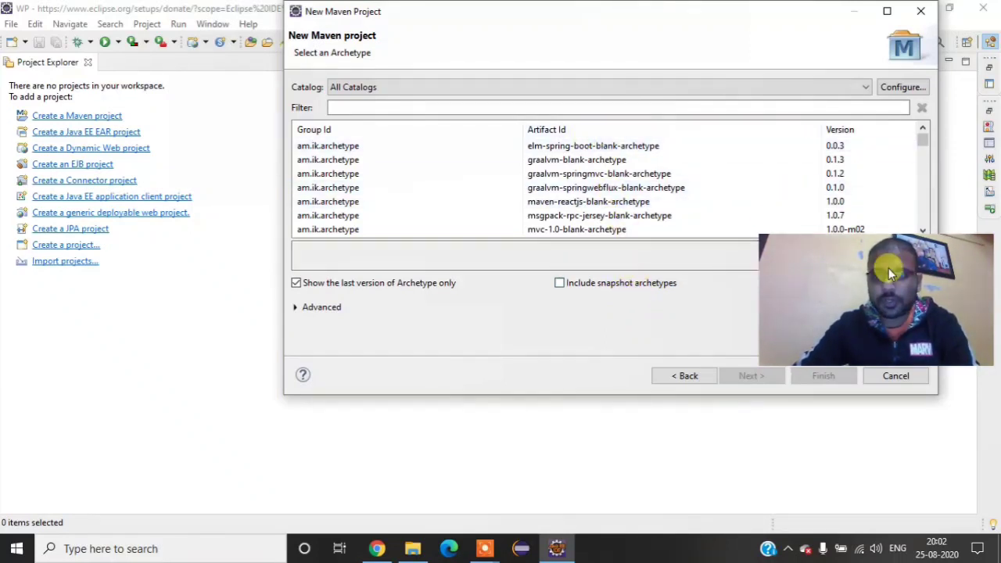
drag(770, 26, 551, 46)
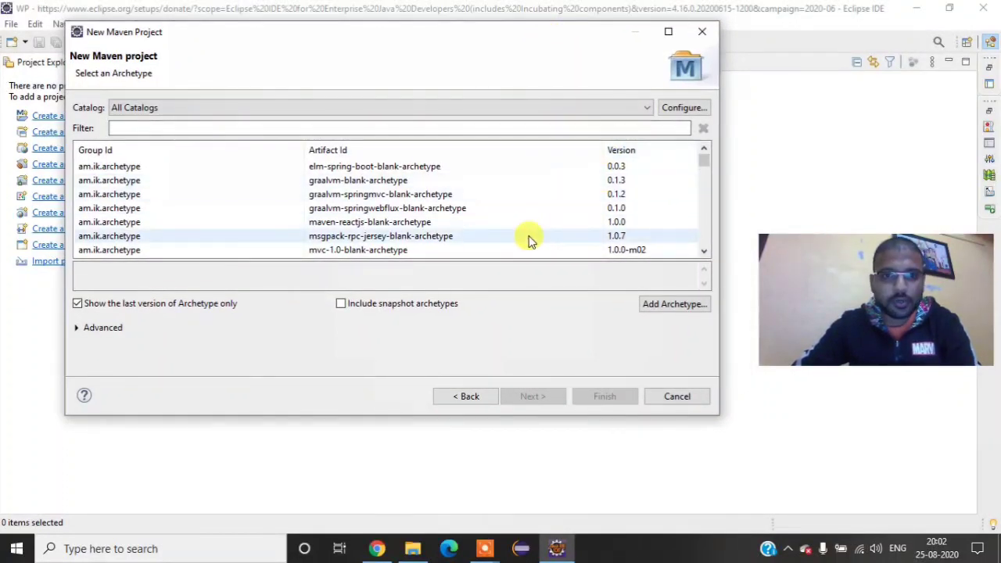
Step: Browse the list of Maven archetypes available from all catalogs
scroll(528, 238, down, 12)
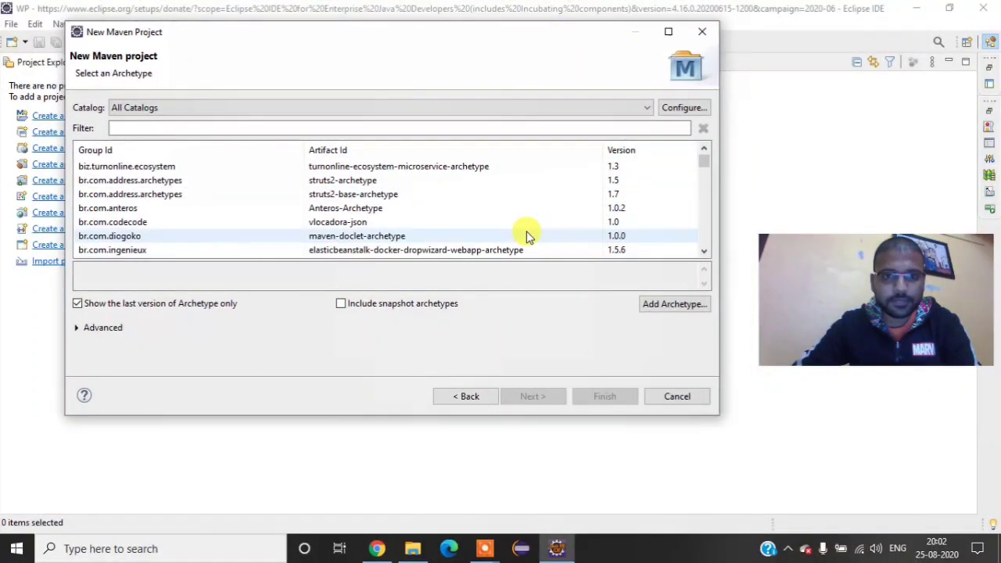
scroll(492, 211, down, 2)
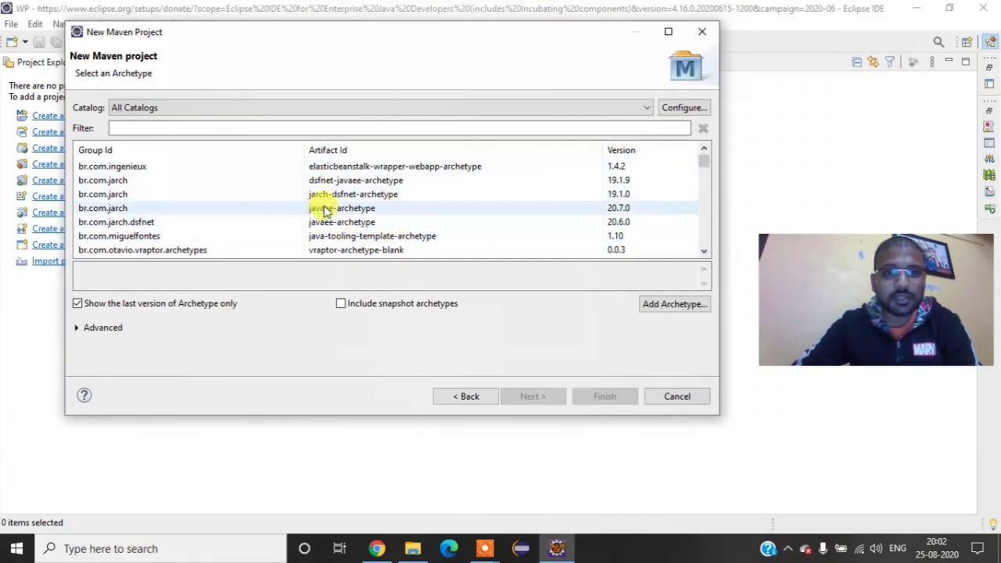
scroll(327, 211, down, 2)
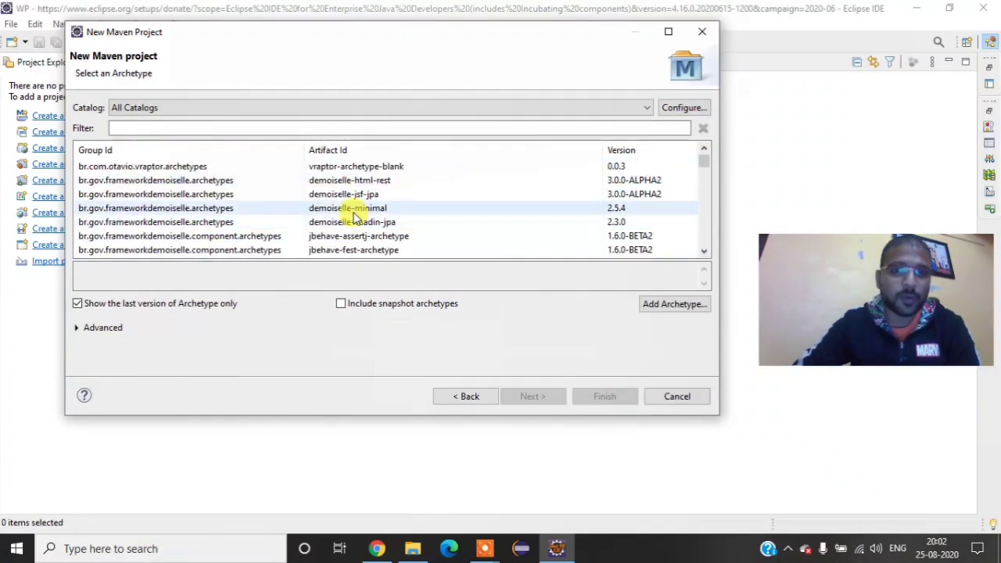
scroll(354, 217, down, 8)
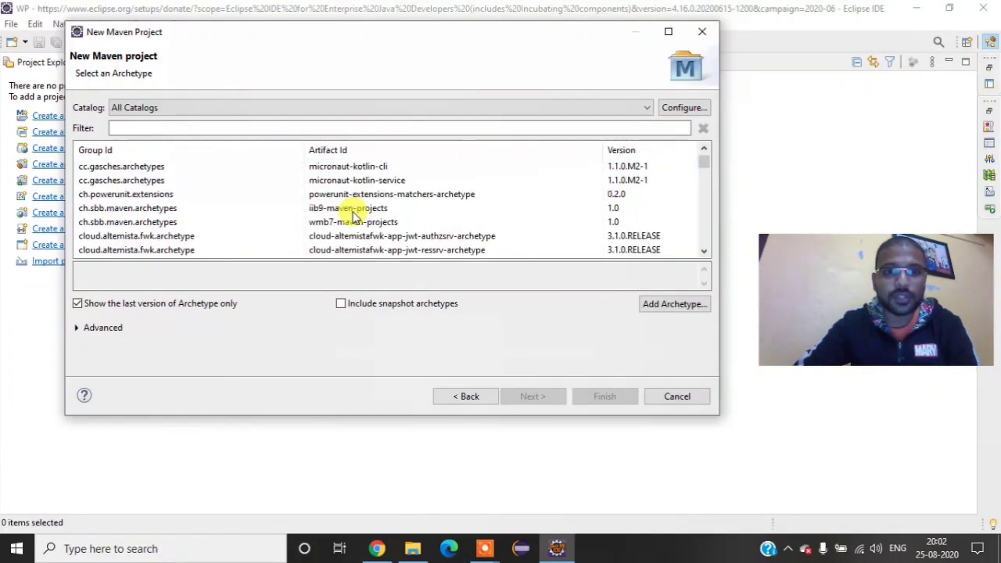
scroll(353, 217, down, 6)
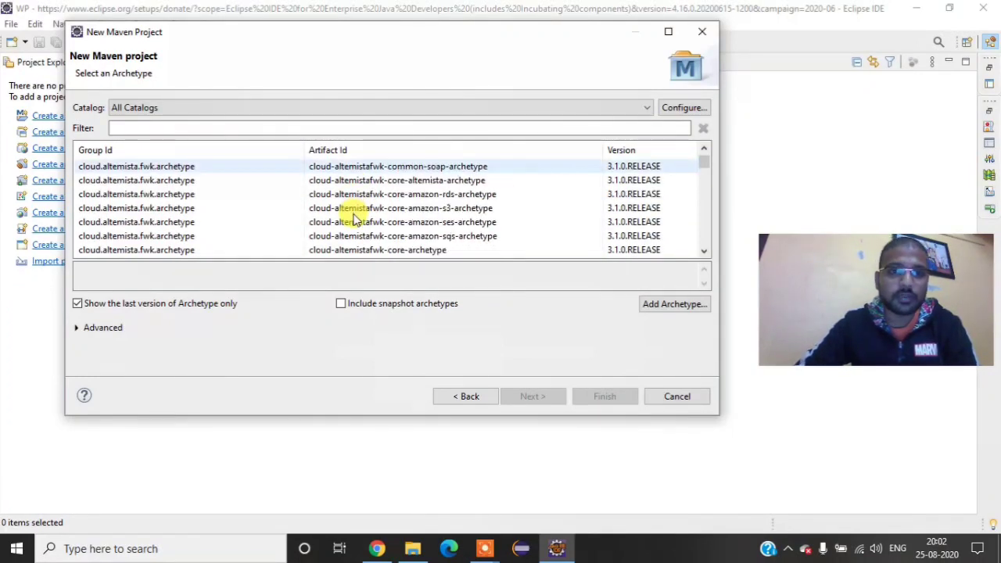
scroll(353, 217, down, 8)
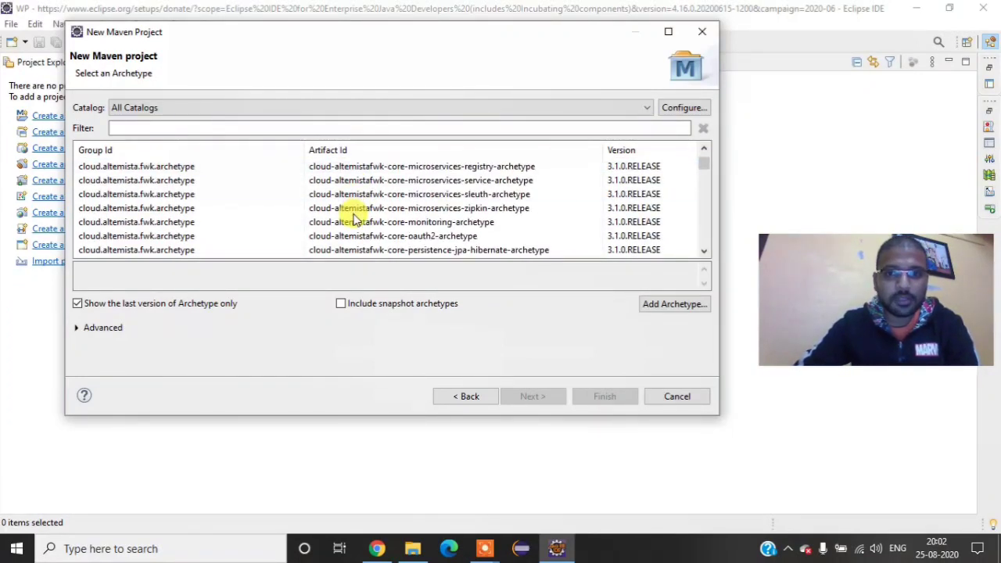
scroll(354, 217, down, 2)
Step: Filter the archetypes by "quick" and look through the matching quickstart archetypes
click(354, 128)
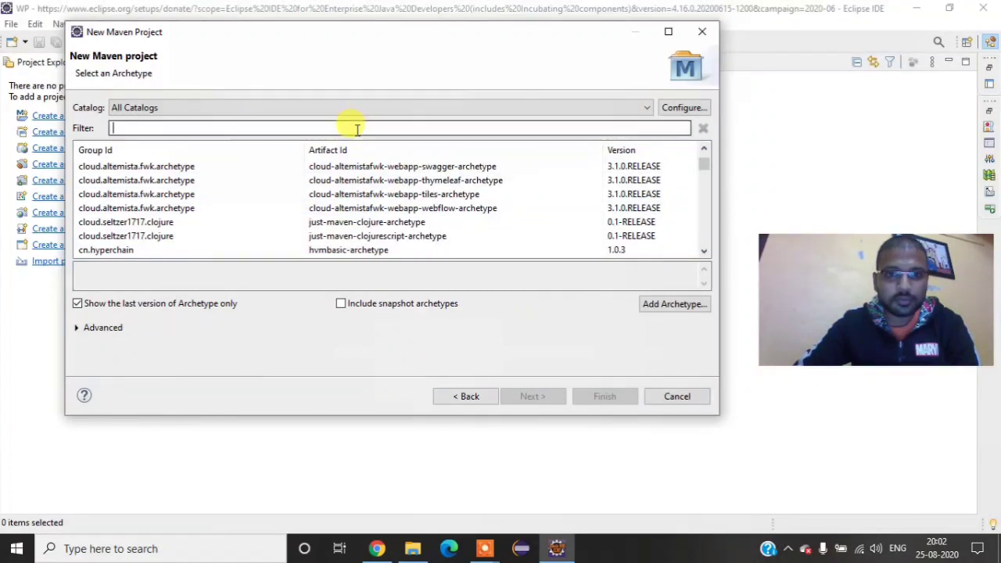
text(q)
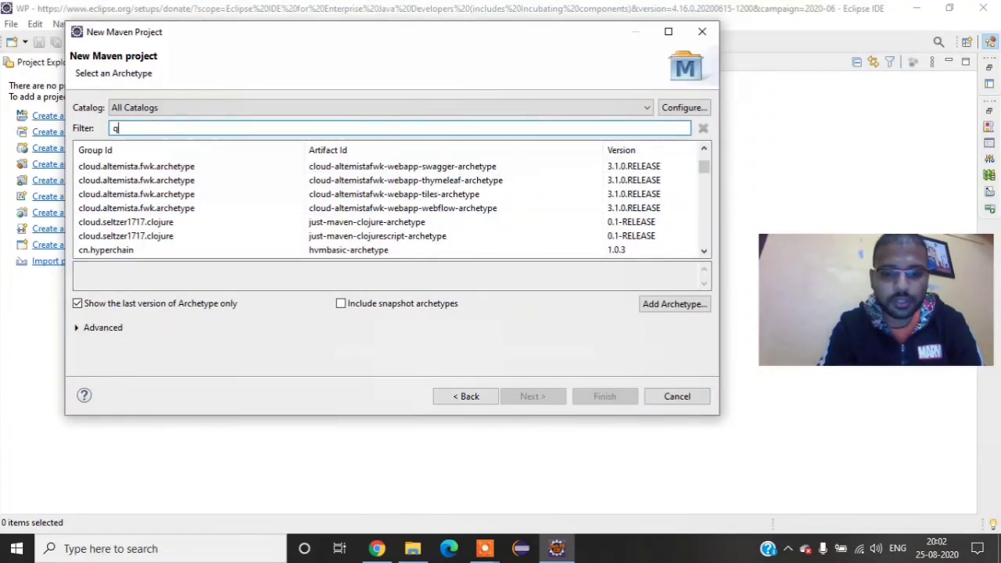
text(uick)
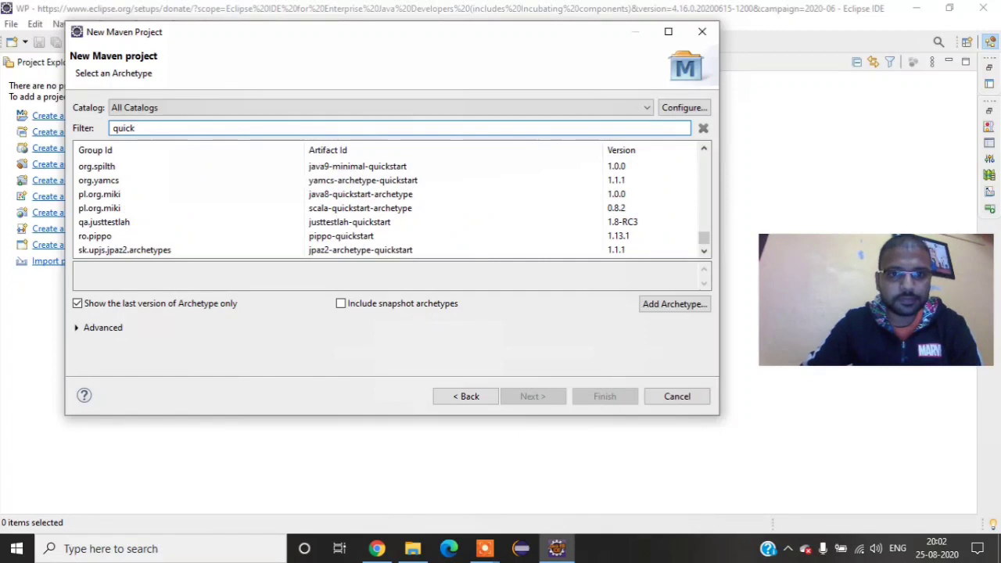
scroll(398, 180, down, 1)
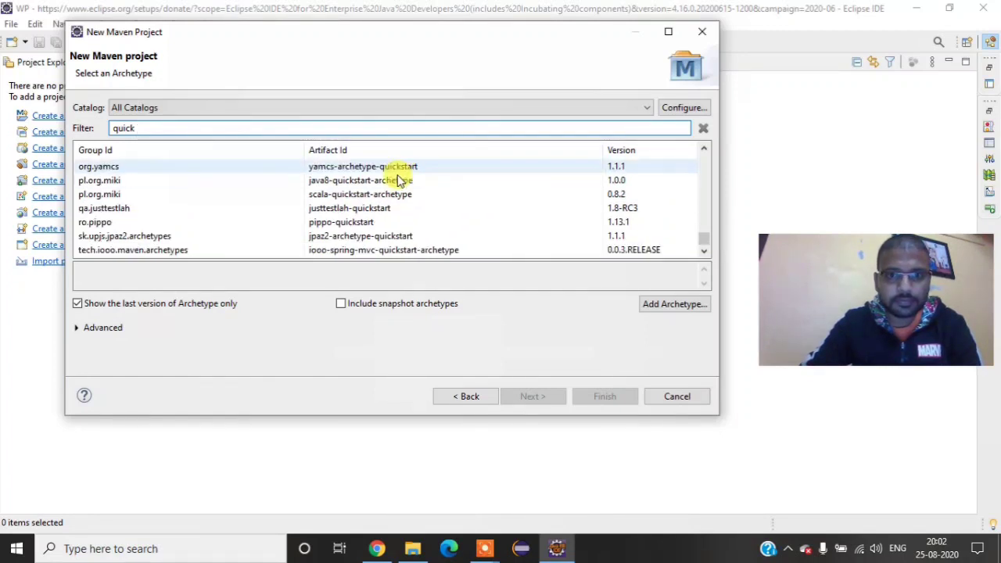
scroll(399, 180, up, 9)
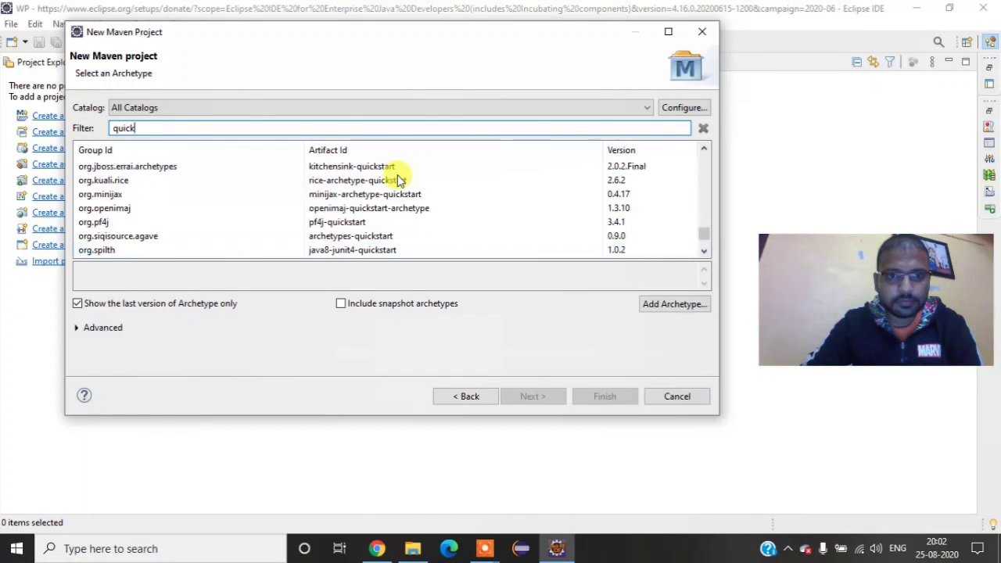
scroll(399, 180, up, 6)
scroll(398, 180, up, 15)
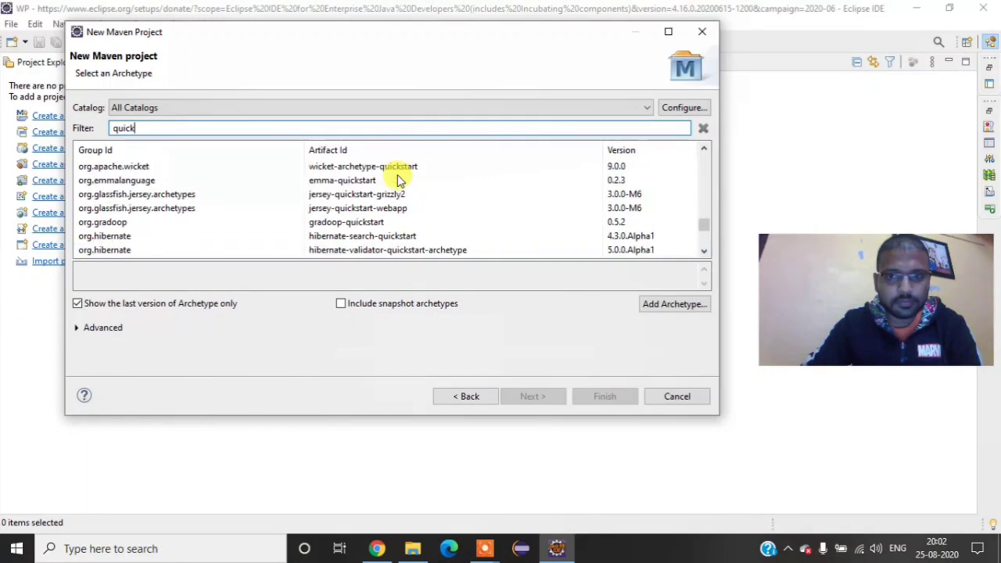
scroll(398, 179, up, 10)
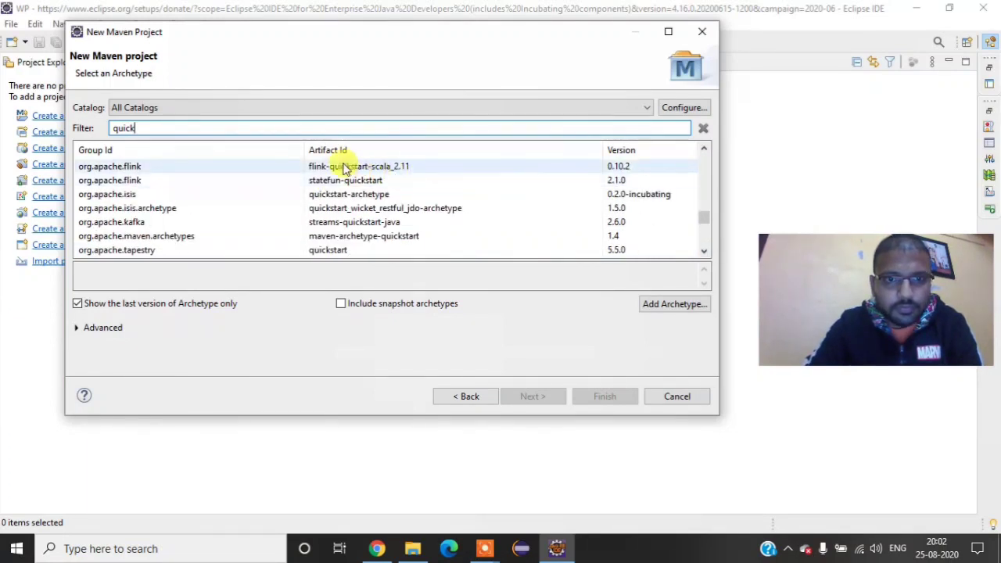
scroll(344, 168, up, 6)
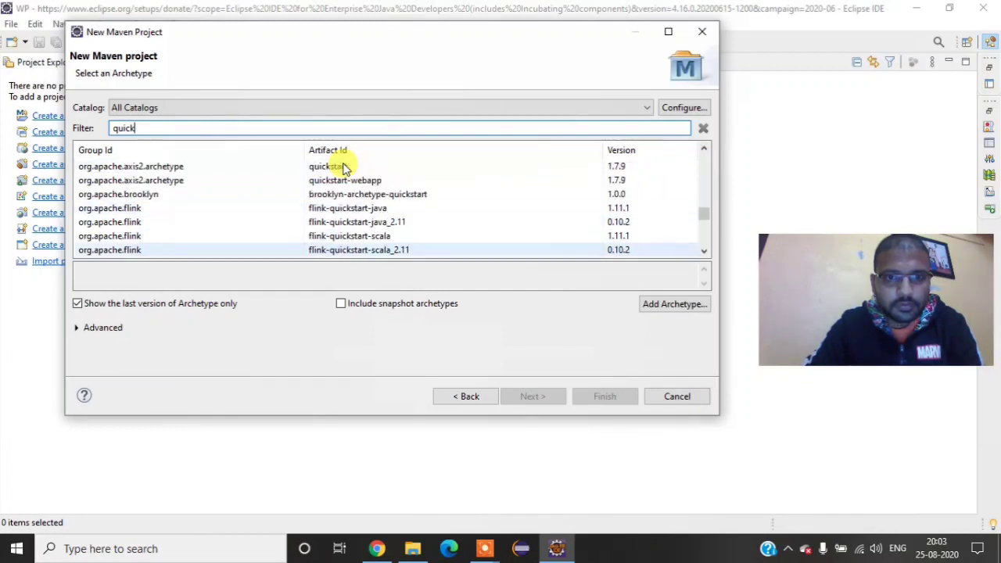
scroll(344, 169, up, 10)
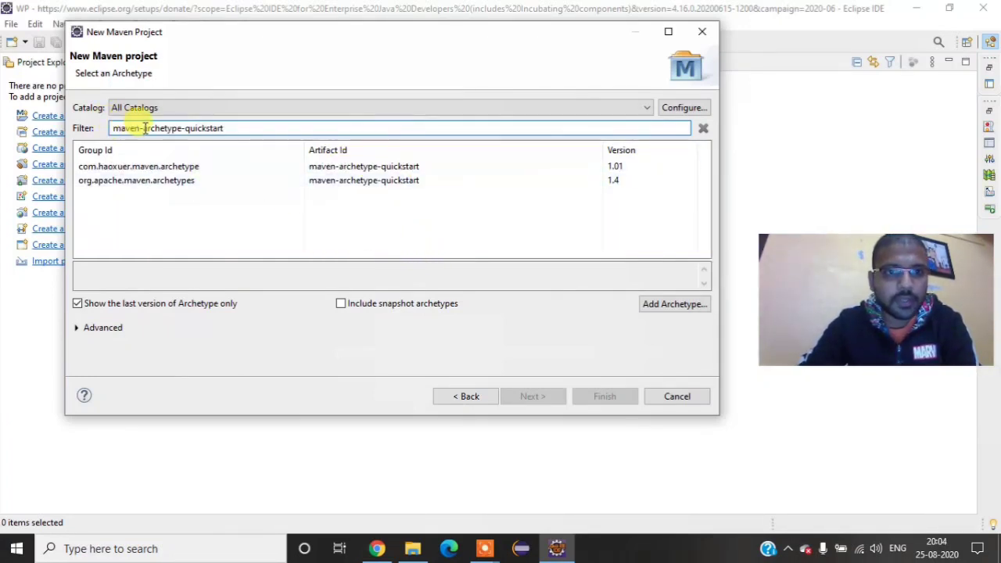
Step: Create the Maven project from the org.apache.maven.archetypes maven-archetype-quickstart 1.4 archetype, with Sample as both group ID and artifact ID
click(110, 183)
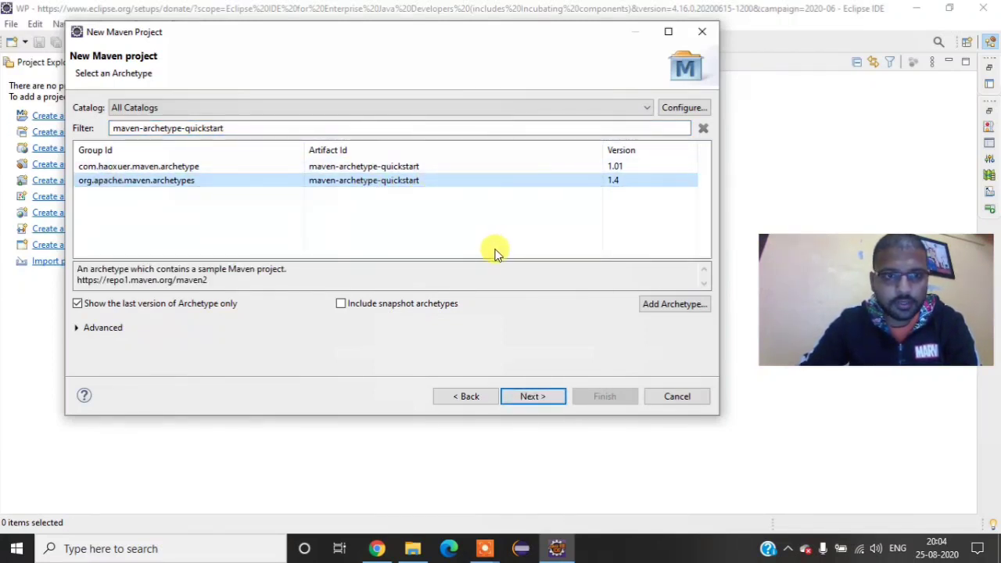
click(554, 400)
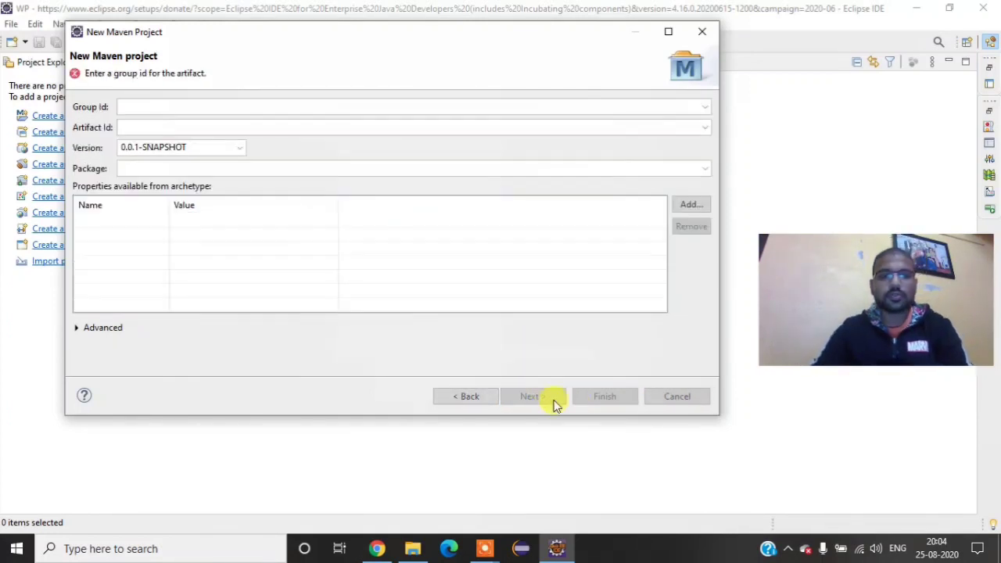
click(176, 106)
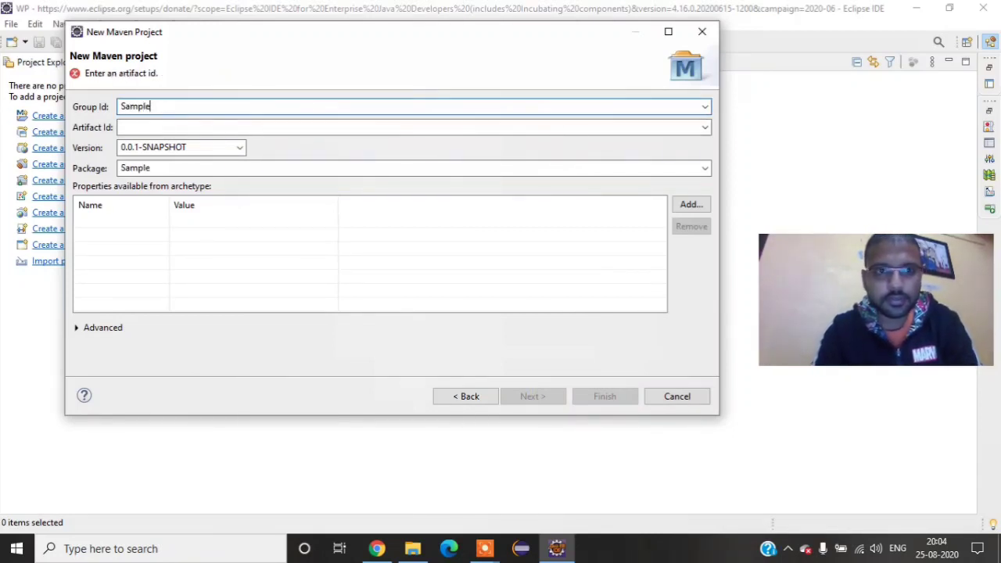
key(Tab)
text(Samp)
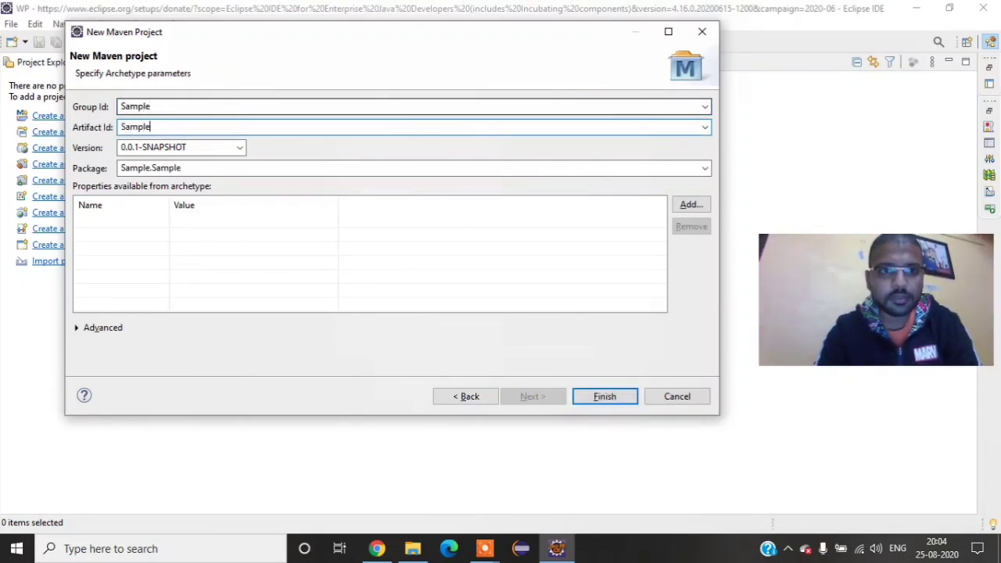
click(603, 397)
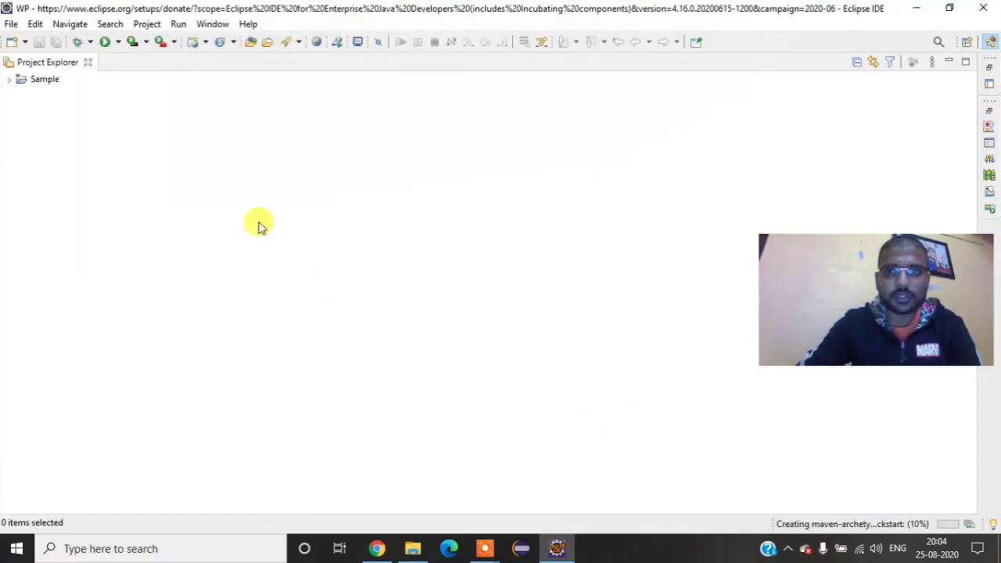
Step: Check the progress of the project creation, and expand the Sample project with its src/main/java and src/test/java folders
click(9, 80)
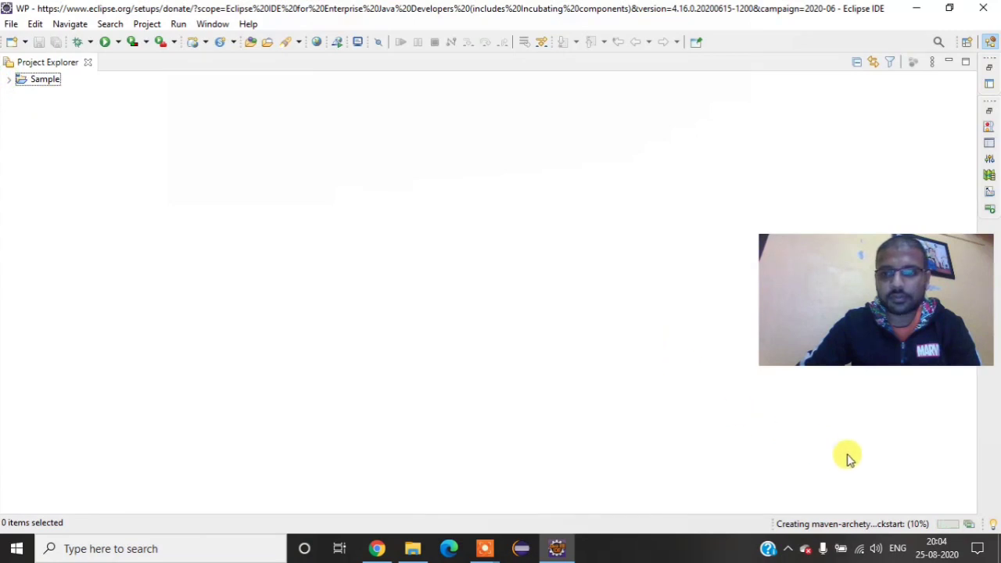
click(969, 524)
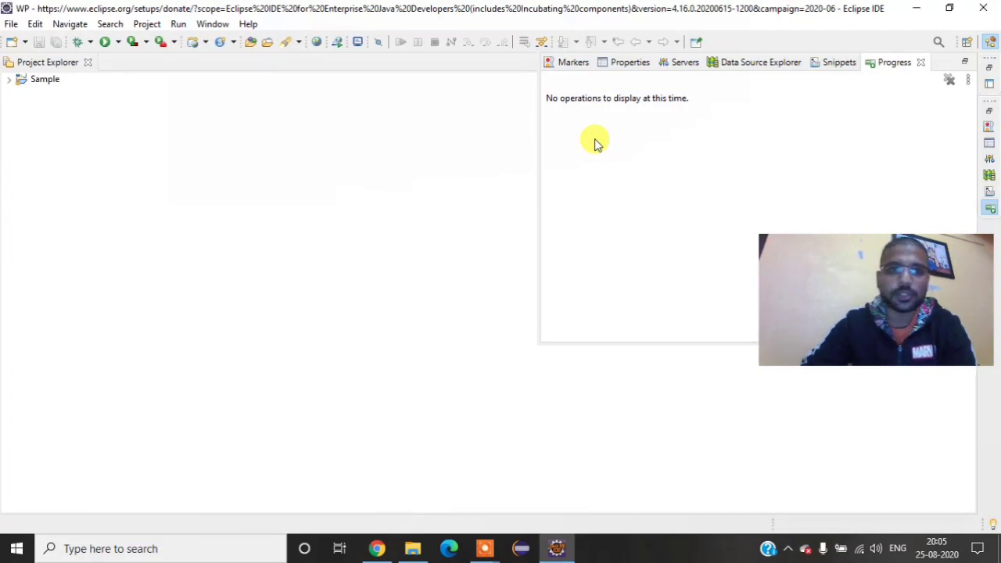
click(11, 81)
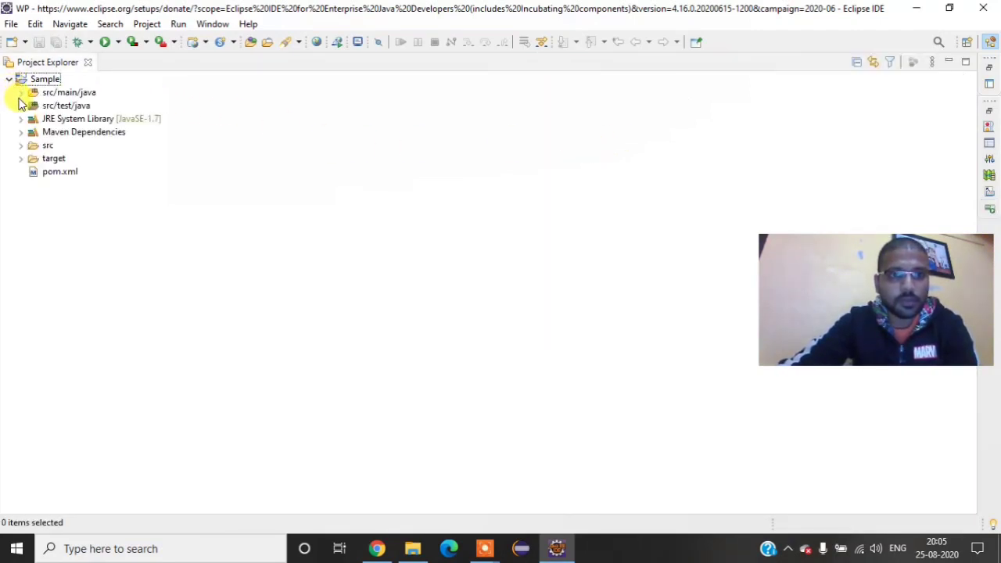
click(22, 93)
click(21, 93)
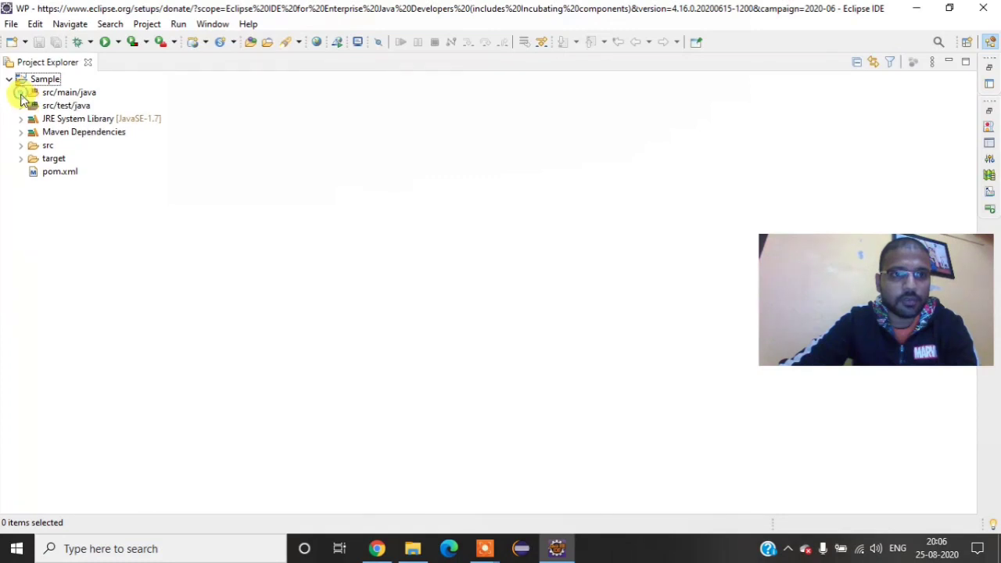
click(22, 107)
click(21, 94)
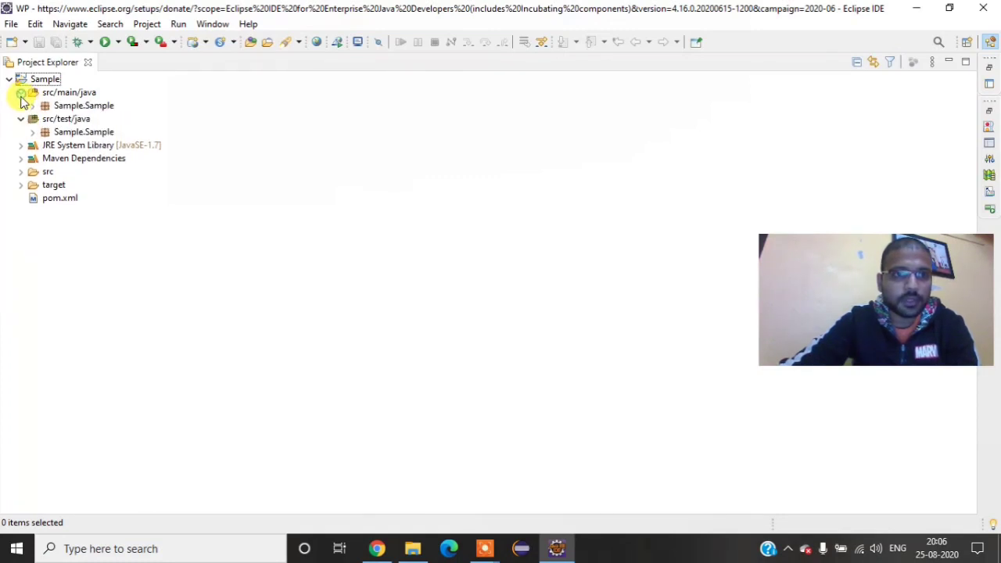
Step: Collapse both source folders, then expand src/main/java and its Sample.Sample package to view the contents
click(22, 119)
click(22, 93)
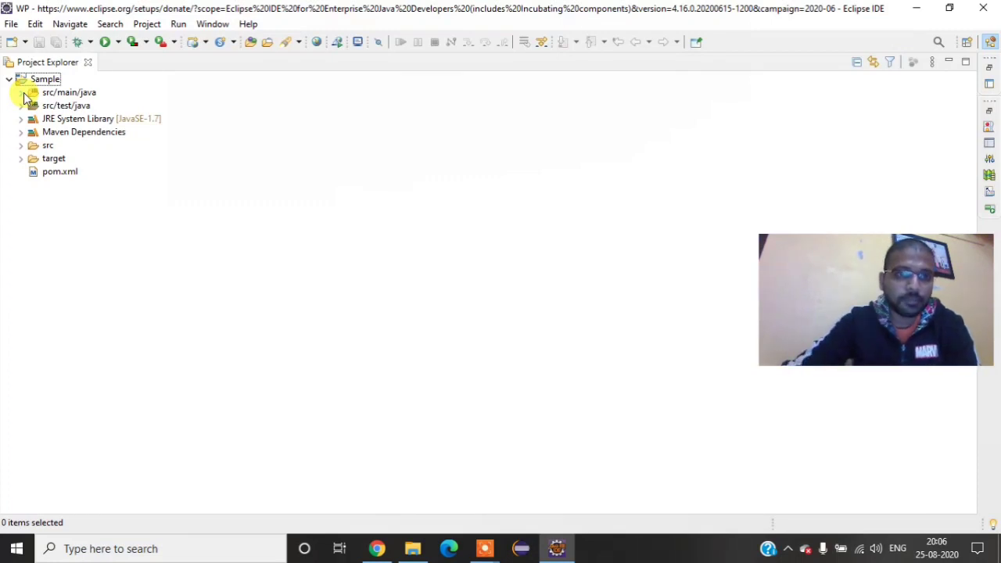
click(21, 92)
click(33, 106)
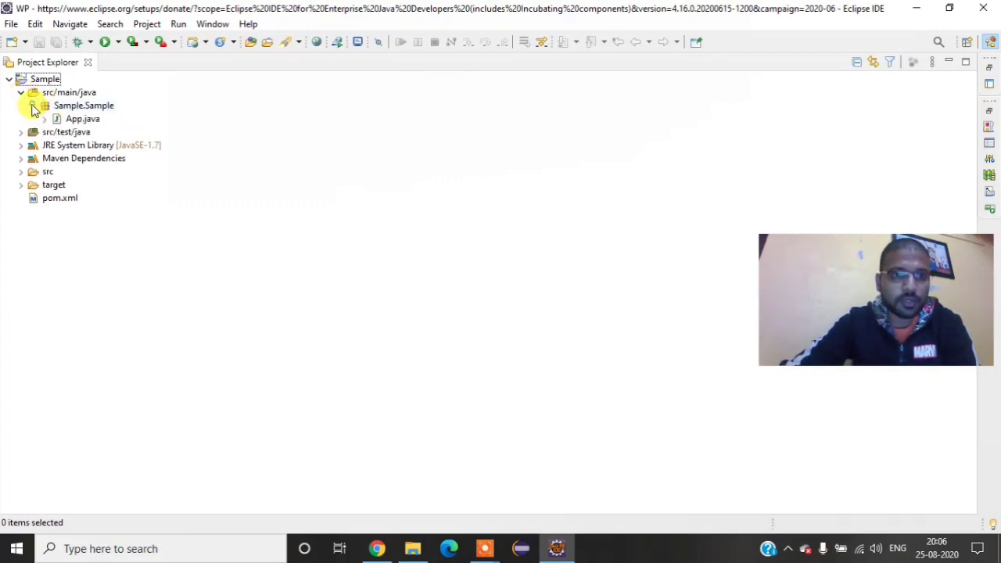
Step: Filter the new-item wizards for the Sample.Sample package by "test", and close the wizard selection without creating anything
click(86, 107)
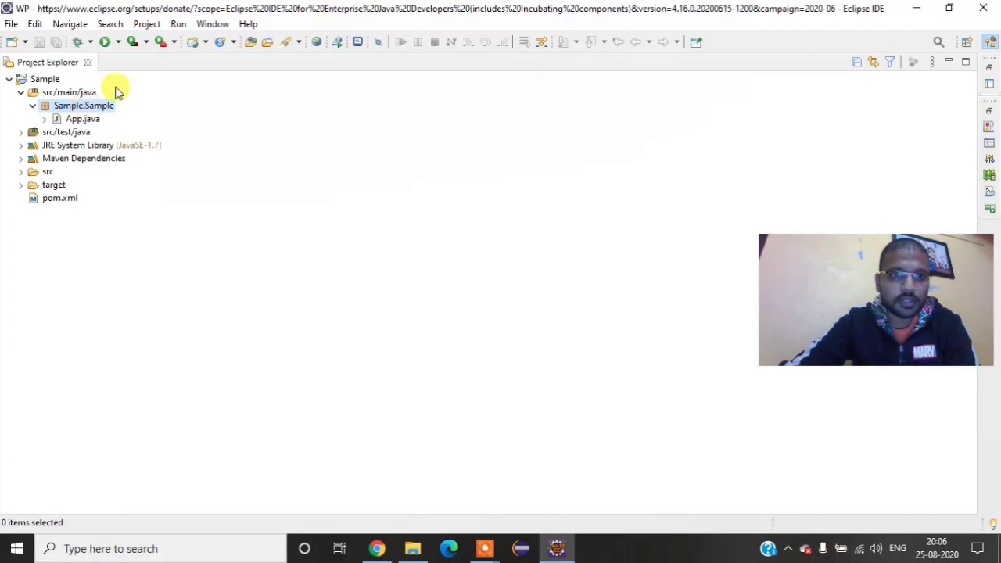
right_click(92, 106)
mouse_move(102, 84)
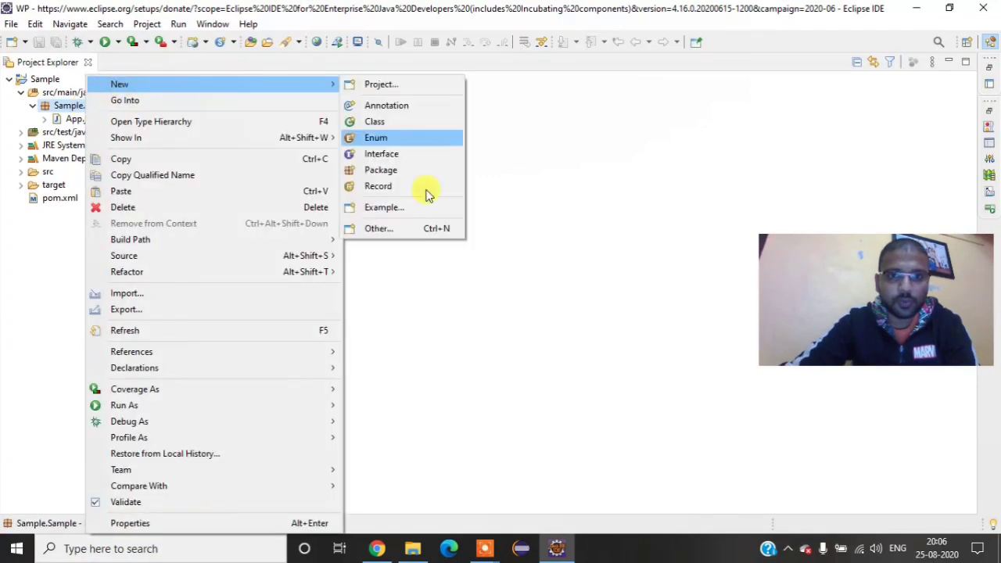
click(408, 227)
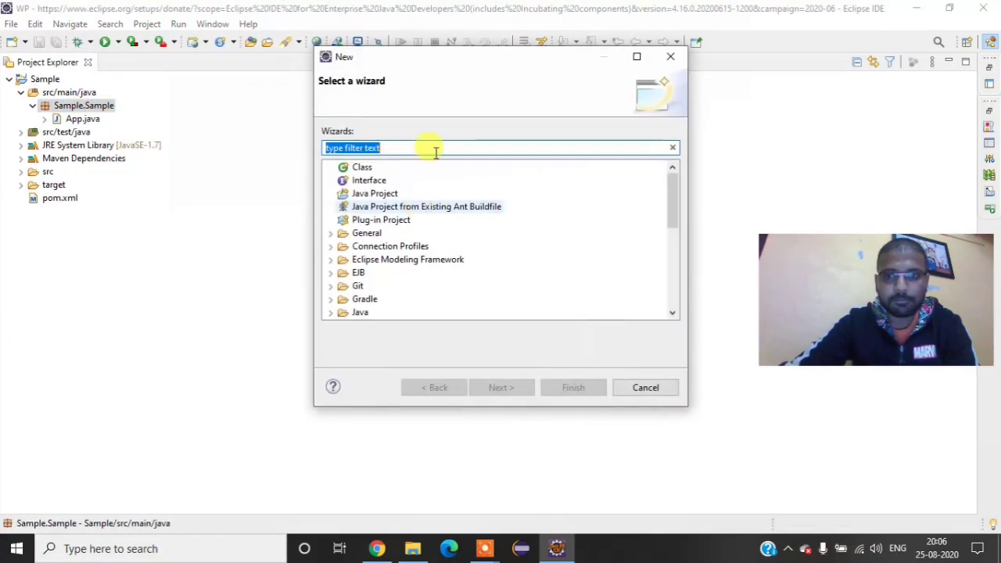
text(test)
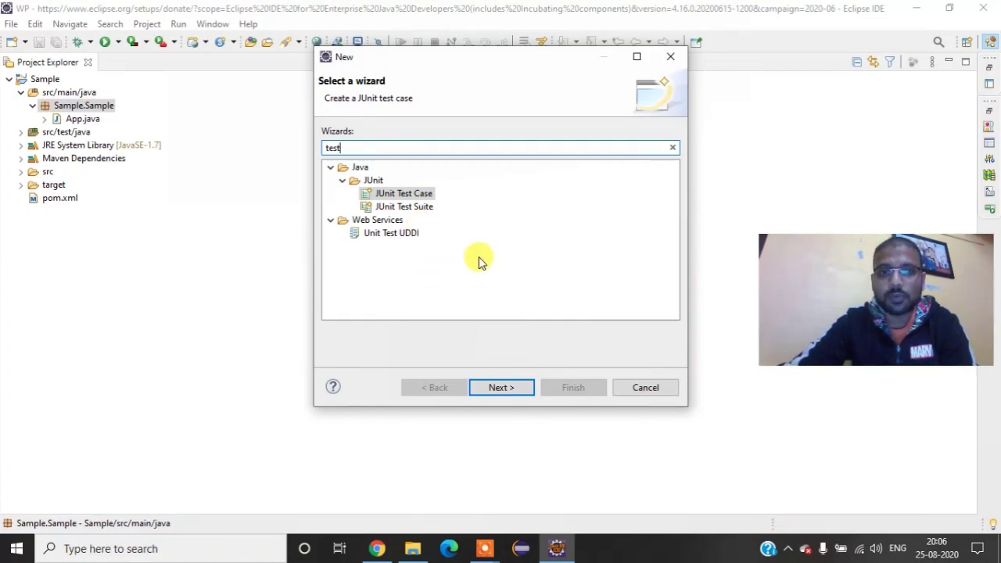
click(645, 388)
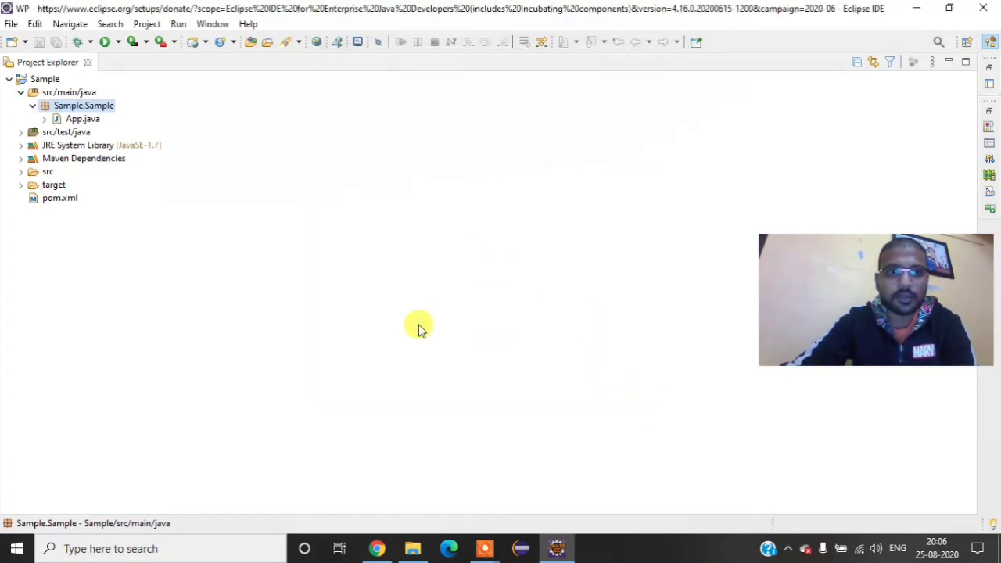
Step: Open the Sample project's pom.xml and look through its properties, dependencies and build plugins
click(61, 200)
click(59, 197)
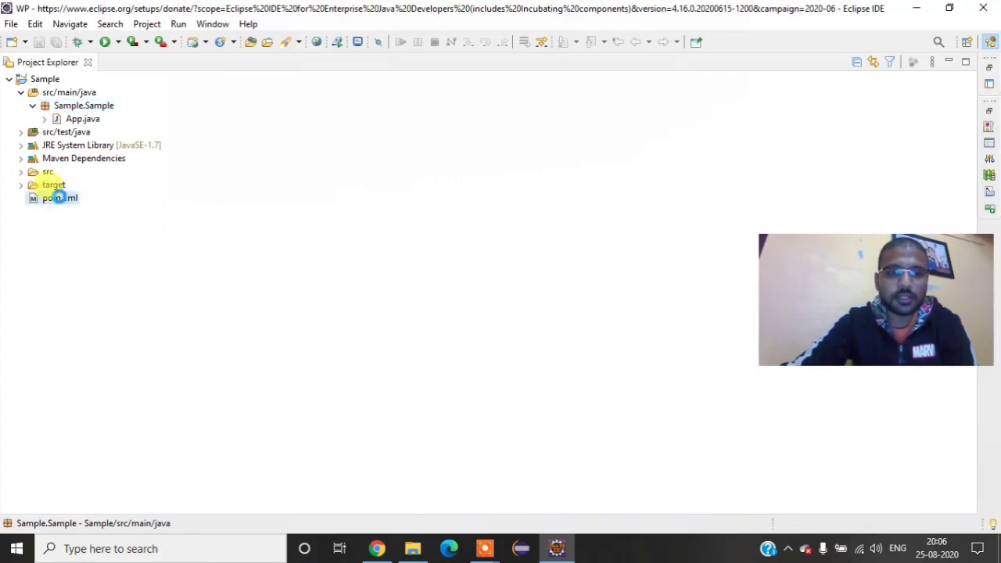
double_click(60, 198)
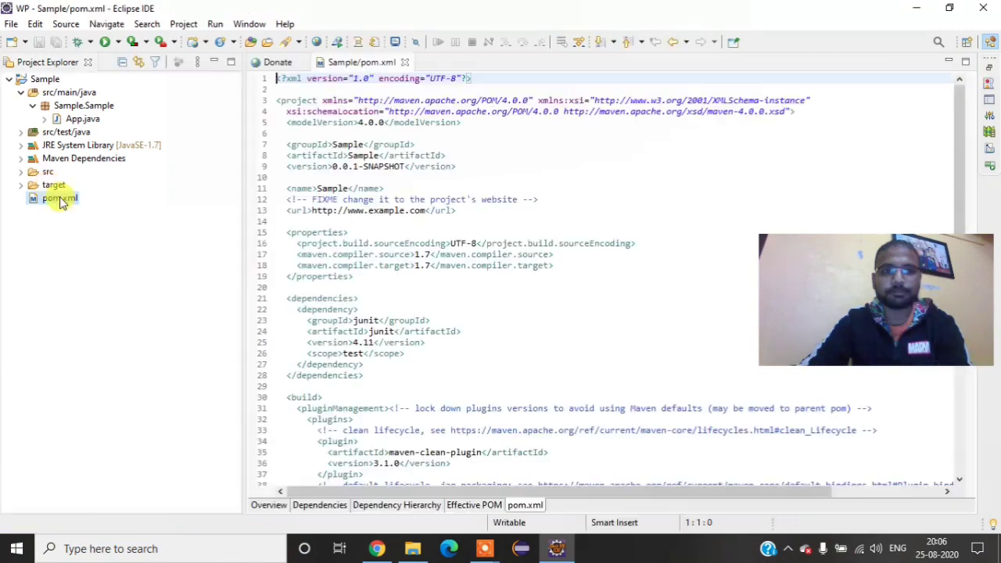
click(479, 383)
scroll(479, 381, down, 4)
scroll(479, 382, up, 4)
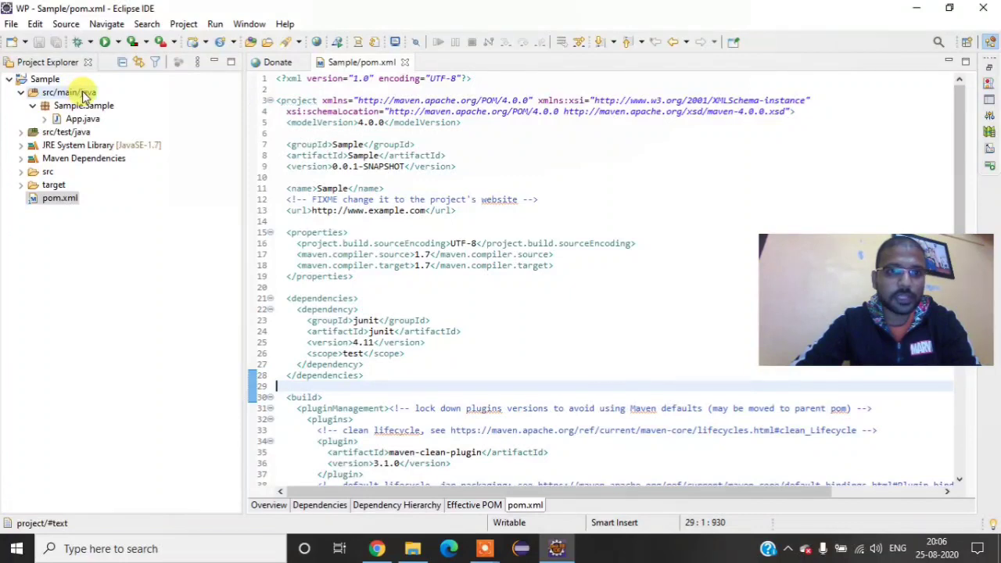
click(263, 26)
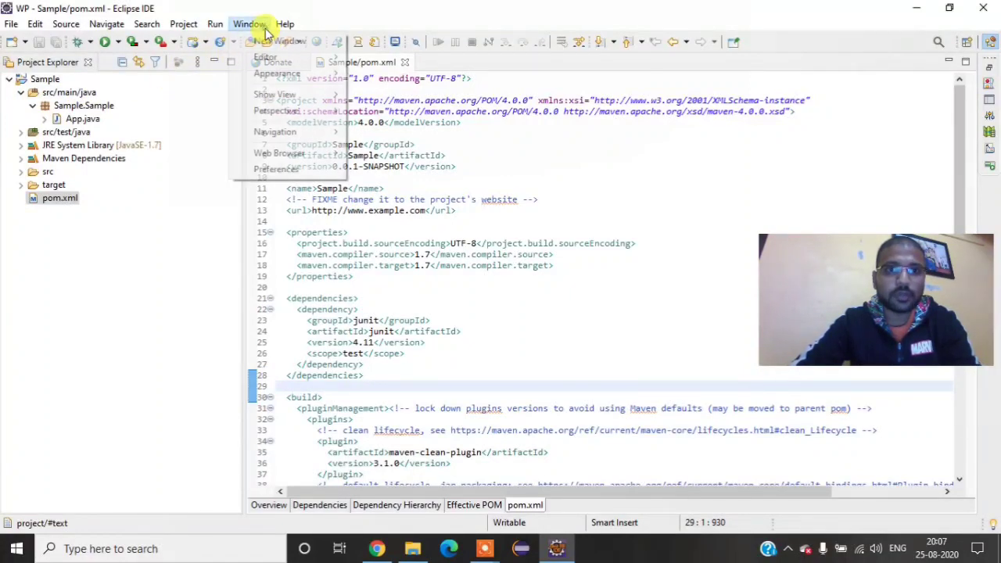
click(269, 169)
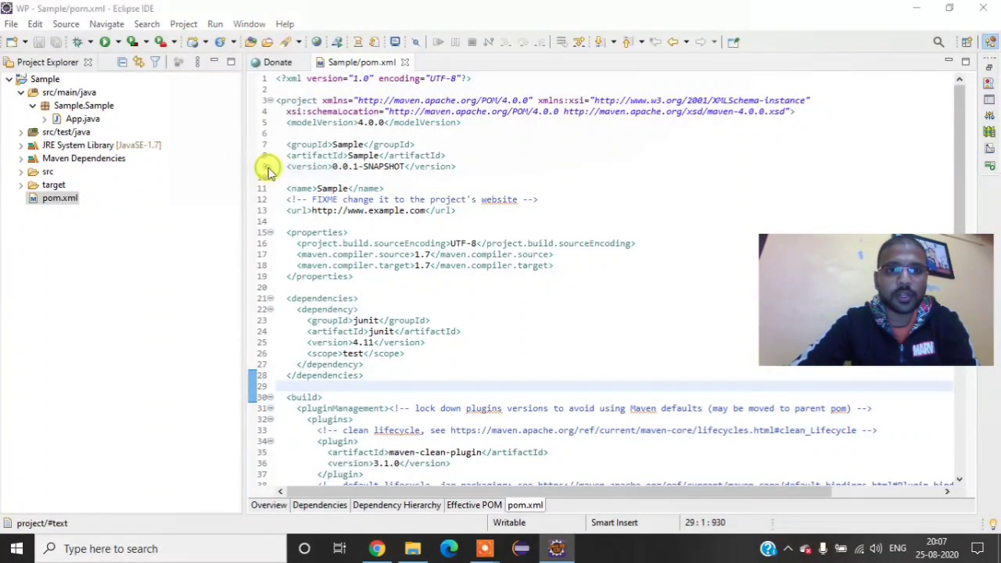
click(739, 11)
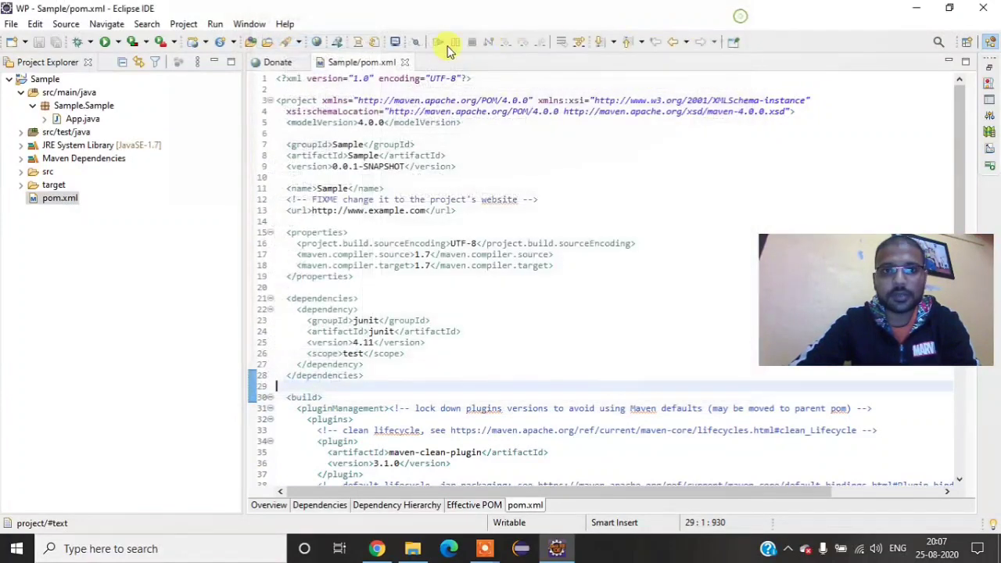
Step: Open the Eclipse Marketplace
click(285, 23)
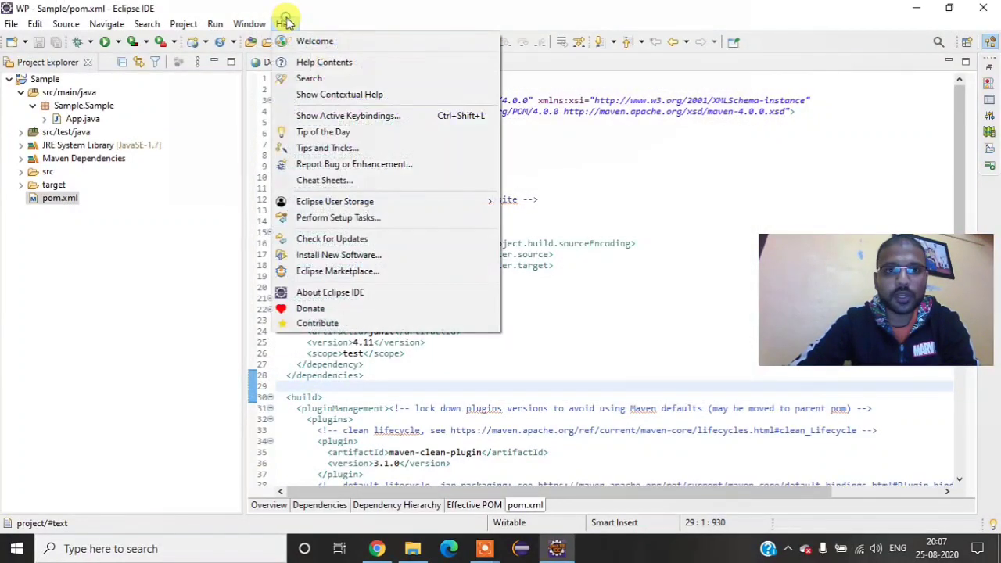
click(344, 269)
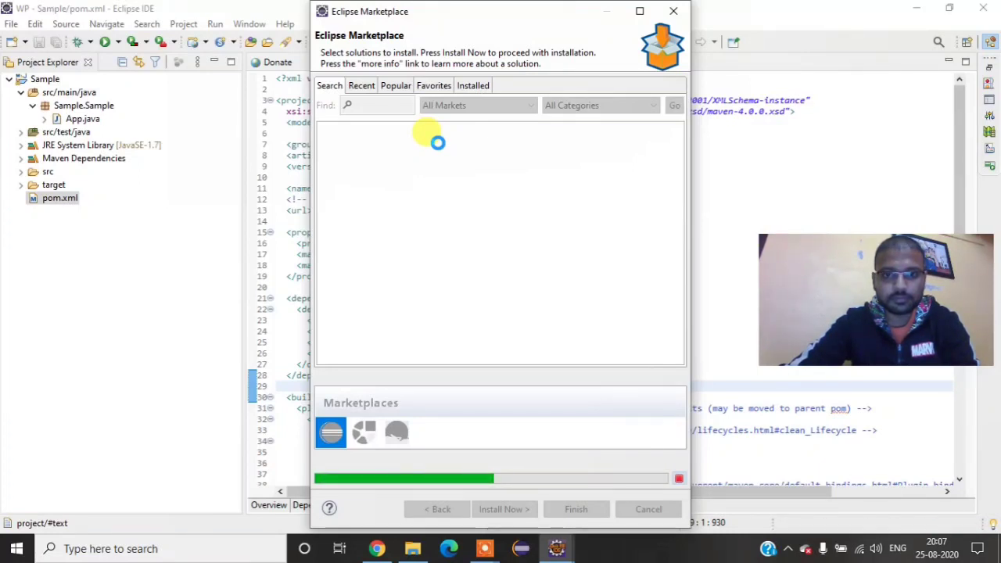
Step: Switch to Chrome and search the web for "testng plugin for eclipse'" from the Maven download page's tab
click(385, 551)
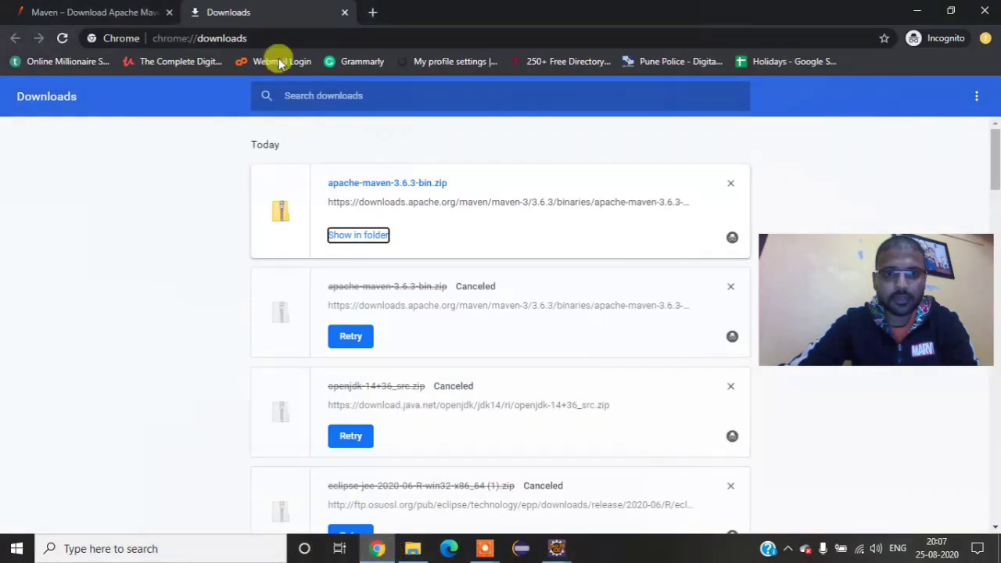
click(150, 18)
click(200, 38)
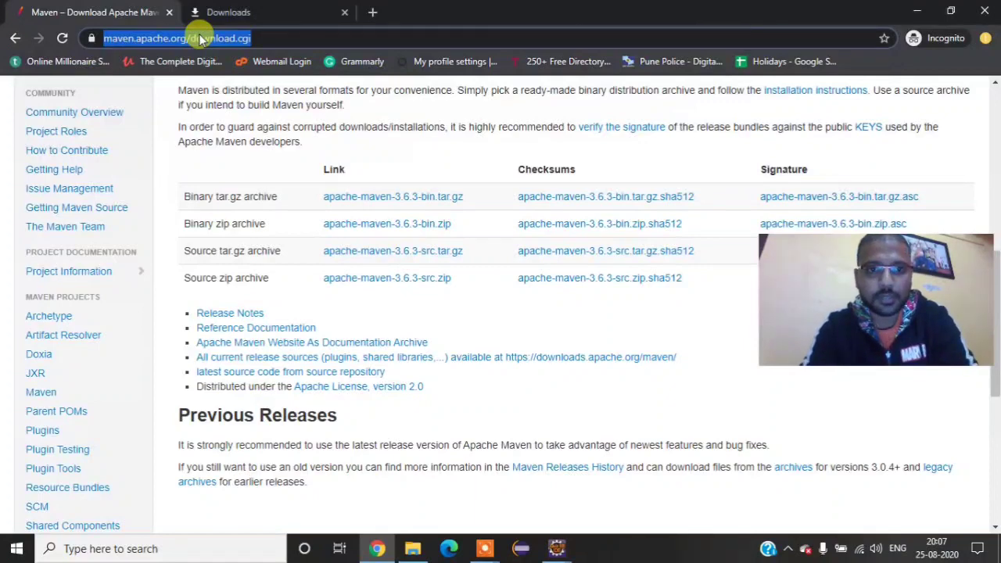
text(test)
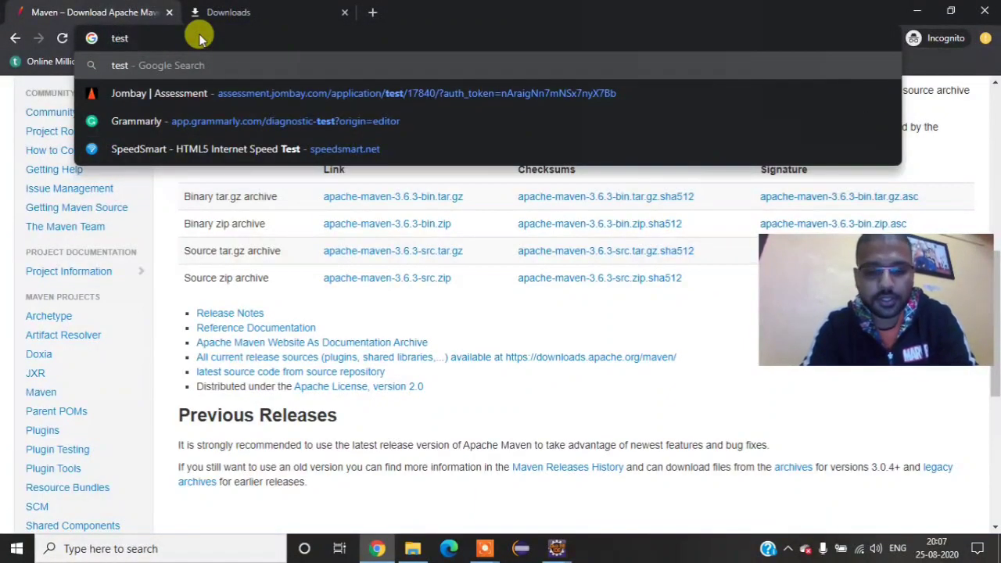
text(ng plug)
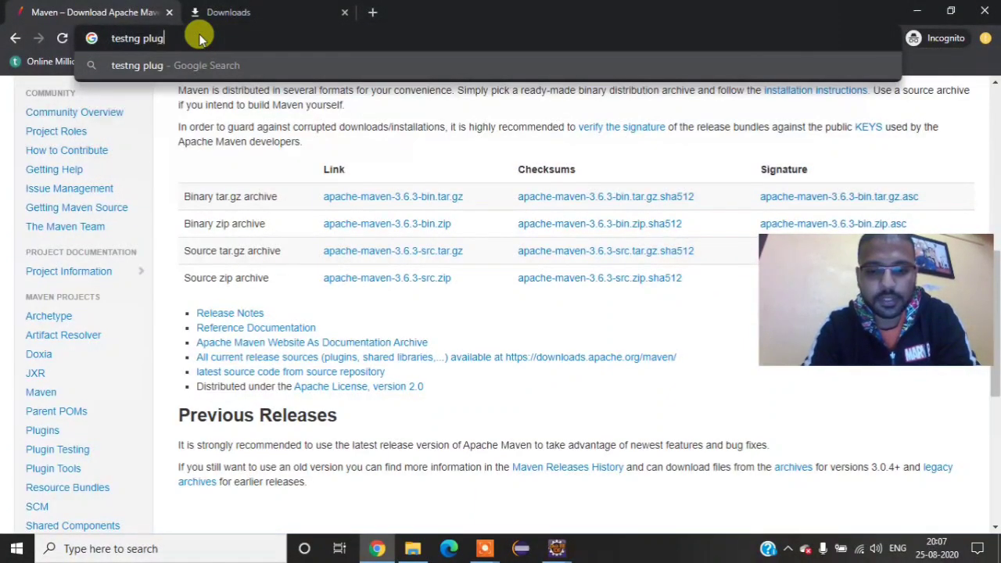
text(in fore)
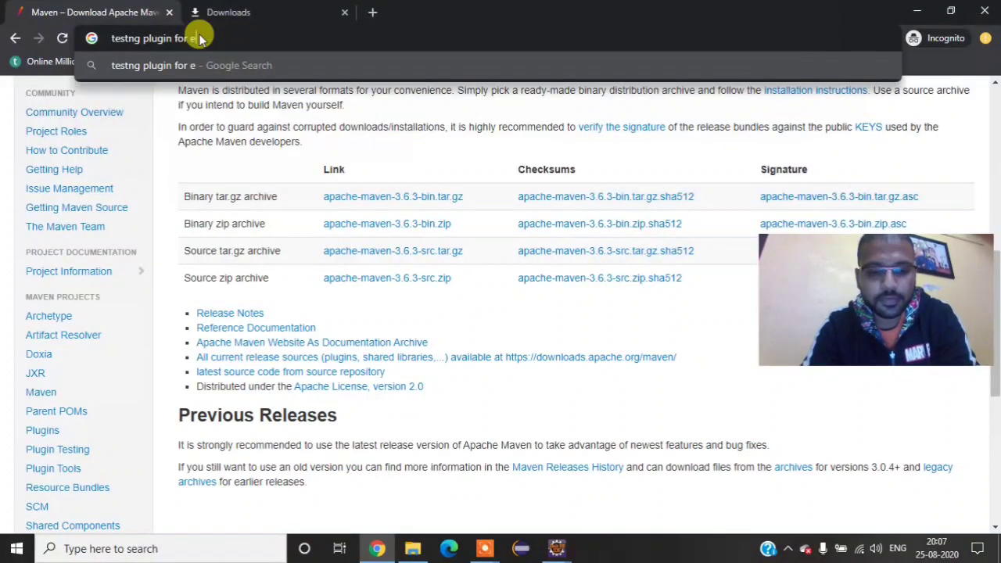
text(clipse')
key(Return)
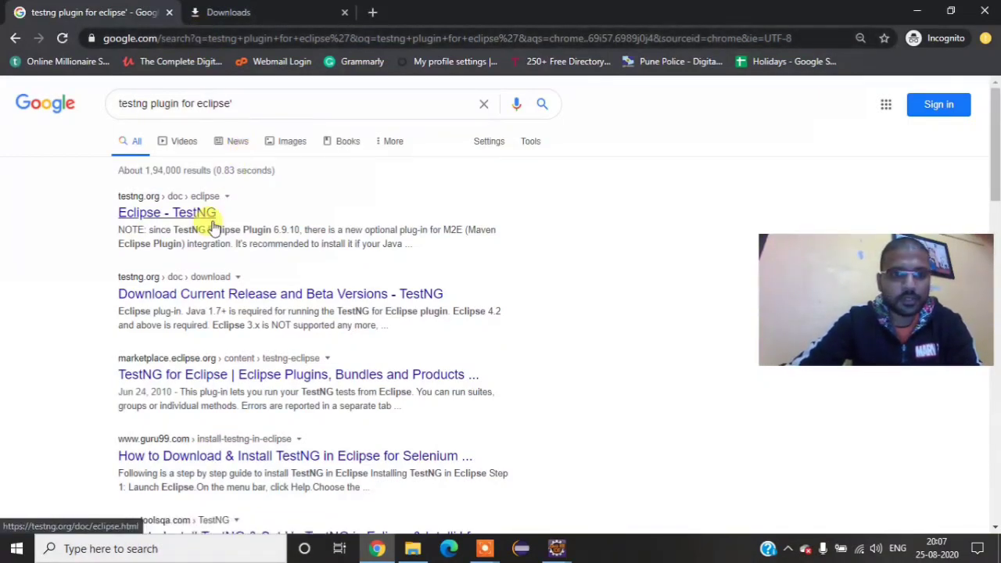
Step: Open the TestNG Eclipse plug-in page, follow its install instructions, and copy the link of the release update site
click(188, 219)
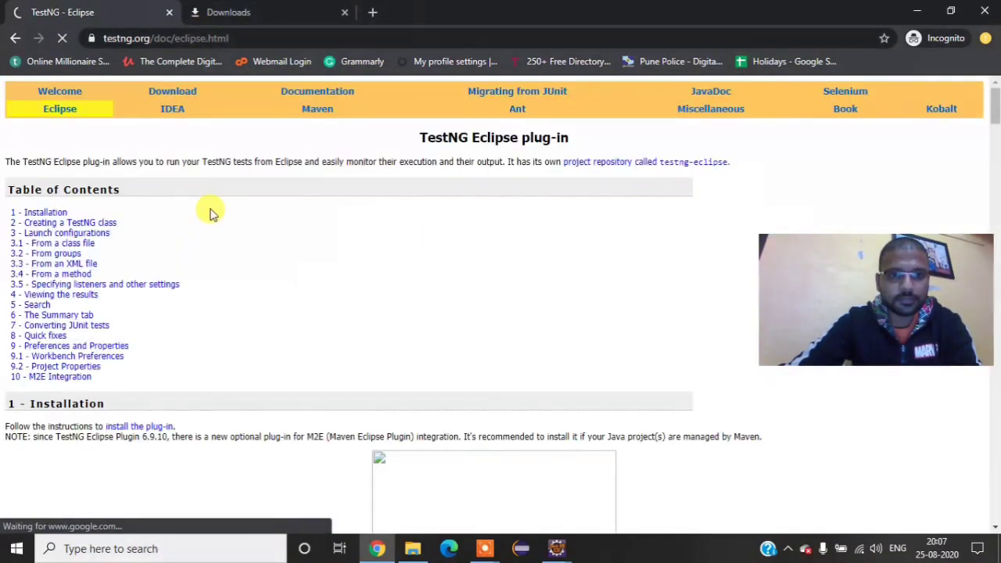
scroll(202, 225, down, 2)
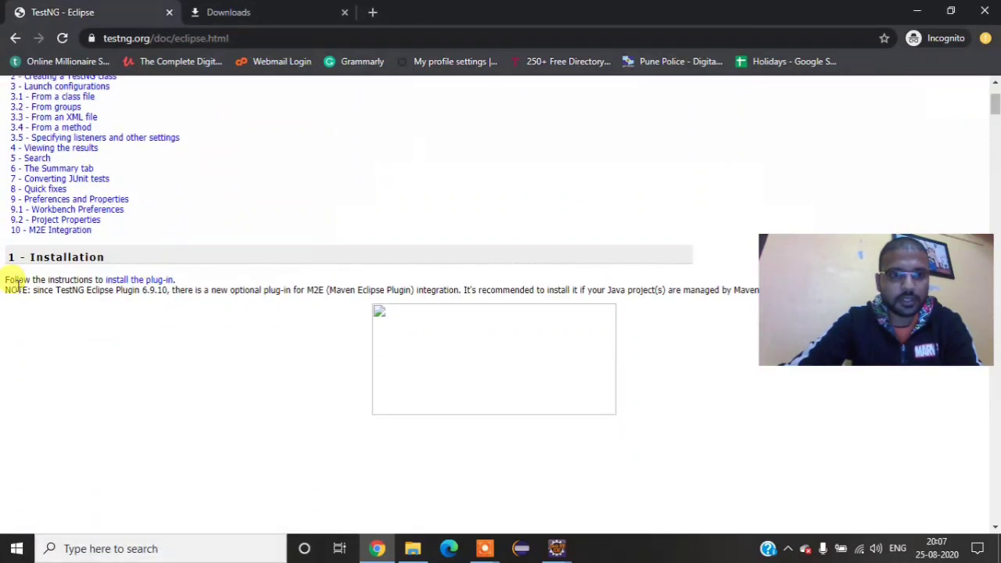
click(130, 281)
scroll(167, 268, down, 3)
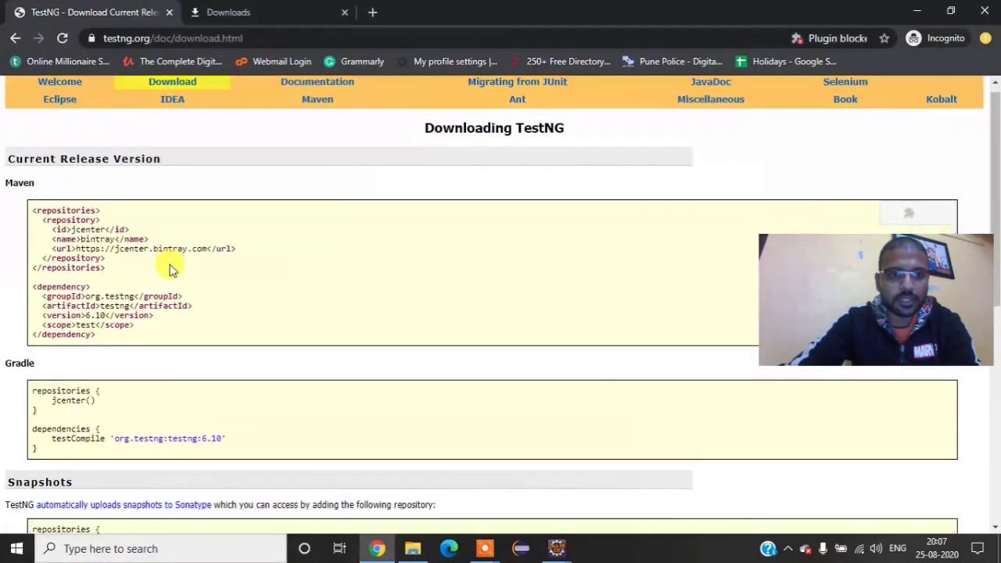
scroll(172, 269, down, 3)
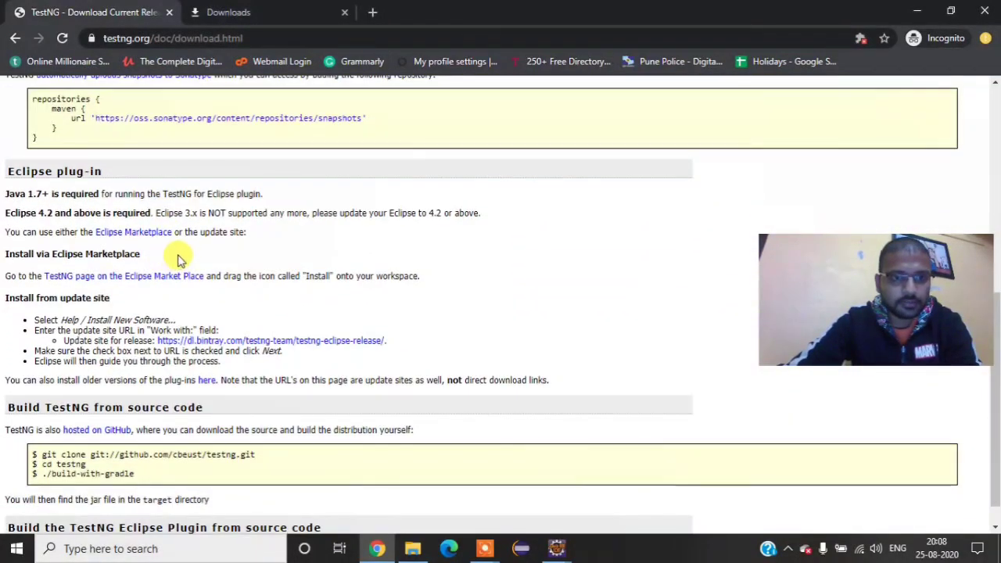
scroll(175, 255, down, 1)
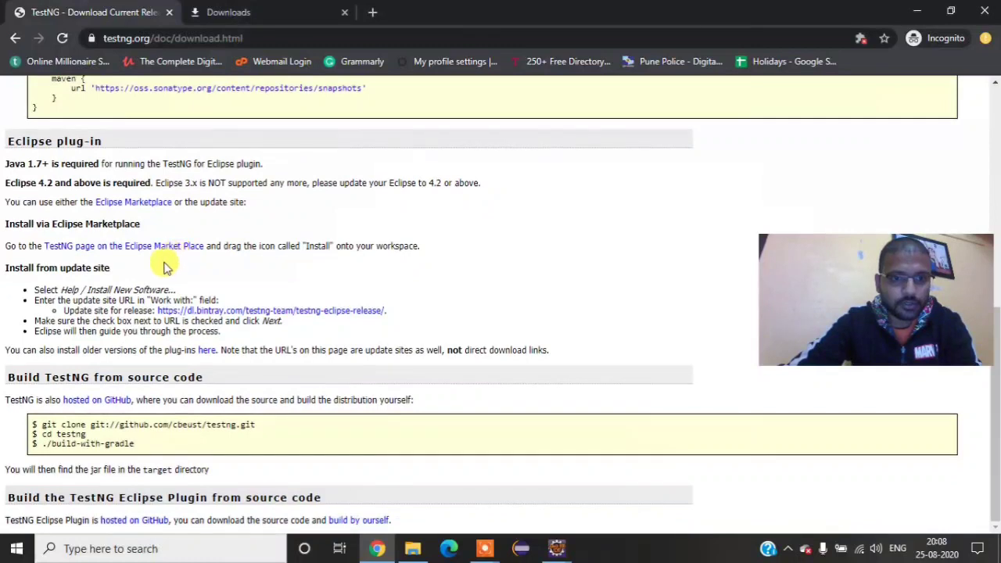
right_click(365, 312)
click(409, 402)
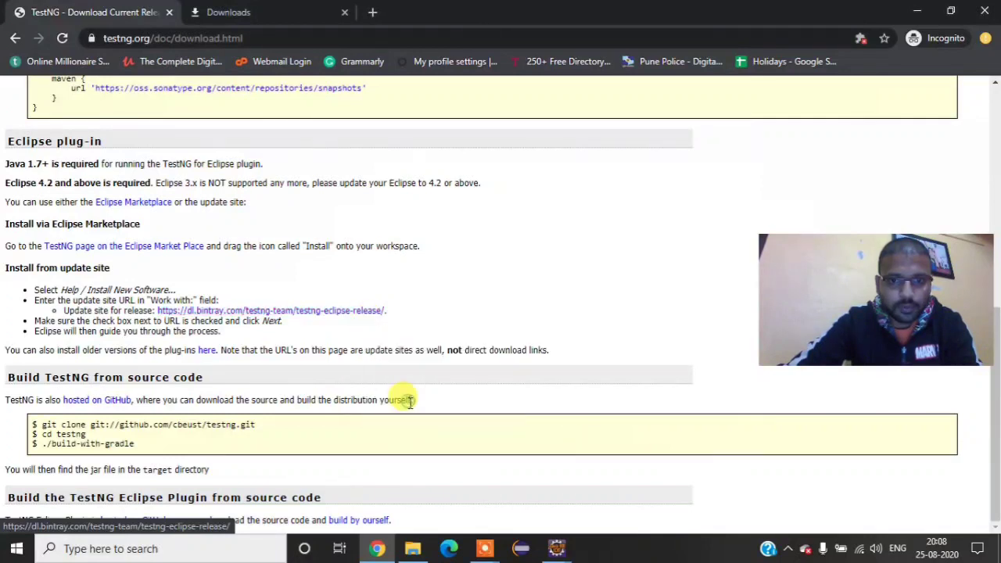
Step: Switch back to Eclipse, search the Marketplace for "testng", look through the results, and close the Marketplace
mouse_move(558, 544)
click(625, 478)
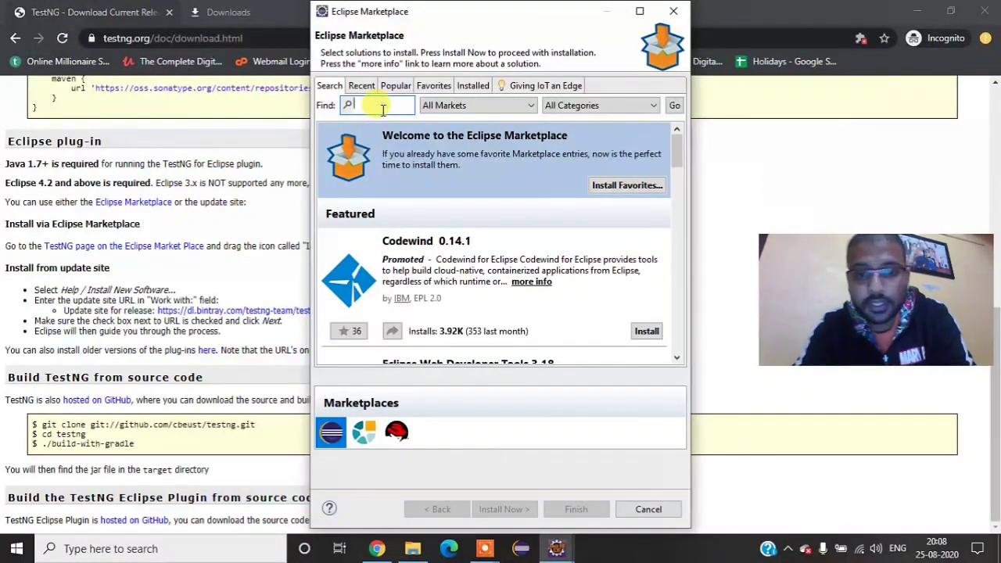
text(testn)
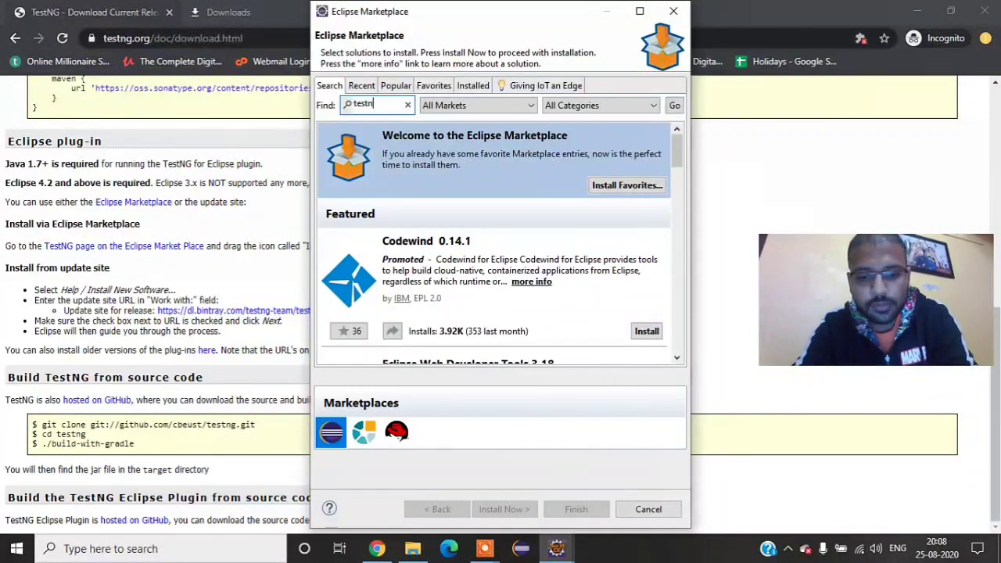
text(g)
key(Return)
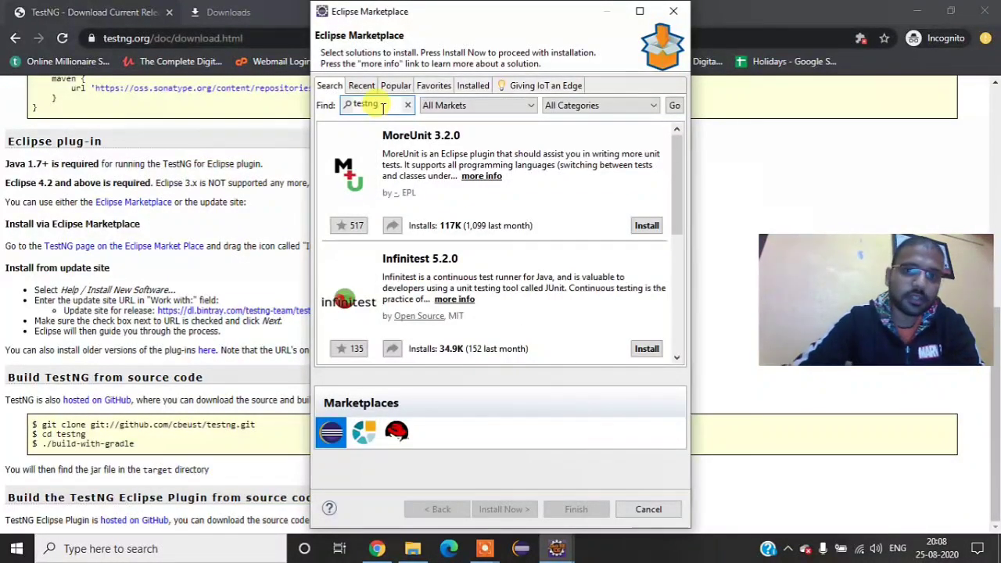
scroll(380, 193, down, 2)
scroll(375, 176, up, 2)
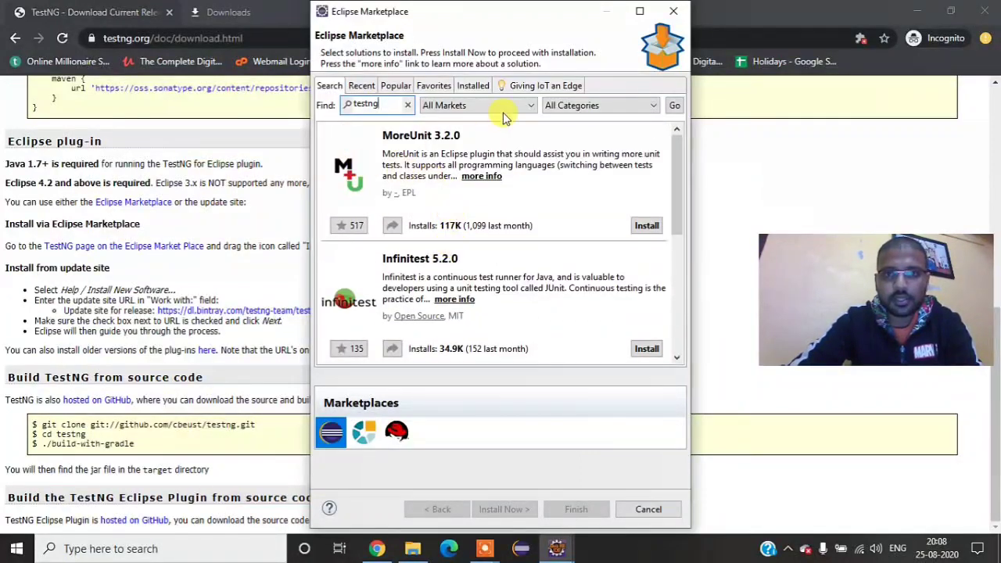
click(674, 11)
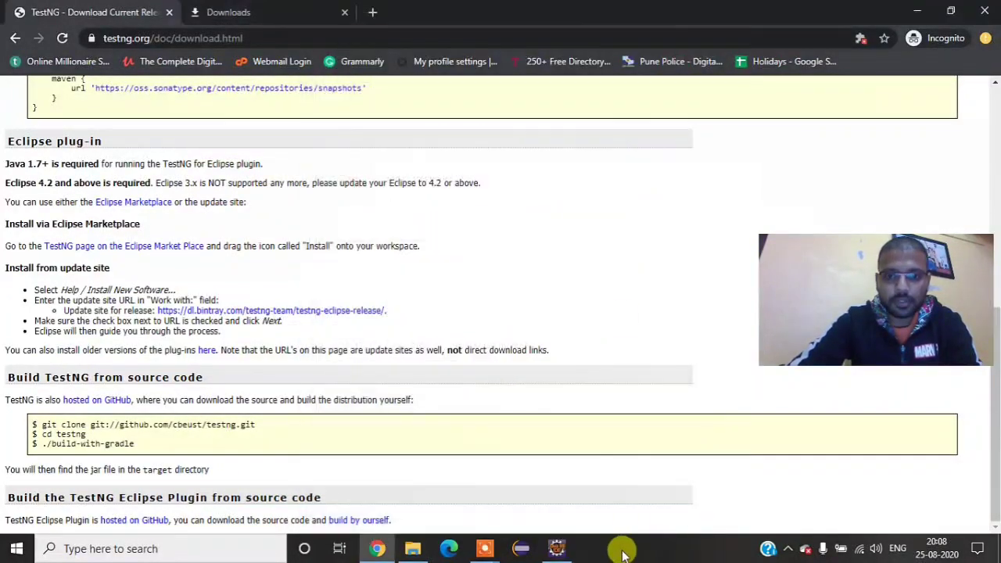
click(570, 549)
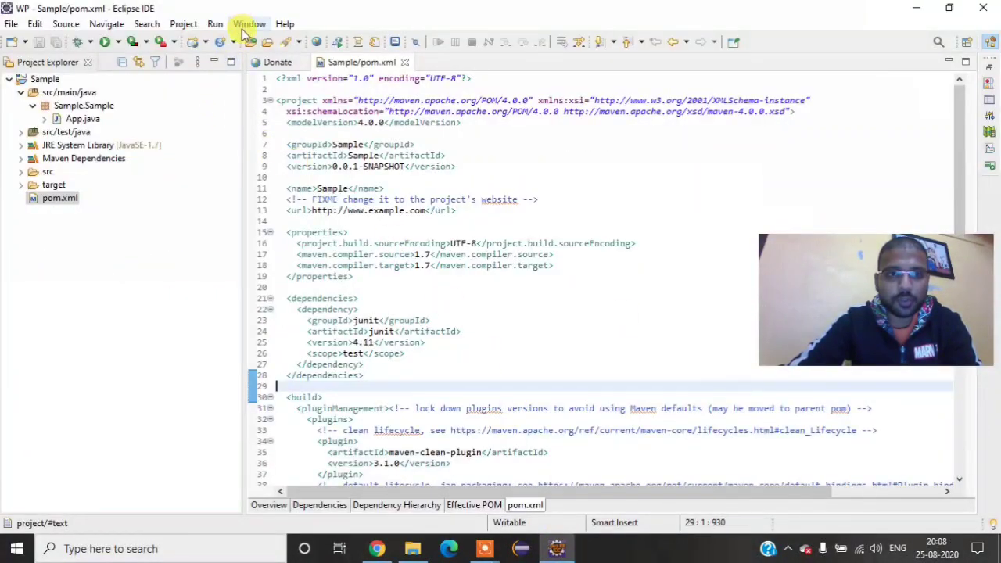
click(284, 23)
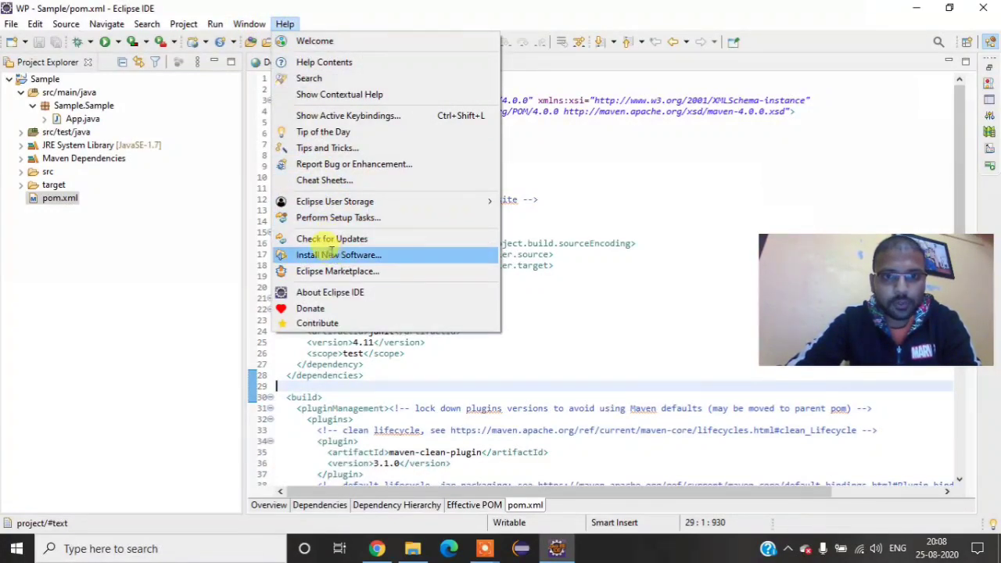
click(332, 258)
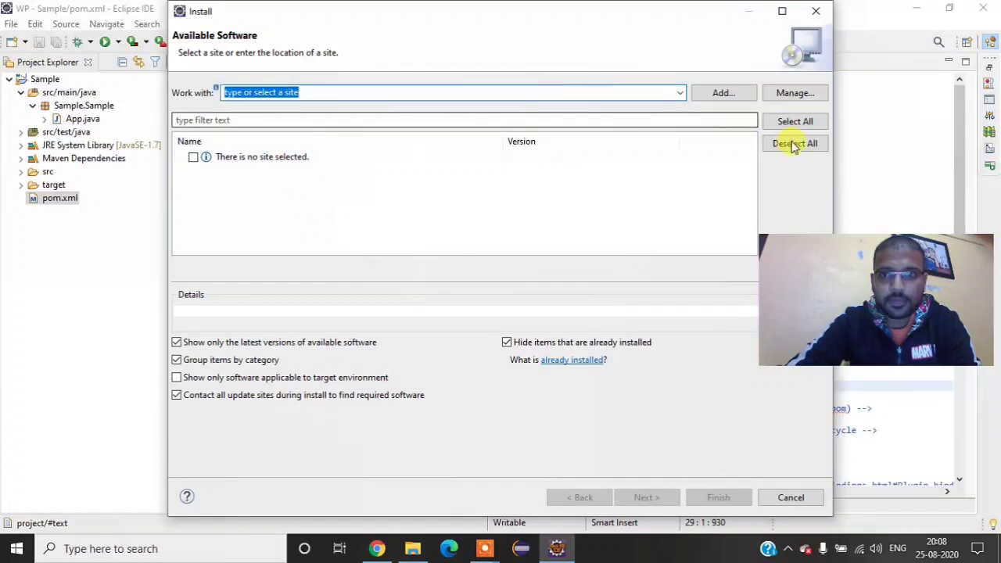
click(742, 96)
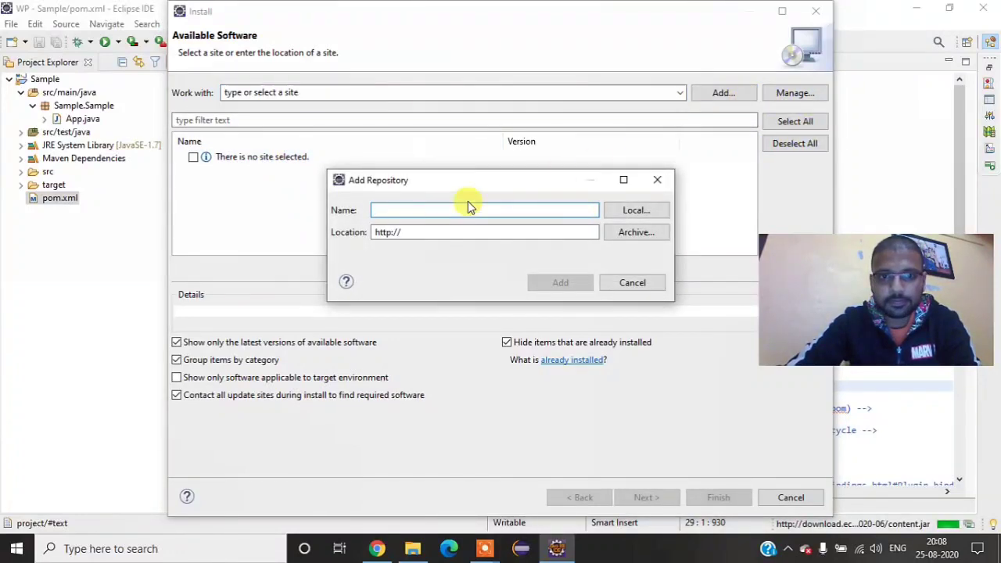
text(Test)
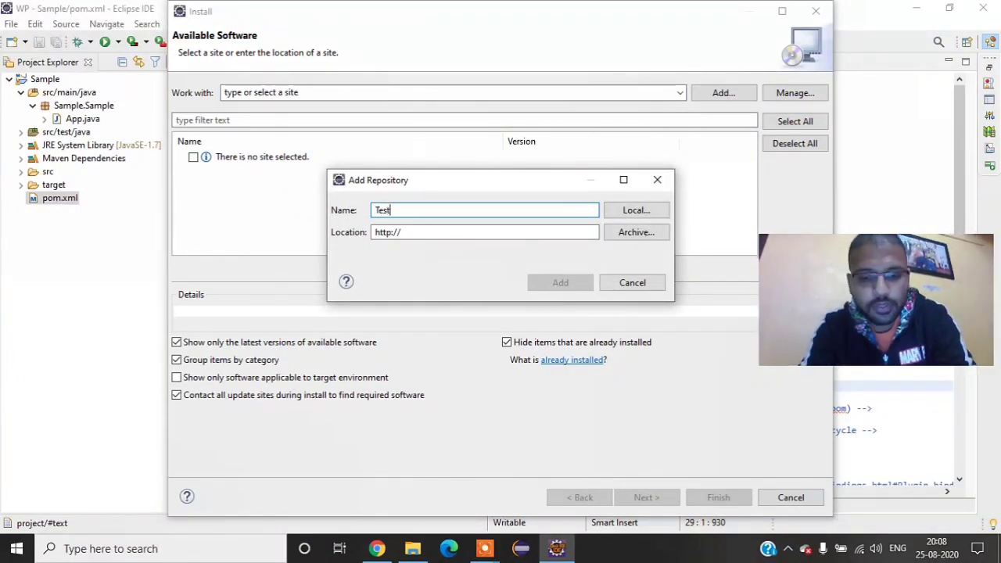
text(NG)
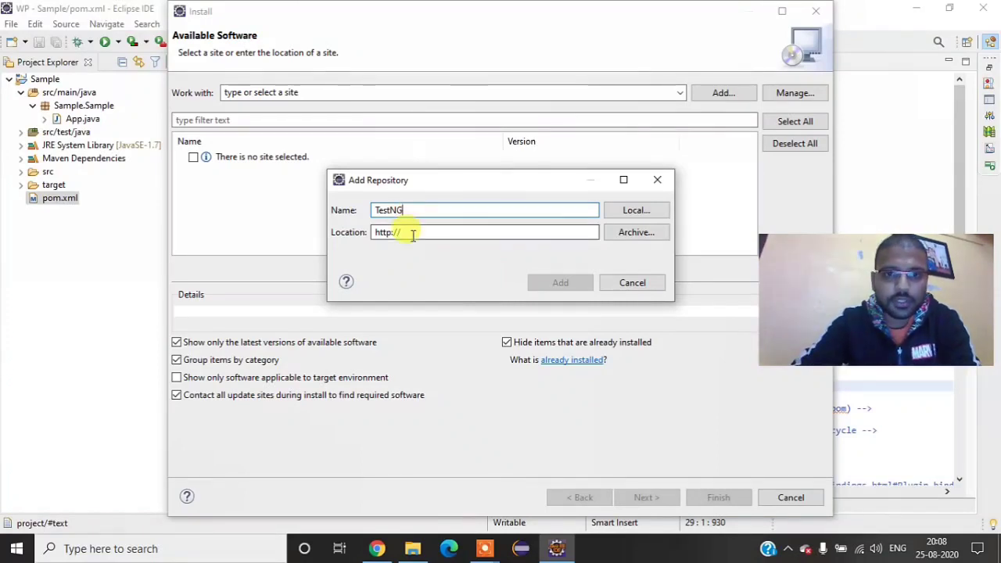
double_click(412, 235)
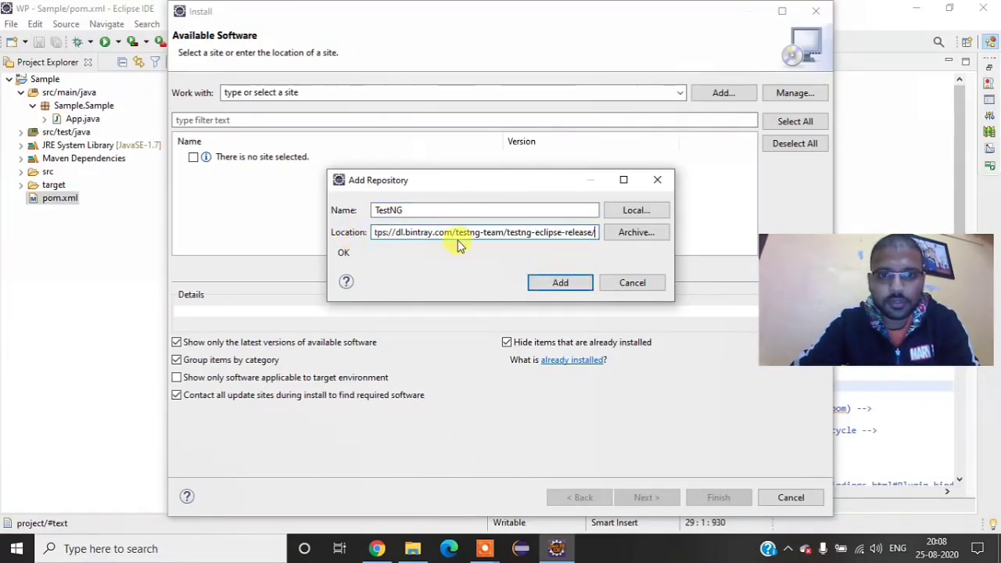
Step: Switch to Chrome, reopen the TestNG Eclipse page from the search results, and review its plug-in install instructions down to the release update site link
click(378, 548)
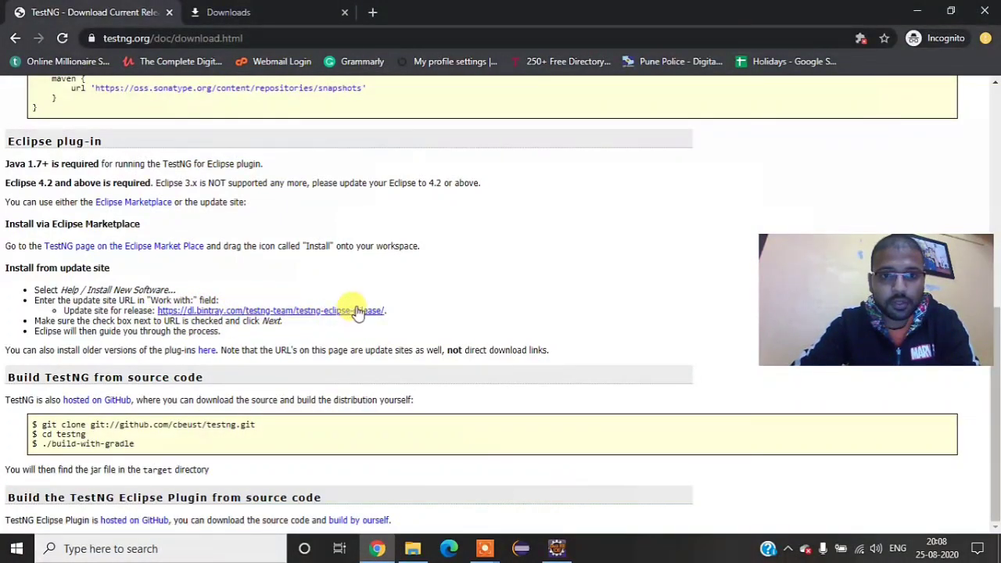
click(15, 38)
click(15, 39)
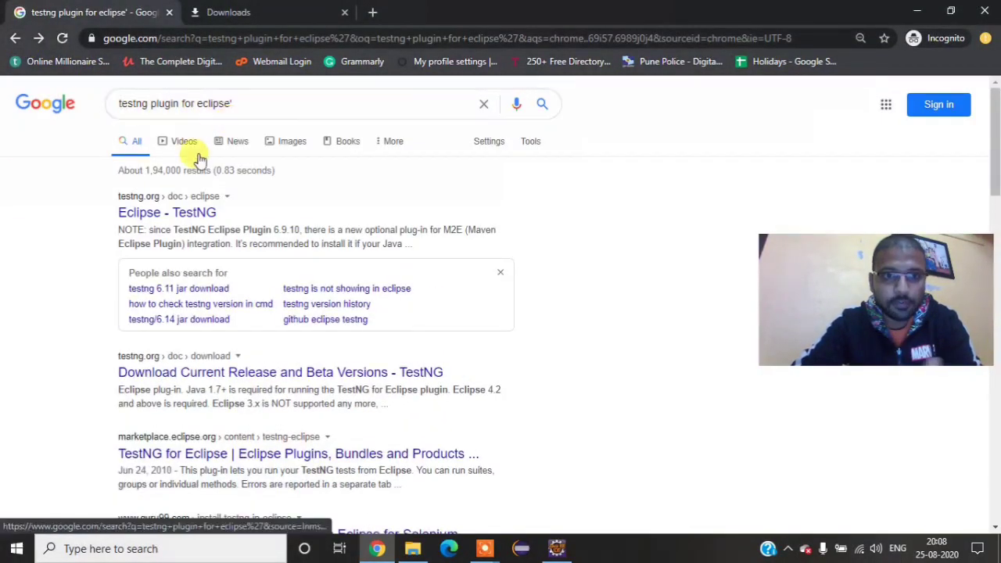
click(176, 215)
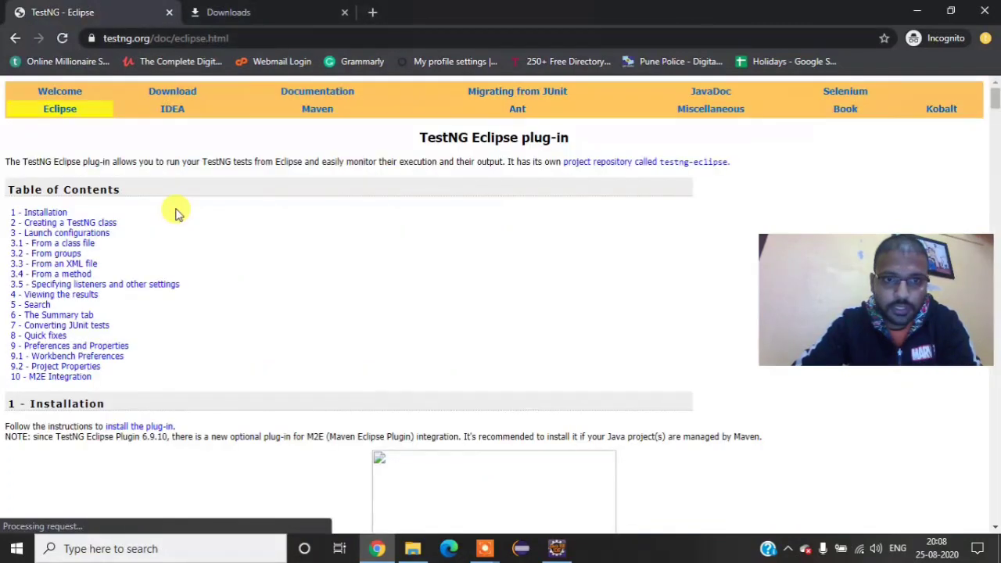
scroll(200, 211, down, 3)
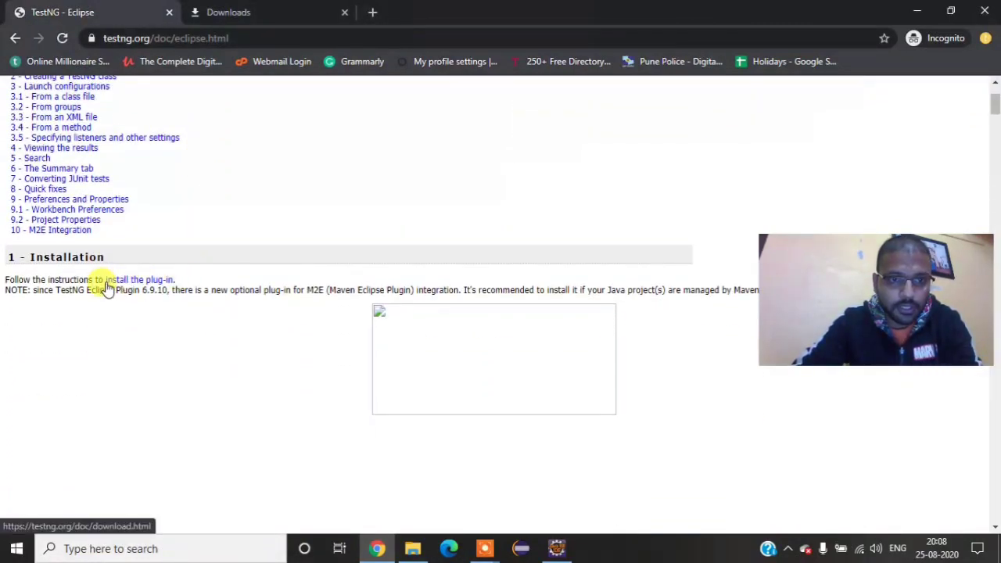
click(161, 283)
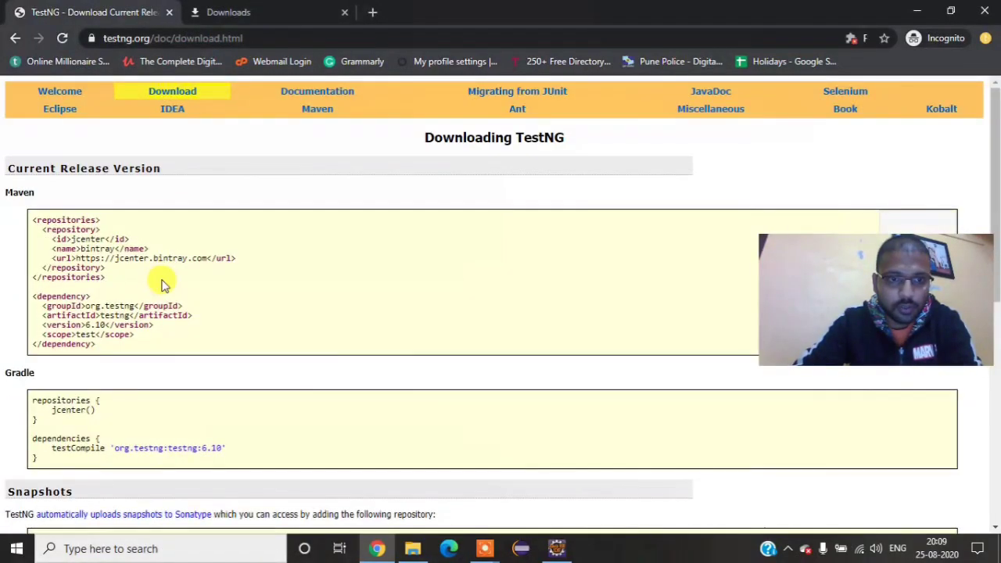
scroll(161, 280, down, 3)
scroll(133, 242, up, 2)
scroll(70, 172, down, 2)
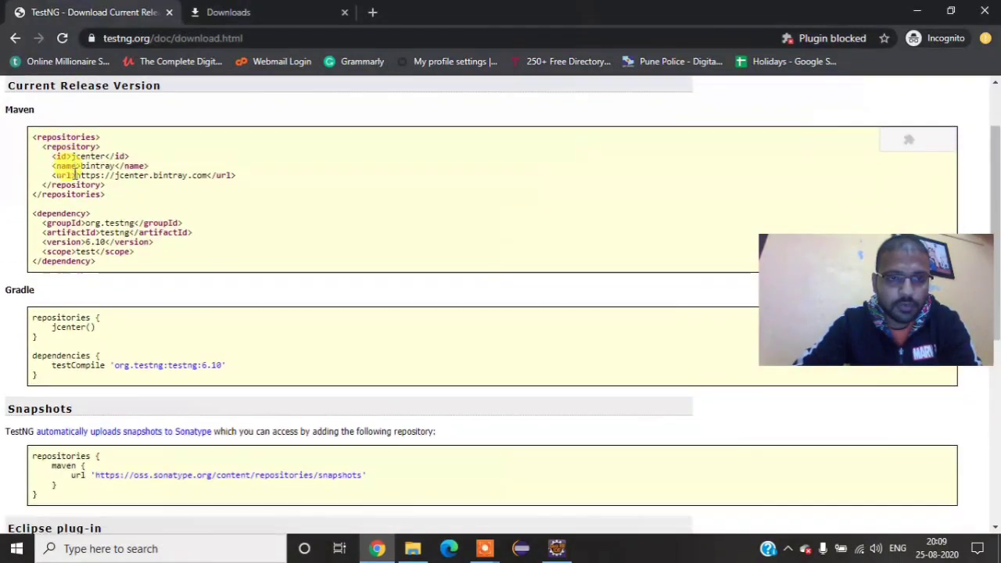
scroll(96, 168, down, 1)
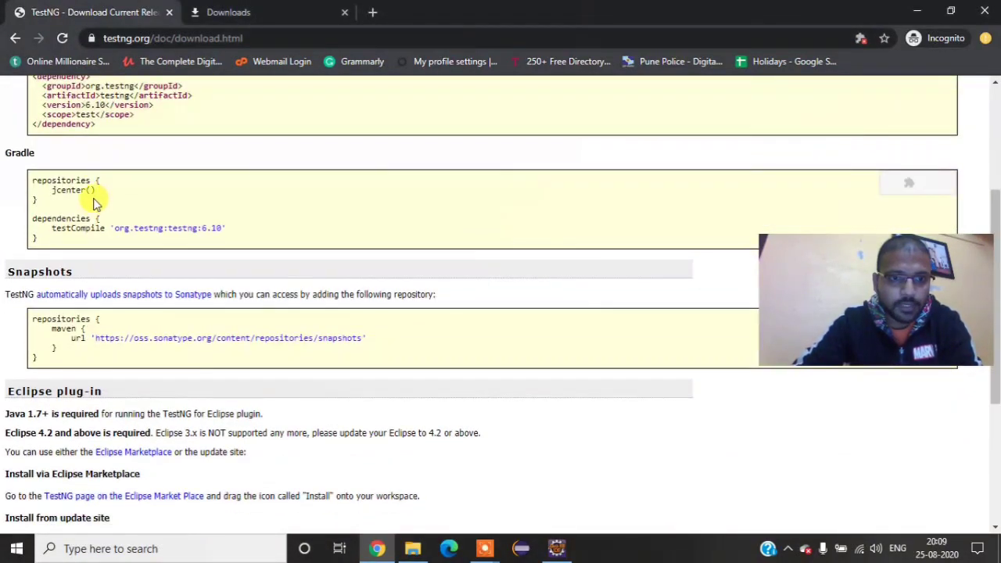
scroll(95, 205, down, 1)
scroll(96, 212, down, 1)
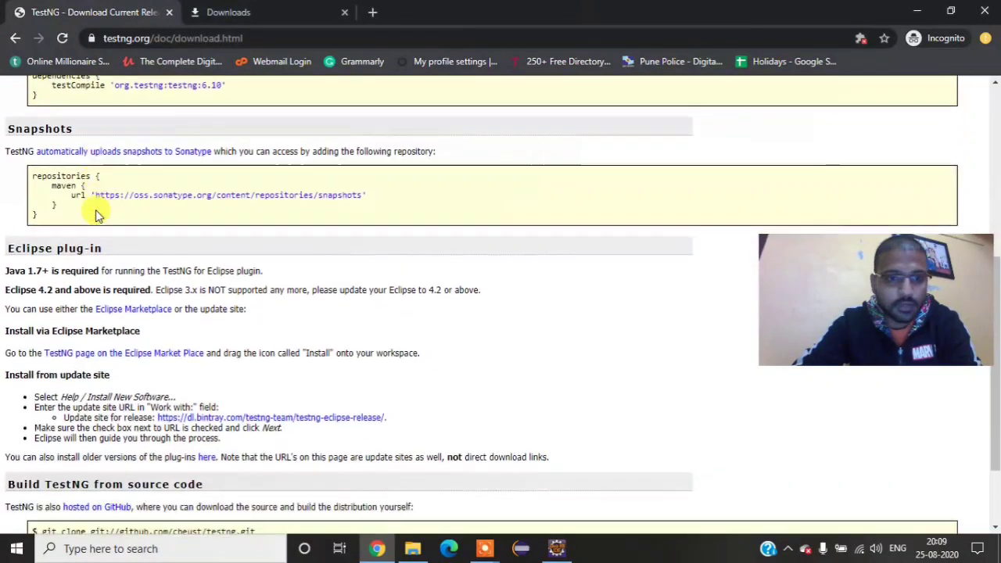
scroll(96, 213, down, 1)
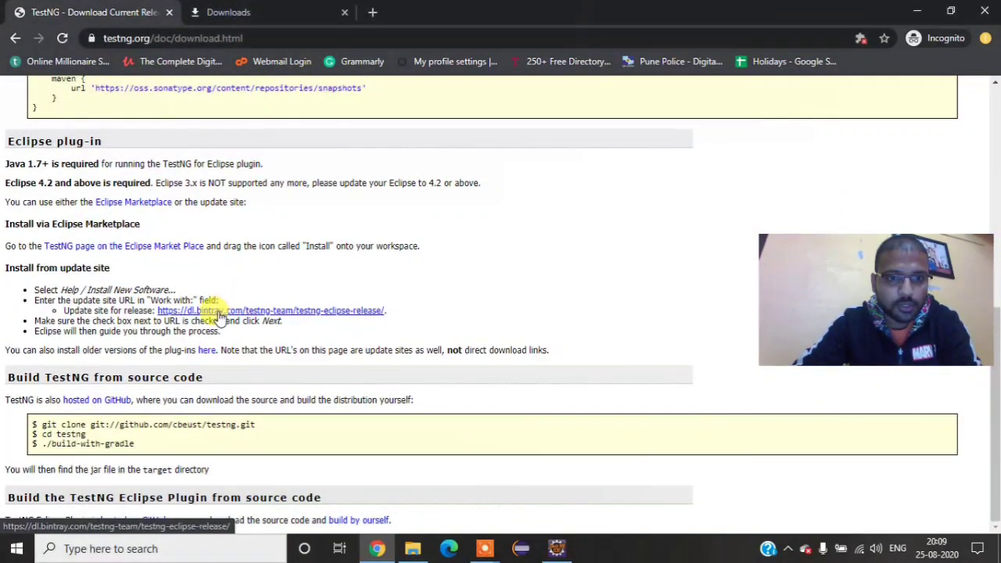
Step: Switch back to Eclipse, add the TestNG repository, select the TestNG category for installation, and continue the install wizard
click(557, 547)
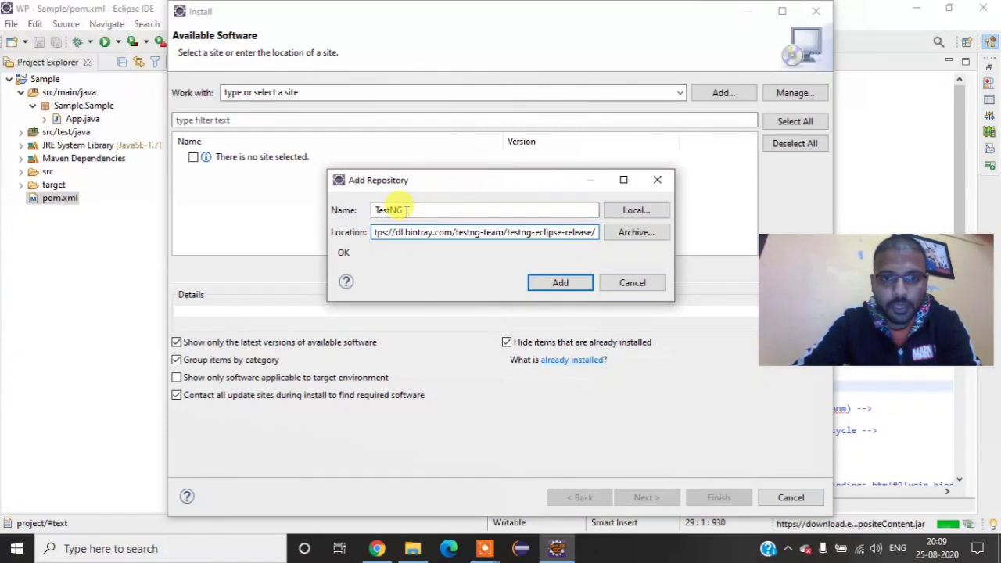
click(568, 283)
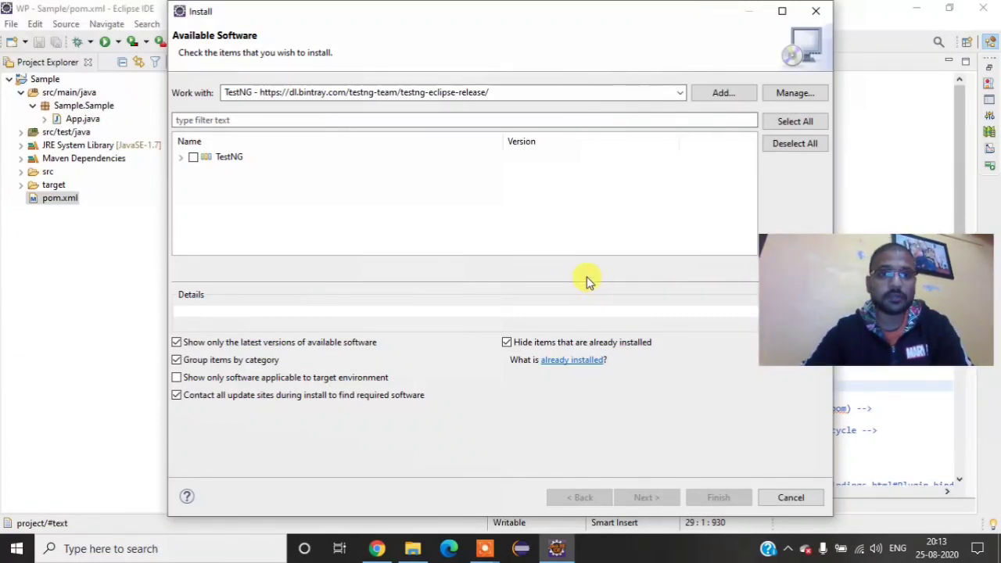
click(192, 158)
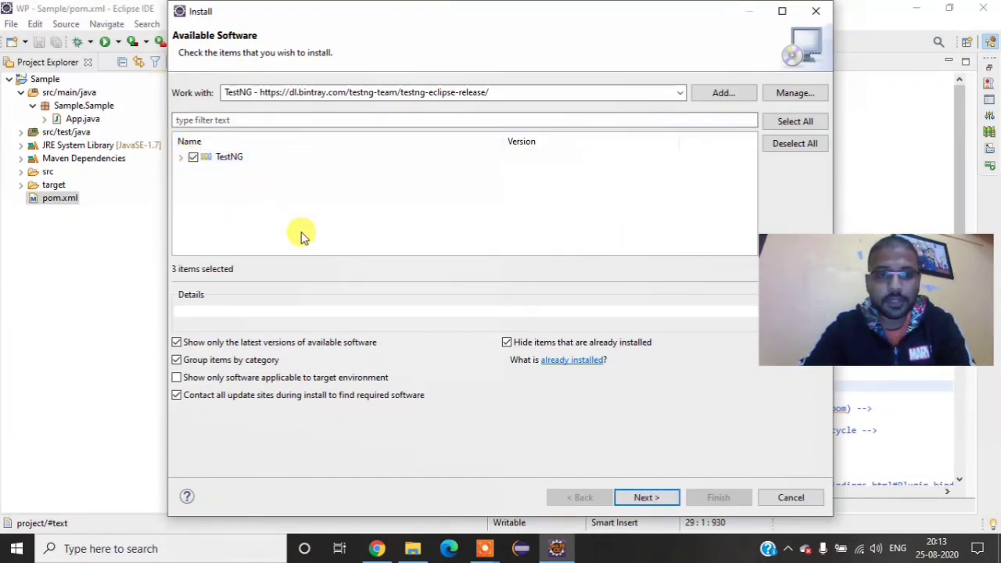
click(655, 501)
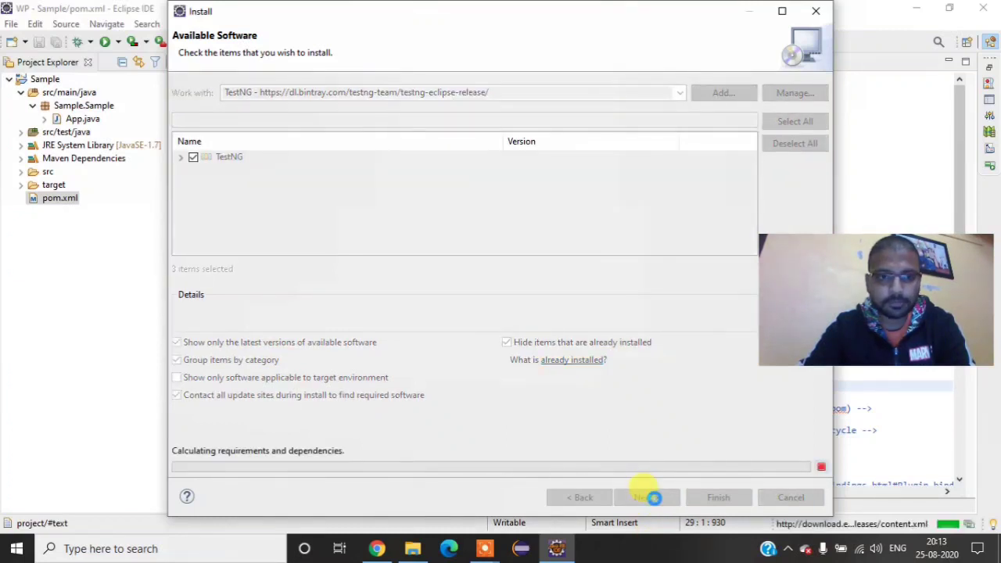
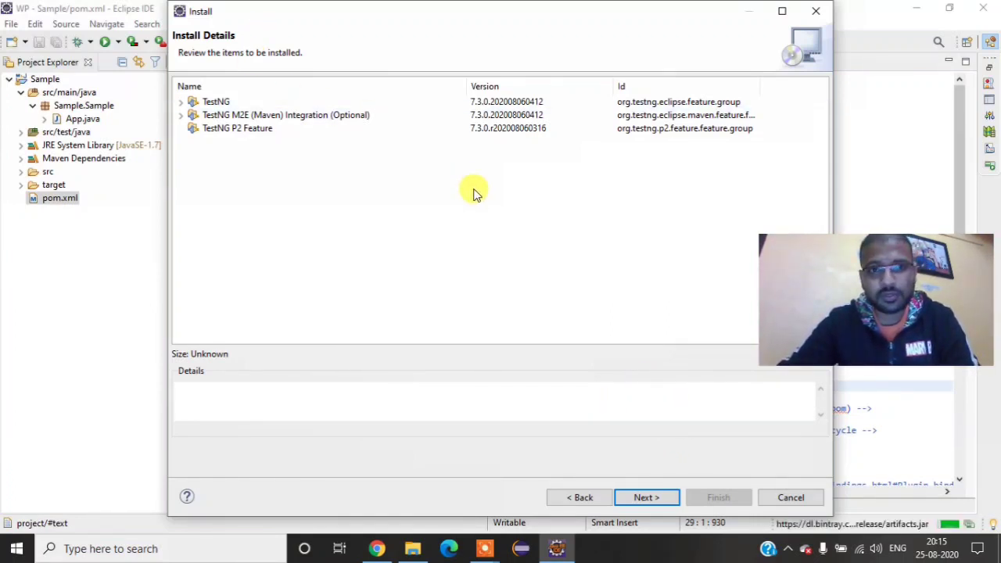
Step: Try to install the TestNG features, reading through and accepting the Apache License terms and finishing the install wizard
click(646, 500)
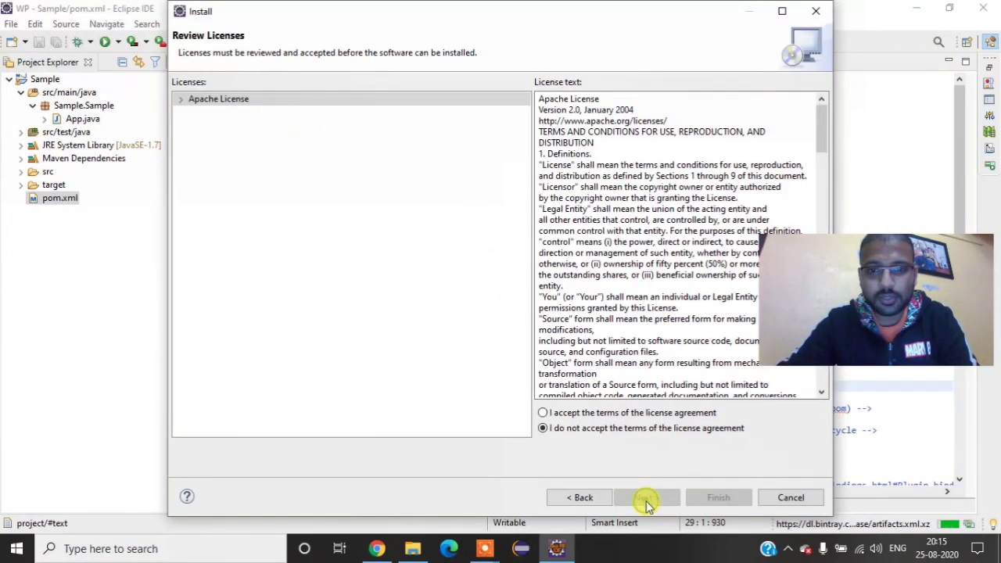
click(579, 414)
scroll(632, 248, down, 9)
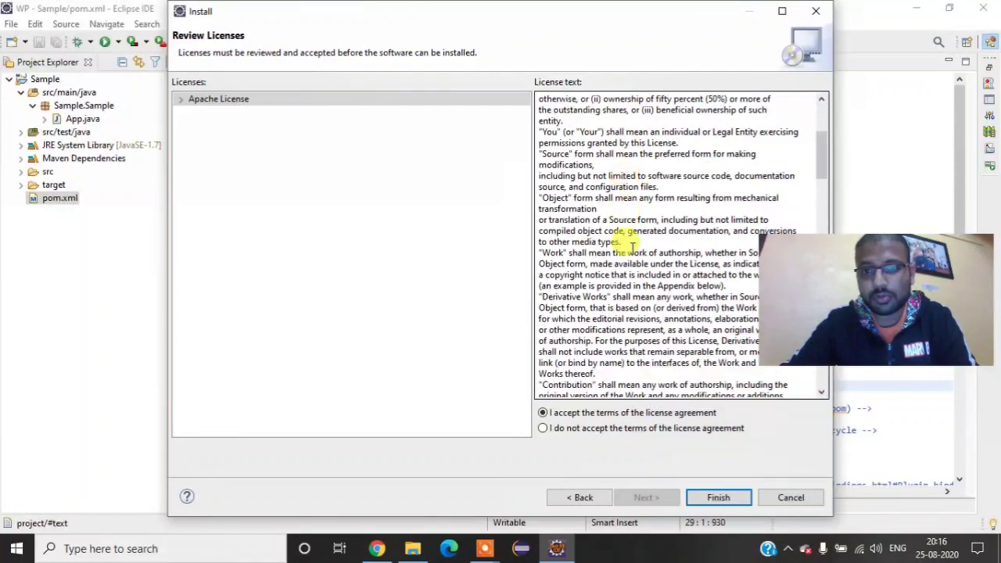
scroll(631, 249, down, 20)
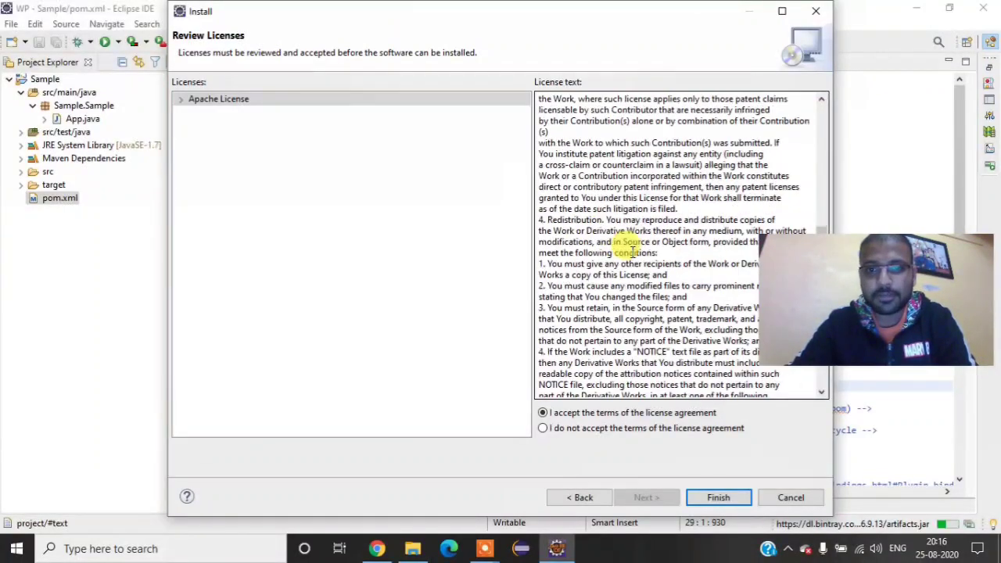
scroll(632, 248, down, 15)
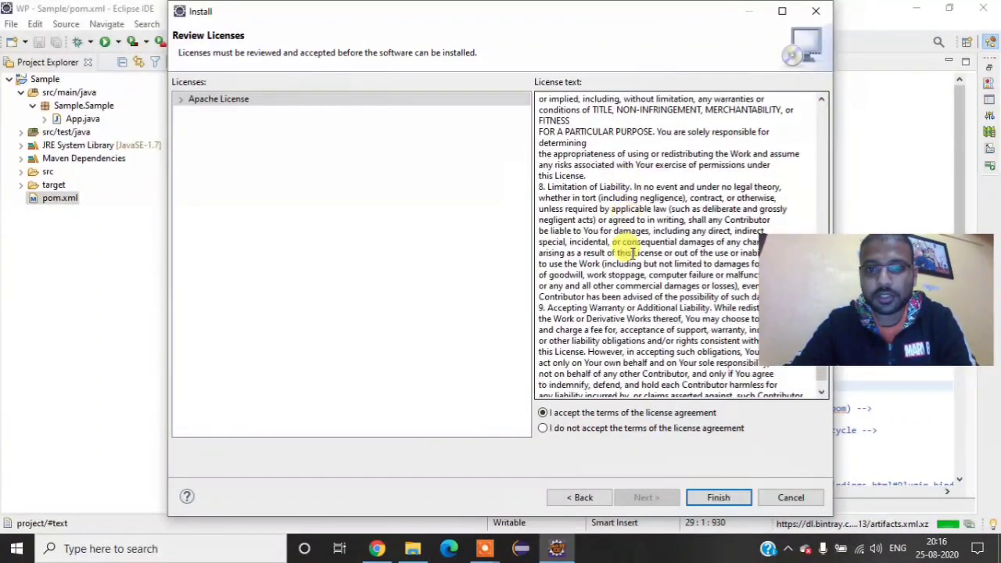
click(720, 497)
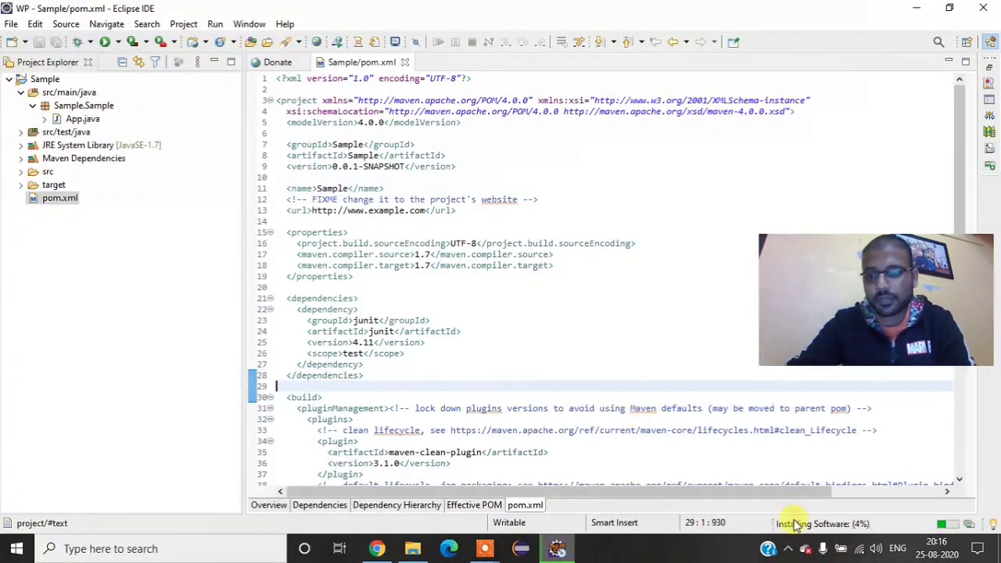
Step: Check the software installation's progress, read the details of the reported installation problem, and dismiss the problem dialogs
click(967, 524)
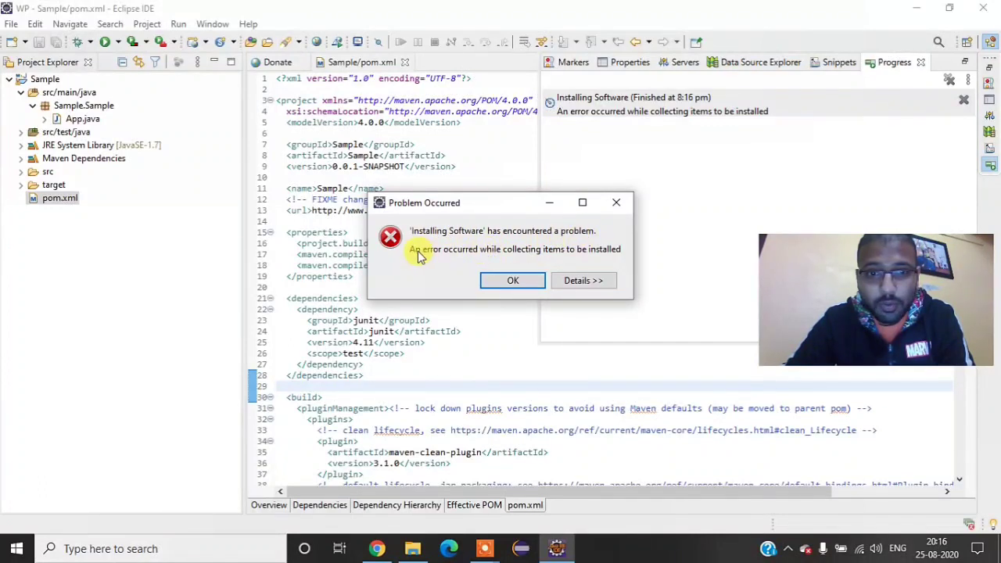
click(577, 281)
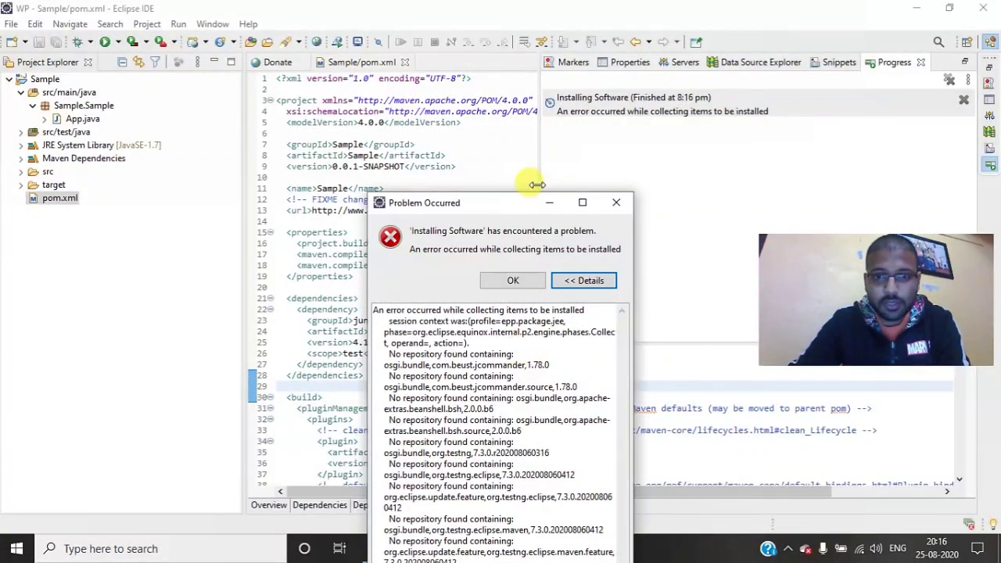
drag(510, 204, 547, 20)
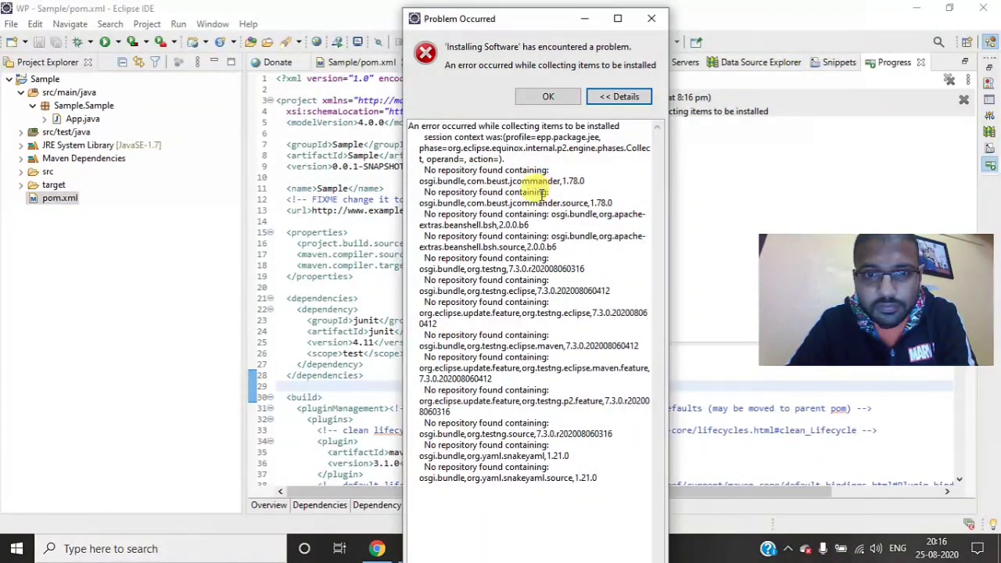
click(547, 96)
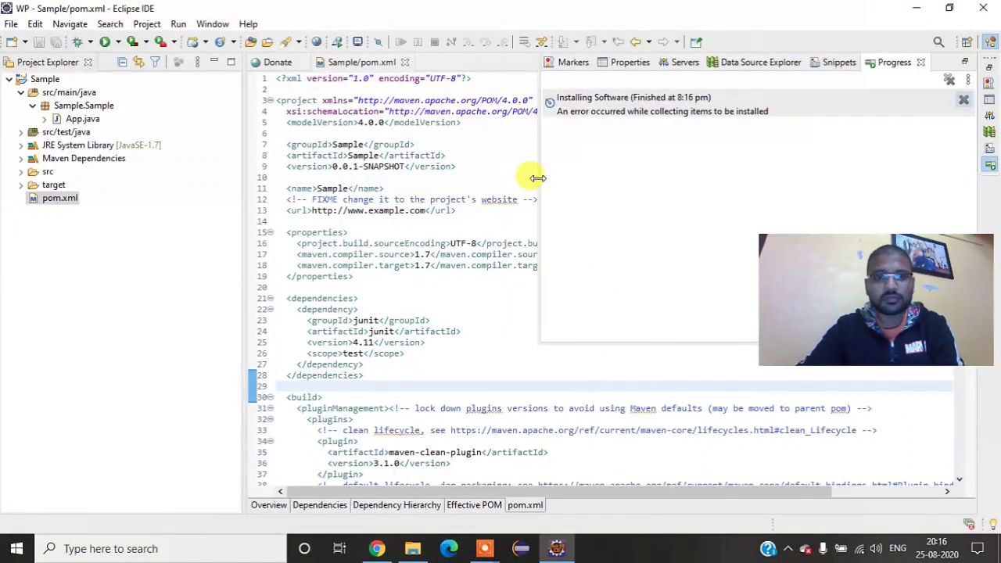
click(970, 524)
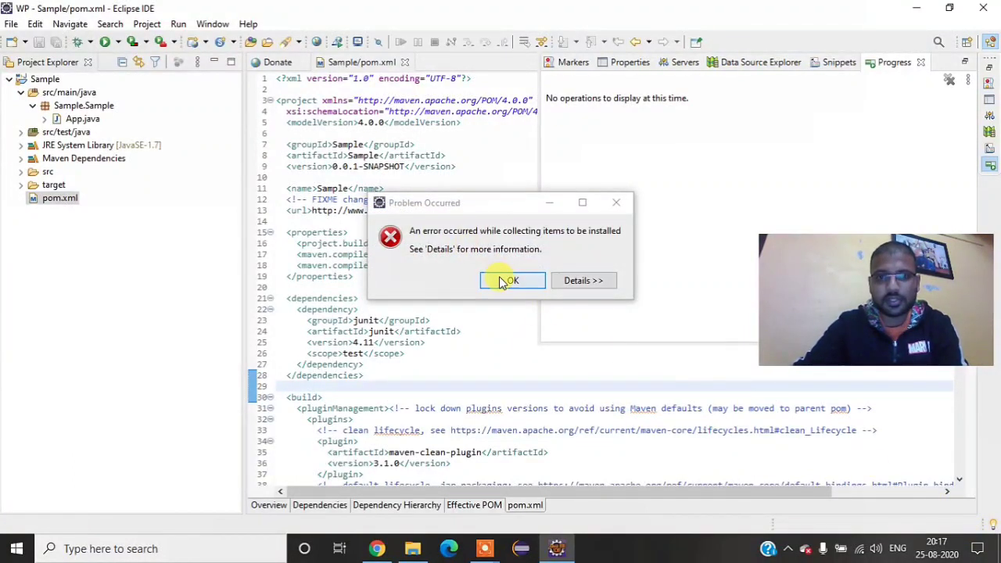
click(576, 280)
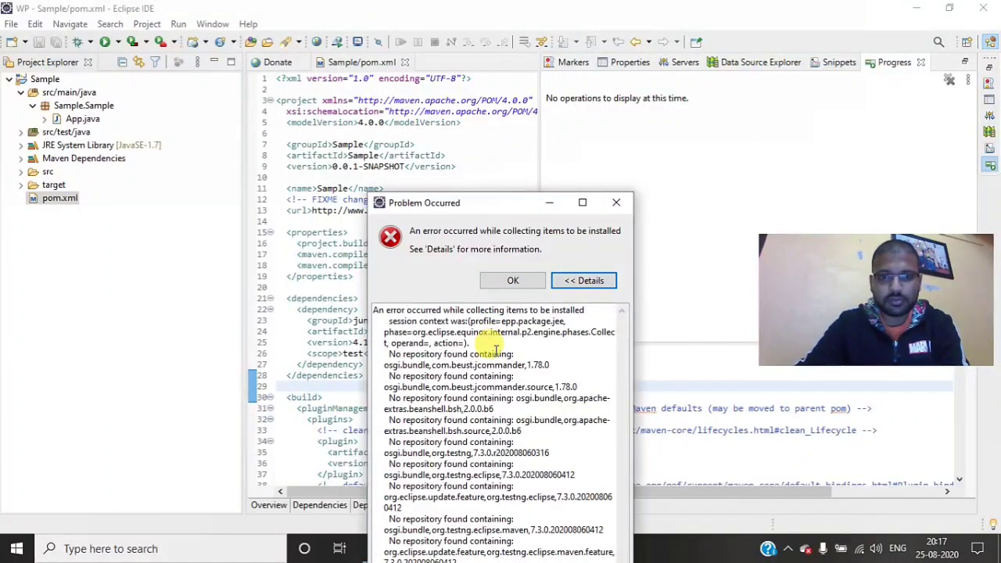
click(512, 280)
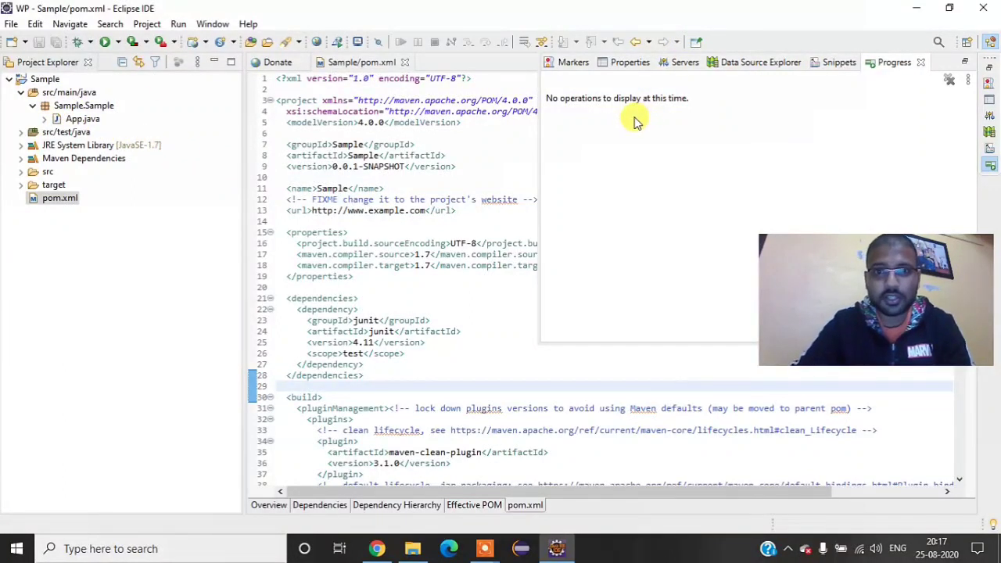
Step: Exit Eclipse with the option to always exit without prompt enabled, and launch it again
click(982, 8)
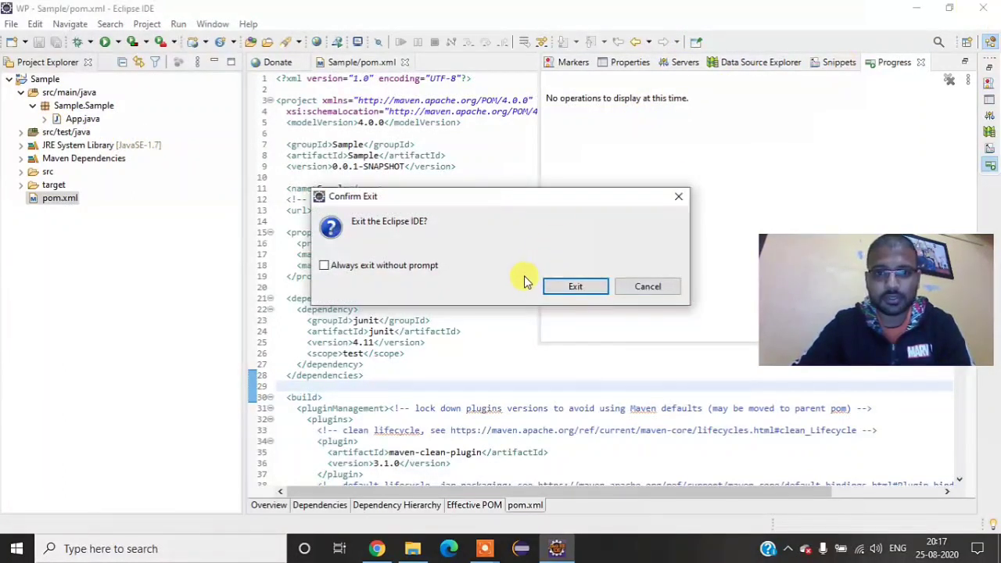
click(426, 269)
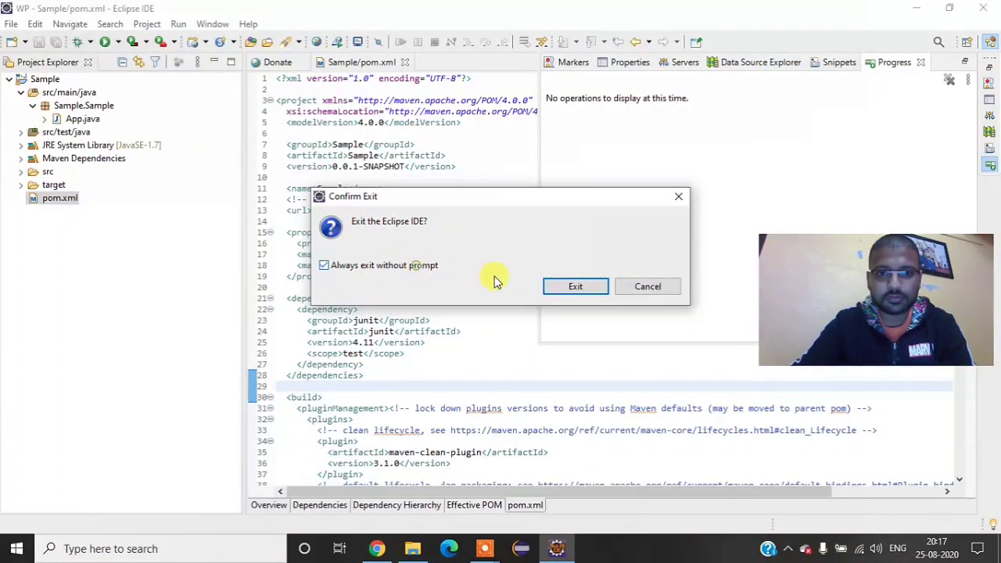
click(598, 285)
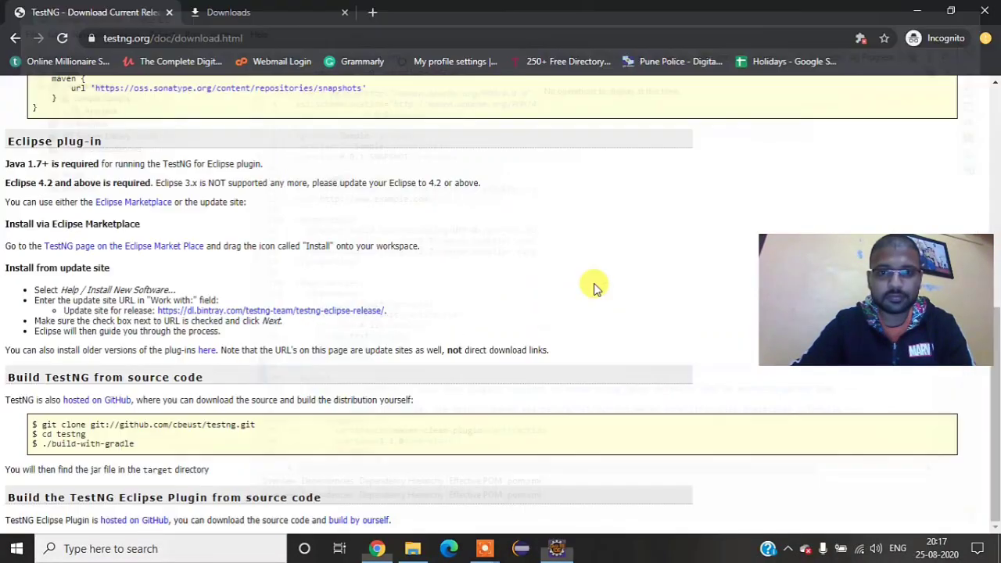
click(520, 547)
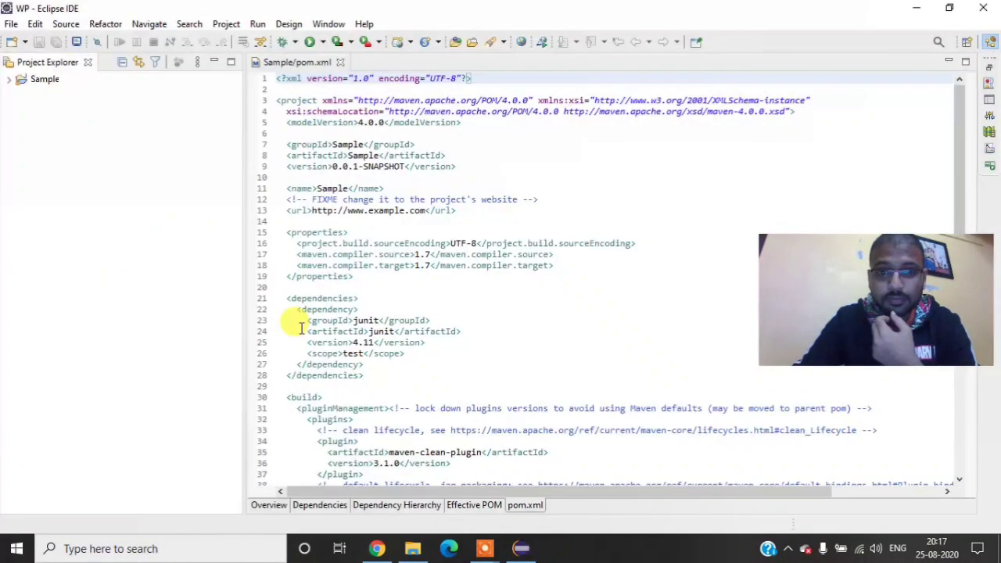
Step: Expand the Sample project to its Sample.Sample package, search the new-item wizards there for "test", and close the wizard
click(9, 79)
click(21, 92)
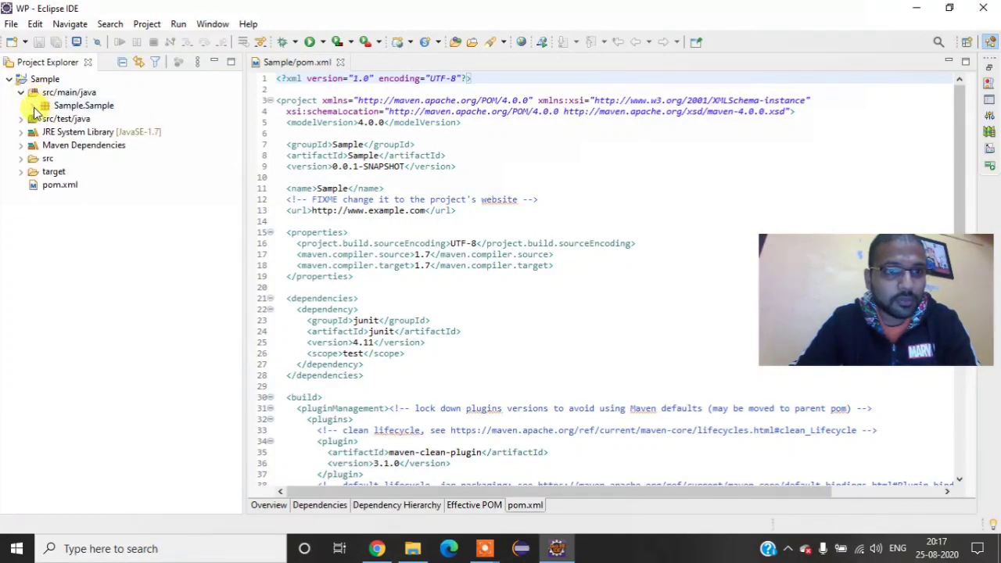
click(33, 105)
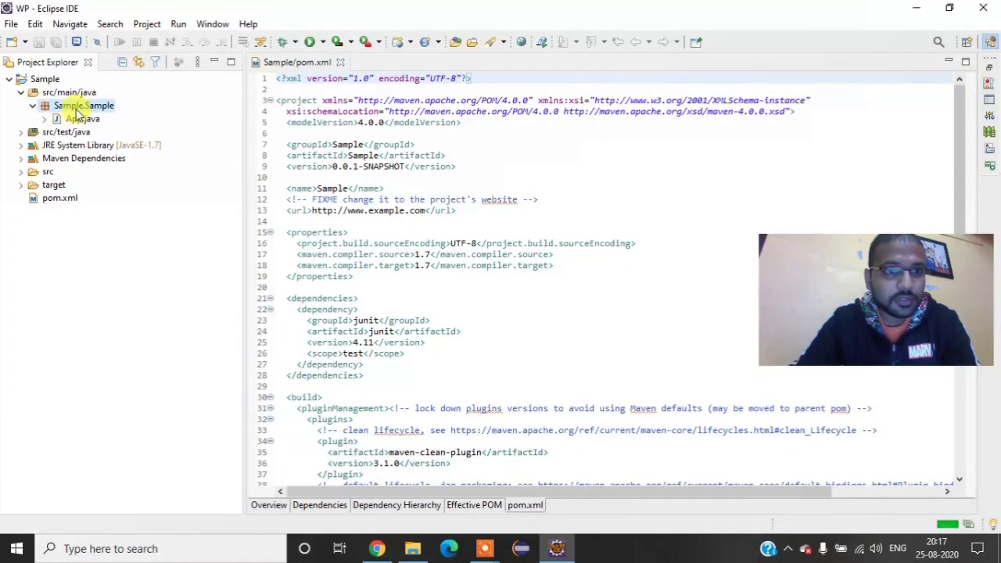
right_click(67, 109)
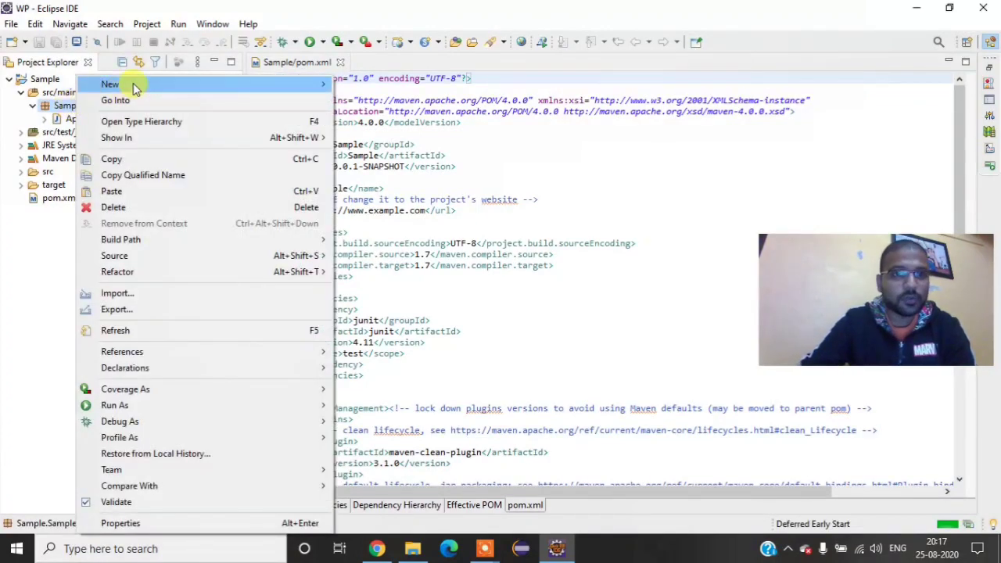
mouse_move(137, 87)
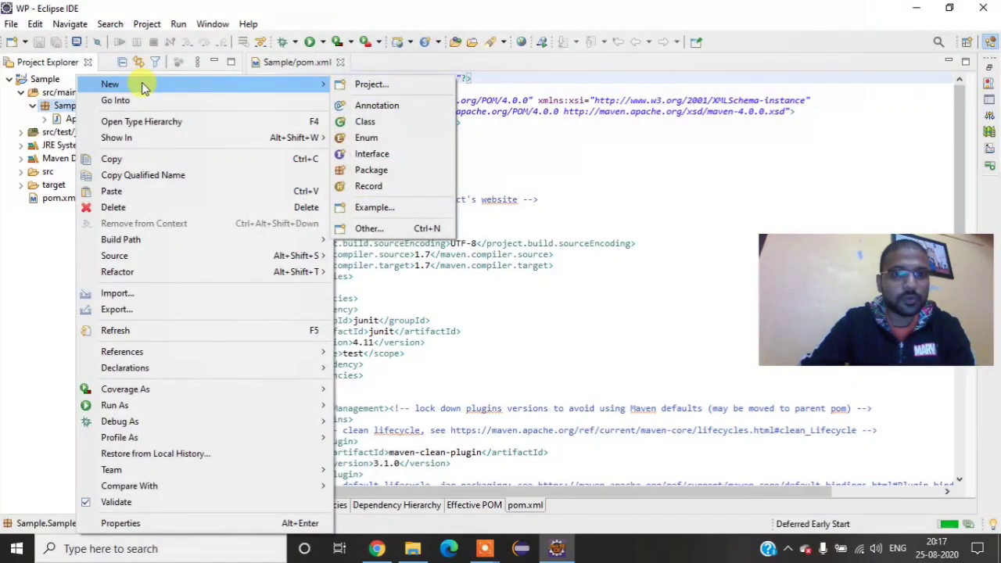
click(373, 227)
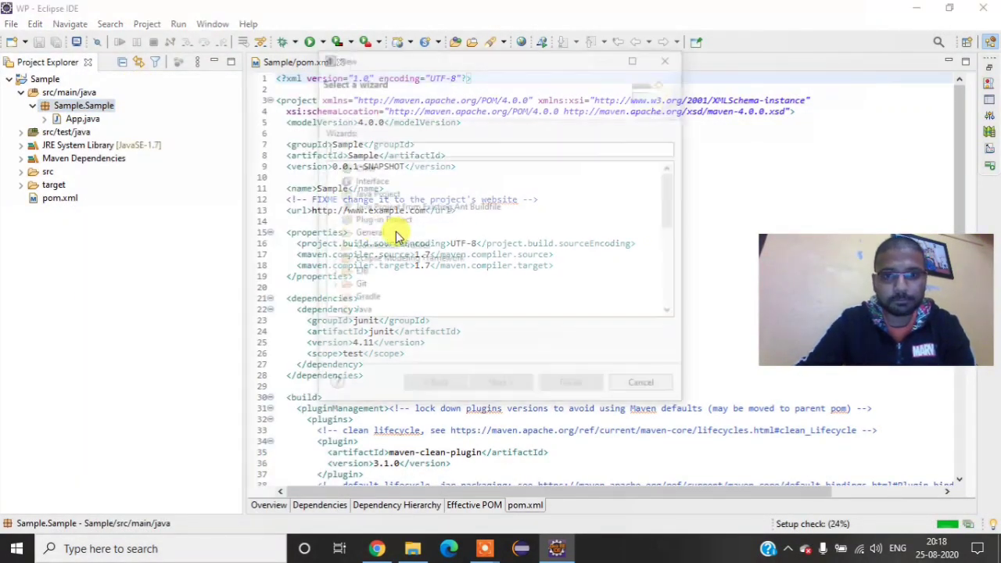
text(test)
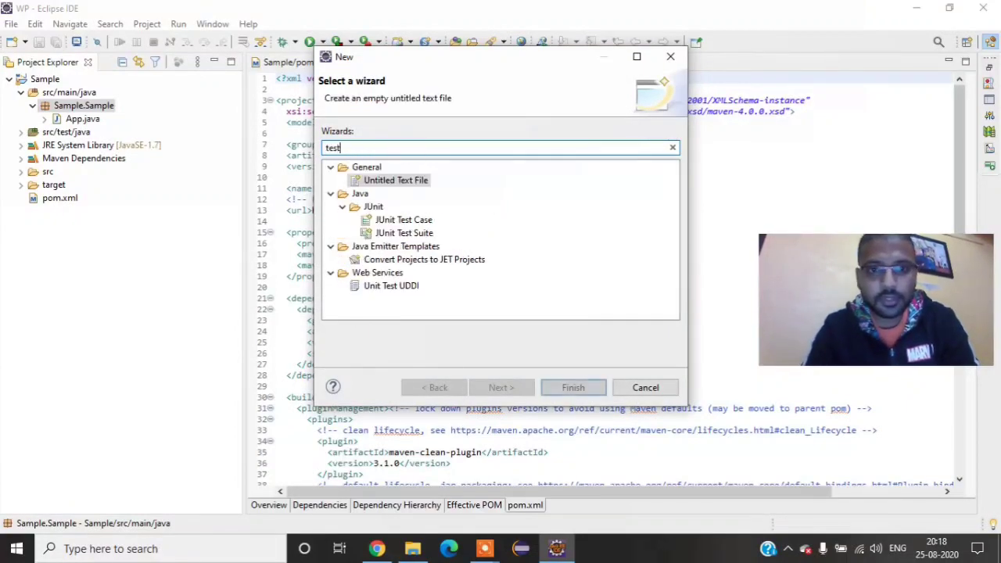
click(646, 386)
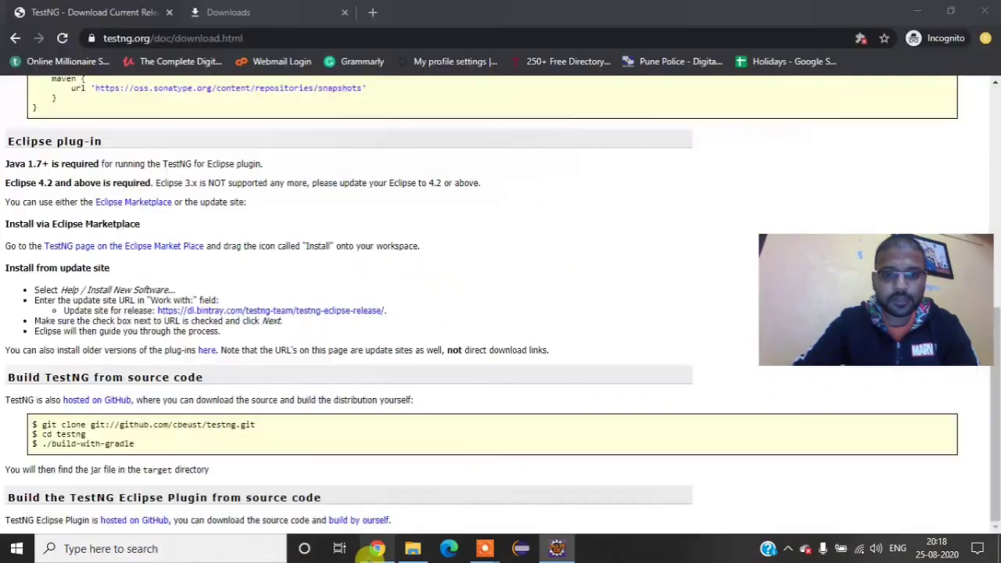
click(377, 548)
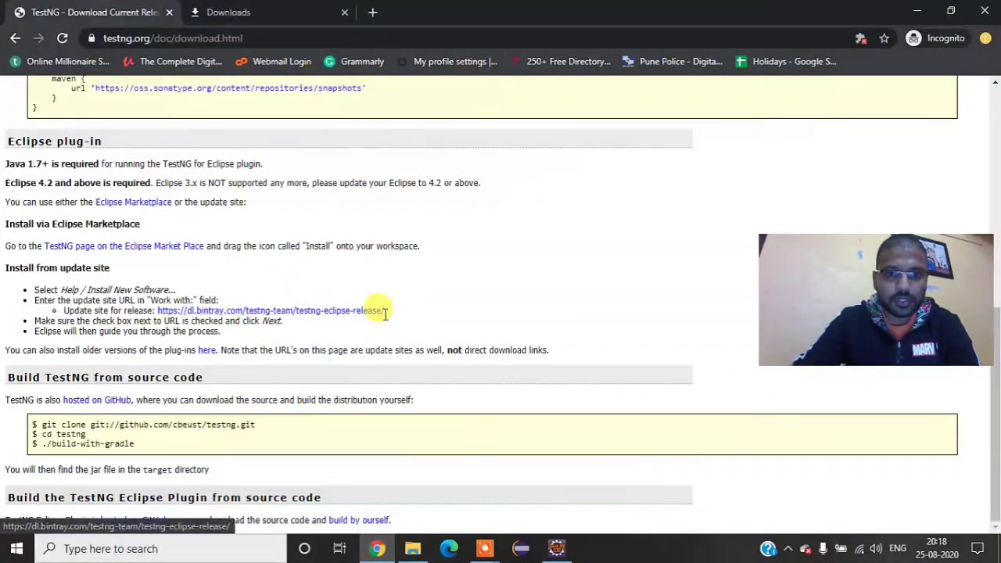
drag(384, 310, 156, 306)
key(ctrl+c)
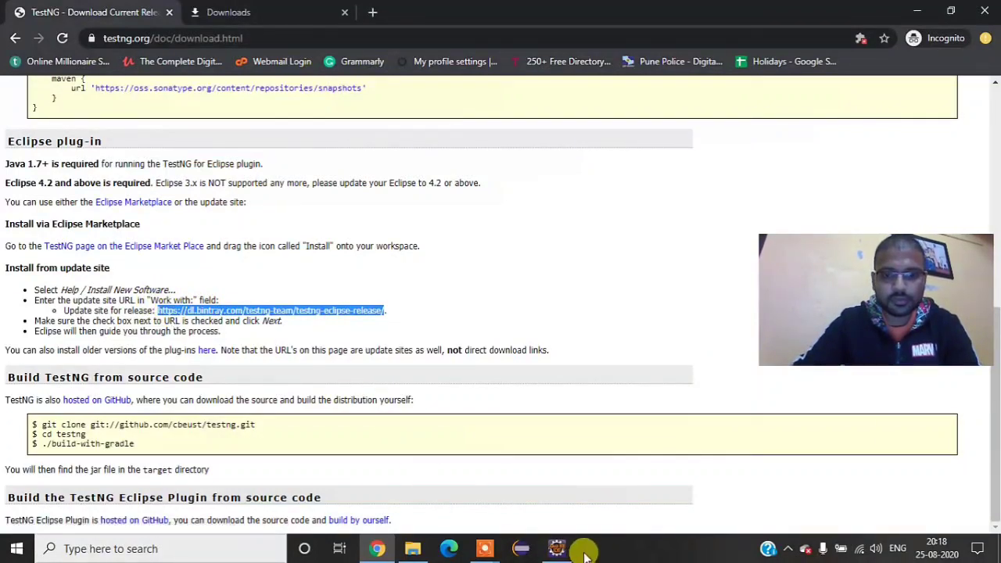
click(557, 548)
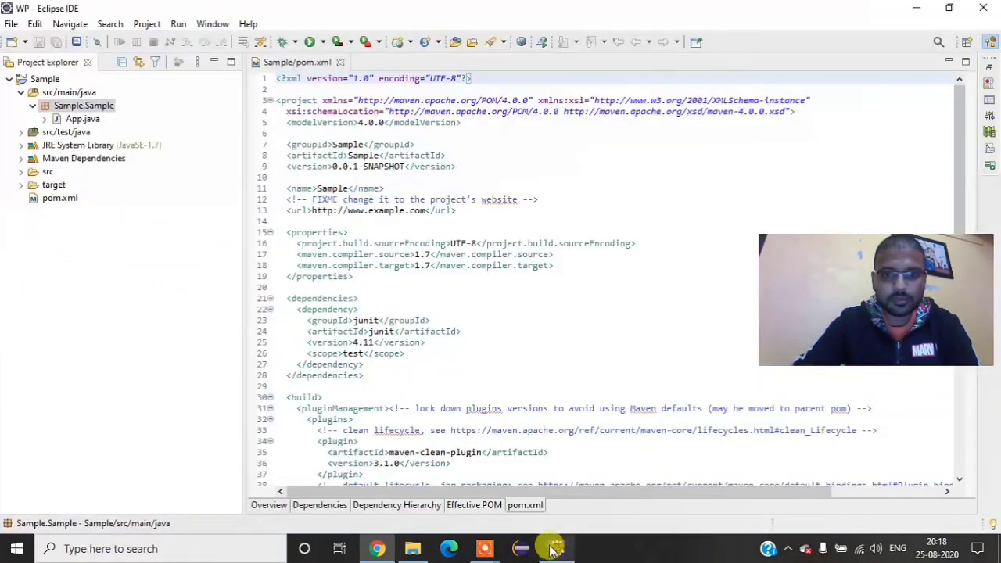
click(378, 547)
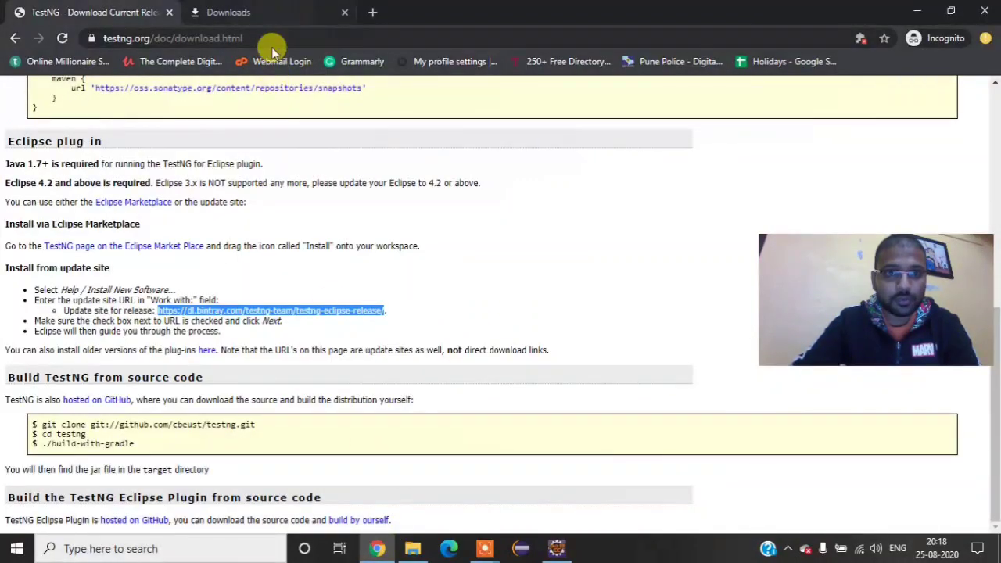
click(557, 548)
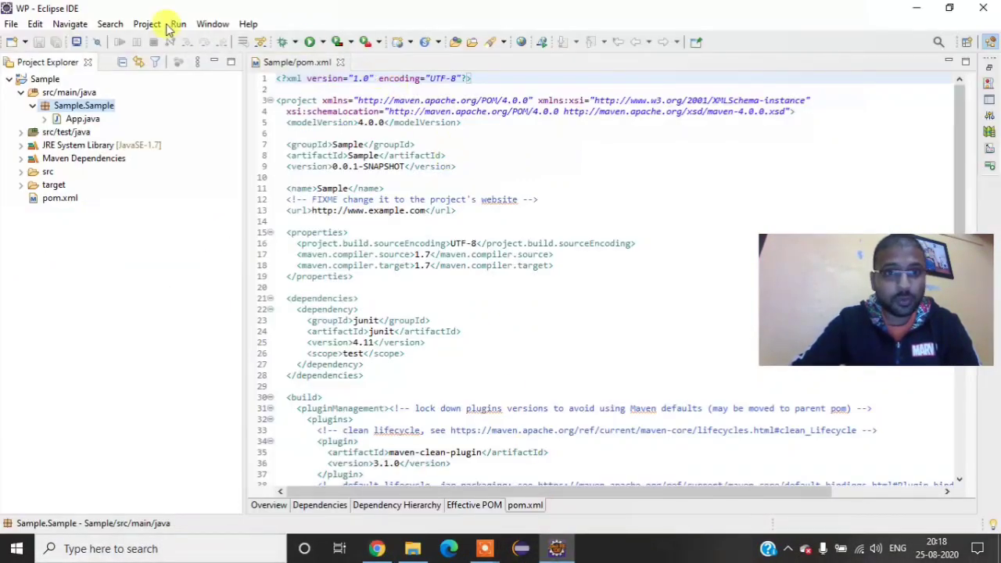
click(205, 25)
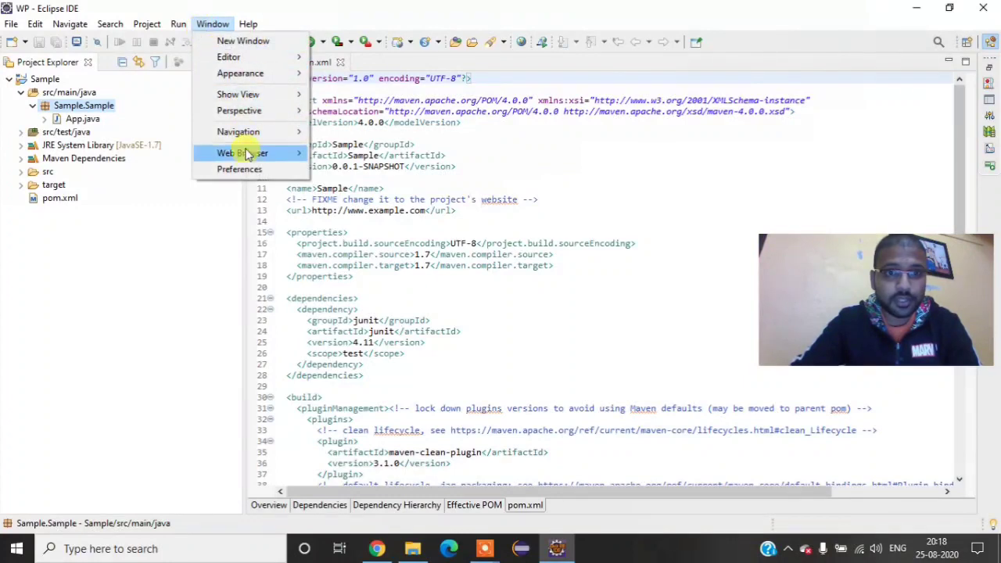
click(250, 172)
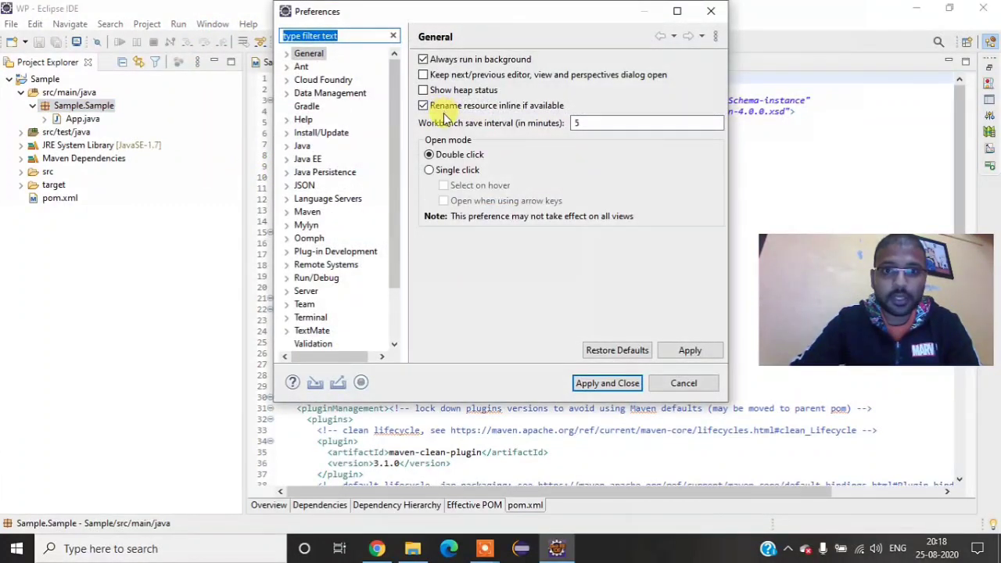
click(683, 383)
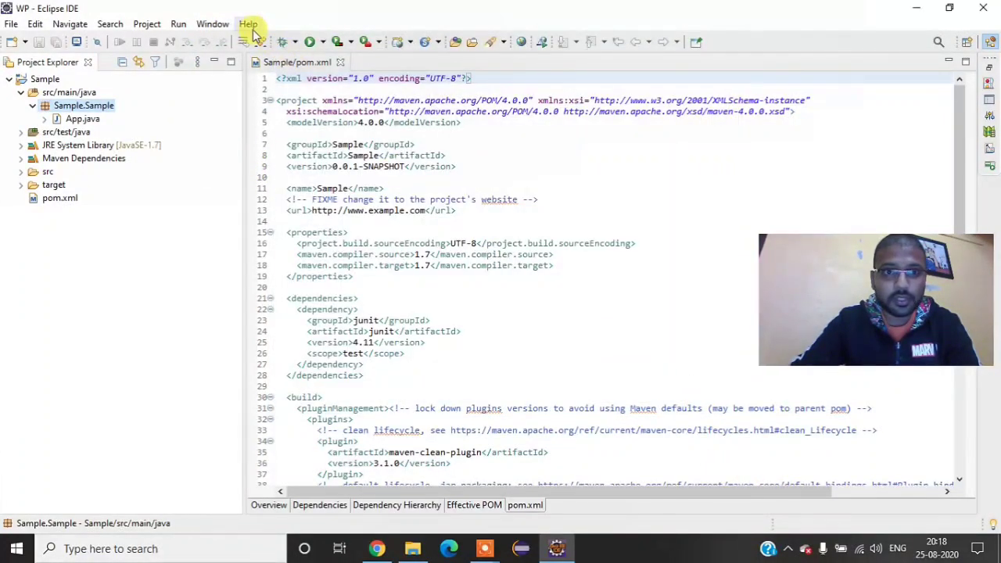
click(248, 24)
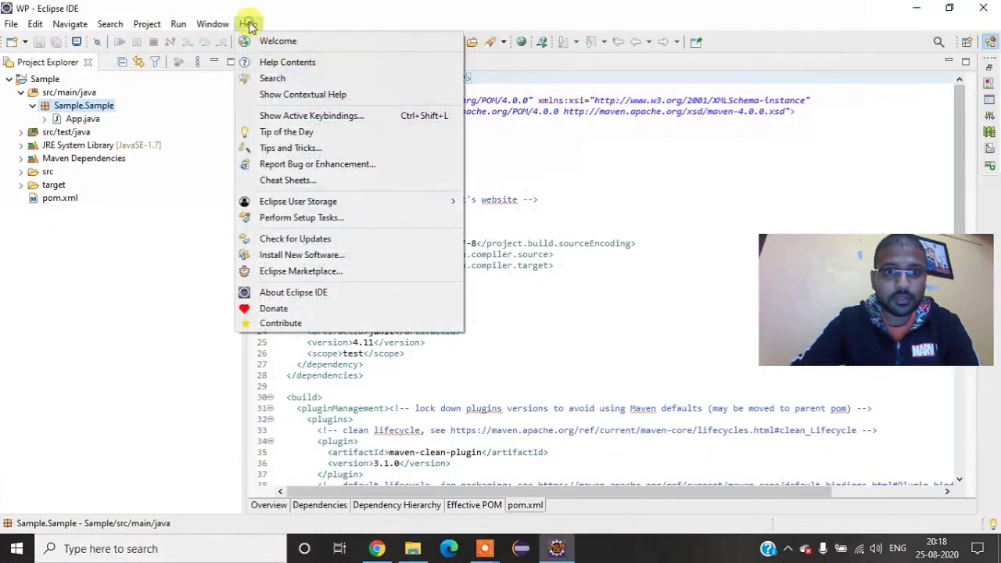
click(313, 257)
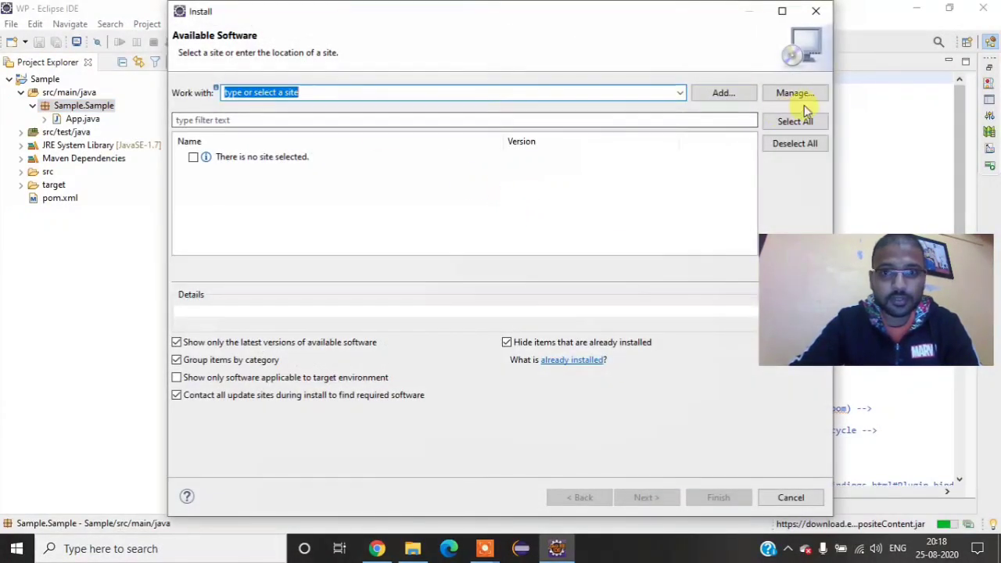
click(723, 92)
text(T)
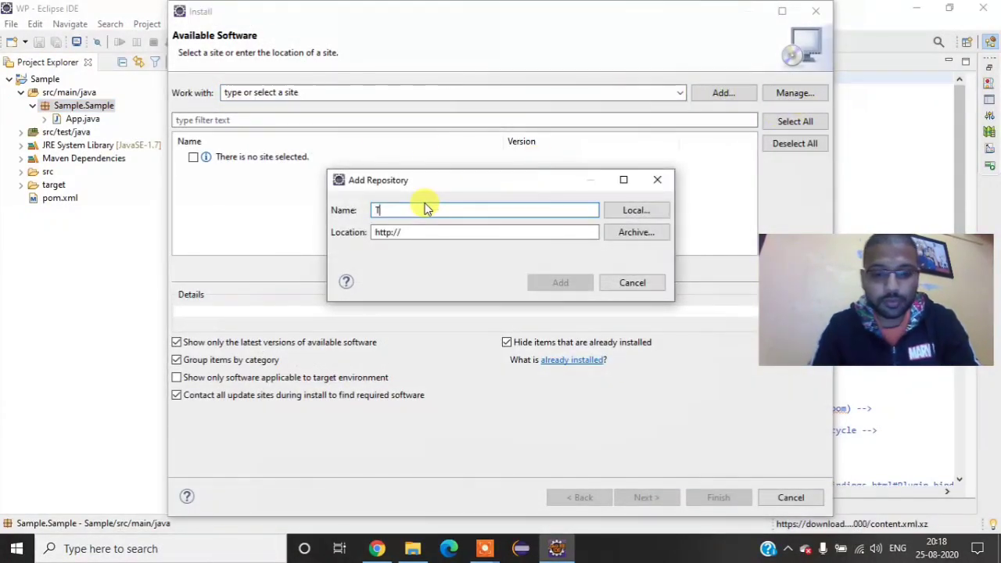
text(estNG)
key(Tab)
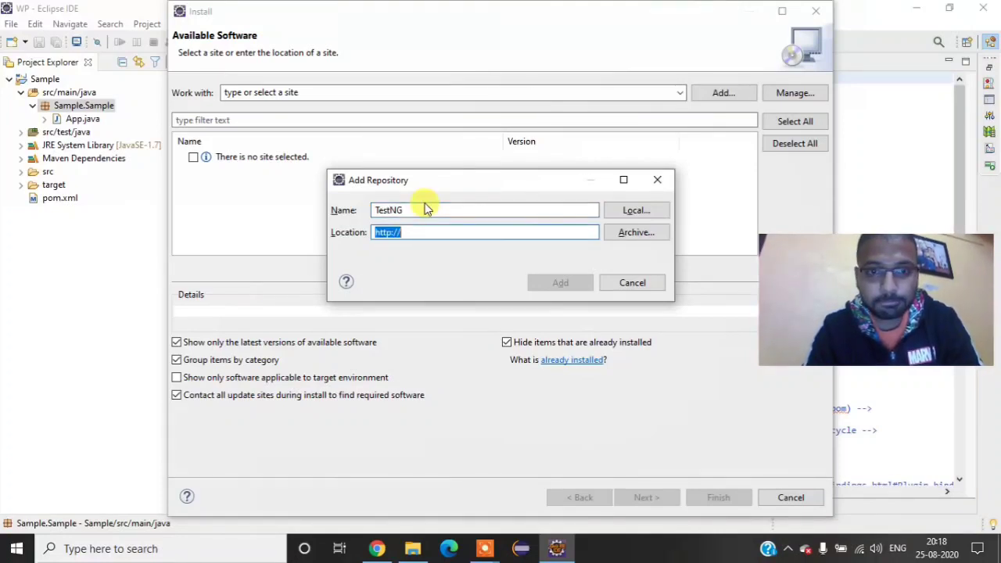
key(ctrl+v)
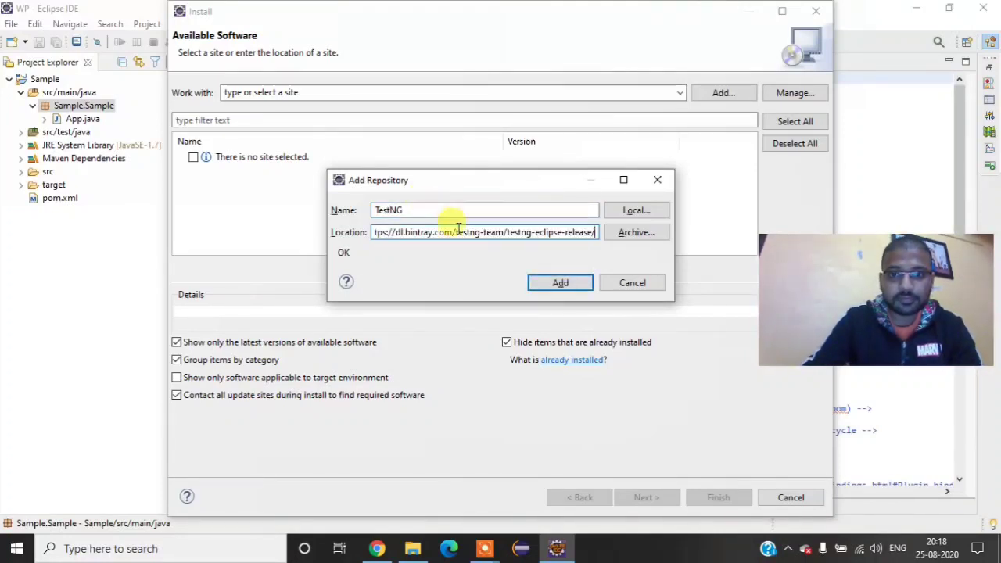
click(560, 283)
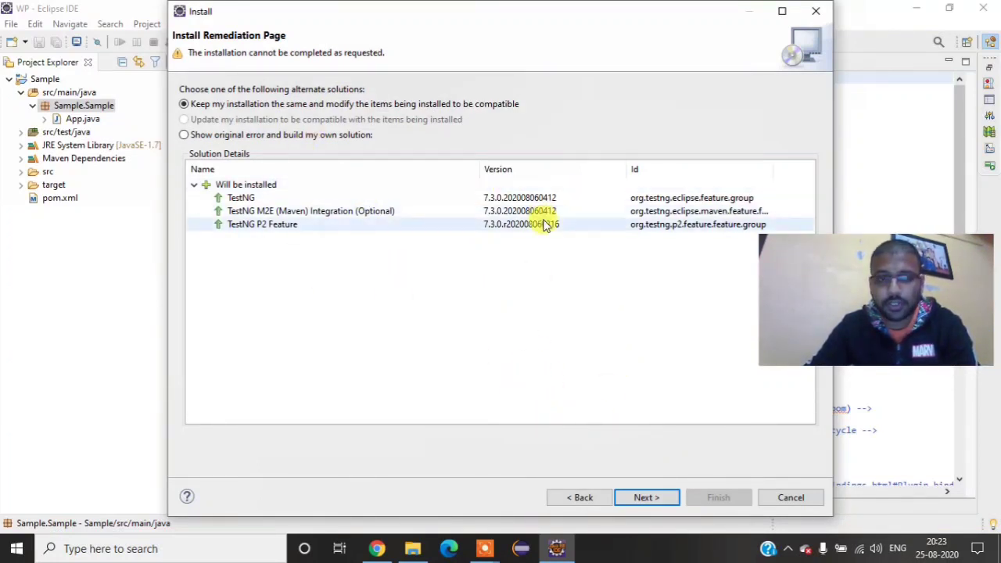
Step: Proceed with the compatible TestNG, TestNG M2E (Maven) Integration and TestNG P2 Feature items, accept the Apache License and start the installation
click(650, 499)
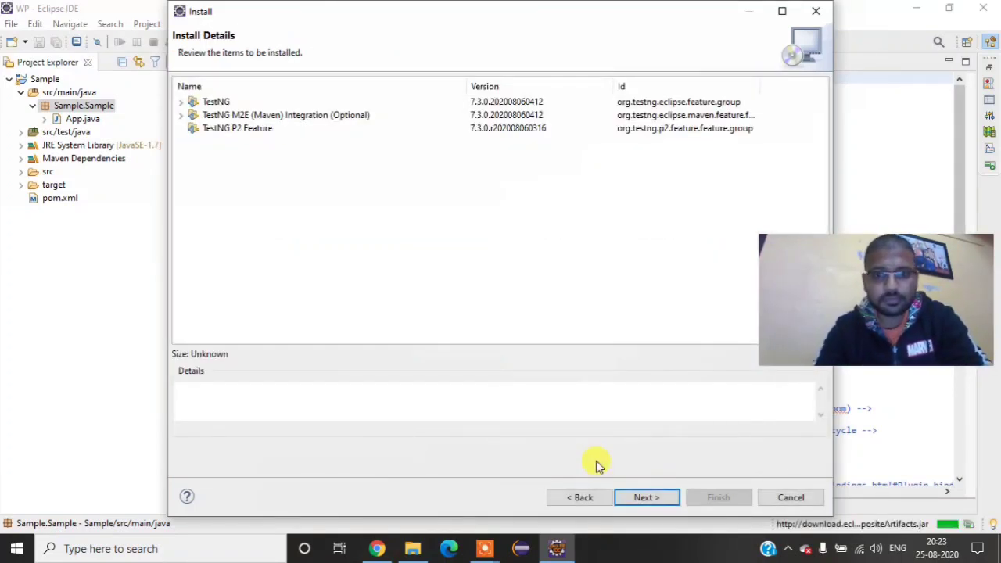
click(644, 496)
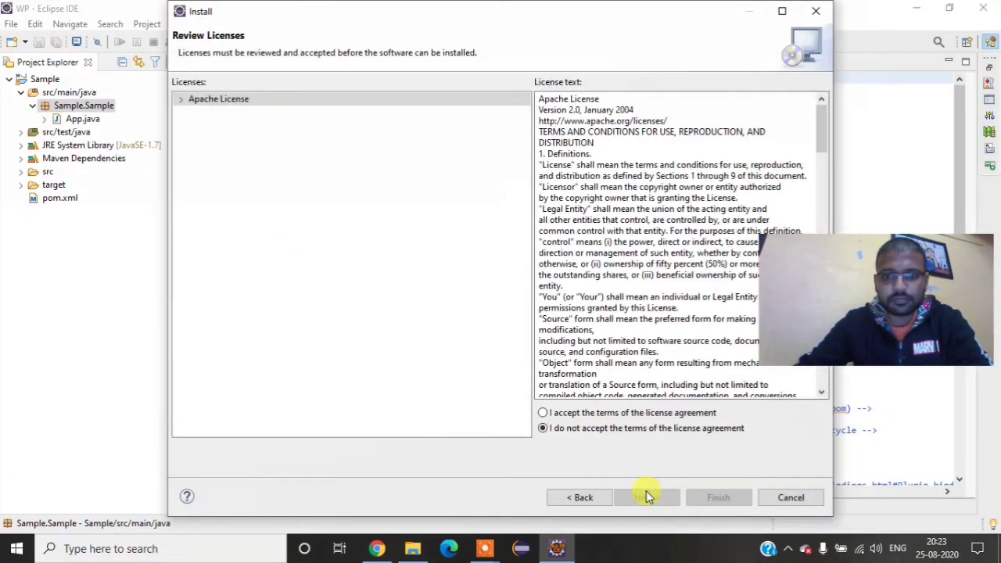
click(632, 410)
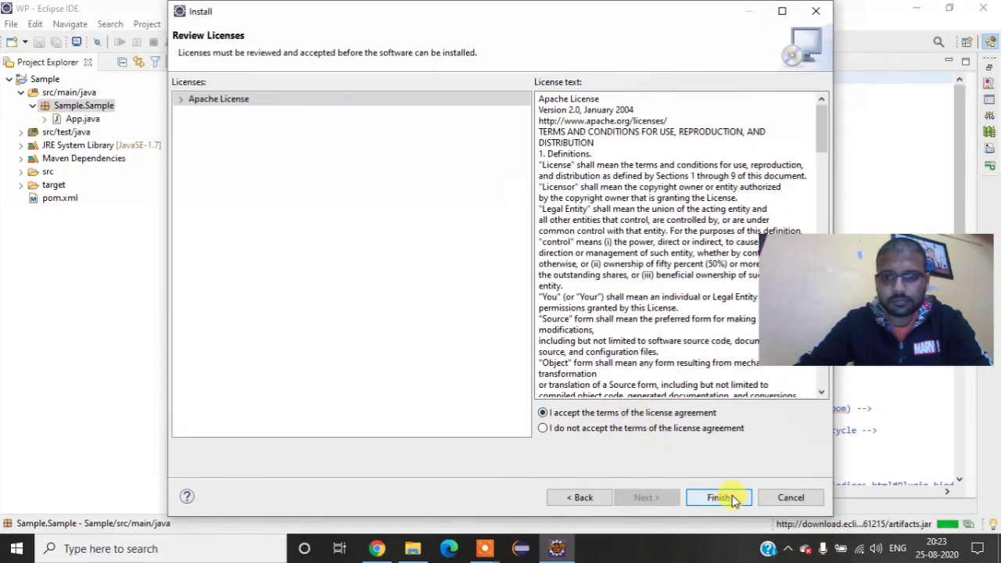
click(713, 496)
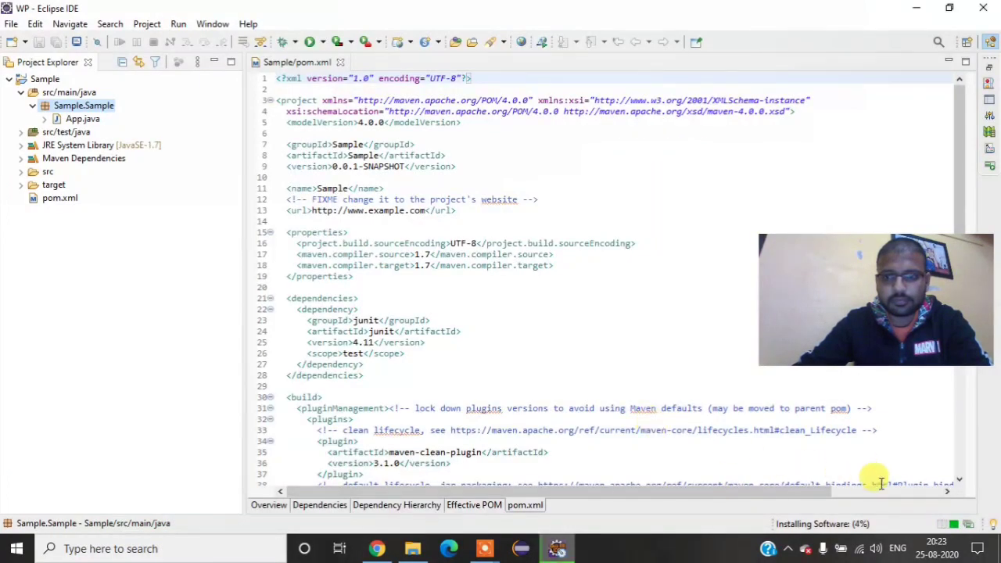
Step: Show the installation progress, allow the unsigned software to install, restart Eclipse to apply the update and minimize the Chrome window
click(963, 536)
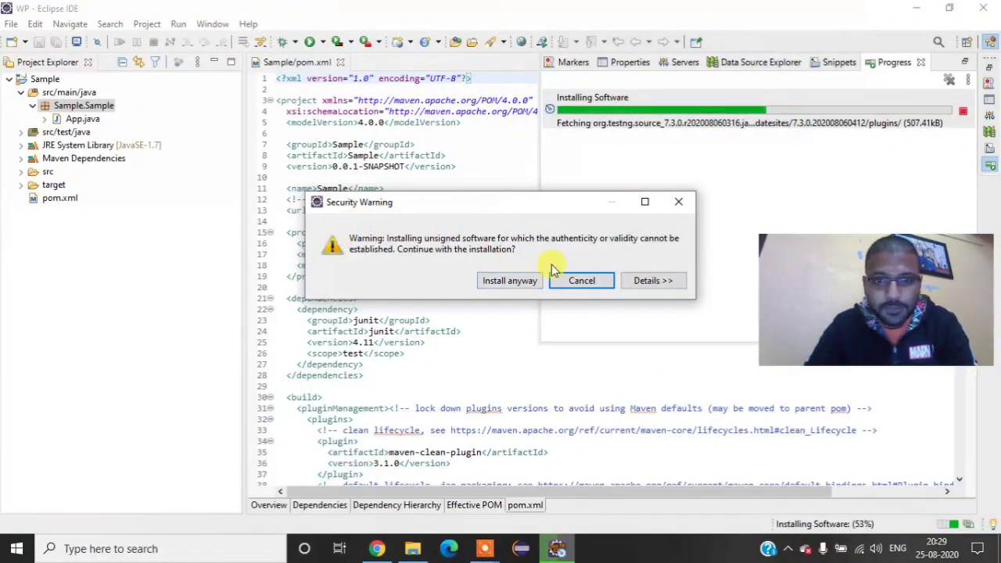
click(503, 282)
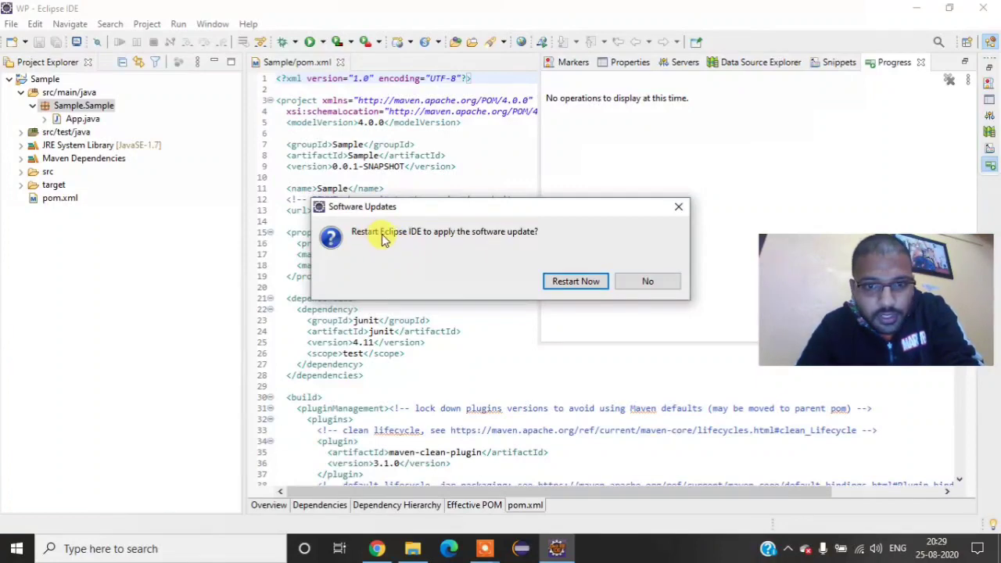
click(573, 286)
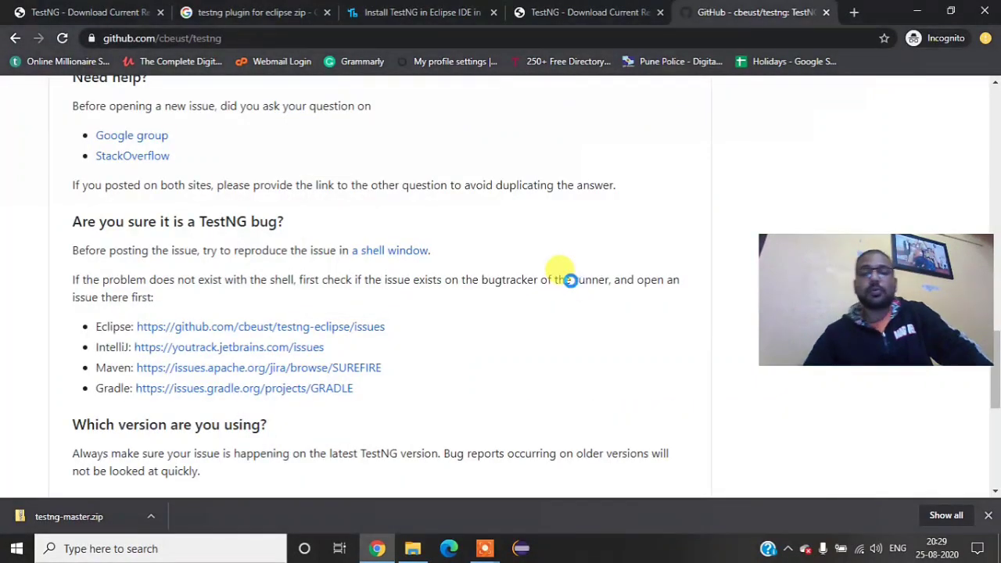
click(916, 11)
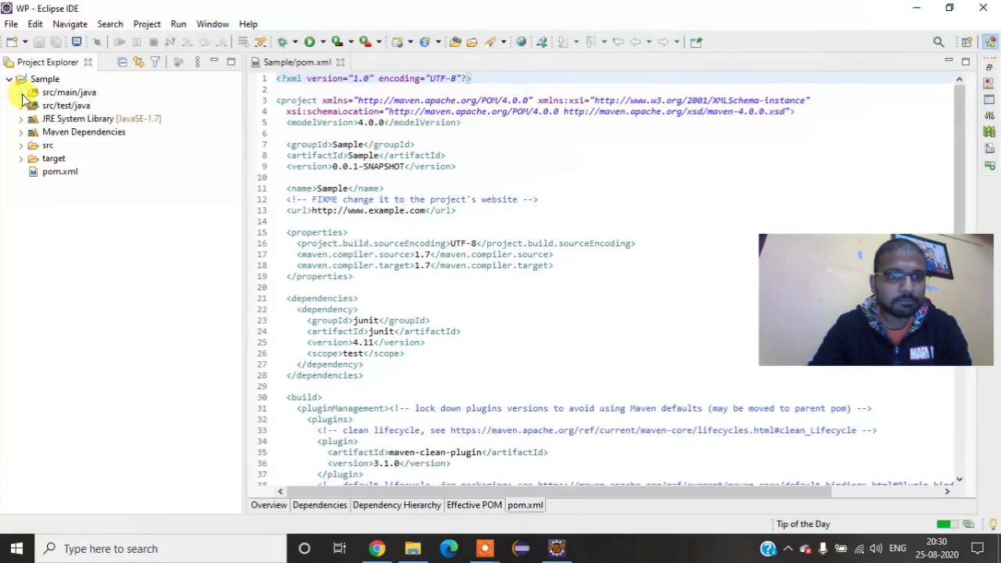
Step: Create a TestNG class named NewTest for the Sample.Sample package in \Sample\src\test\java, without any optional annotations
click(22, 93)
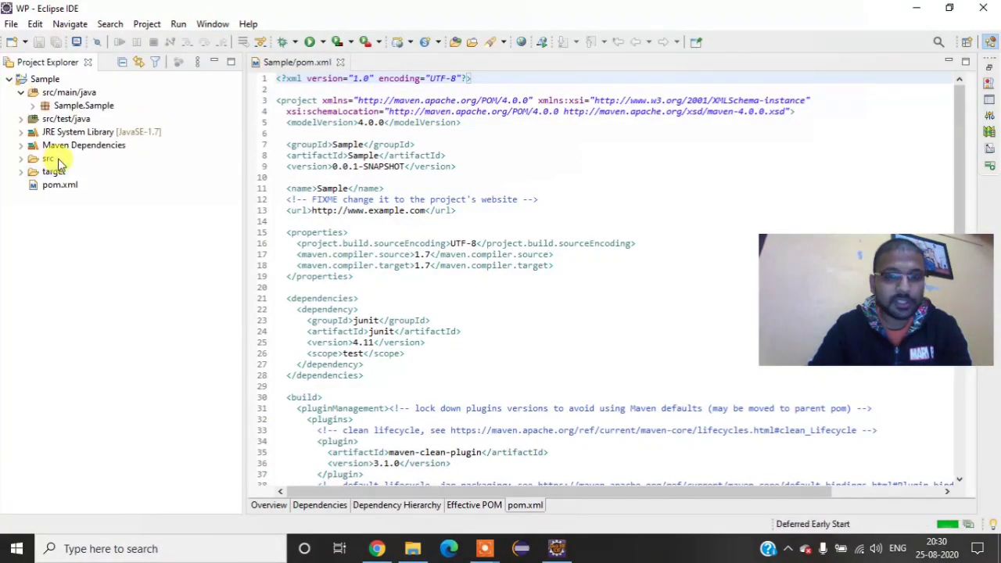
click(68, 104)
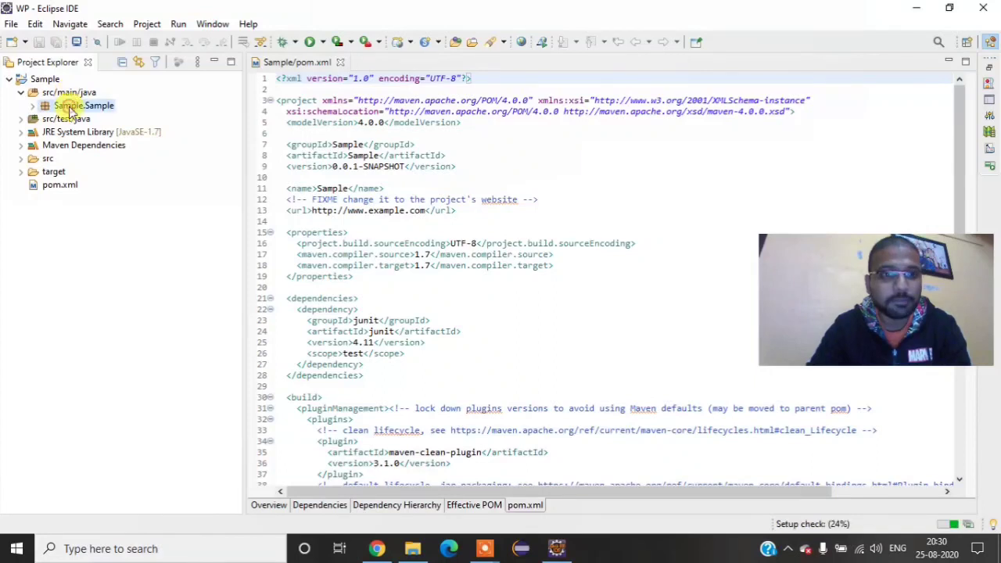
right_click(68, 108)
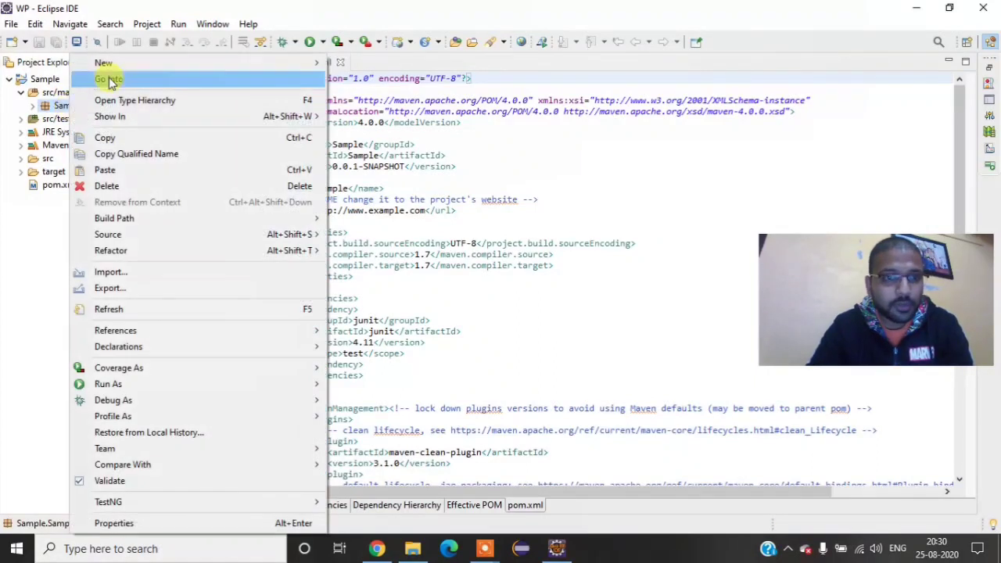
mouse_move(121, 70)
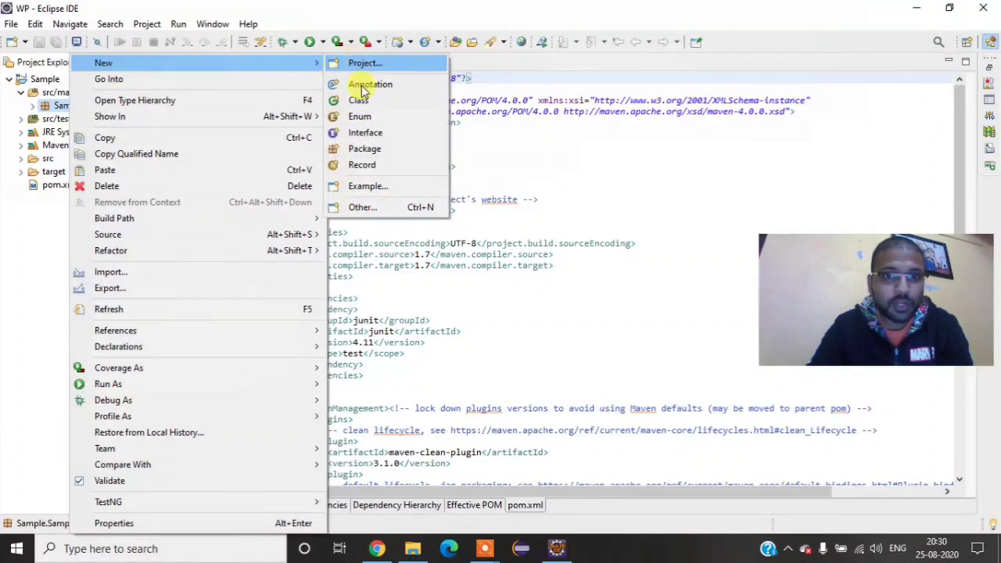
click(362, 209)
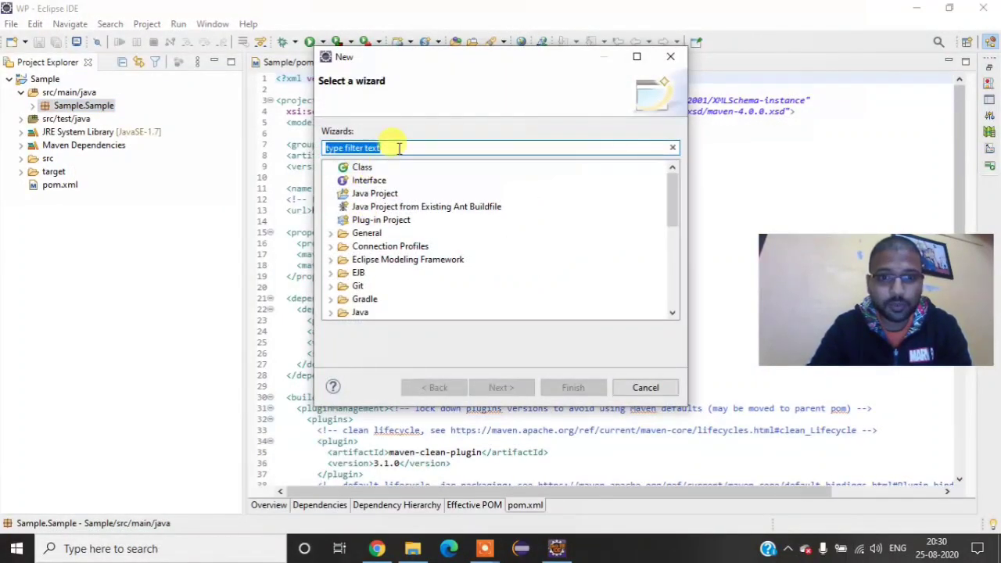
text(te)
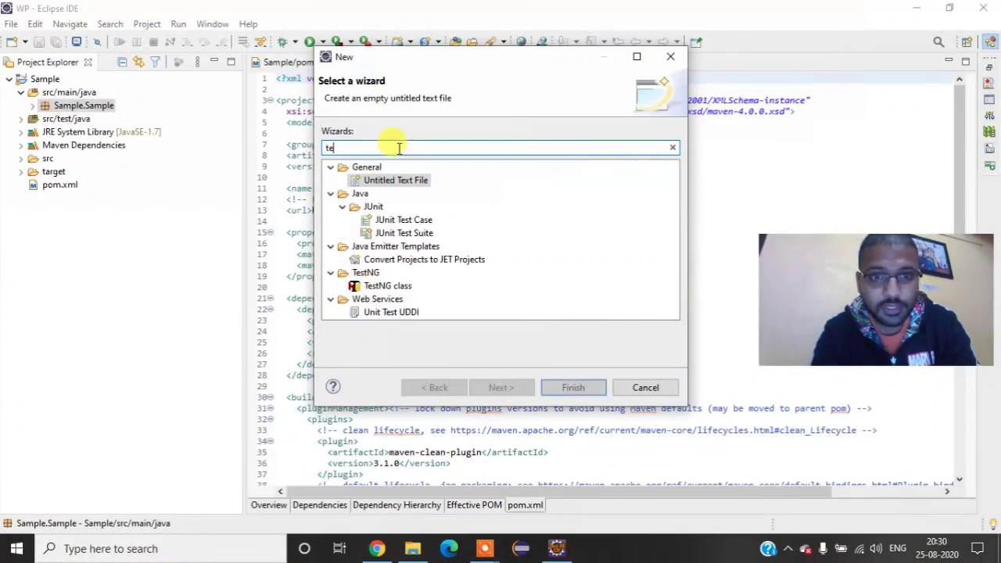
text(st)
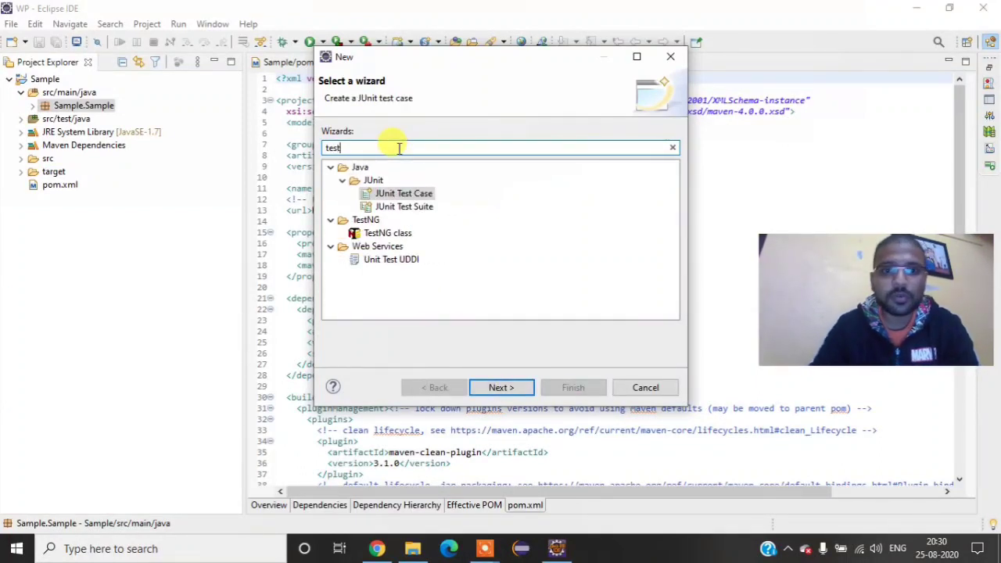
click(378, 234)
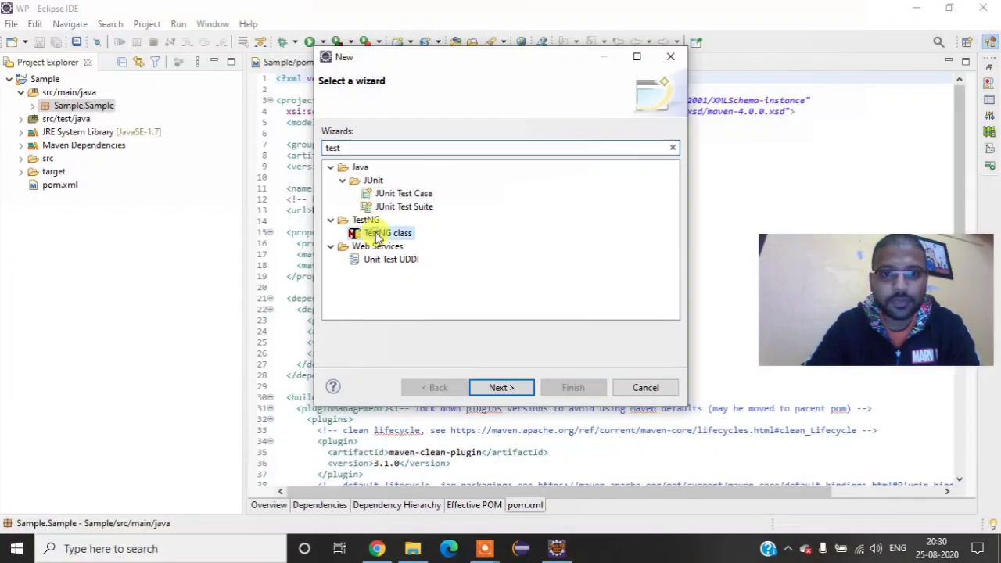
click(504, 388)
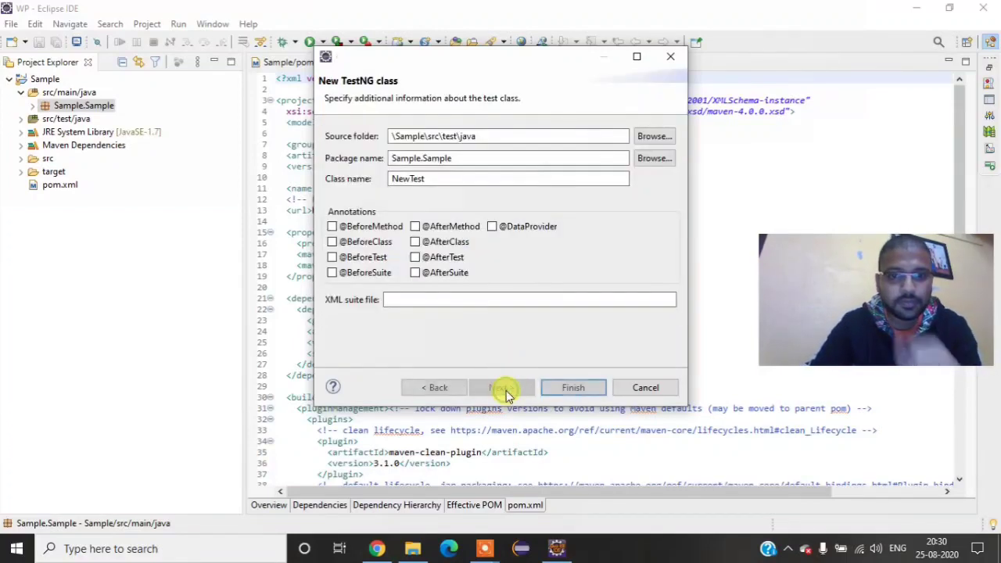
click(587, 389)
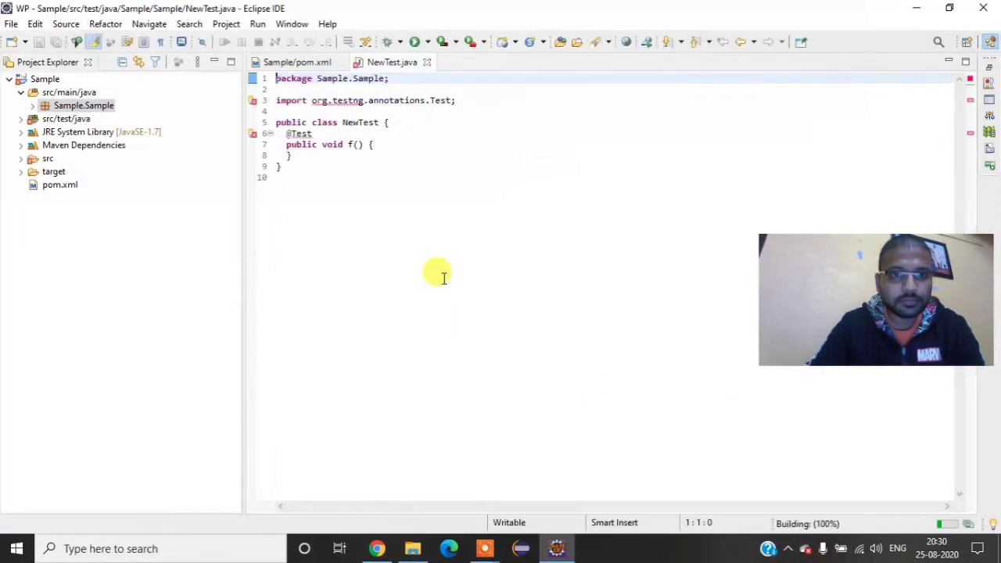
Step: Add the TestNG library to the project's build path to resolve the org.testng import in NewTest.java
click(253, 101)
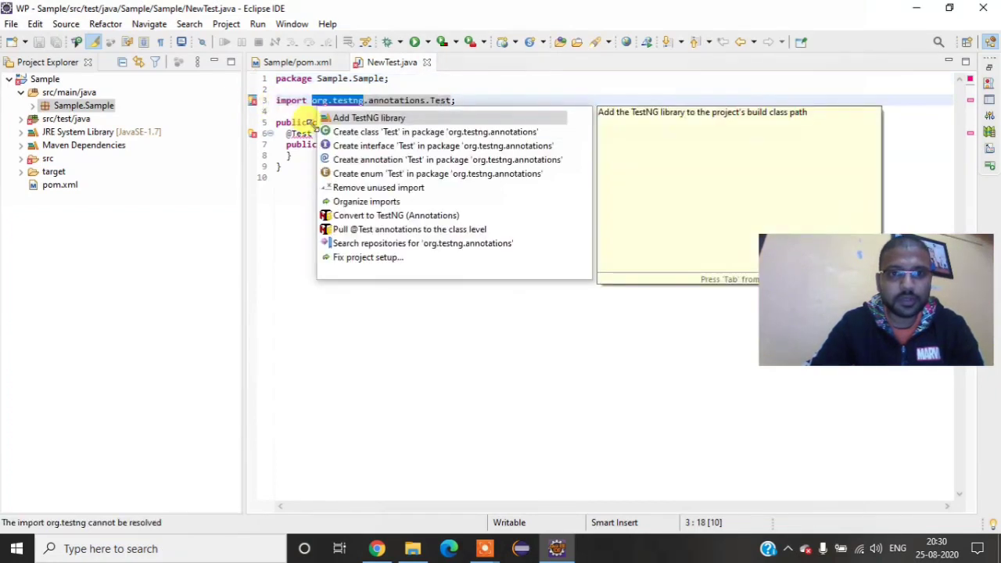
click(369, 119)
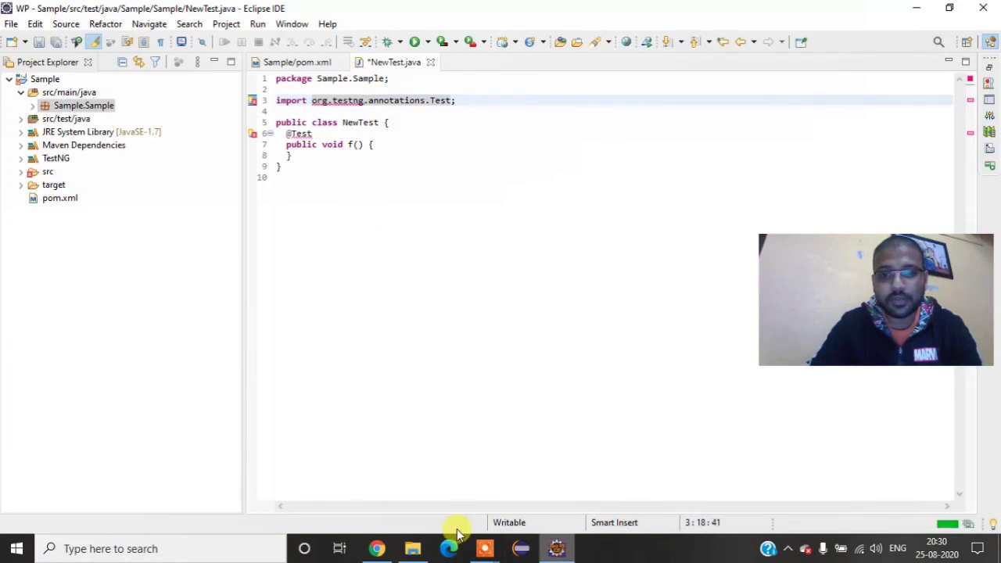
mouse_move(389, 553)
click(412, 186)
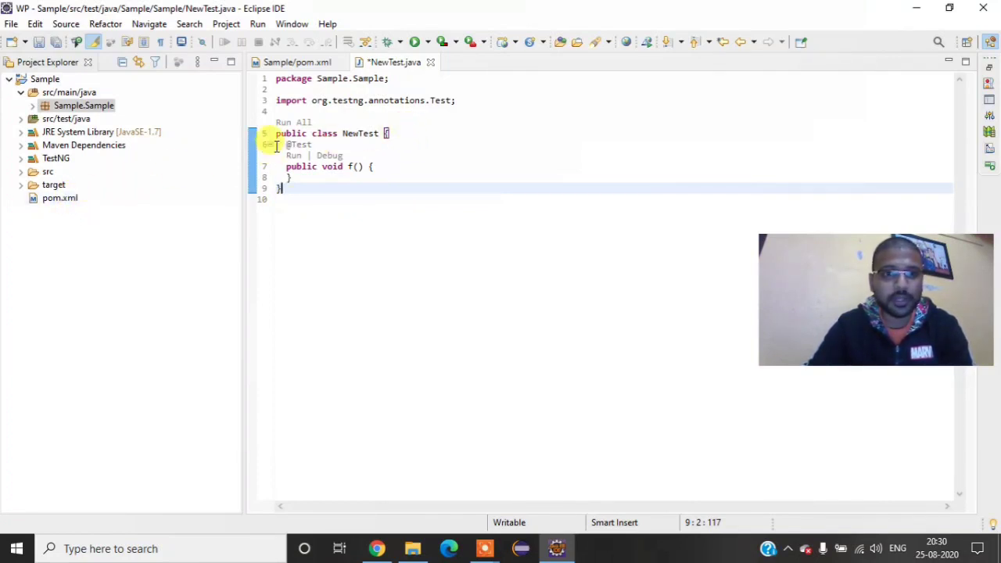
Step: Check the run options offered for NewTest.java without starting a test run
right_click(90, 109)
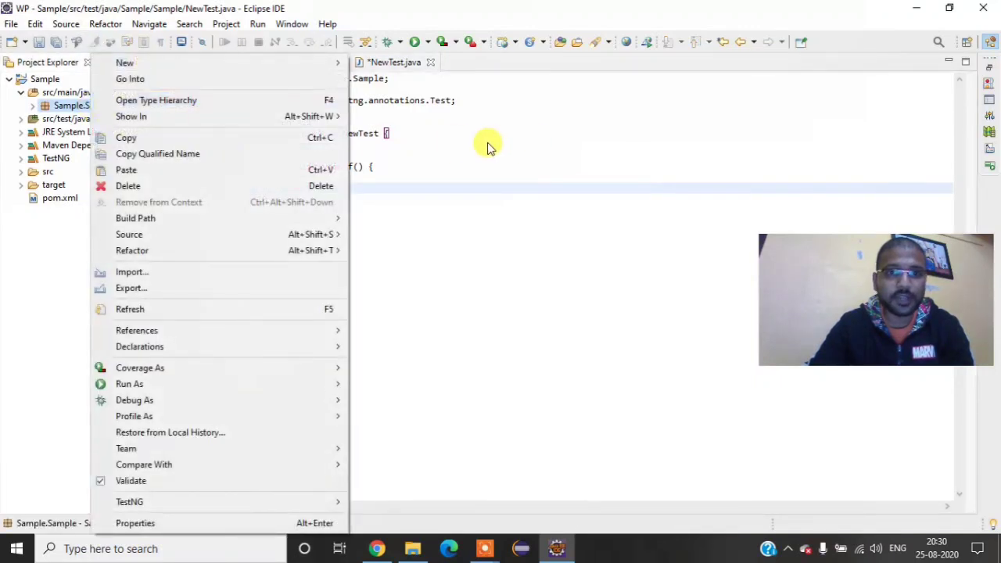
key(Escape)
right_click(466, 150)
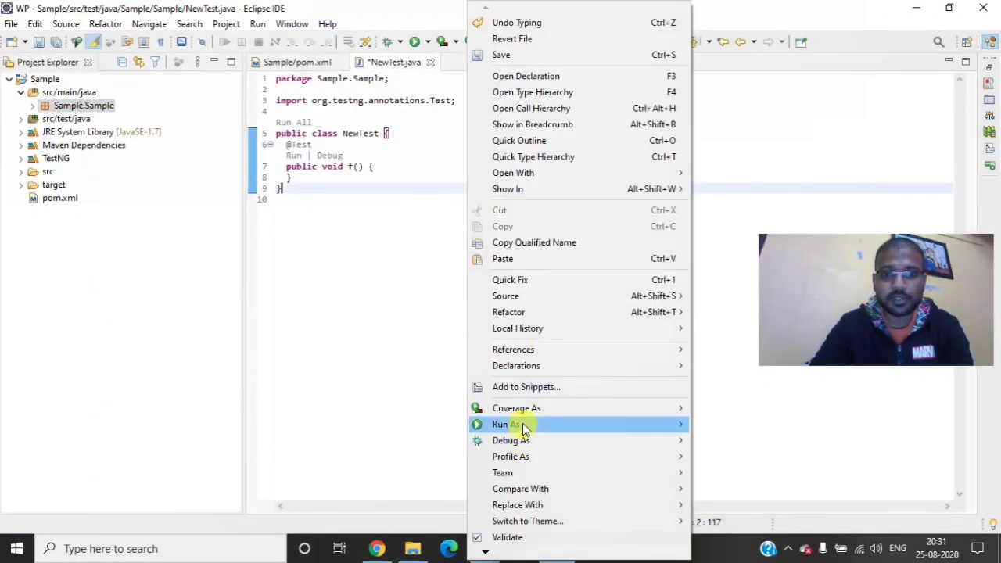
mouse_move(516, 424)
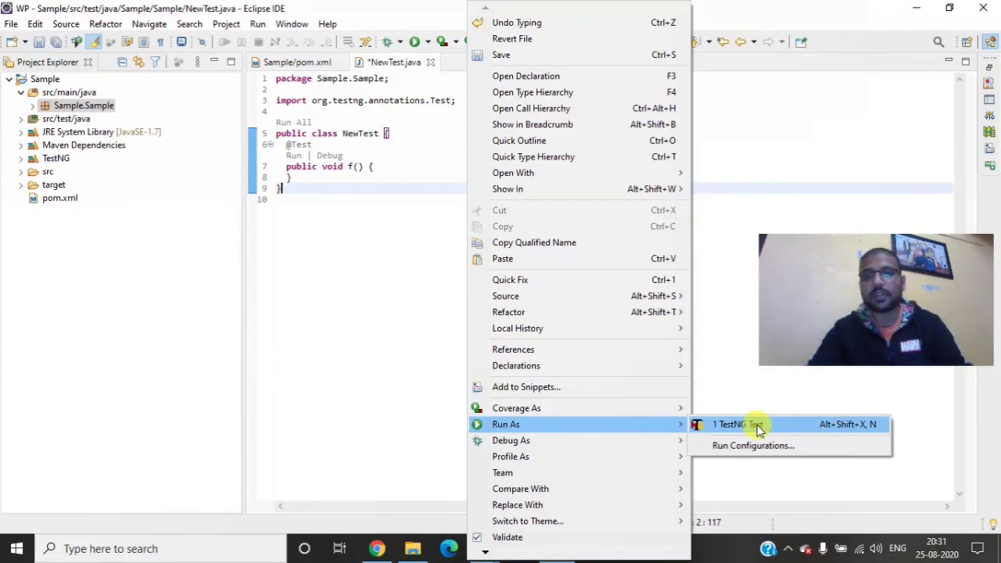
click(701, 288)
click(704, 288)
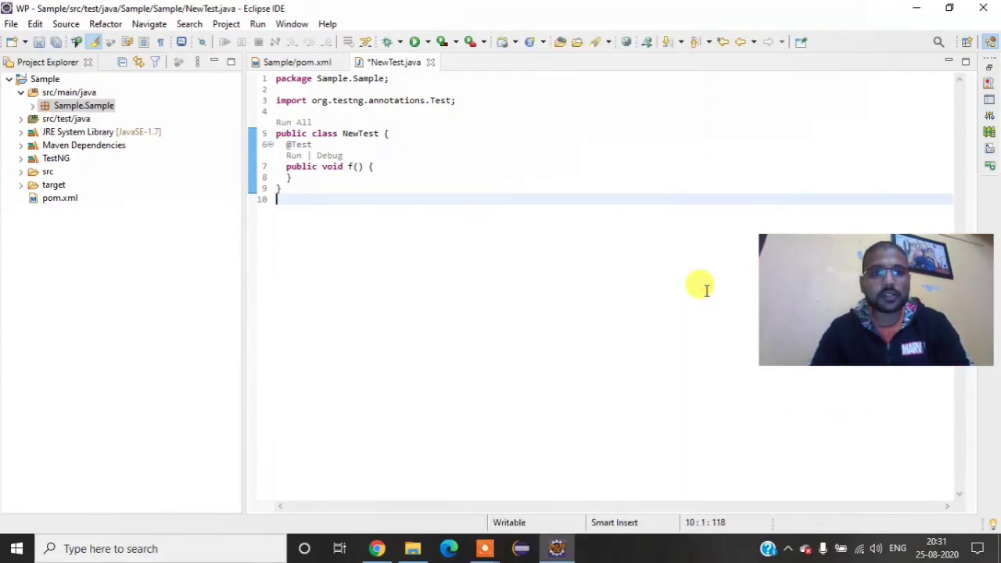